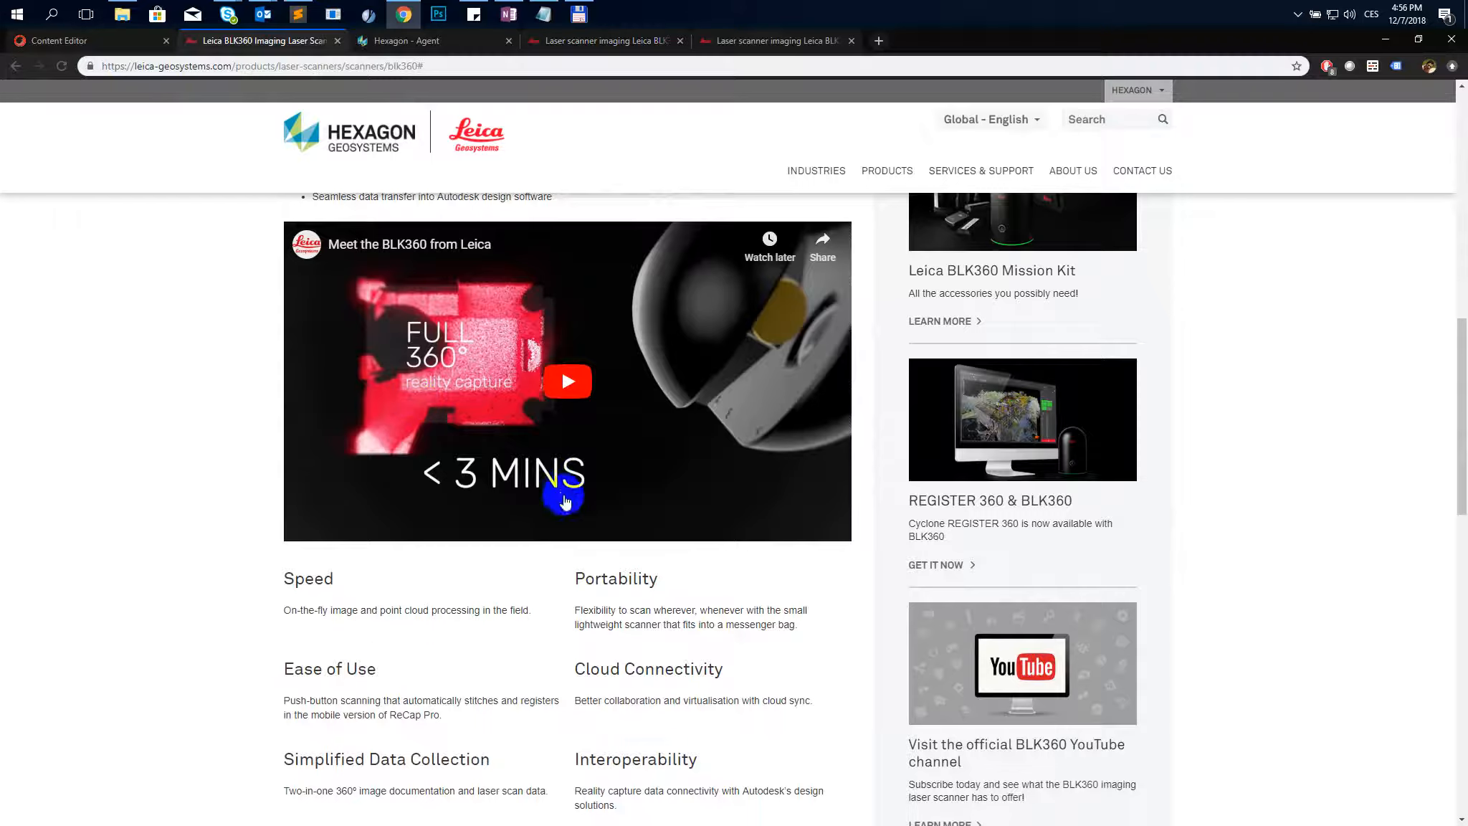
- Scroll through the English BLK360 product page to review its sections and content
scroll(1126, 514, "up", 2)
scroll(1003, 468, "down", 3)
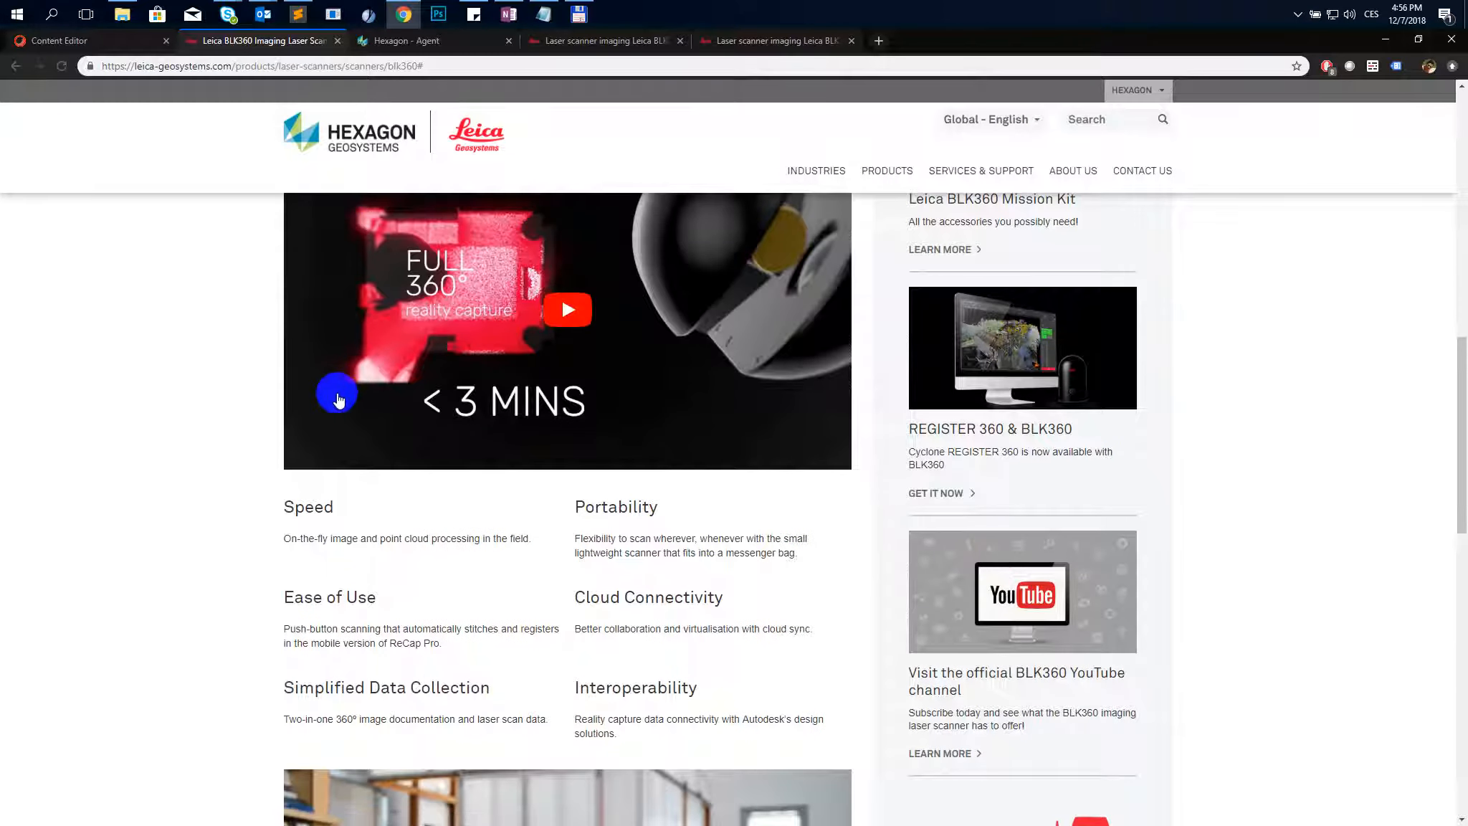
scroll(330, 420, "up", 2)
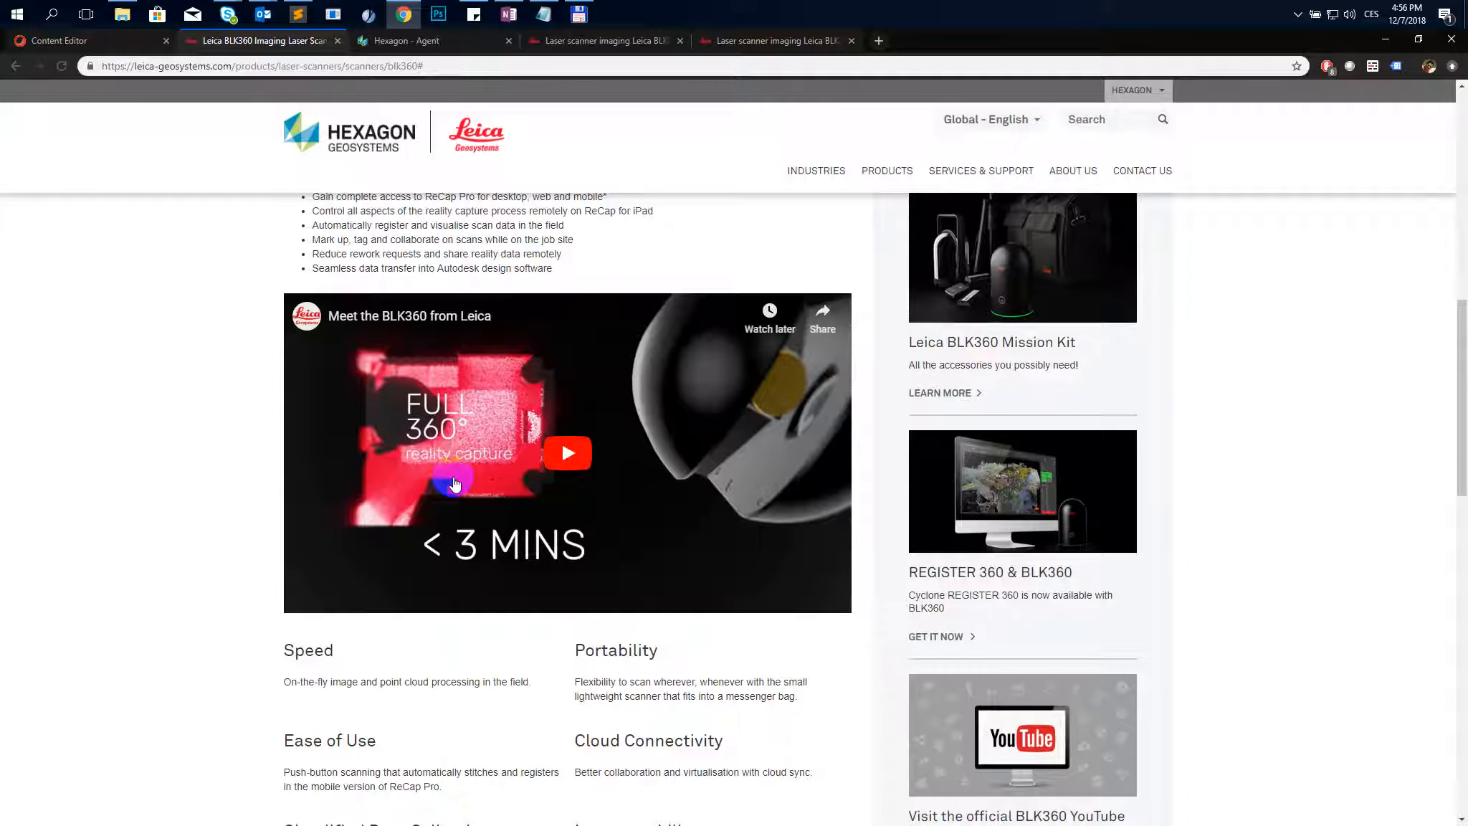
scroll(205, 434, "down", 4)
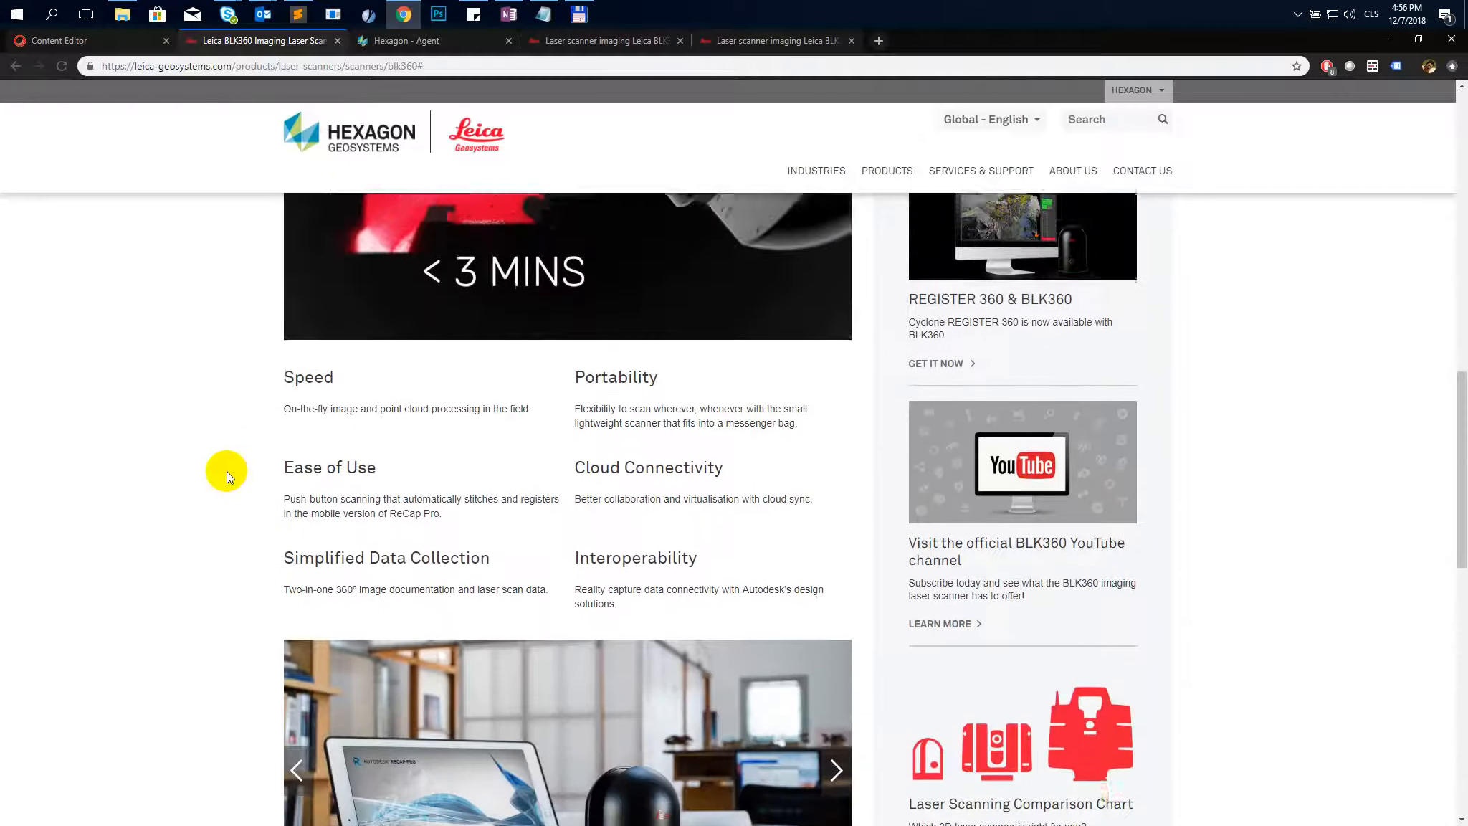
scroll(228, 472, "down", 1)
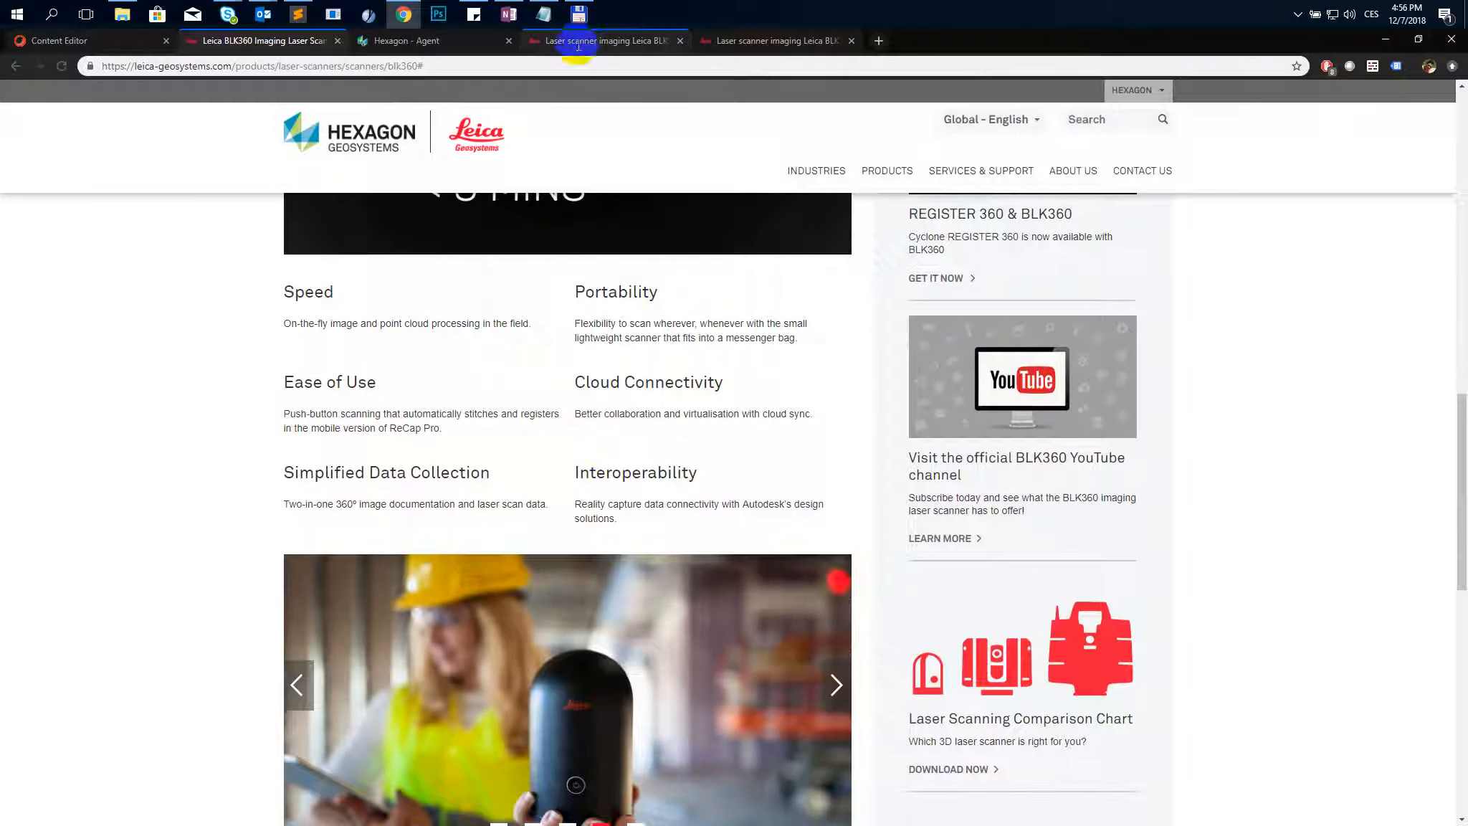
scroll(223, 350, "down", 2)
scroll(213, 351, "up", 4)
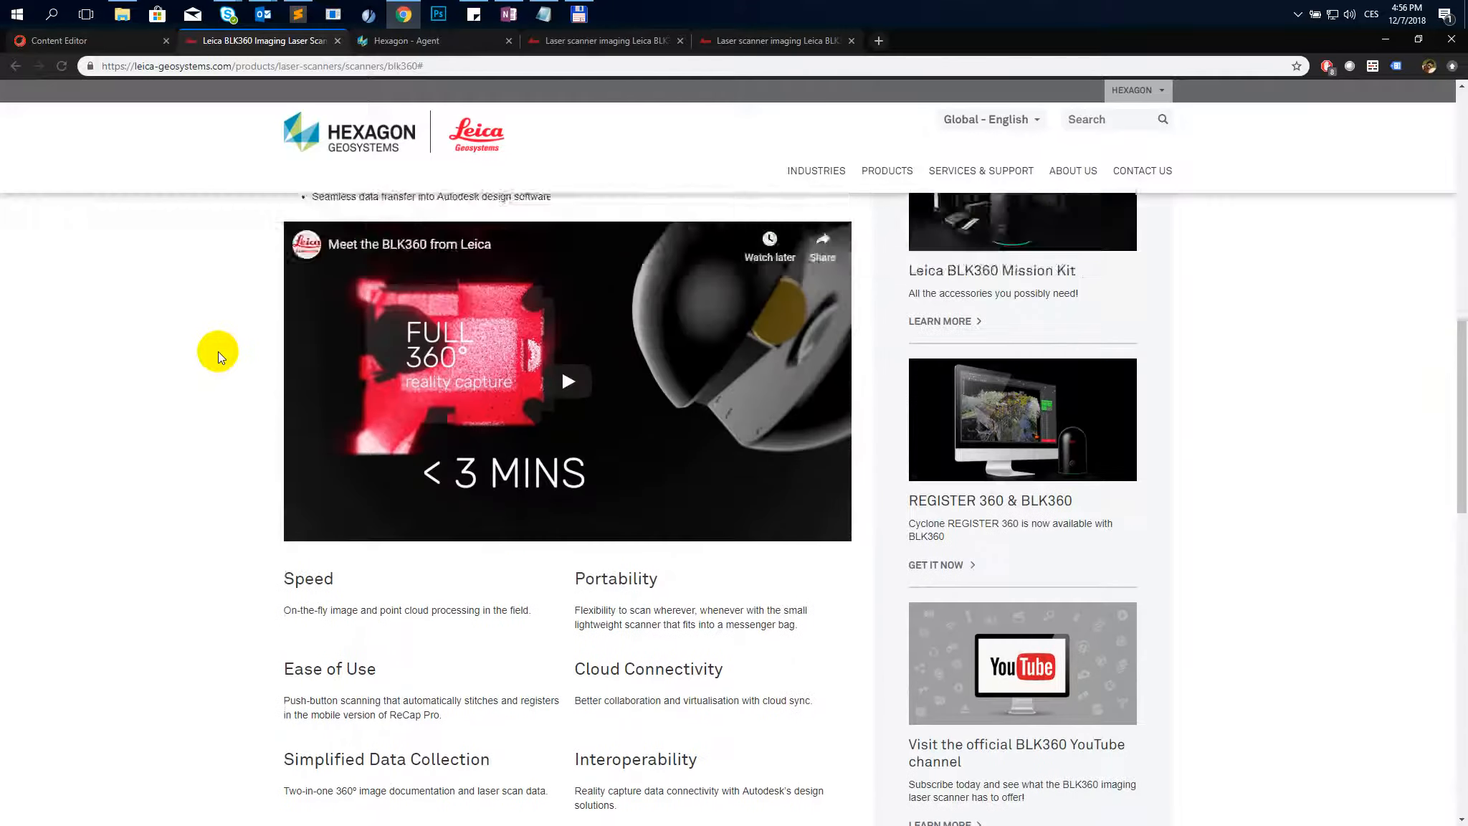
scroll(209, 358, "down", 1)
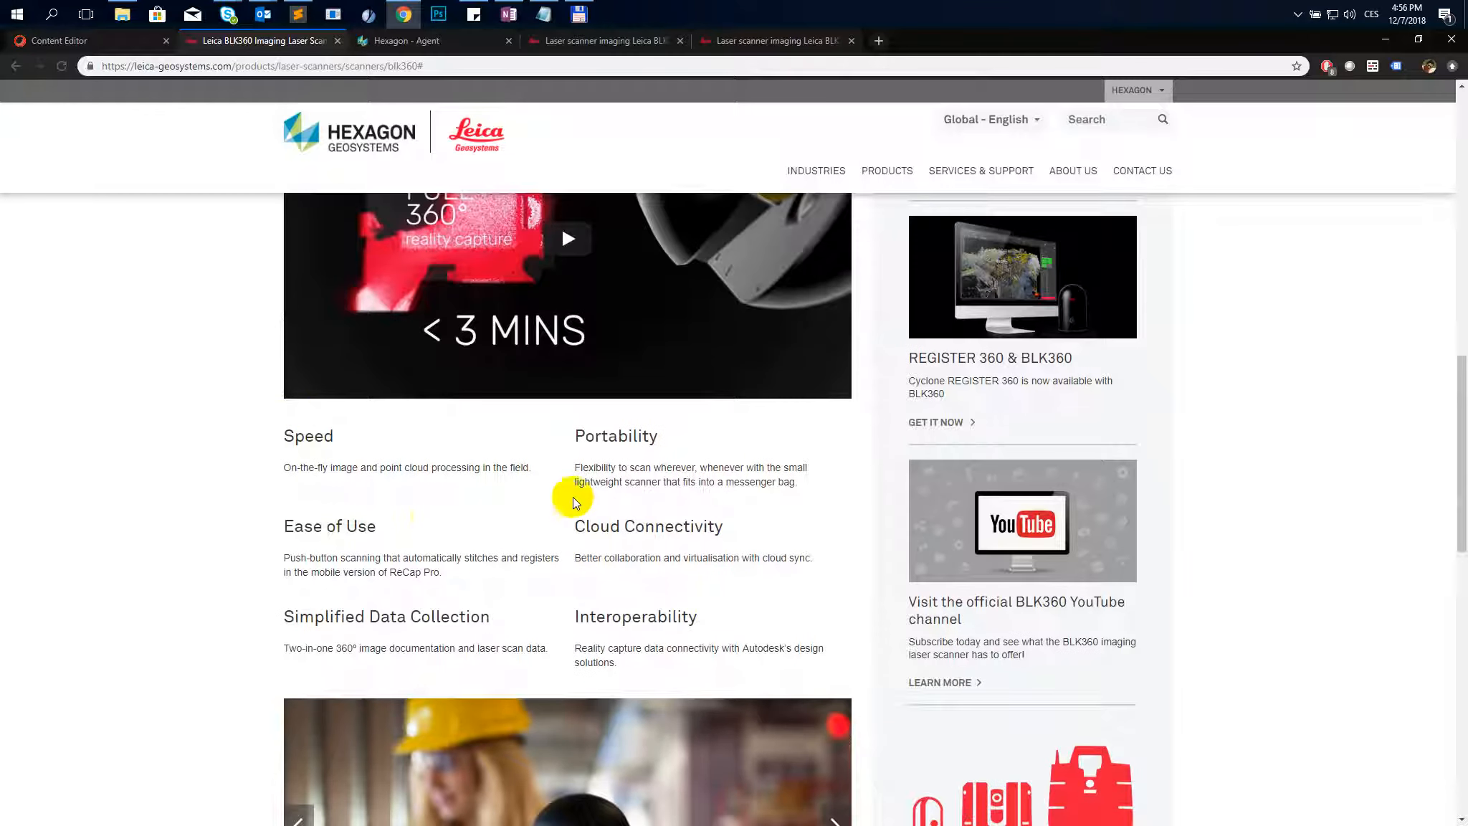
scroll(354, 621, "down", 4)
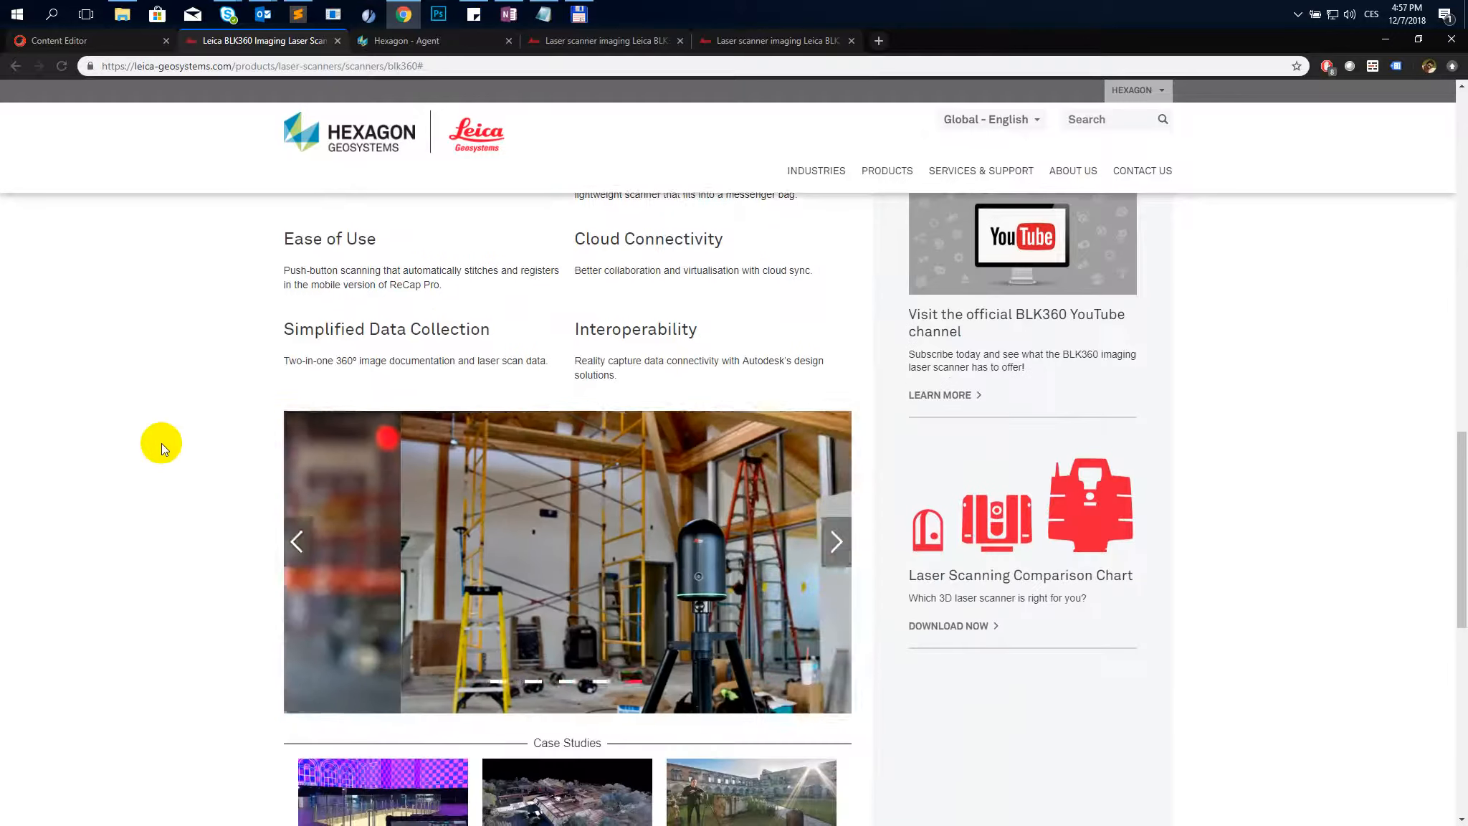
scroll(157, 443, "down", 3)
scroll(328, 448, "down", 5)
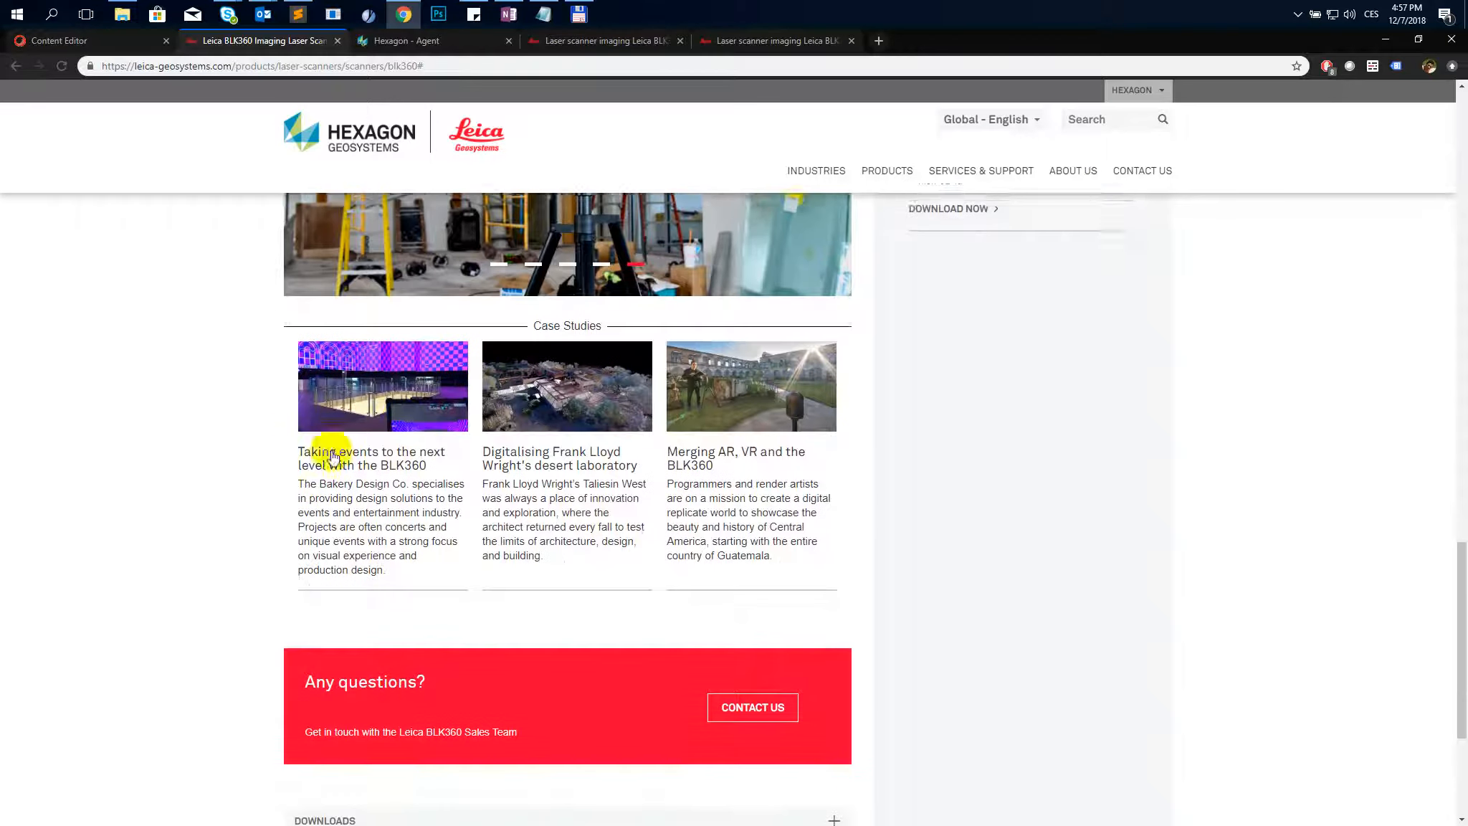
scroll(256, 489, "down", 1)
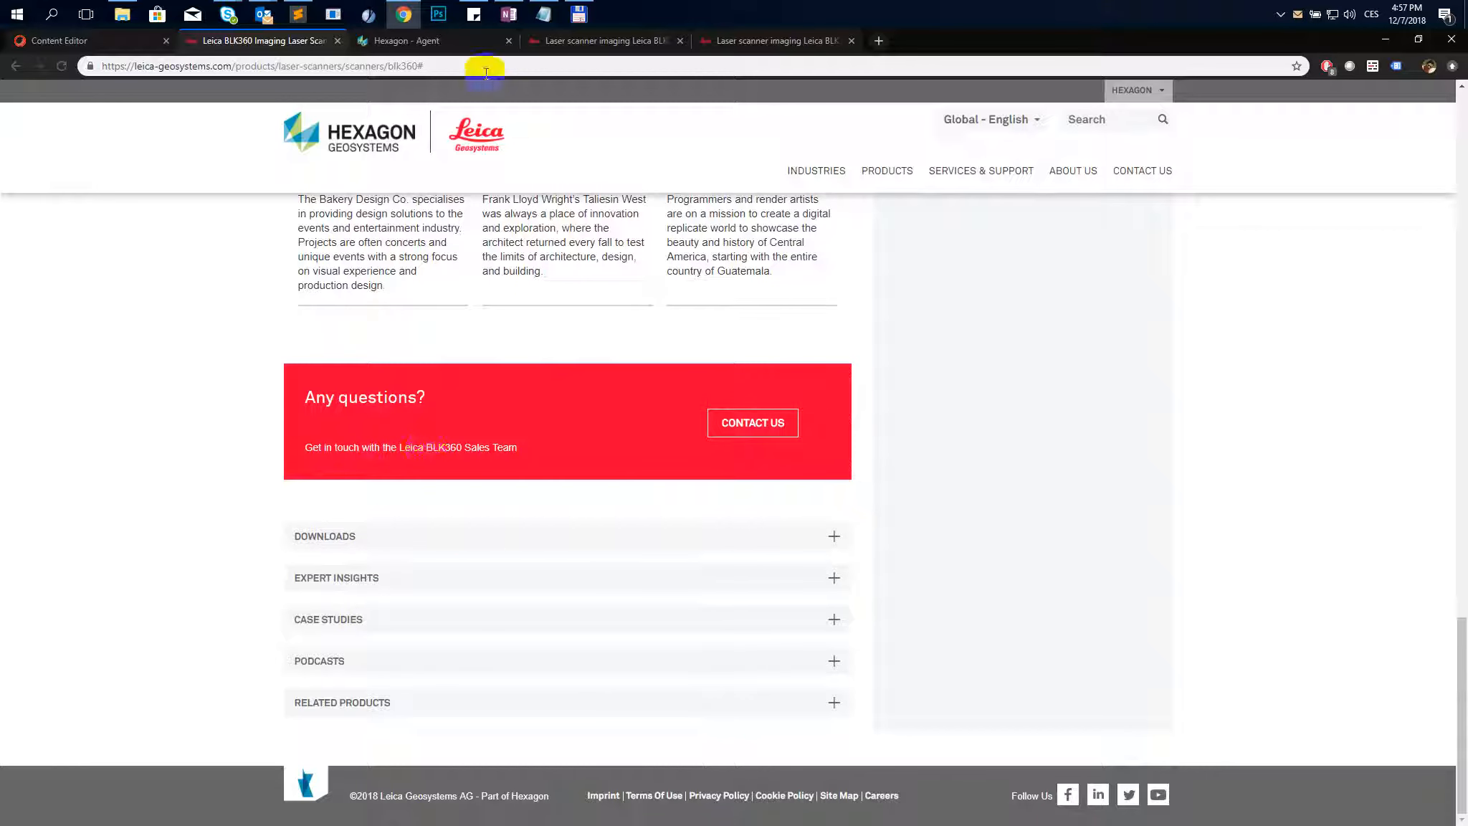
- Switch to the Italian BLK360 product page tab and read through its description and feature text
left_click(582, 41)
scroll(395, 402, "down", 5)
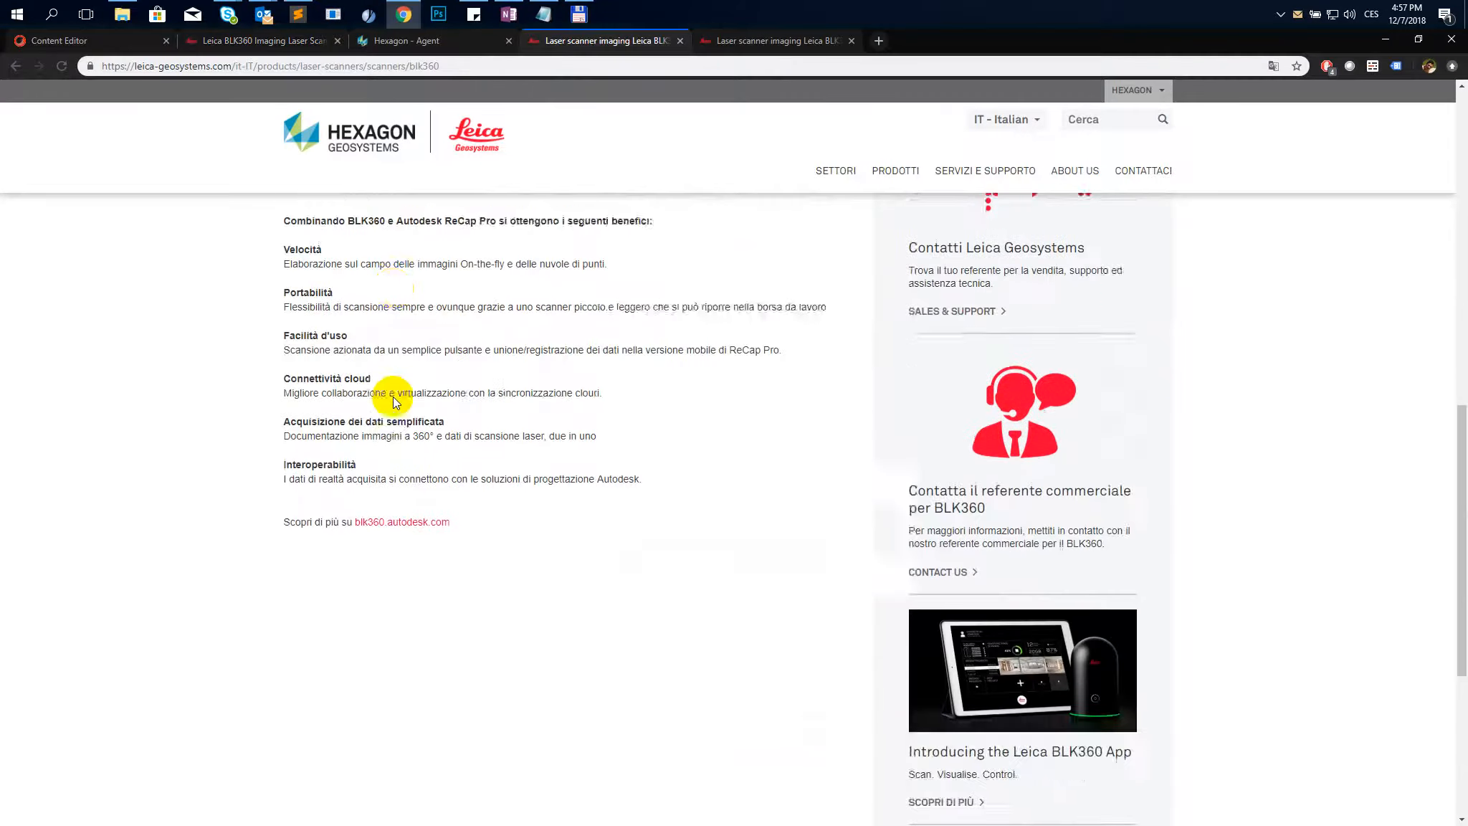
scroll(393, 397, "down", 3)
scroll(393, 397, "up", 2)
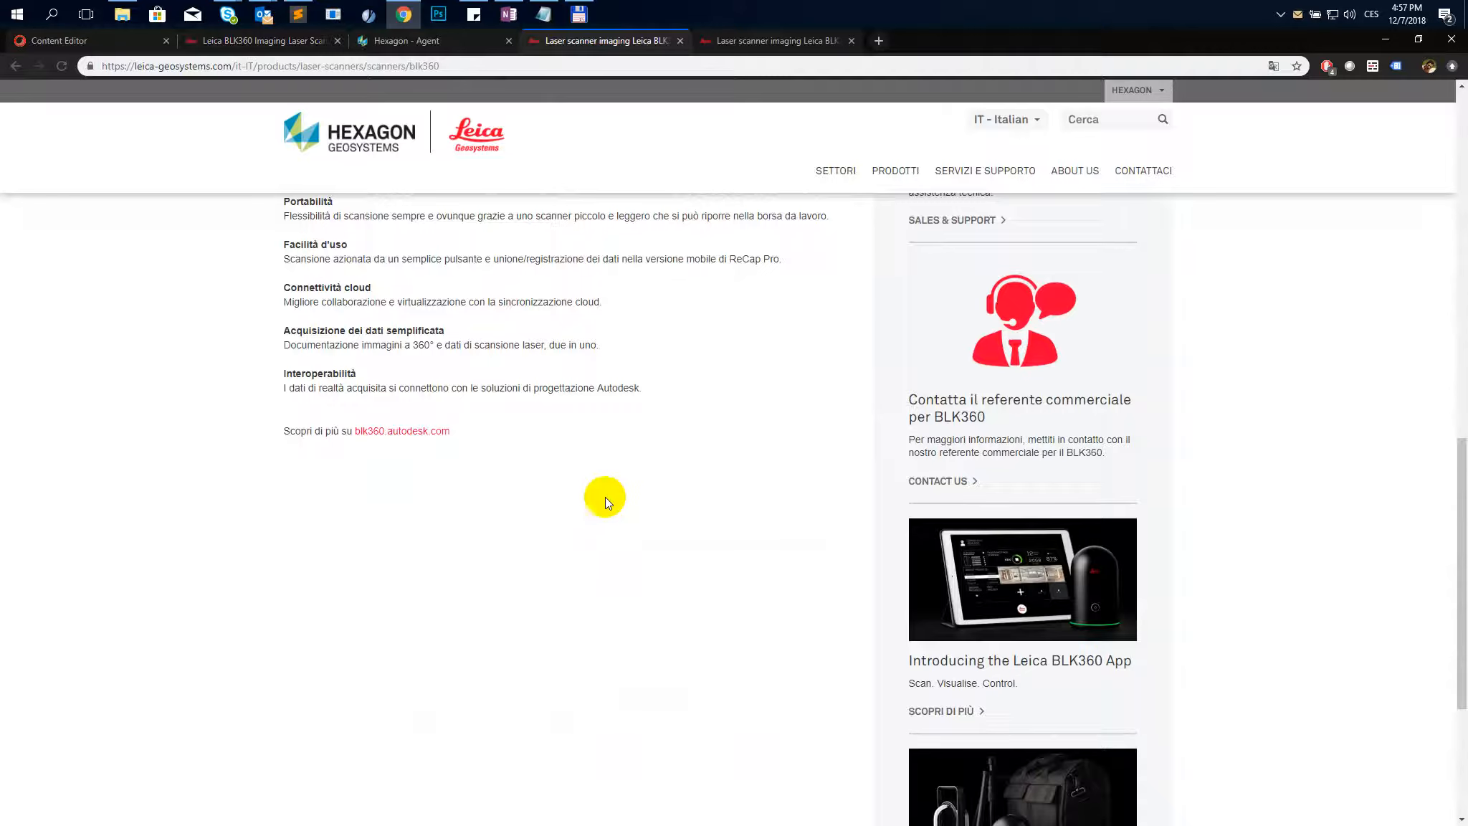
scroll(341, 432, "down", 1)
scroll(340, 430, "up", 4)
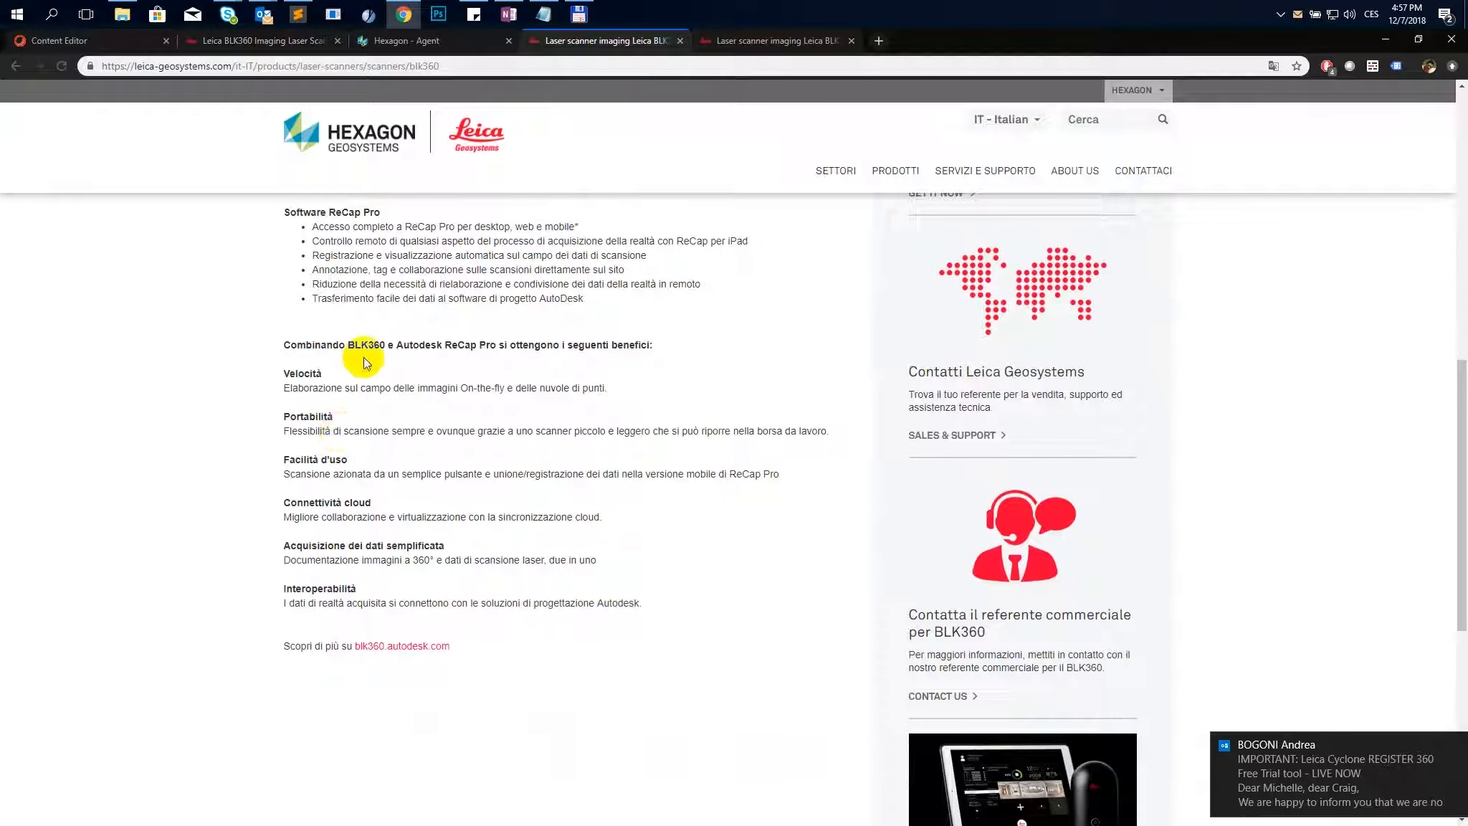
scroll(391, 398, "up", 6)
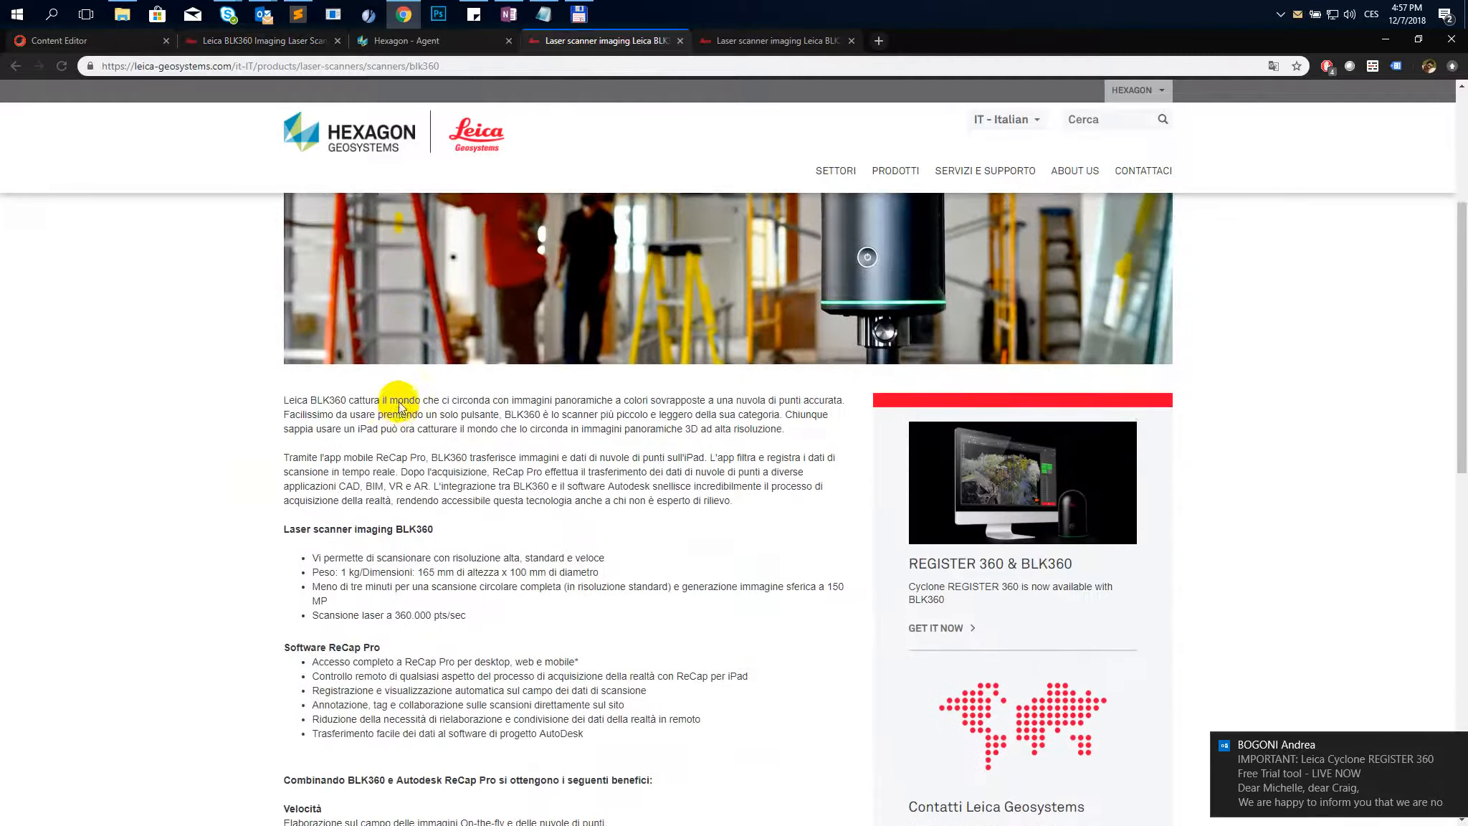
scroll(399, 407, "up", 1)
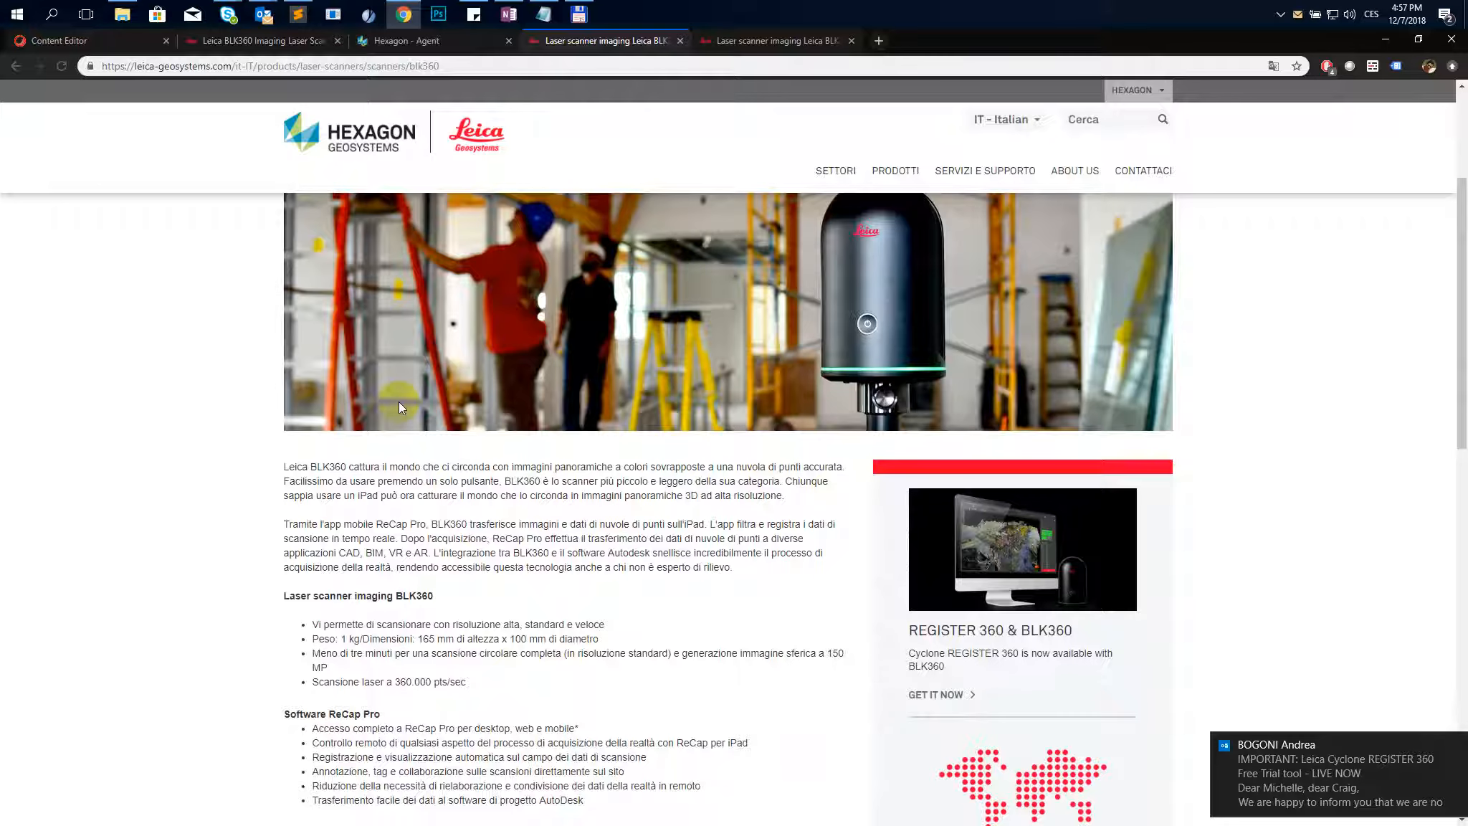
scroll(399, 407, "down", 1)
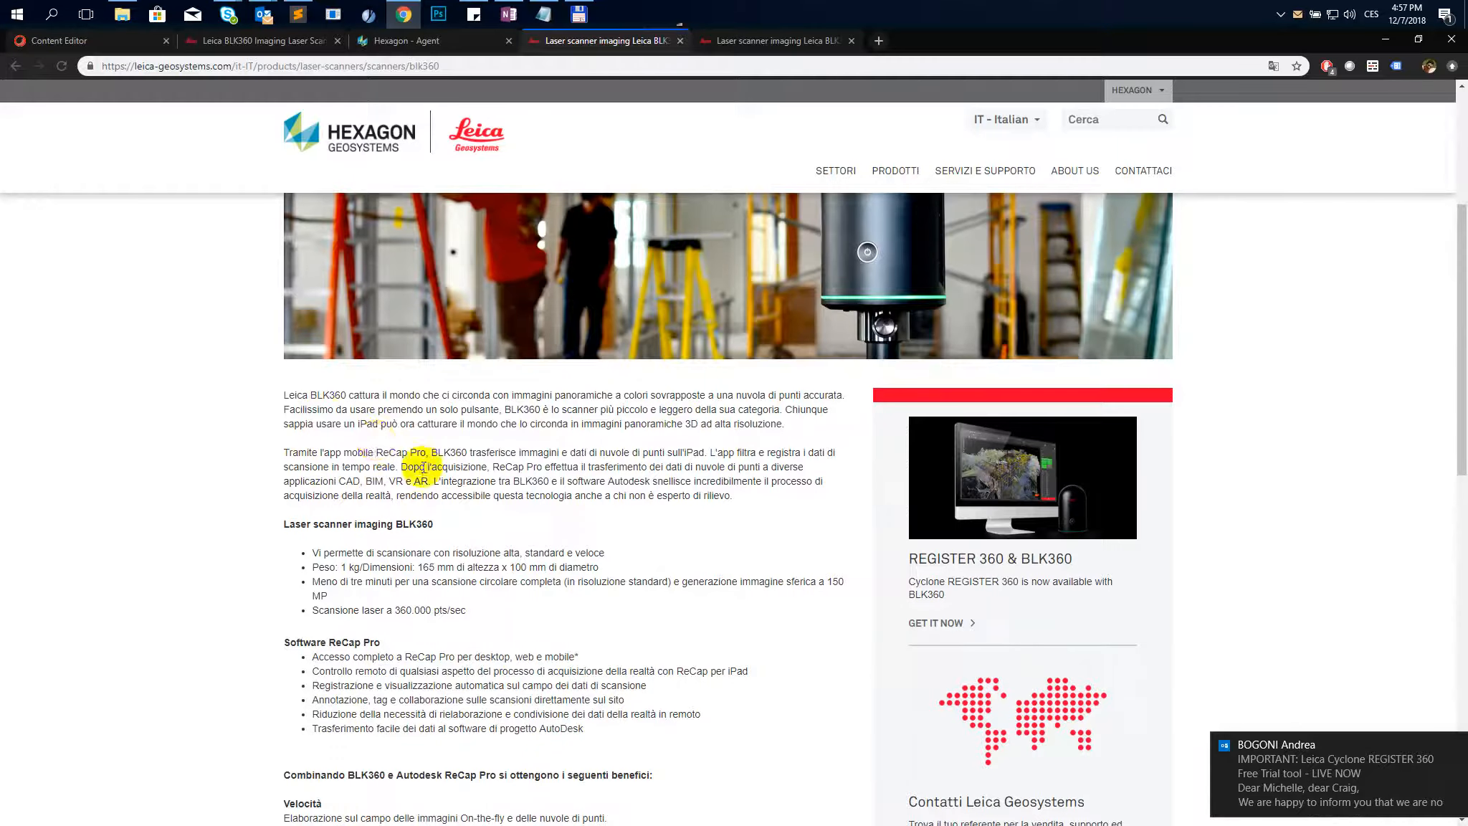
scroll(420, 465, "down", 3)
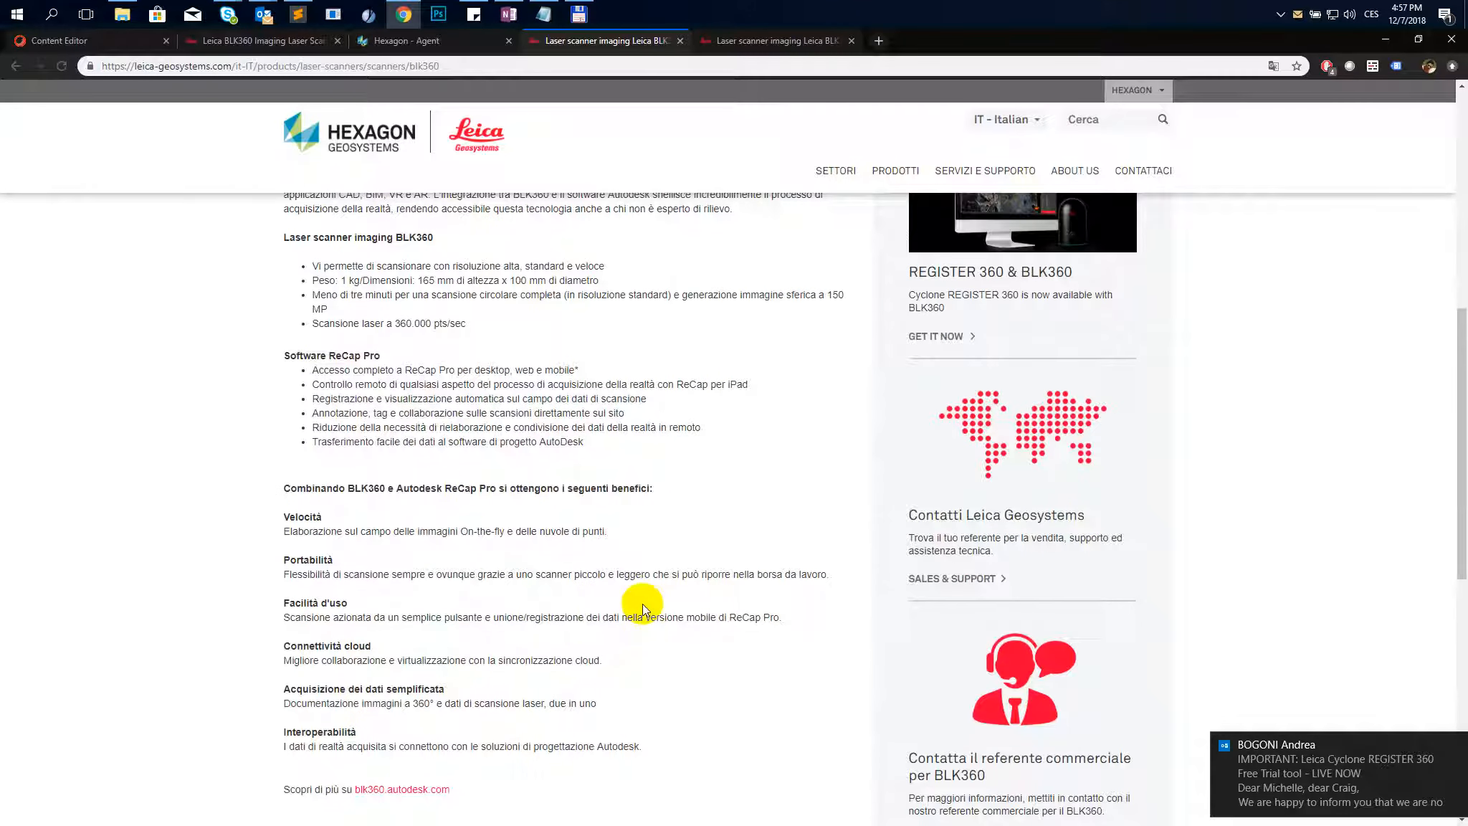
scroll(518, 394, "up", 2)
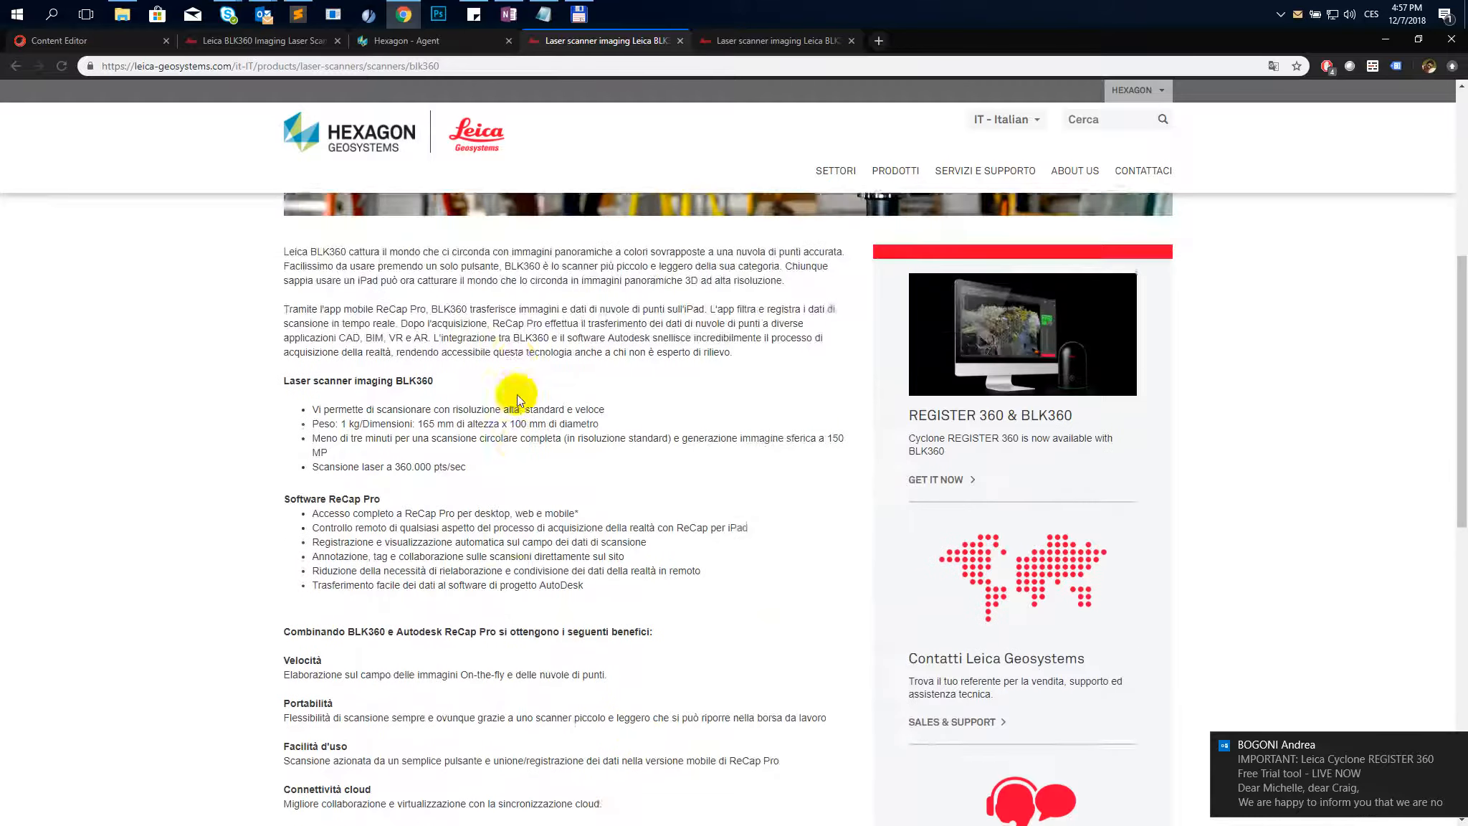
scroll(518, 394, "up", 1)
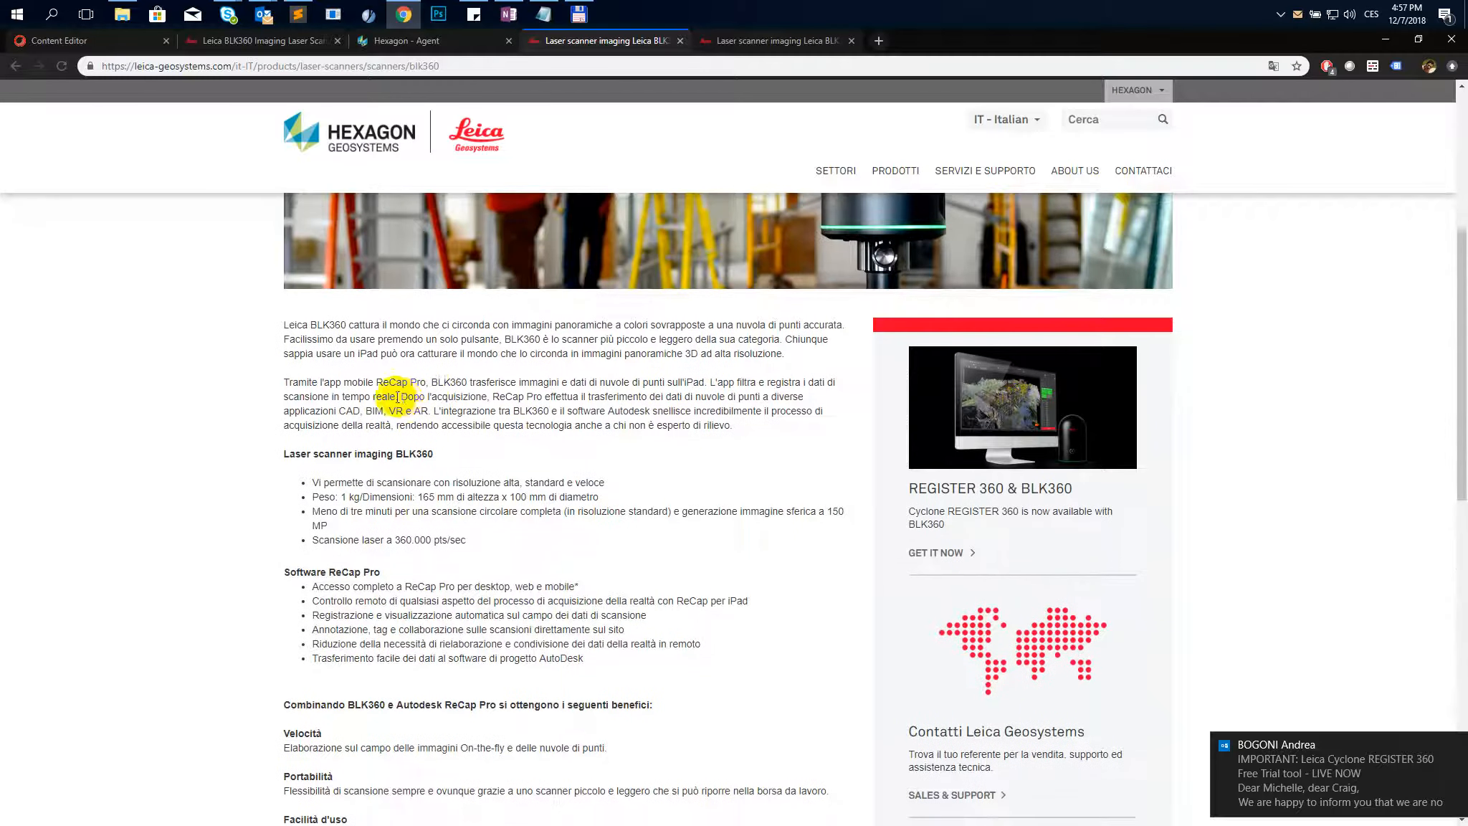
scroll(397, 396, "up", 3)
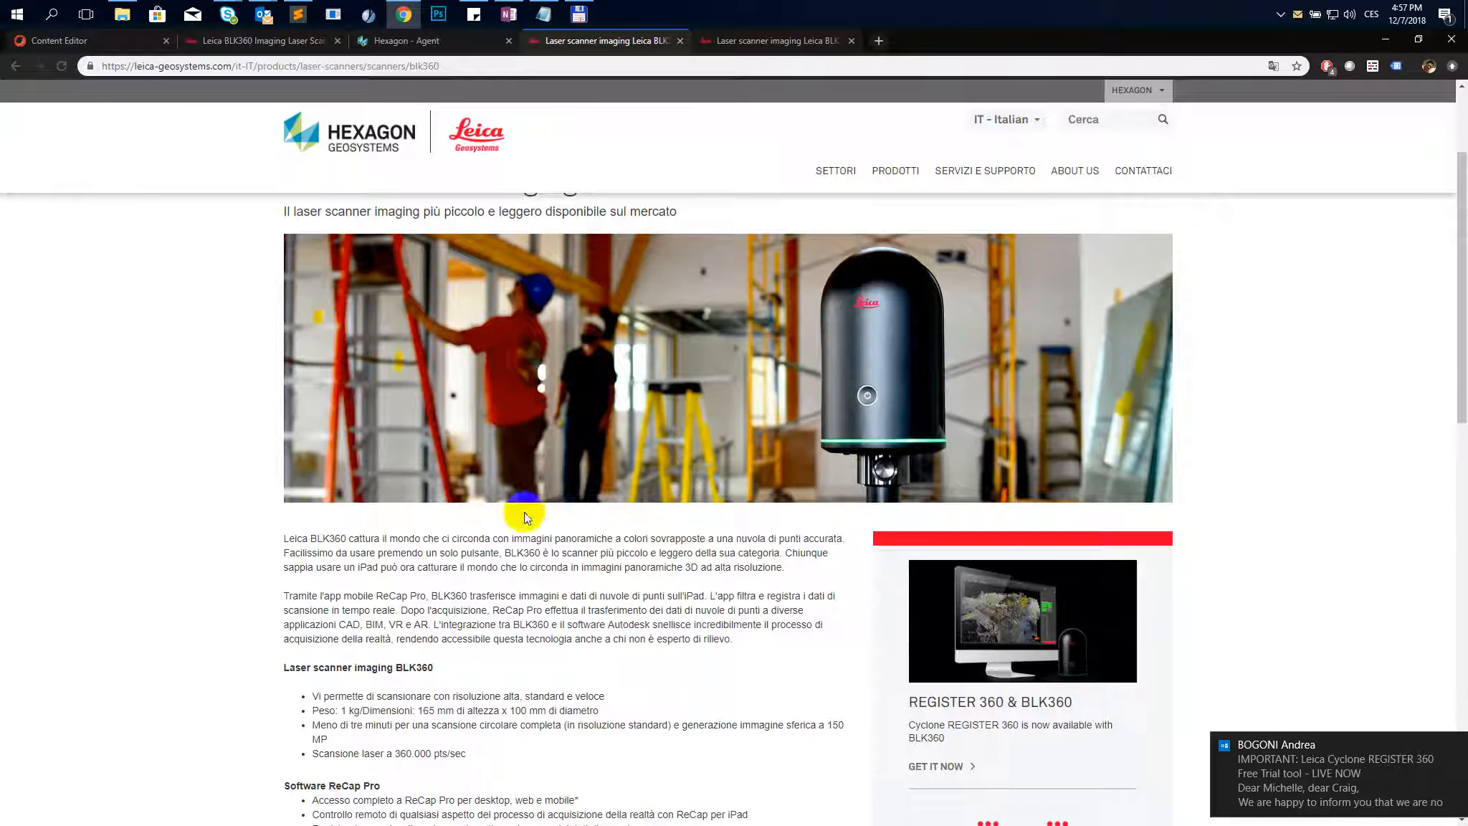
scroll(377, 534, "down", 2)
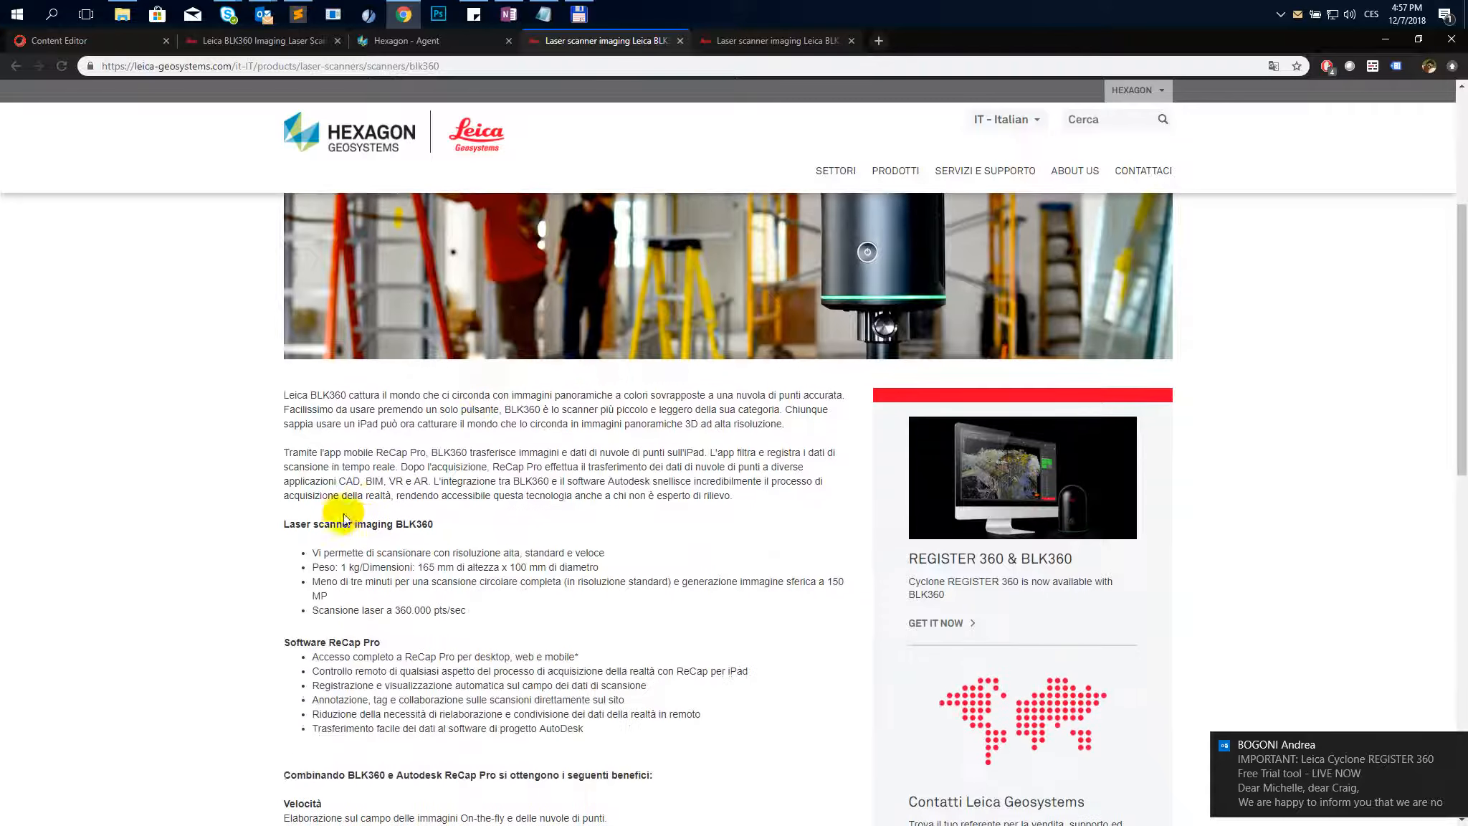
scroll(325, 500, "down", 3)
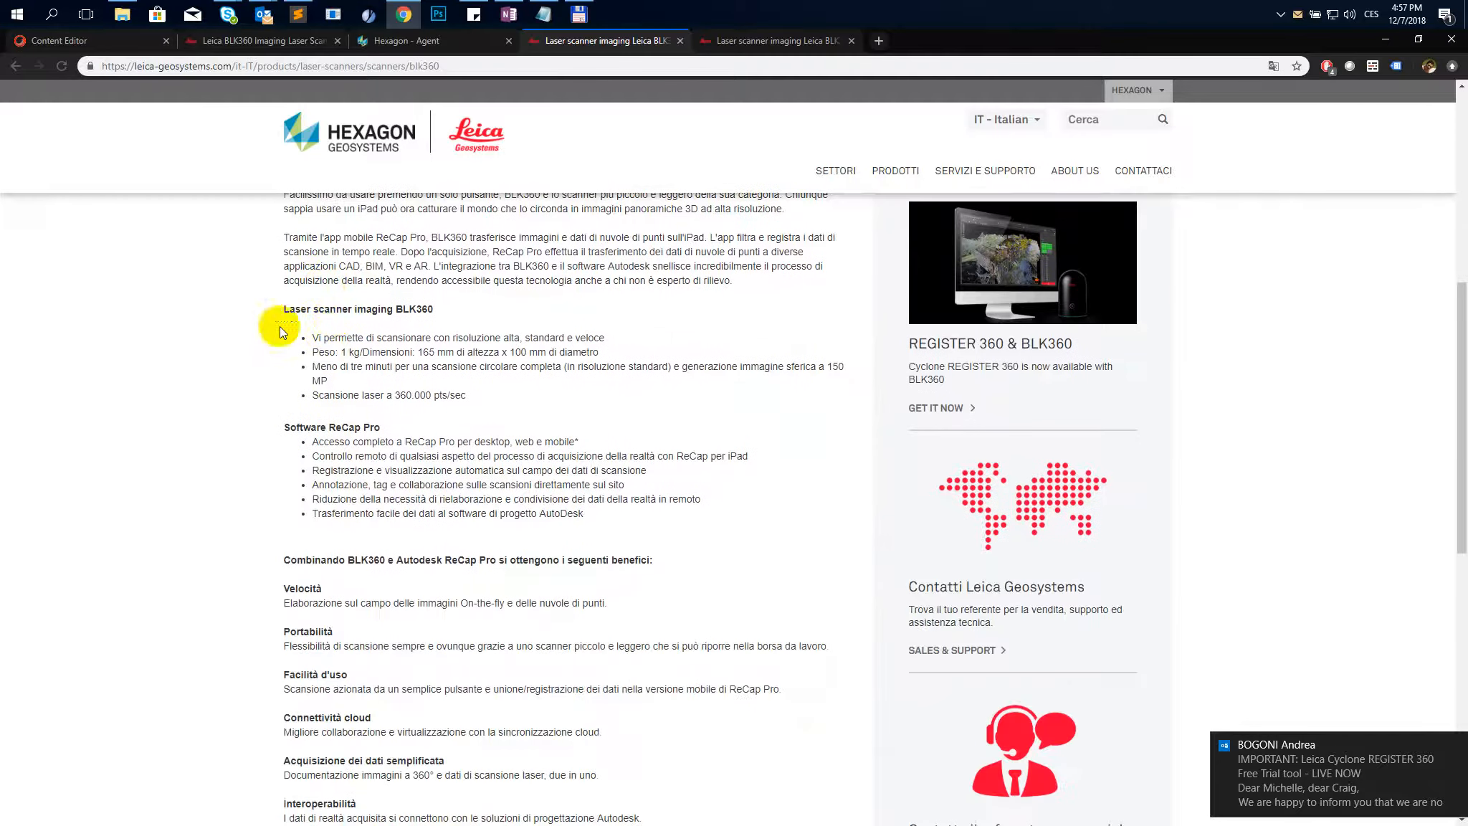
scroll(619, 655, "down", 2)
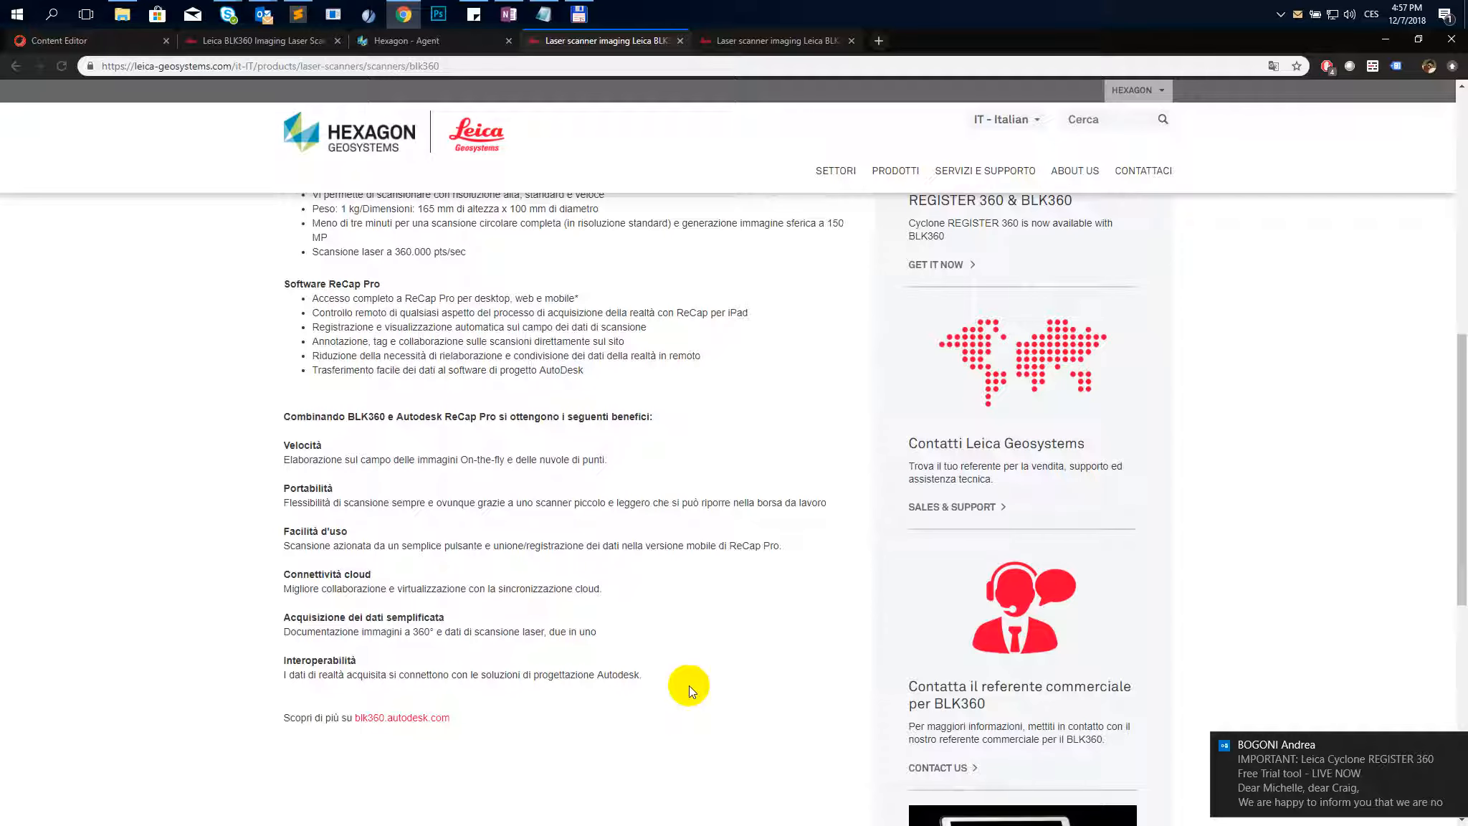
left_click_drag(690, 686, 361, 337)
scroll(294, 373, "up", 6)
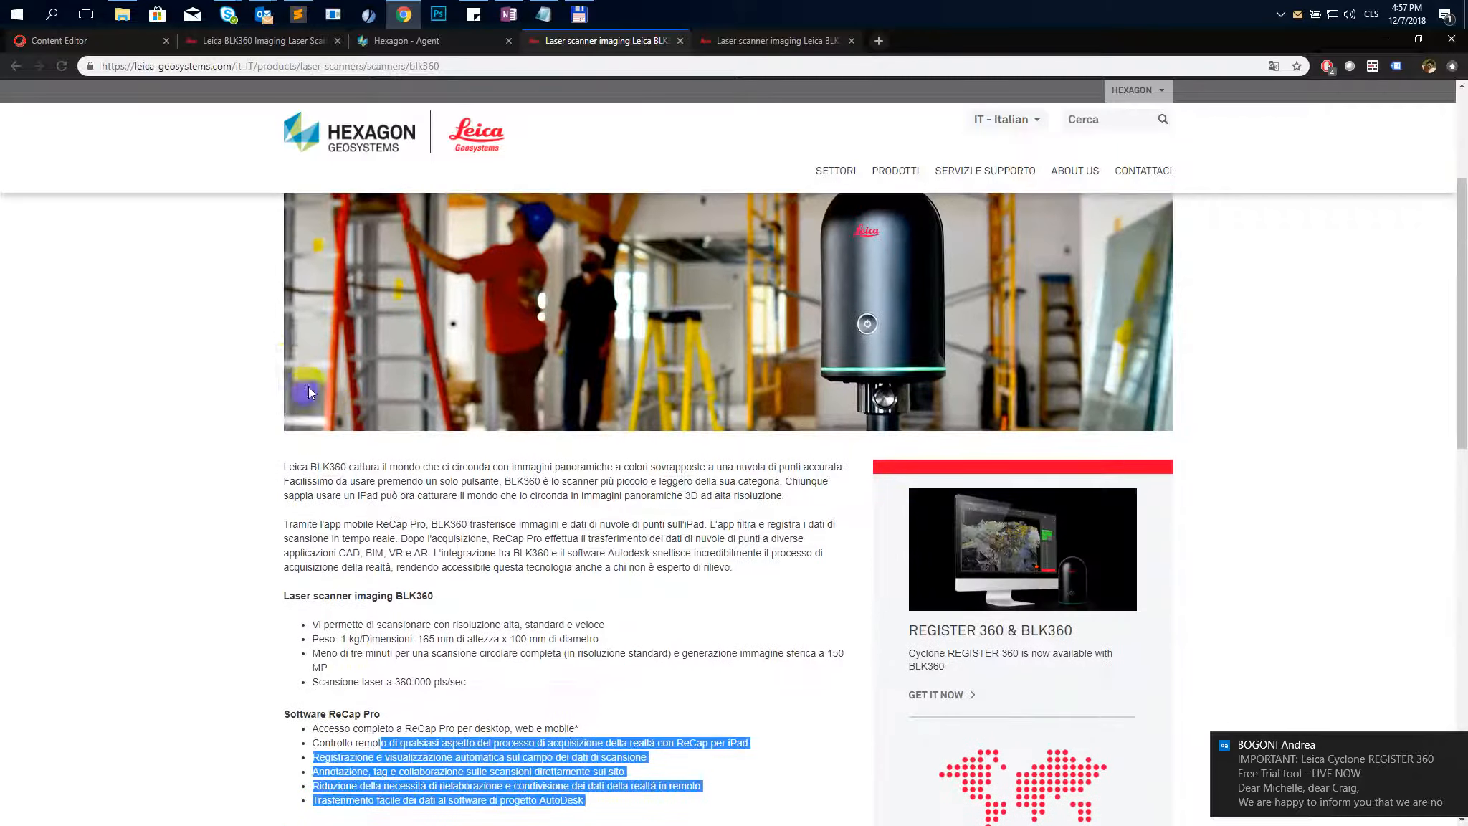
left_click(255, 452)
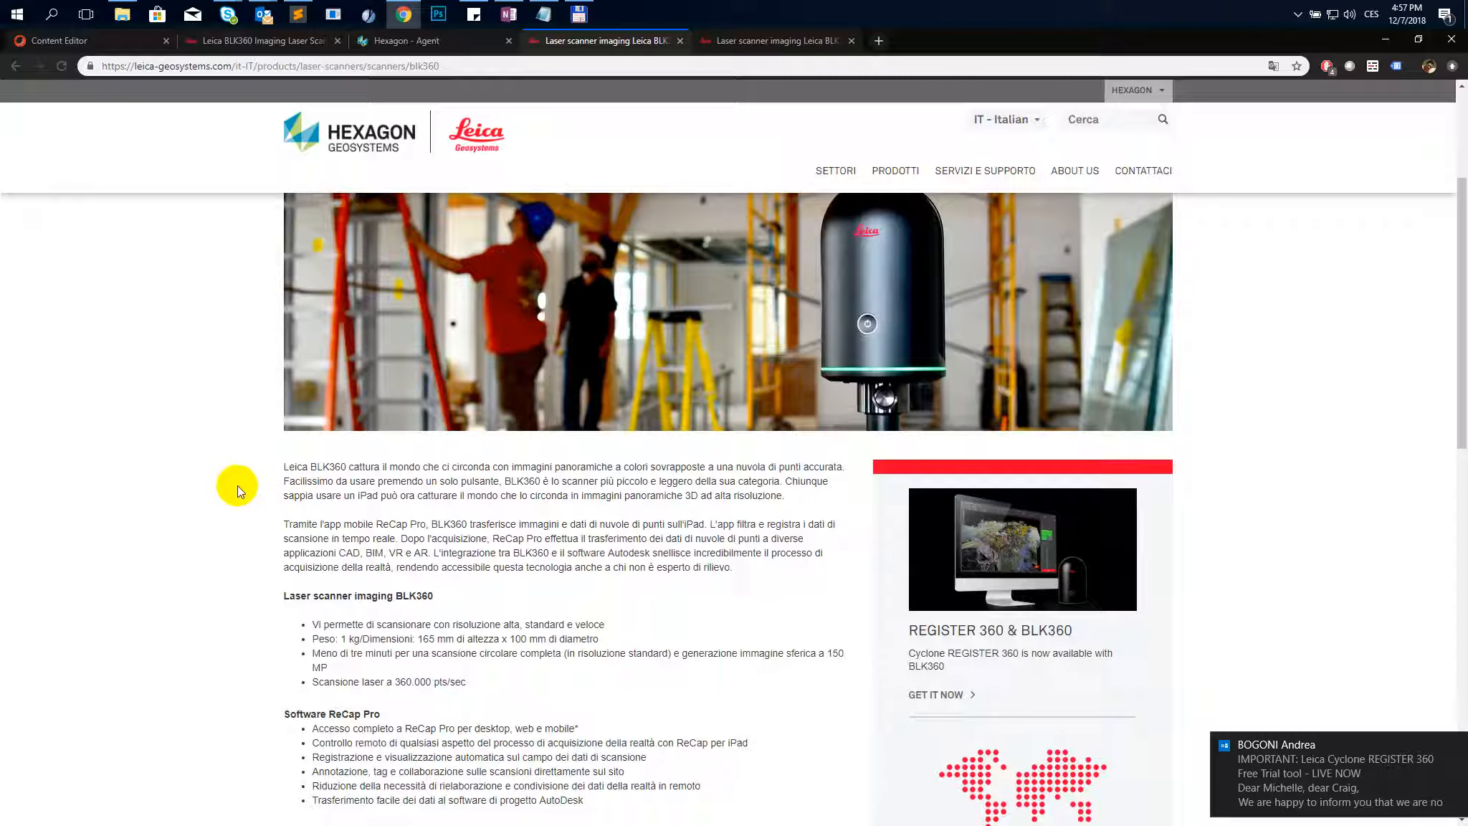
- Copy the Italian page's body text from 'Leica BLK360 cattura' to the end and paste it into a blank Sublime Text document
left_click_drag(278, 468, 586, 547)
key("ctrl+c")
scroll(573, 478, "down", 9)
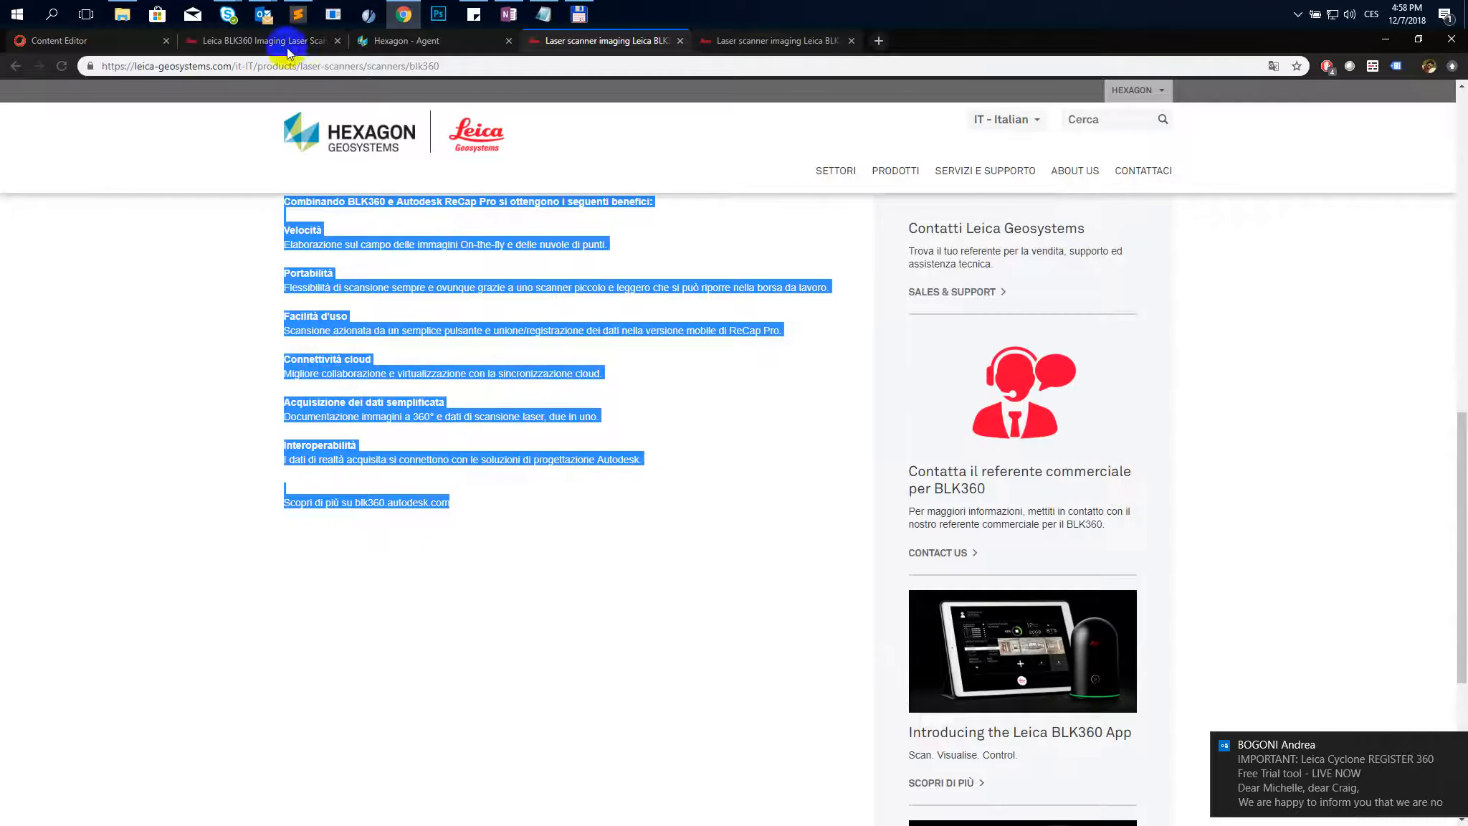
left_click(297, 14)
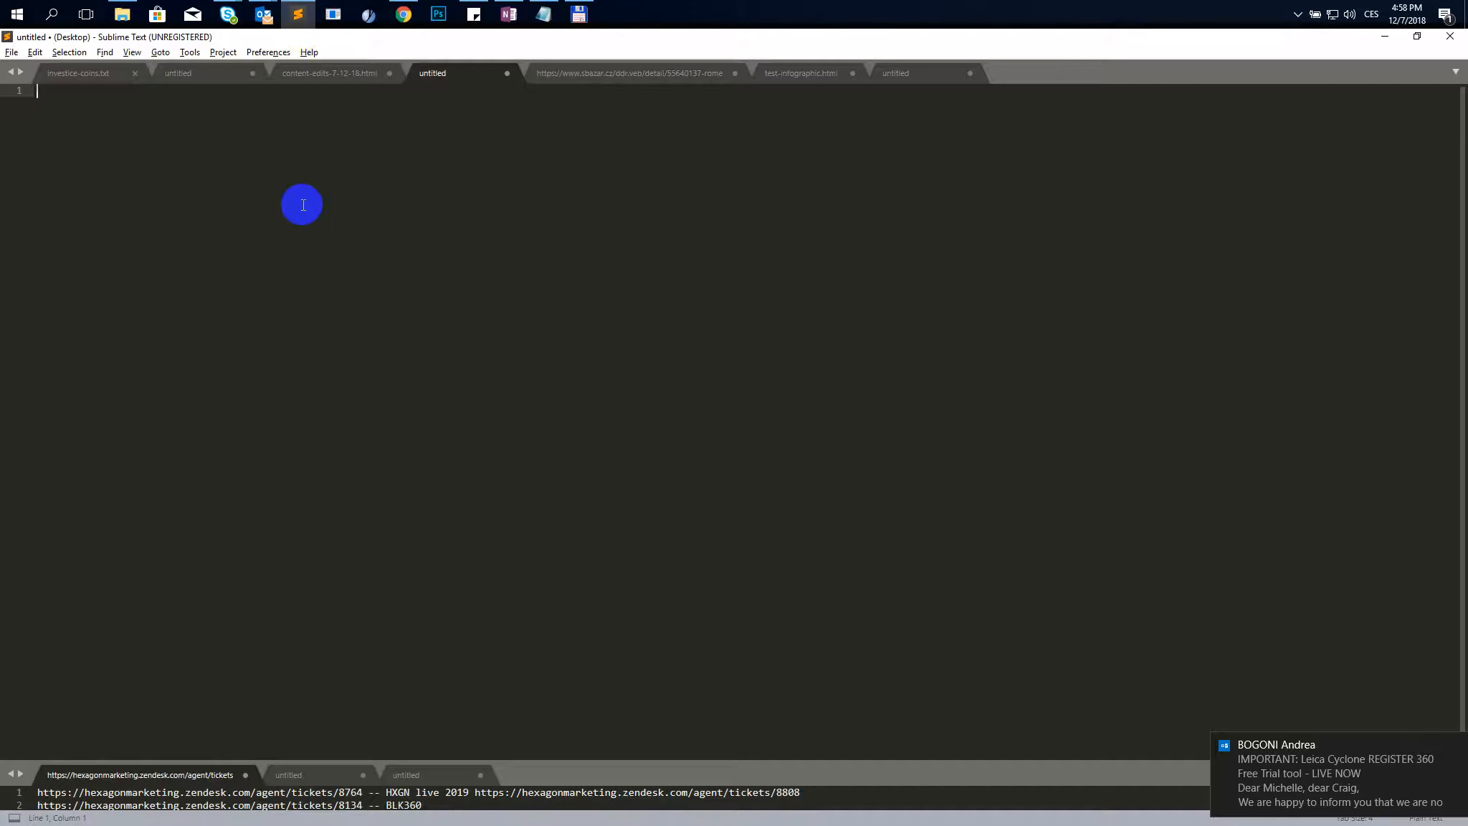
key("ctrl+v")
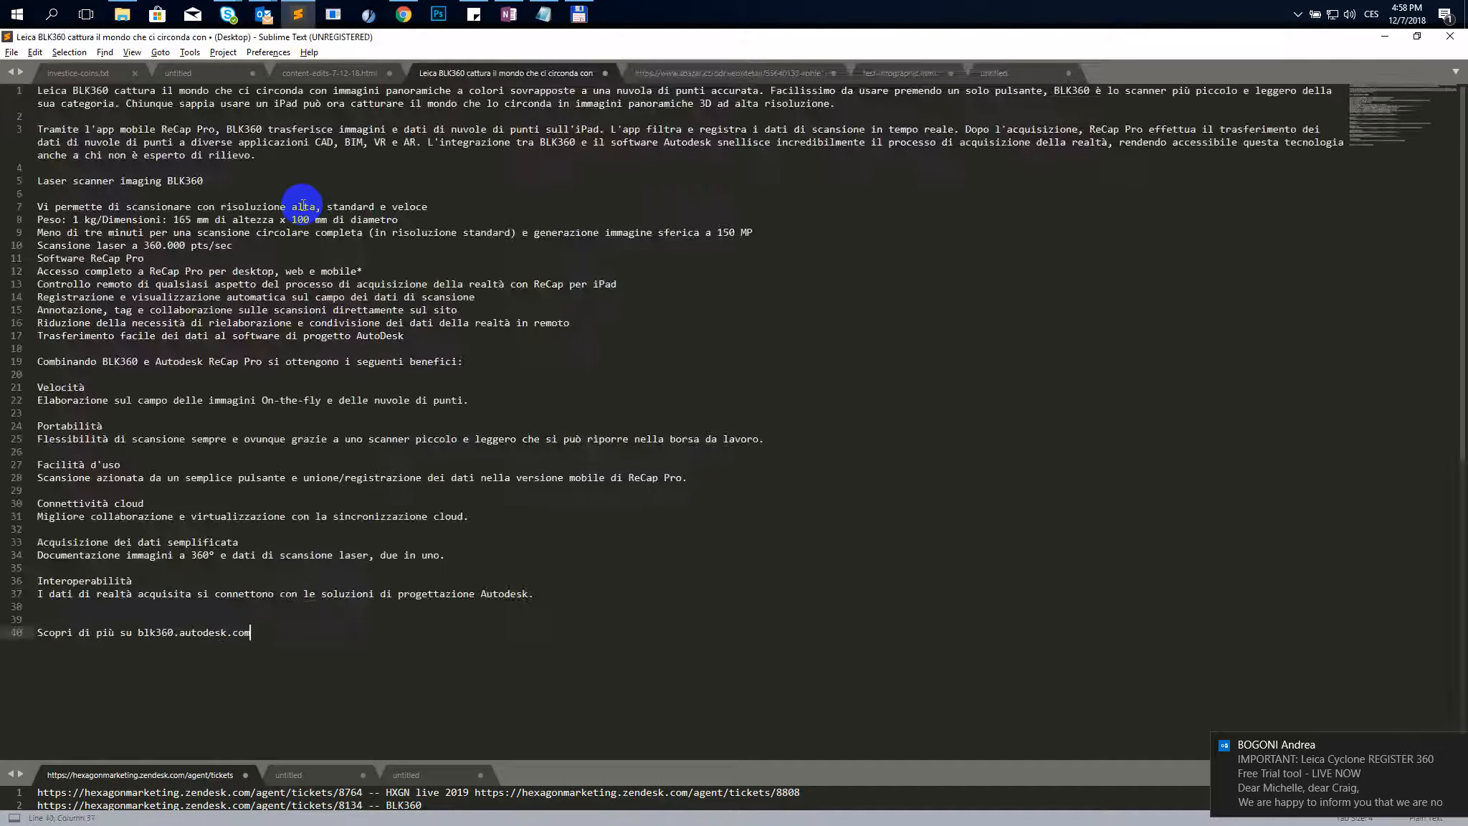
- Return to the Sitecore Content Editor tab and select the Blk360 item in the content tree
left_click(1390, 37)
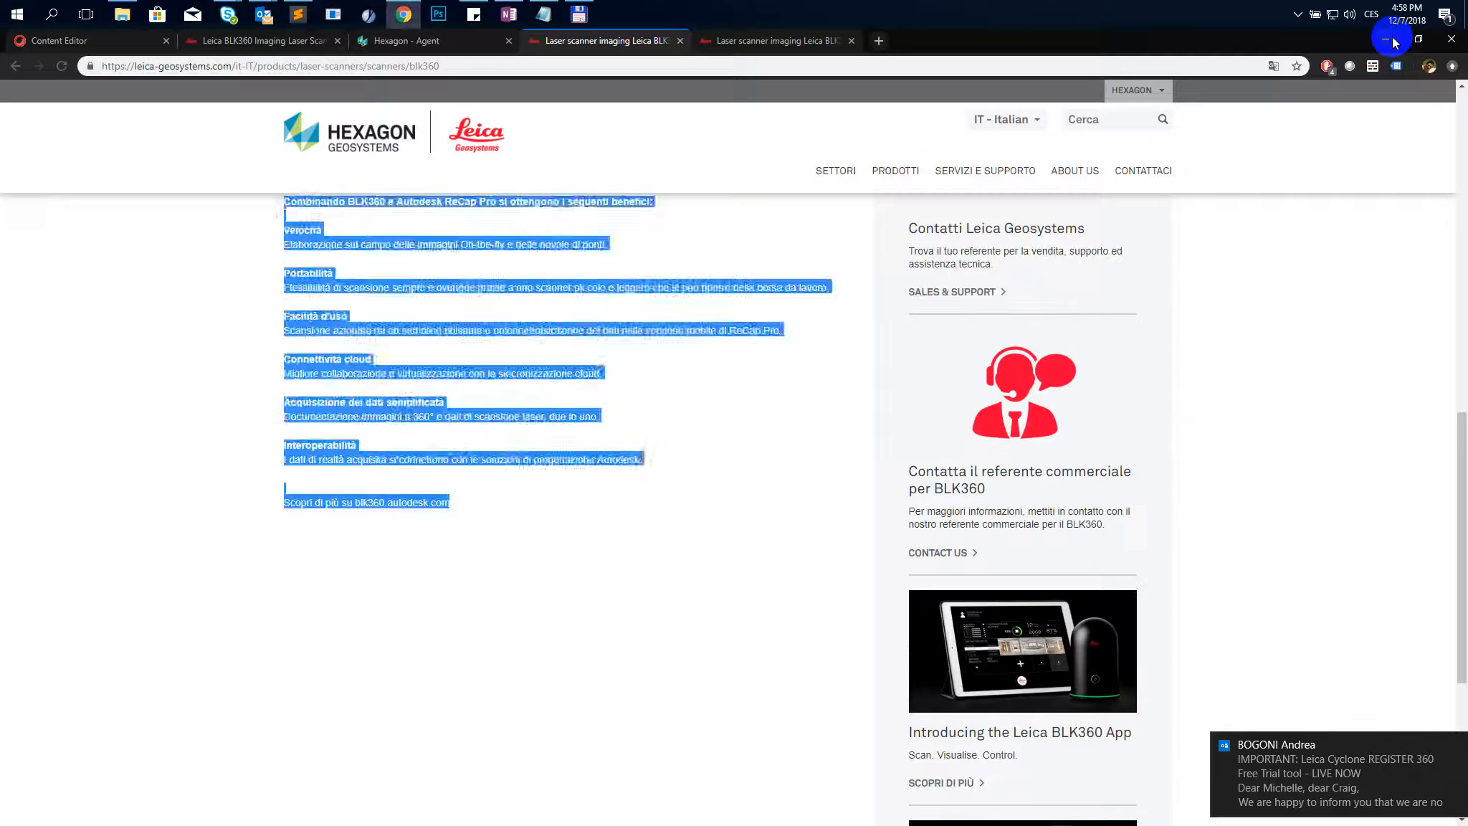
scroll(325, 511, "up", 5)
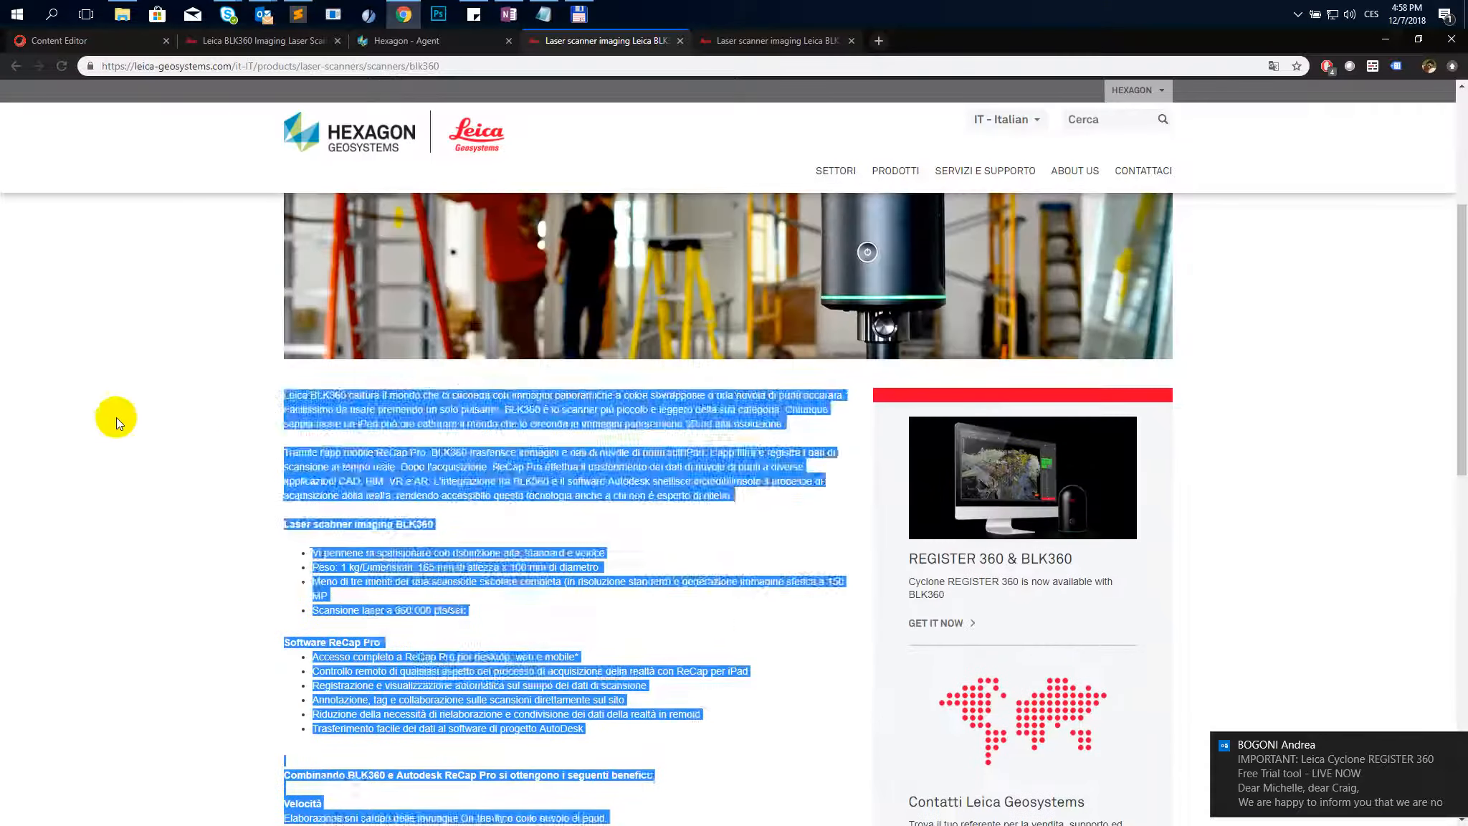
left_click(132, 415)
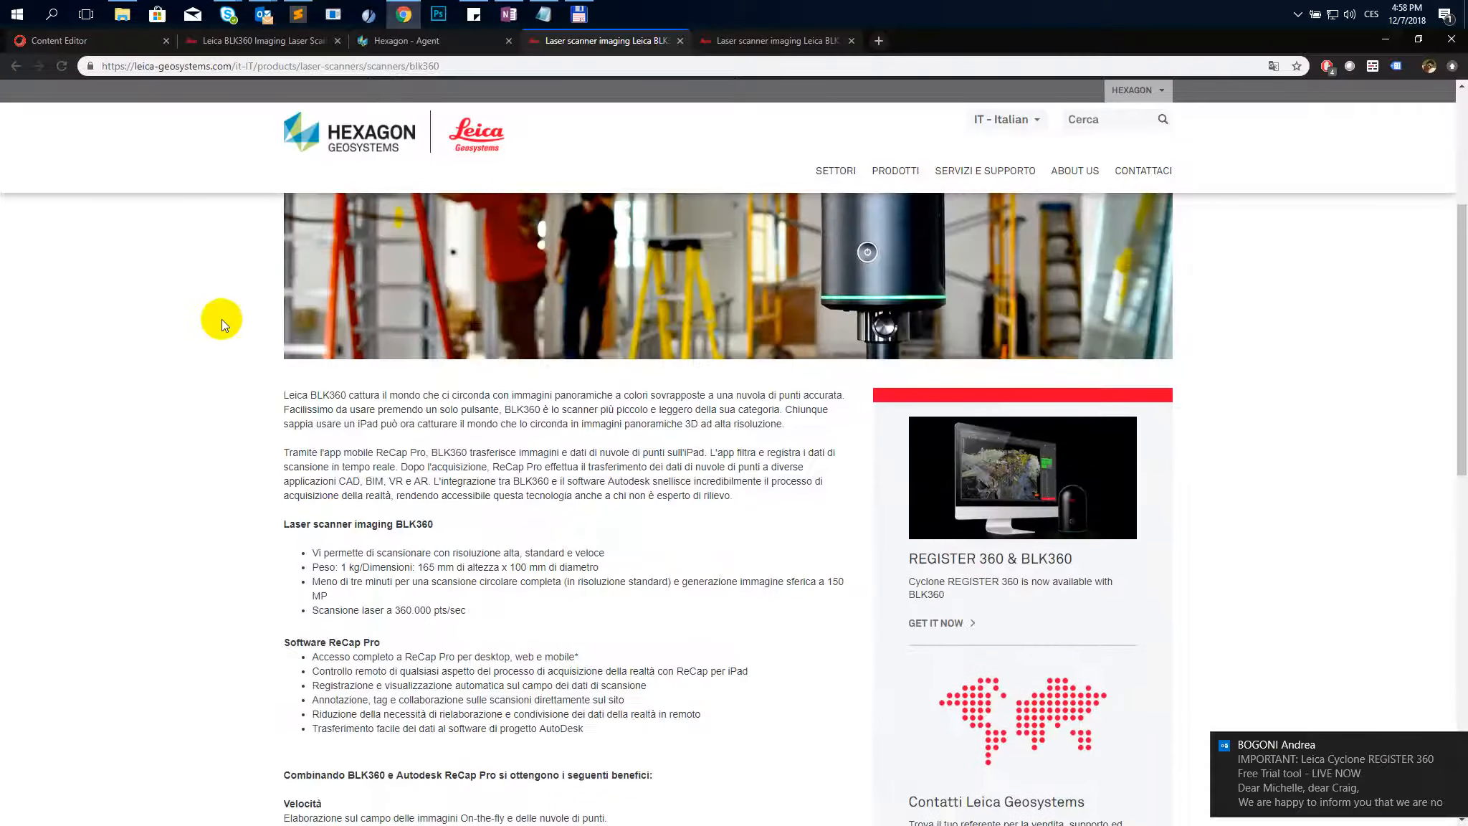
left_click(118, 52)
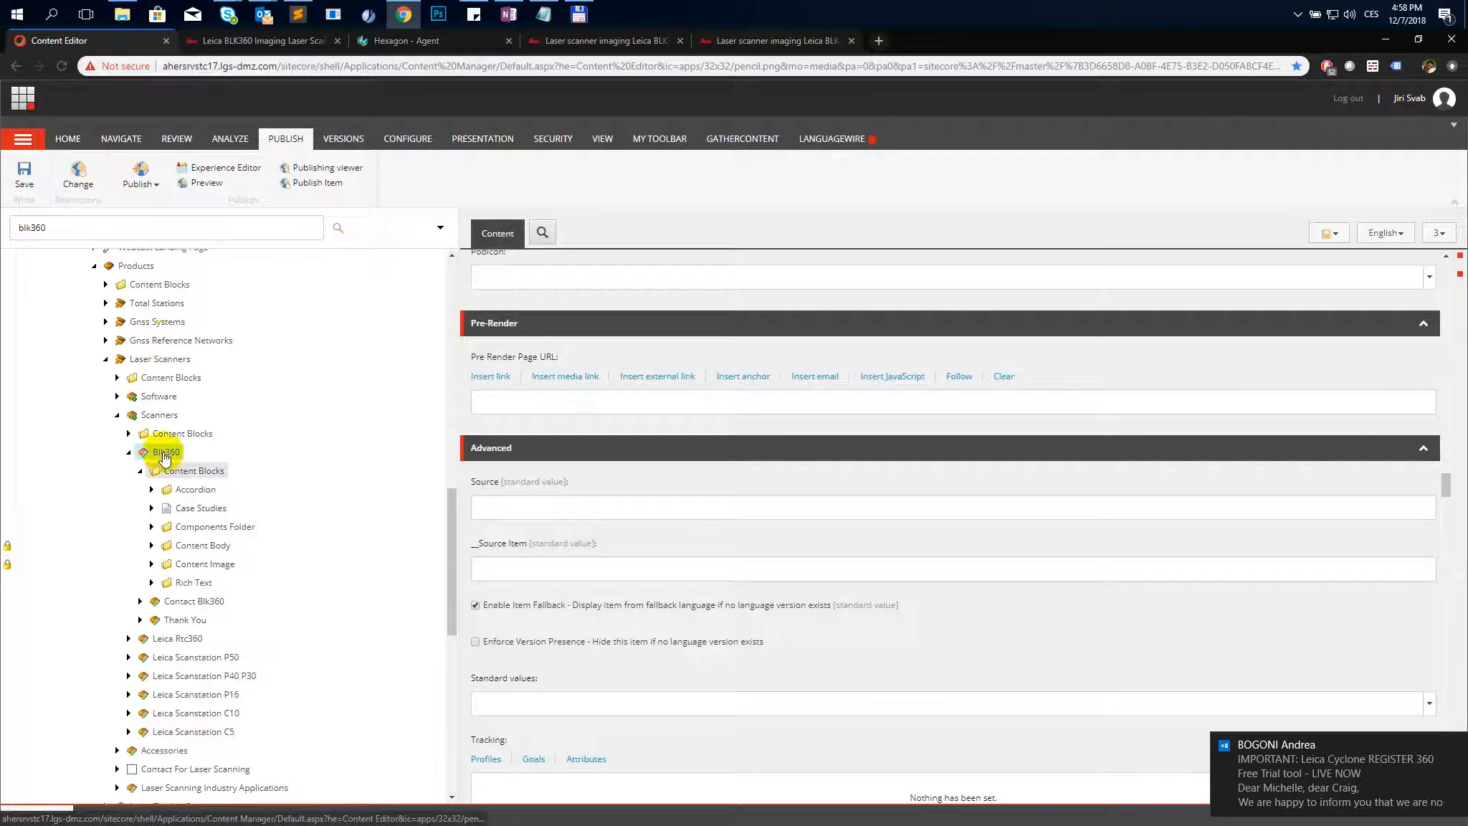
left_click(165, 454)
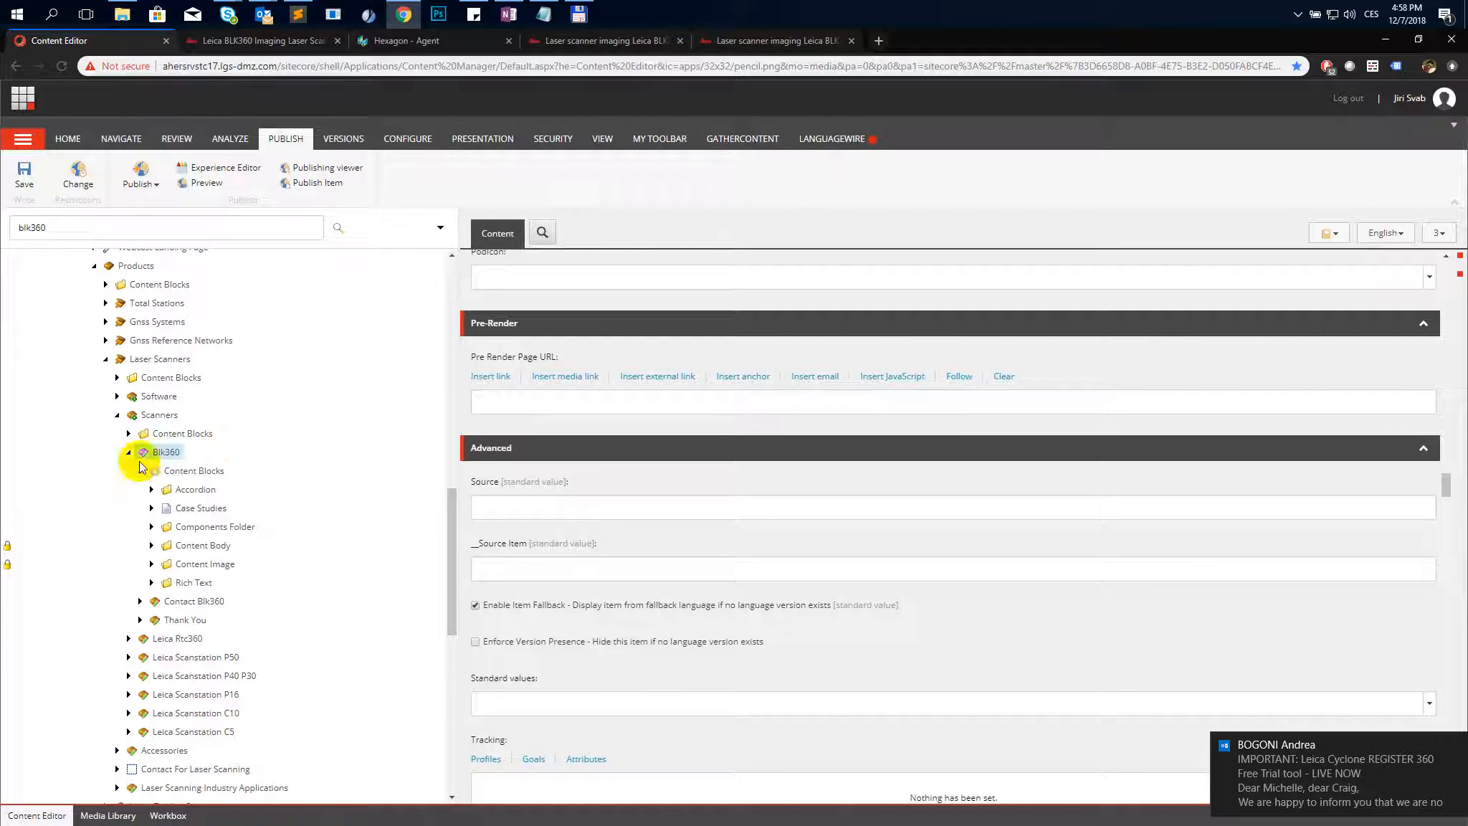
- Switch the Blk360 item's language version to Italian (Italy) and return to the top of its fields
left_click(1408, 235)
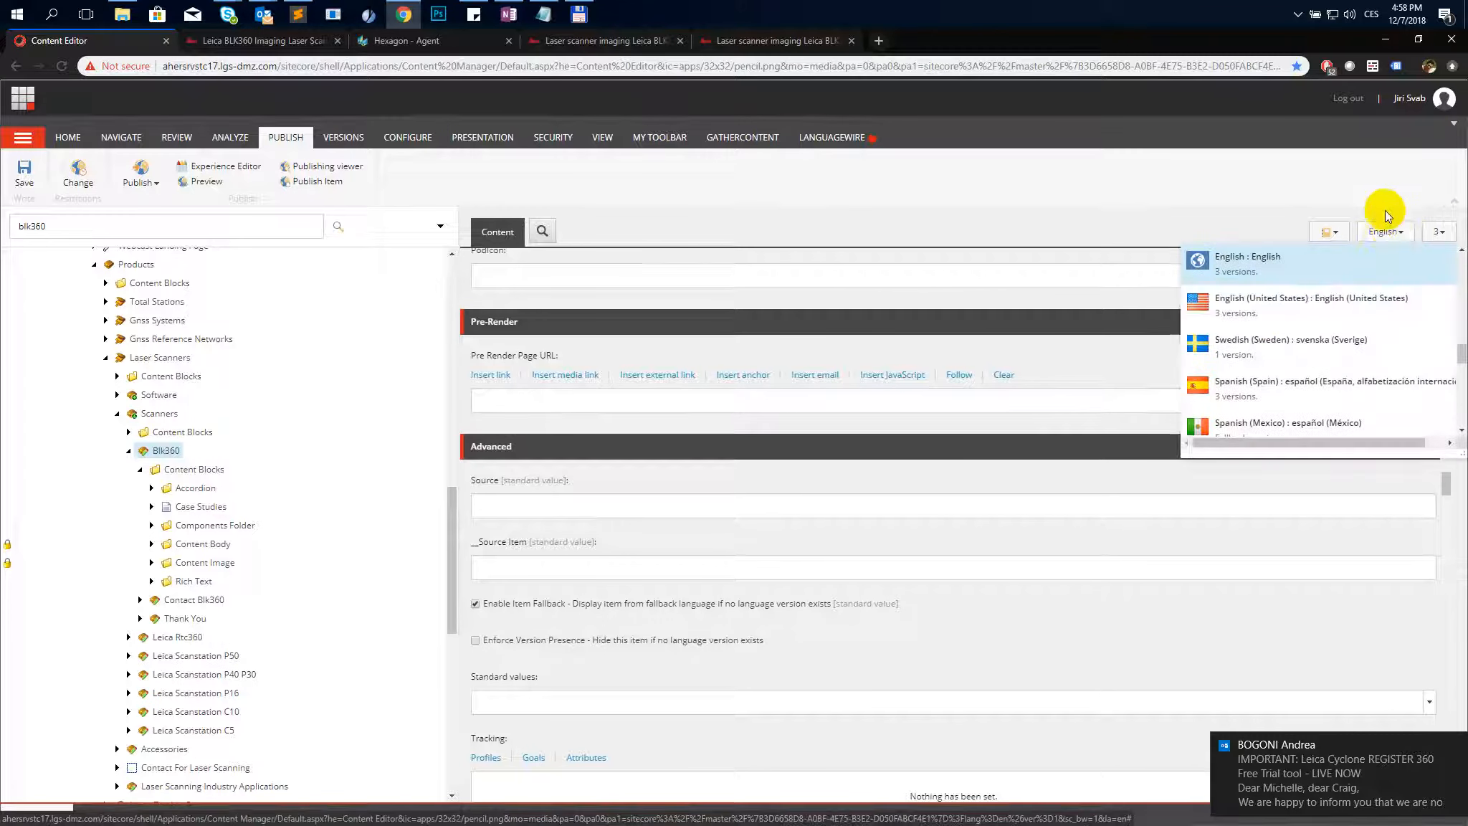
key("ctrl+f")
type("ita")
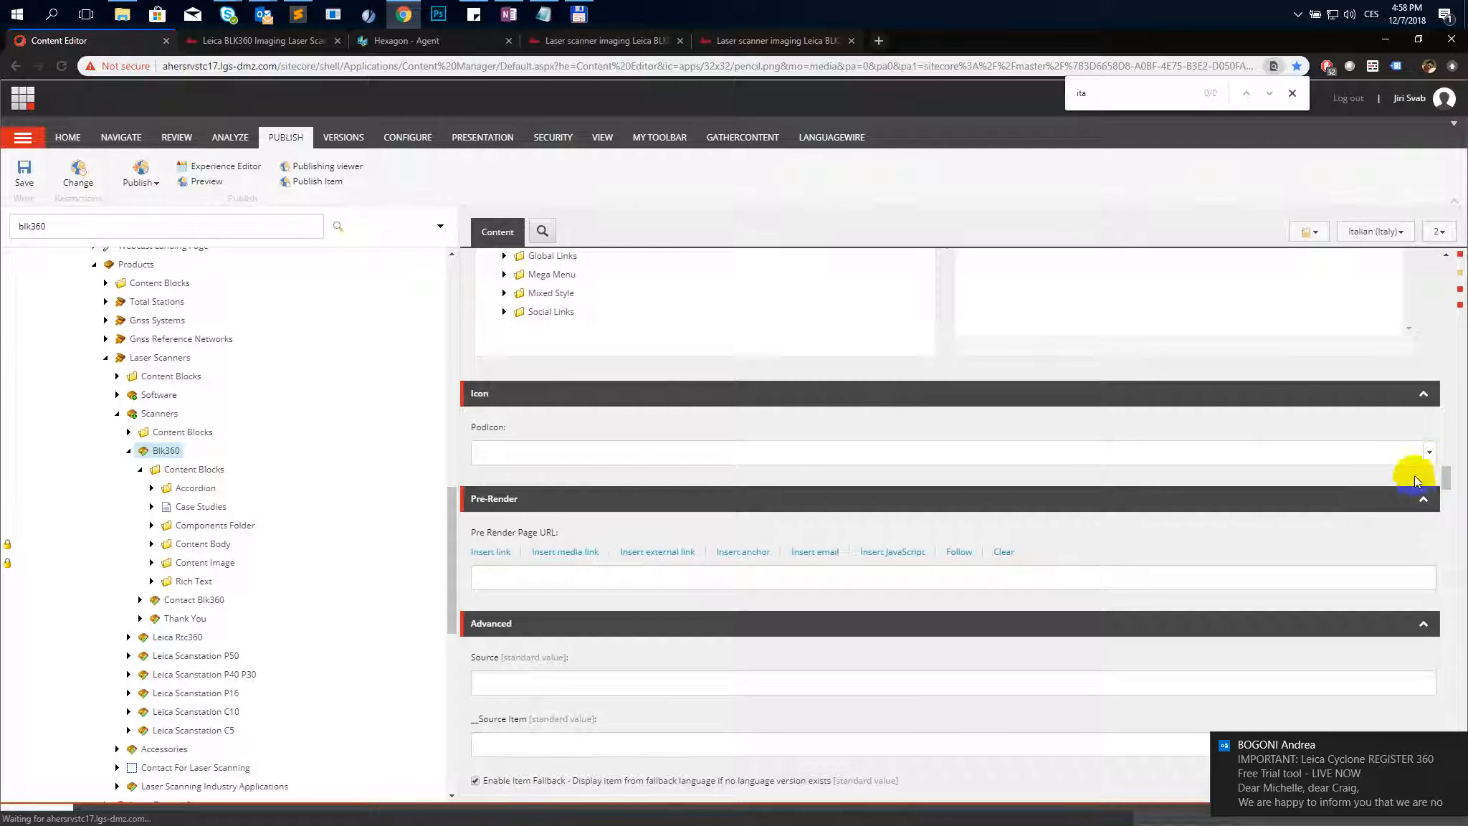
left_click_drag(1448, 475, 1432, 273)
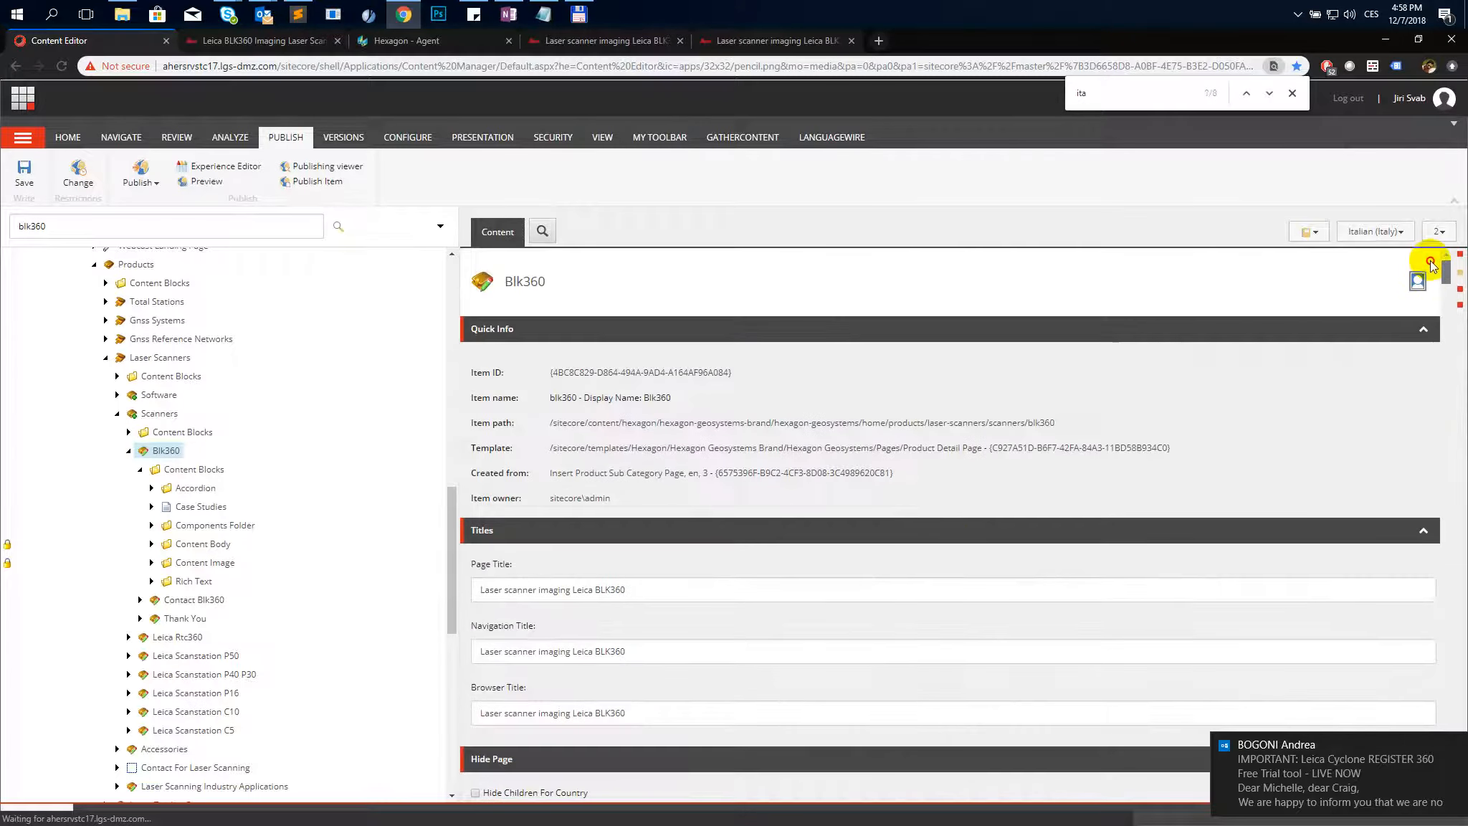
- Copy the Italian item's Page Title into the Sublime Text notes under a new 'title:' label
left_click(669, 590)
key("ctrl+a")
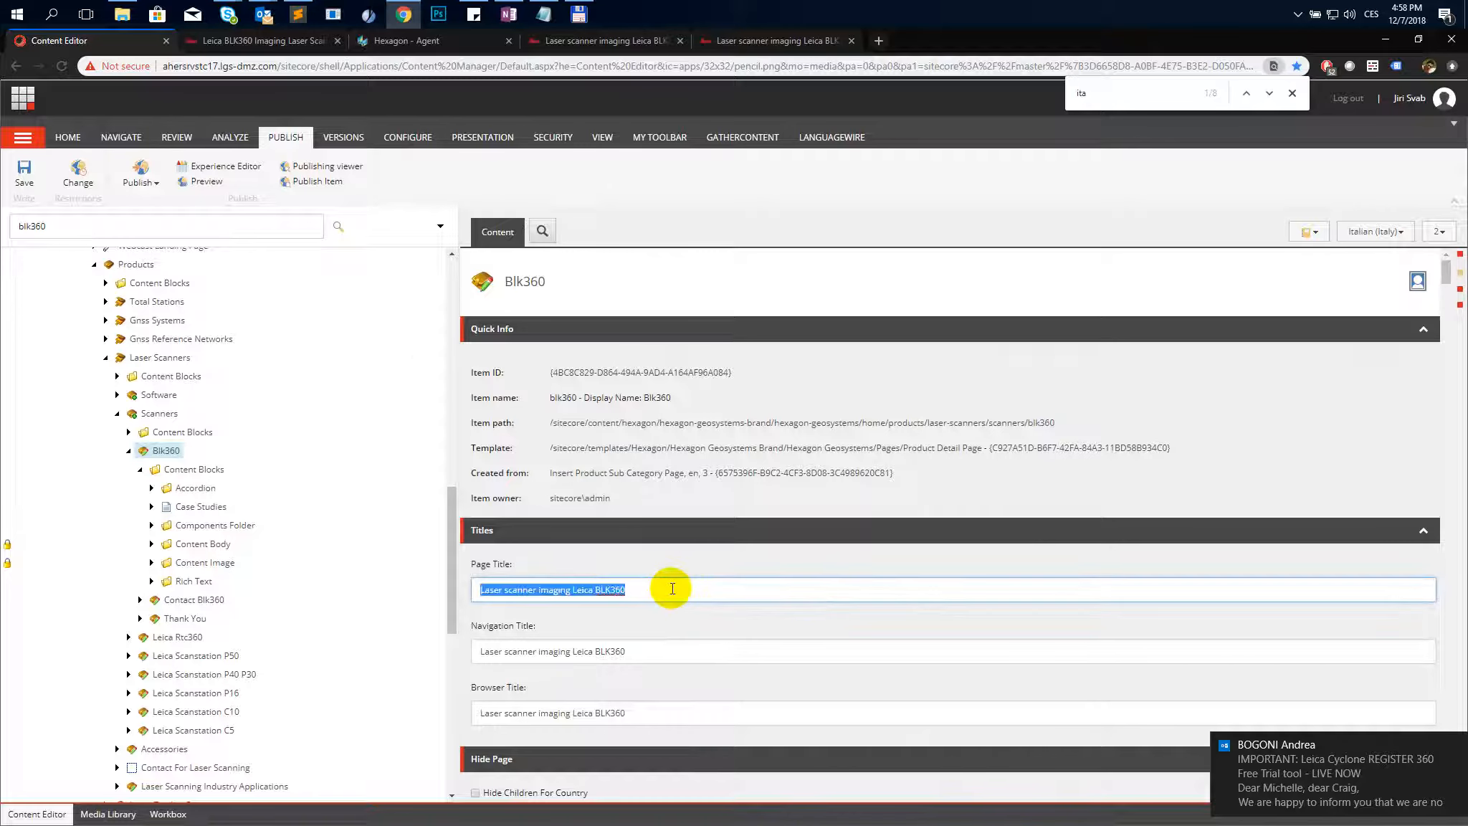
left_click(298, 13)
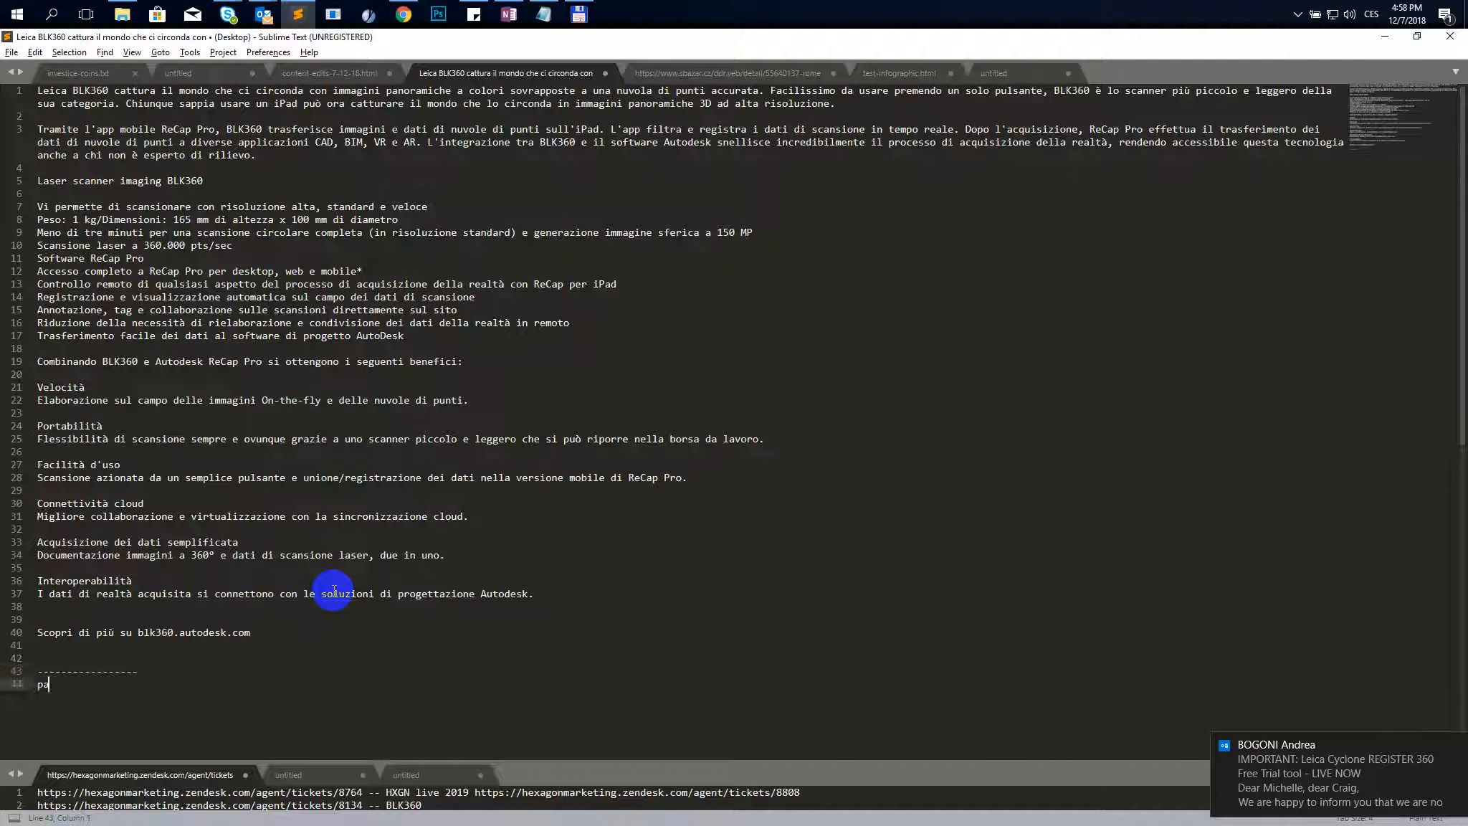
type("e:")
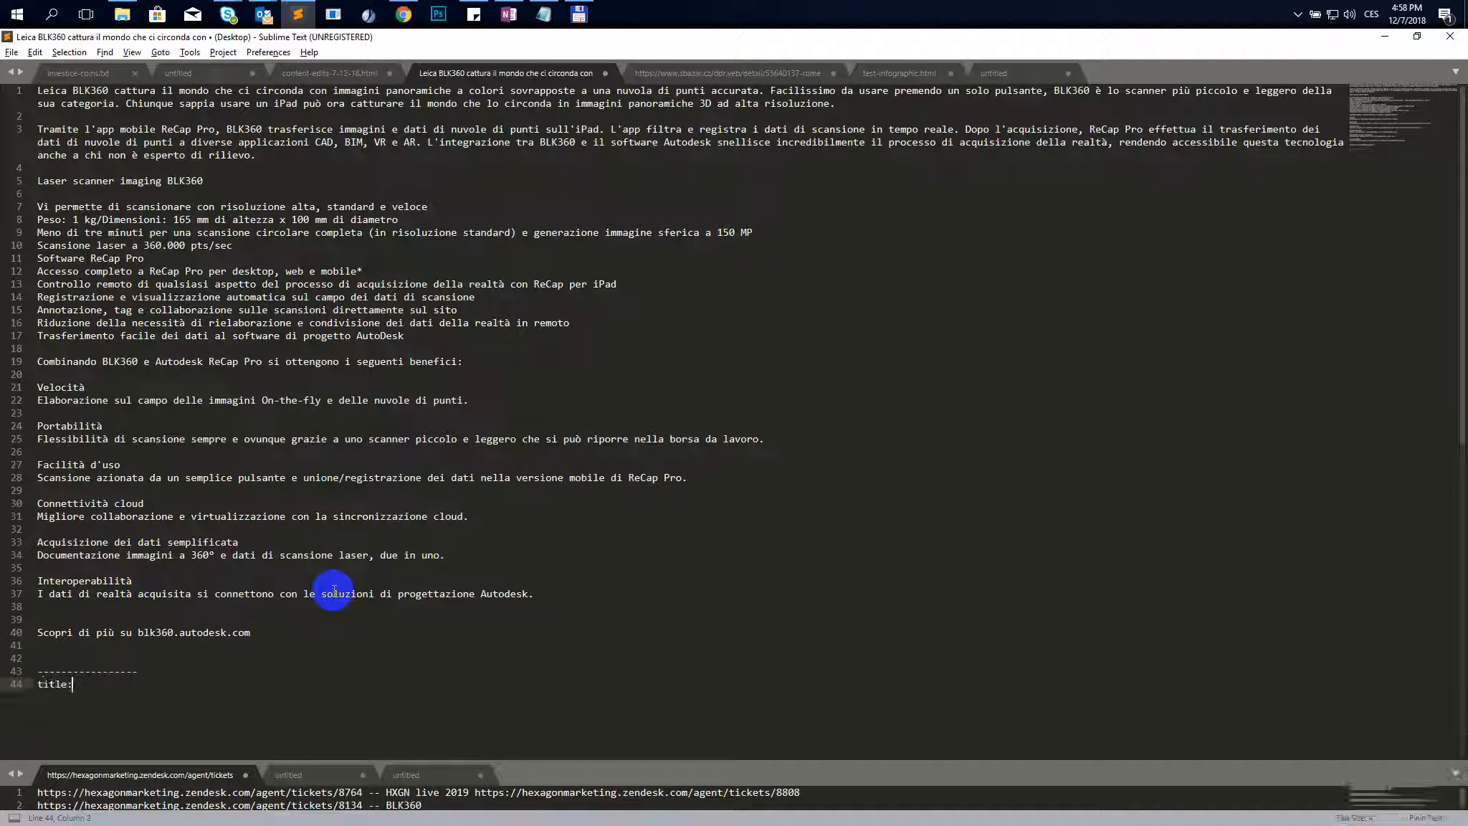
key("alt+Tab")
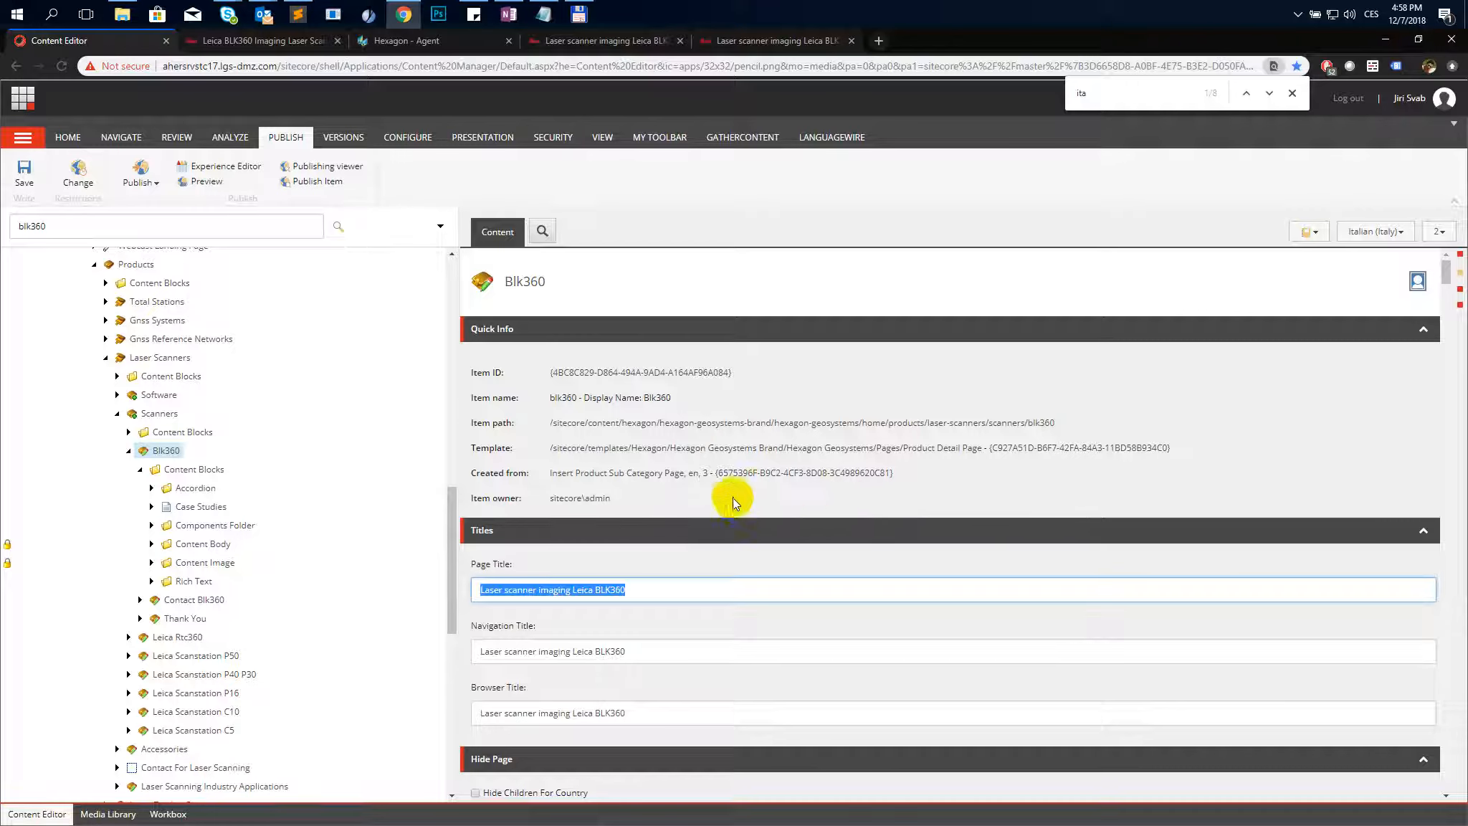
- Copy the Italian Sub Title field text into the notes under a 'sub title:' label
scroll(733, 502, "down", 10)
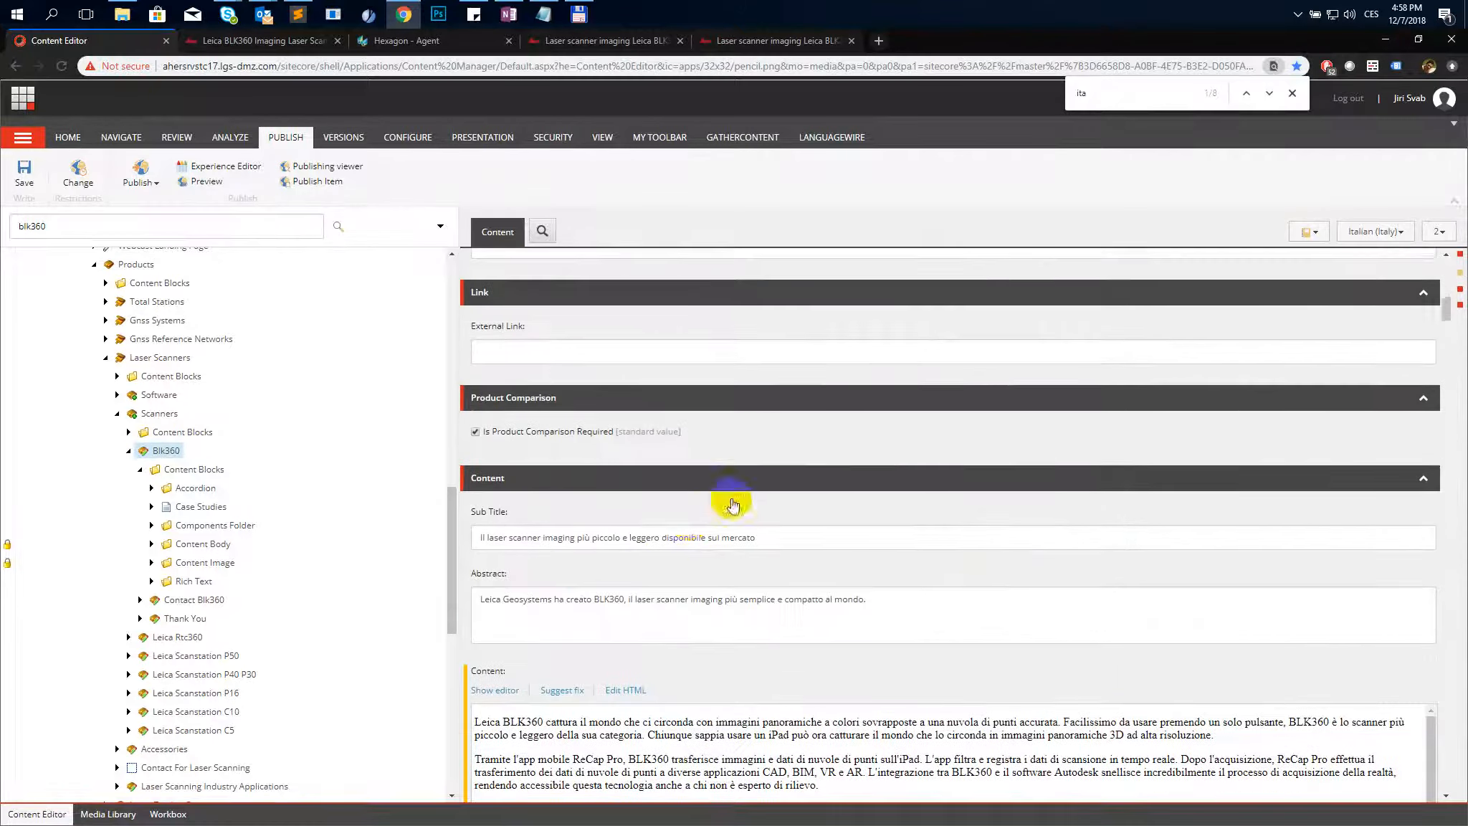
triple_click(578, 538)
key("ctrl+c")
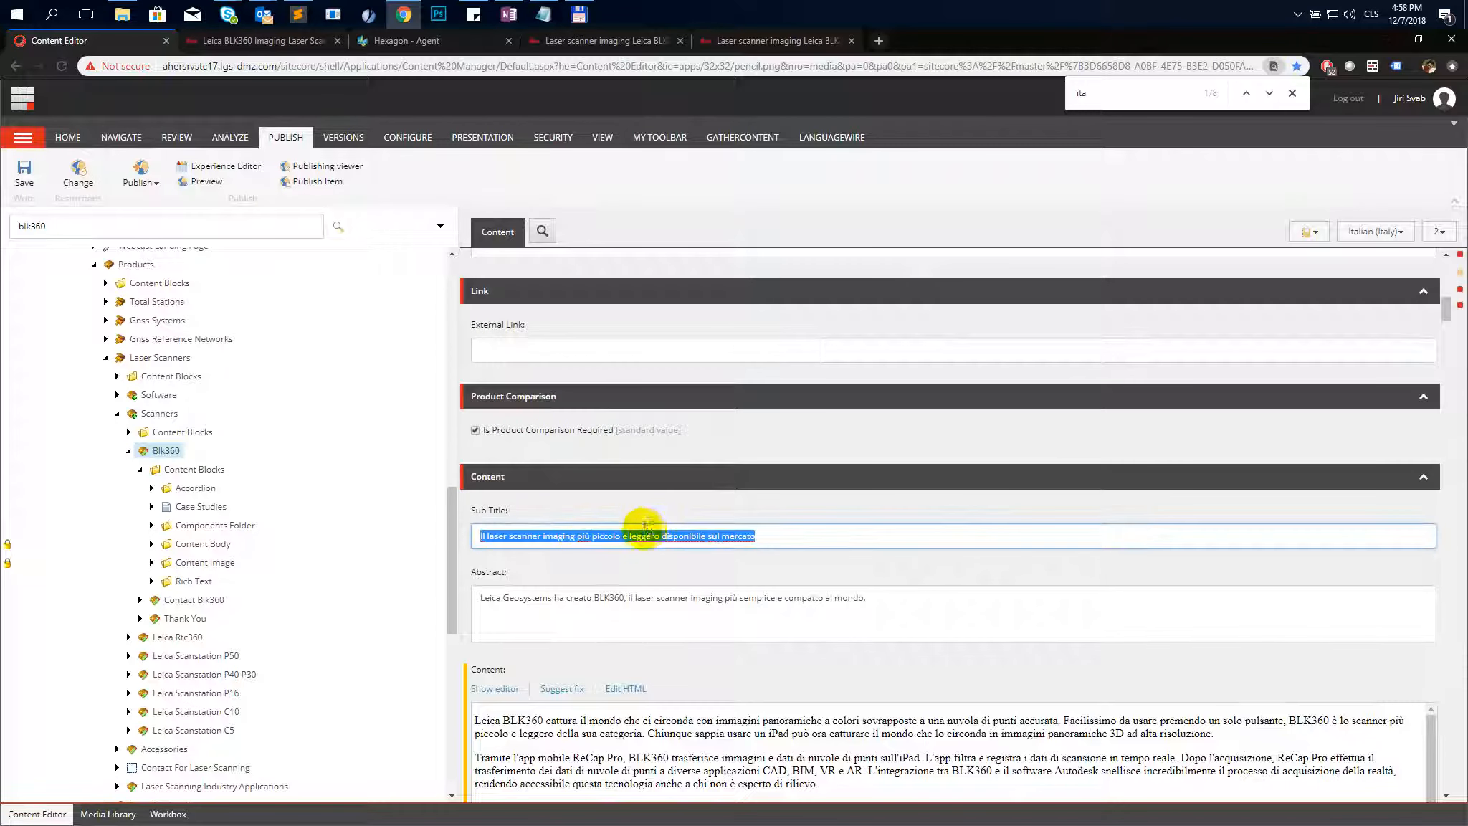
key("alt+Tab")
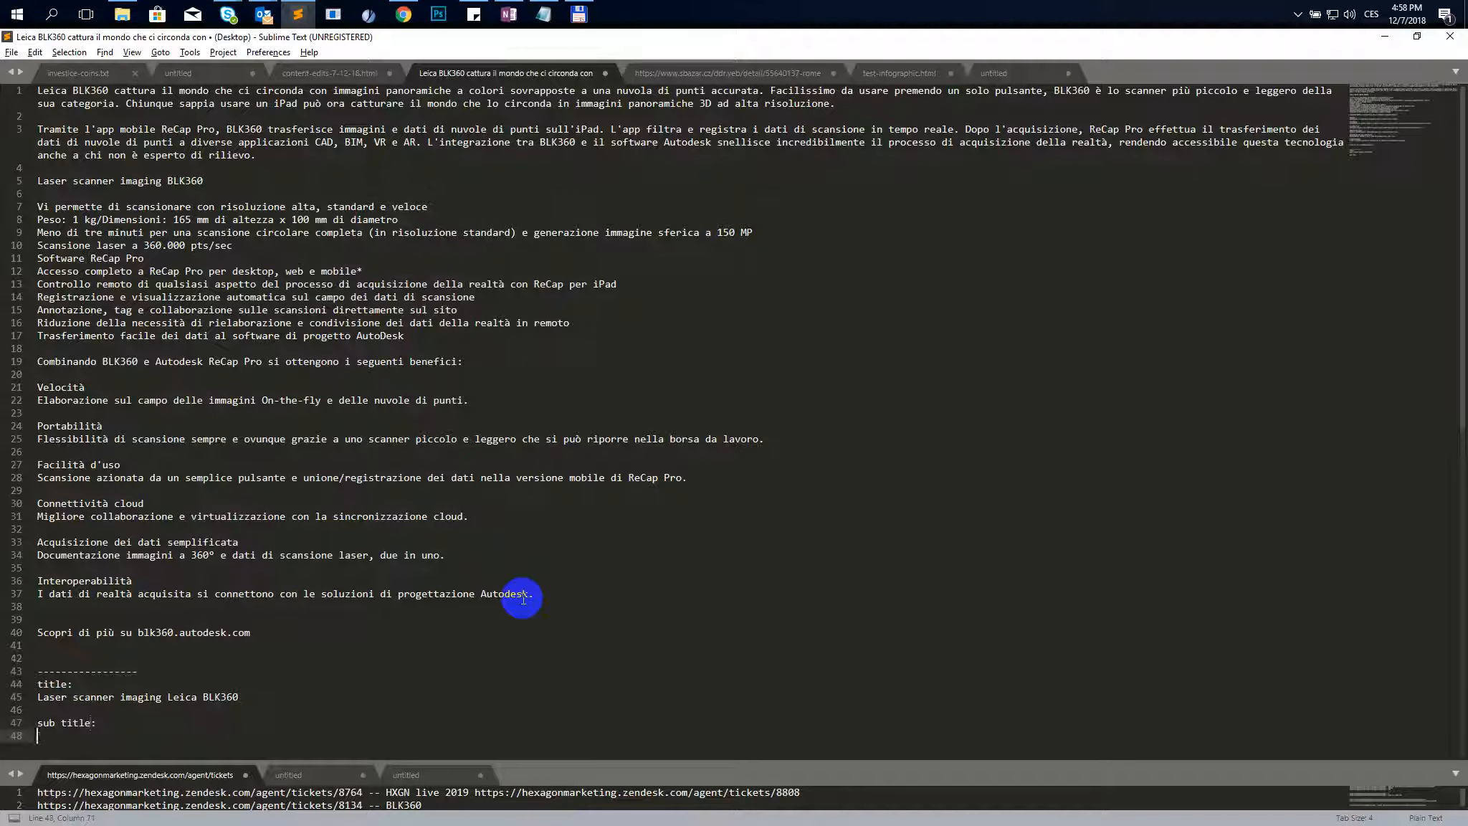
key("ctrl+v")
key("alt+Tab")
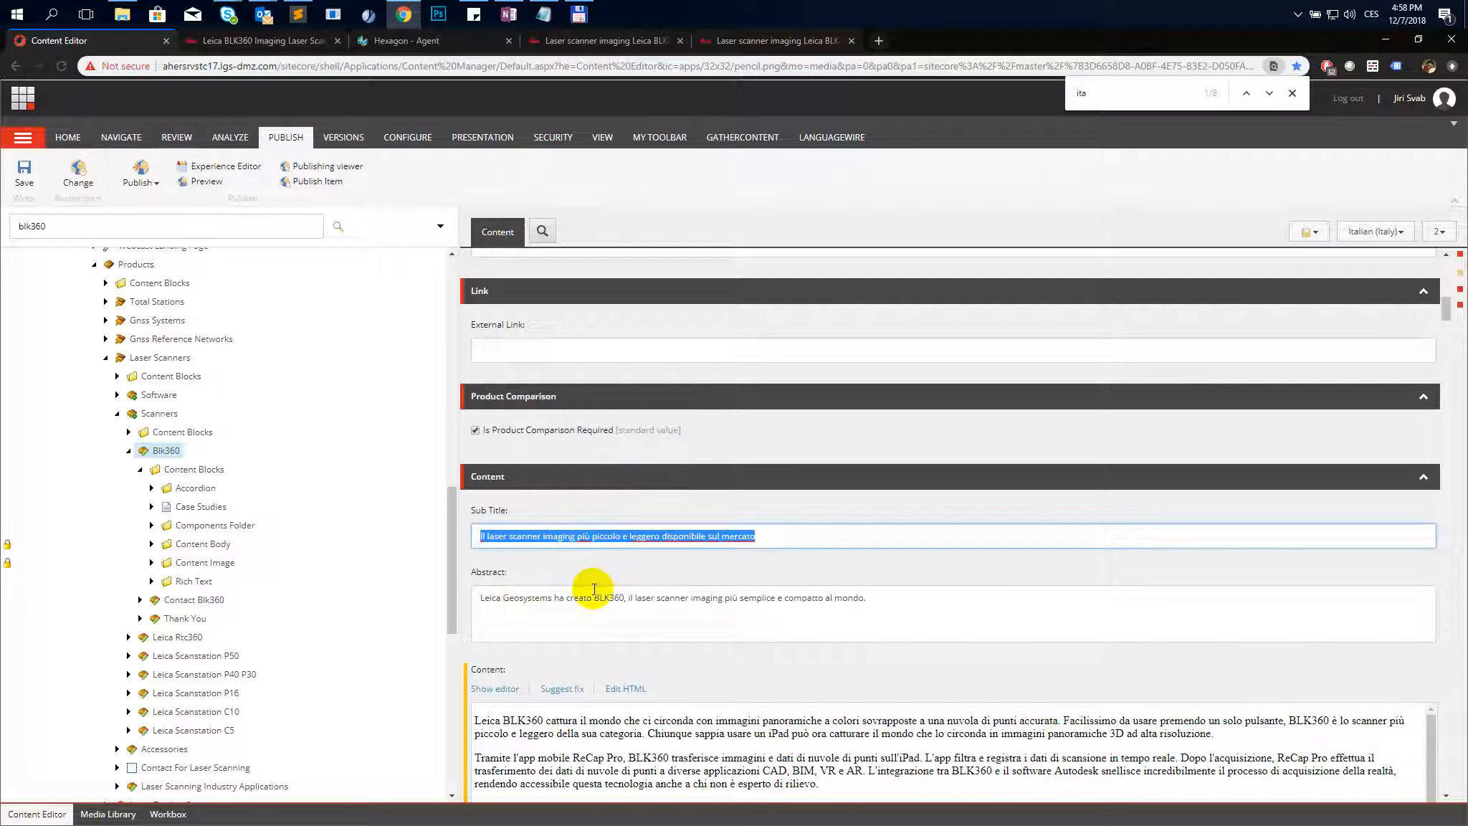
- Copy the Italian Abstract field text into the notes under a new 'abstract:' label
triple_click(593, 590)
key("alt+Tab")
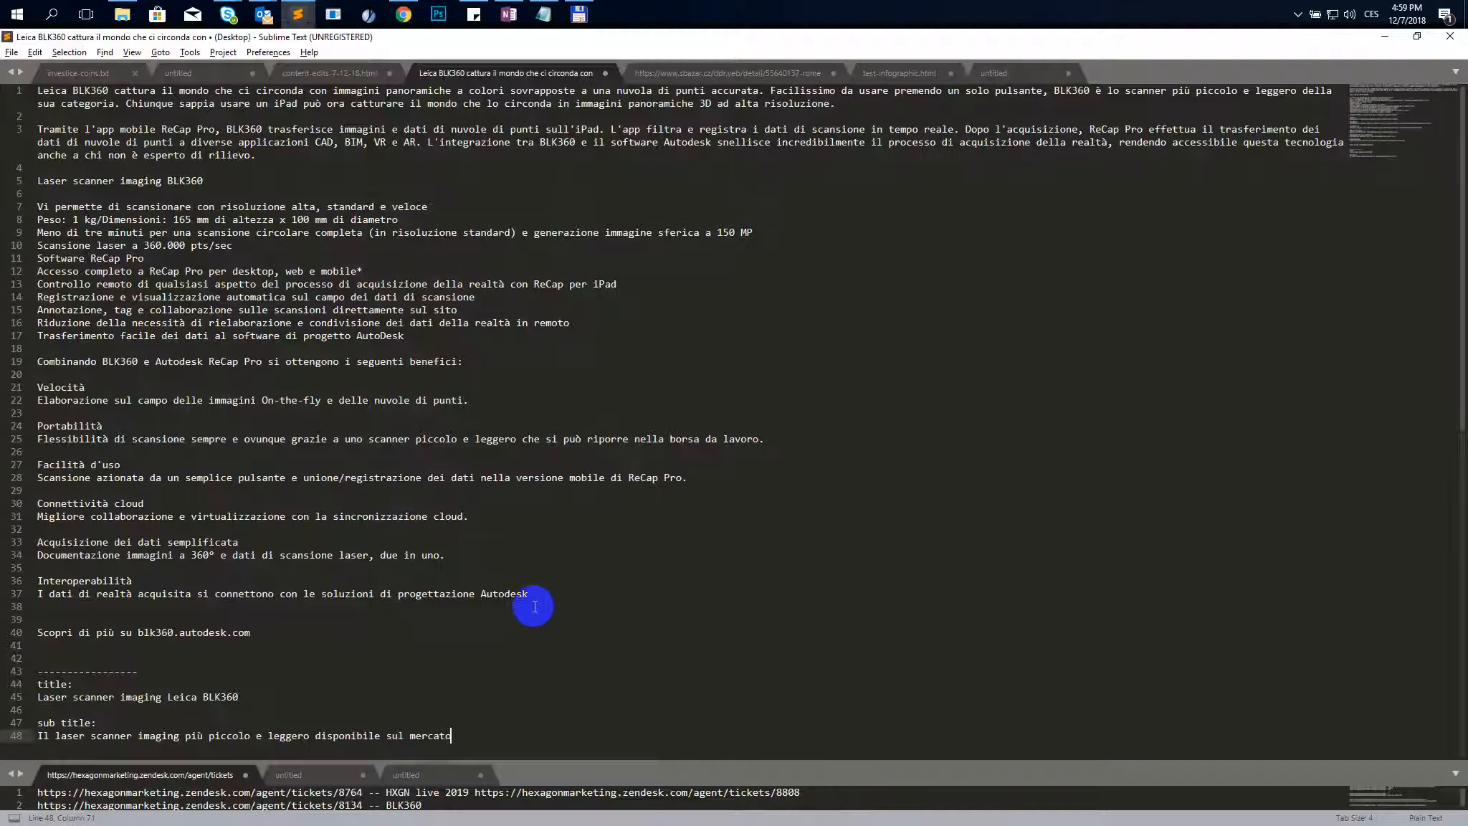
key("Return")
type("abst")
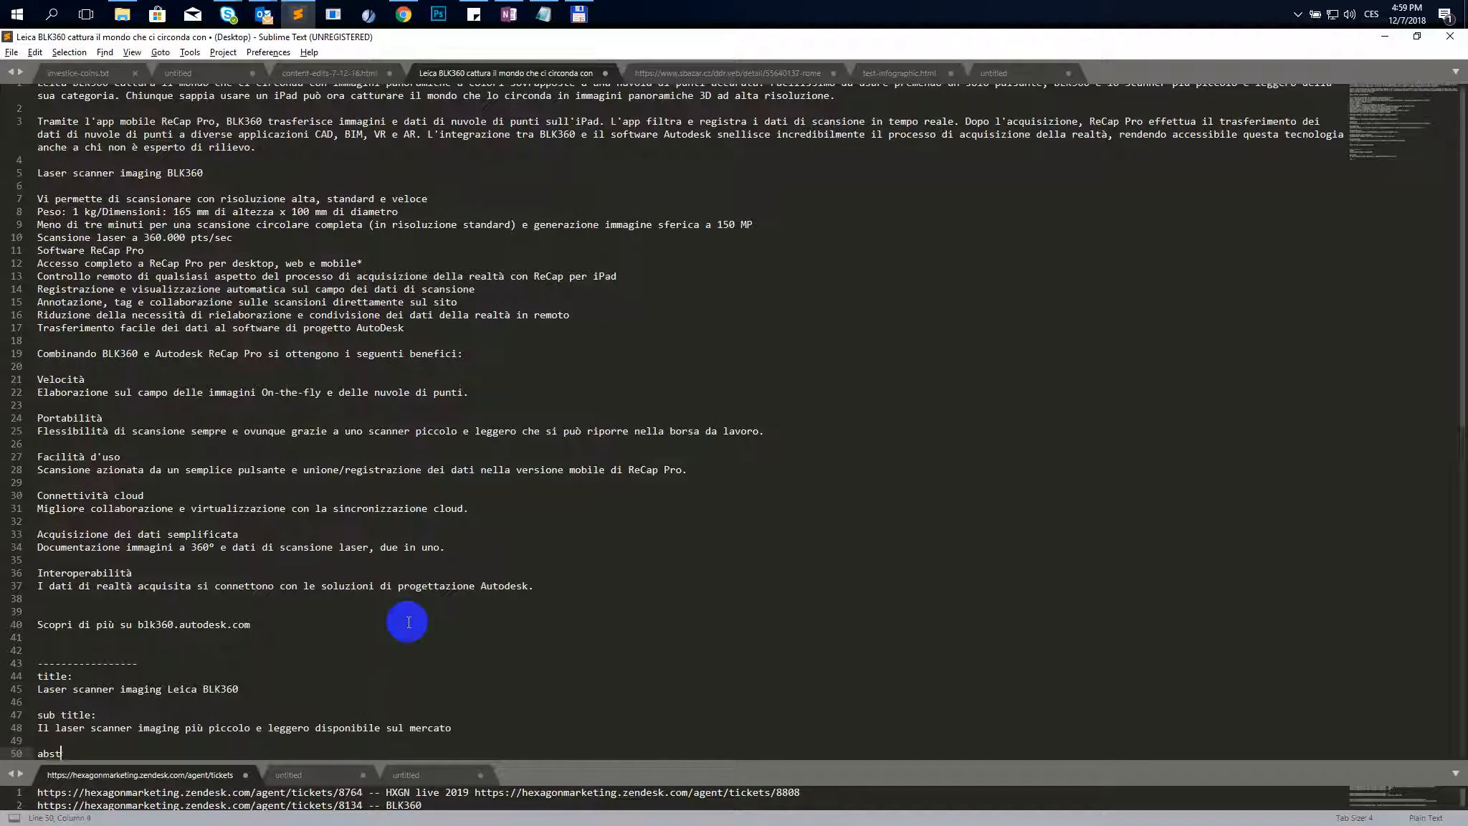
type("ract:")
key("Return")
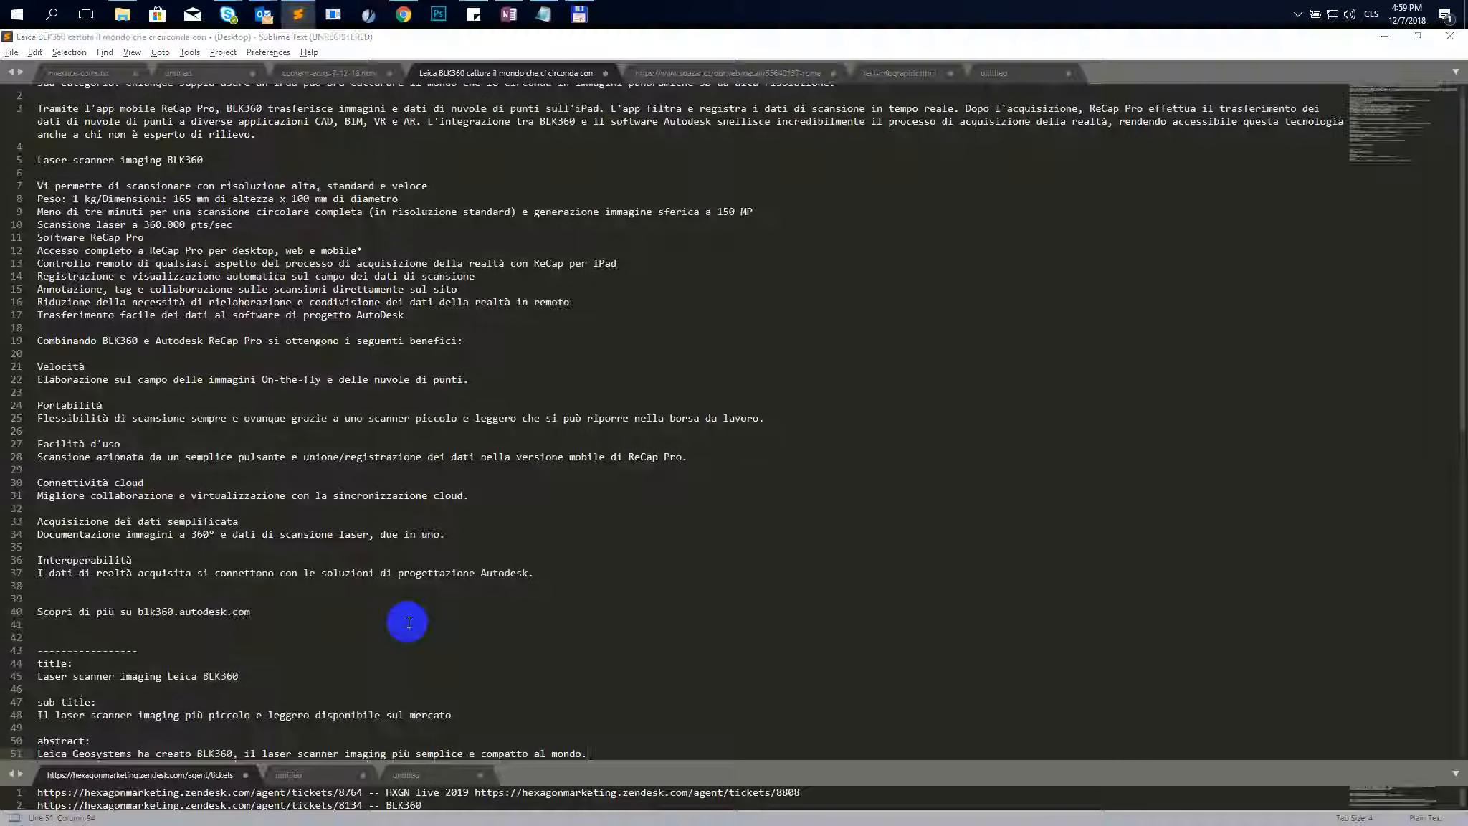
key("alt+Tab")
- Scroll through the remaining fields of the Italian Blk360 item down to the SEO fields and back
scroll(621, 552, "down", 10)
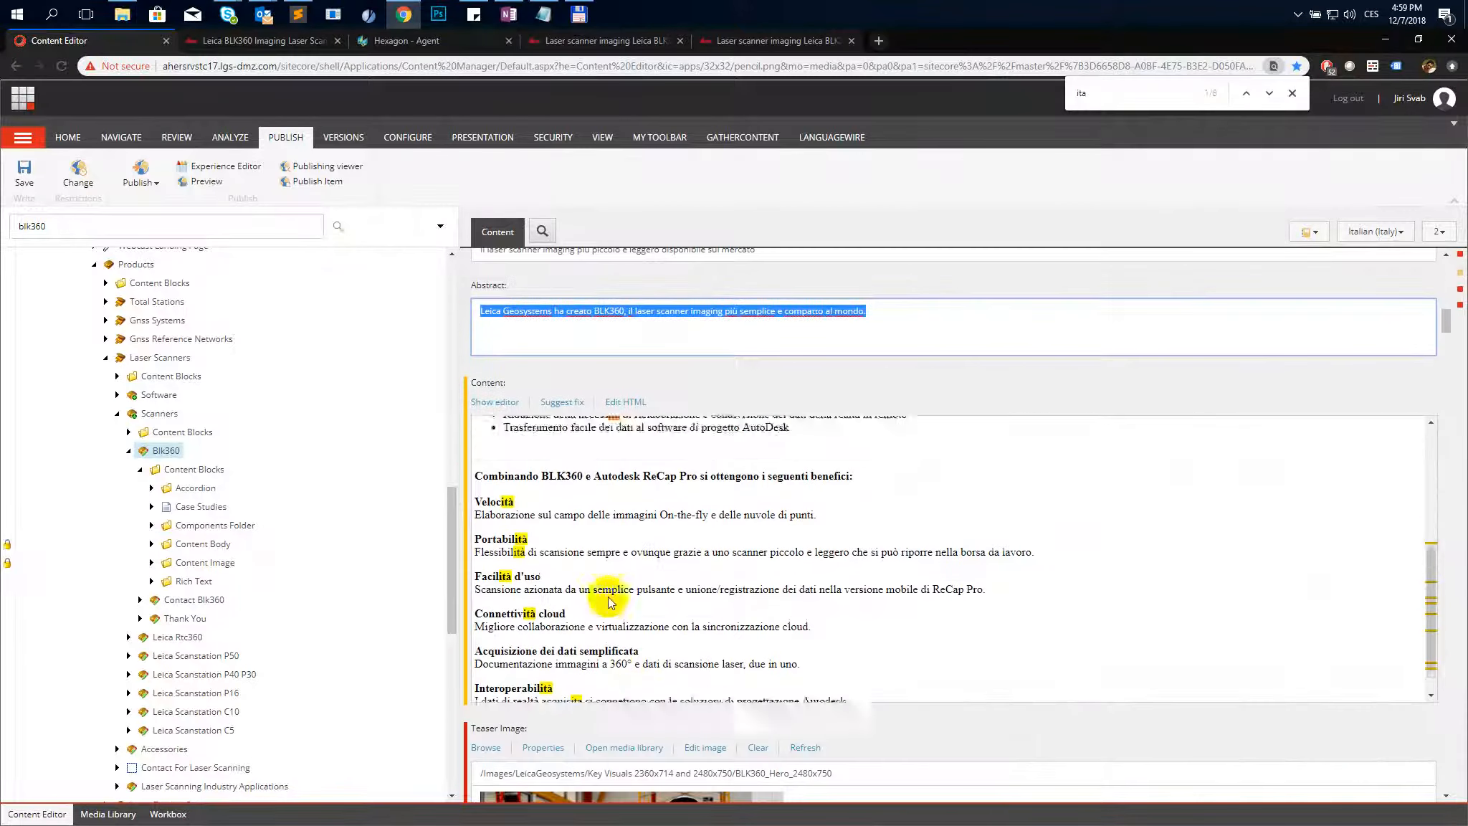
scroll(693, 719, "down", 6)
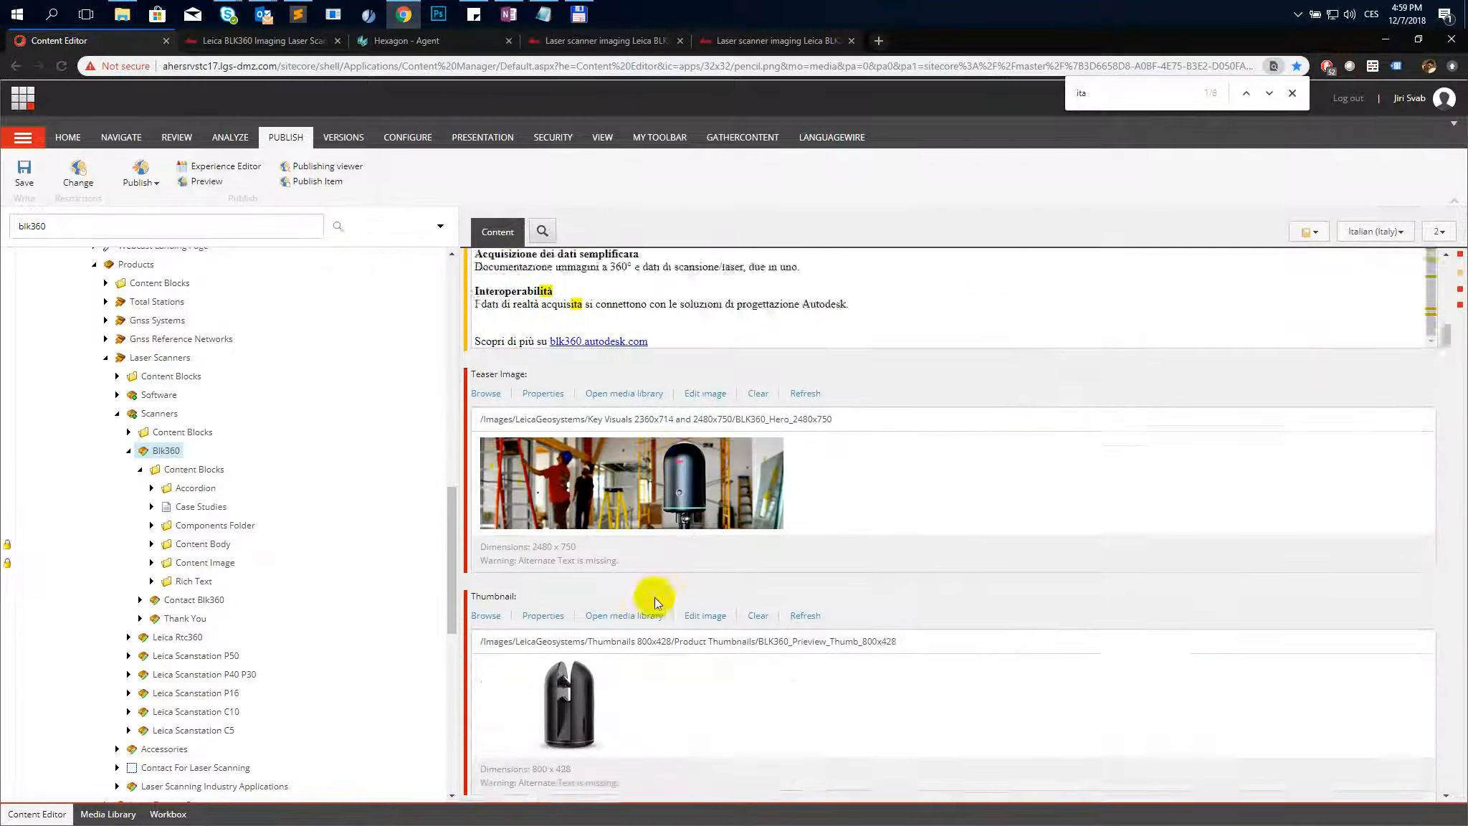
scroll(641, 584, "down", 12)
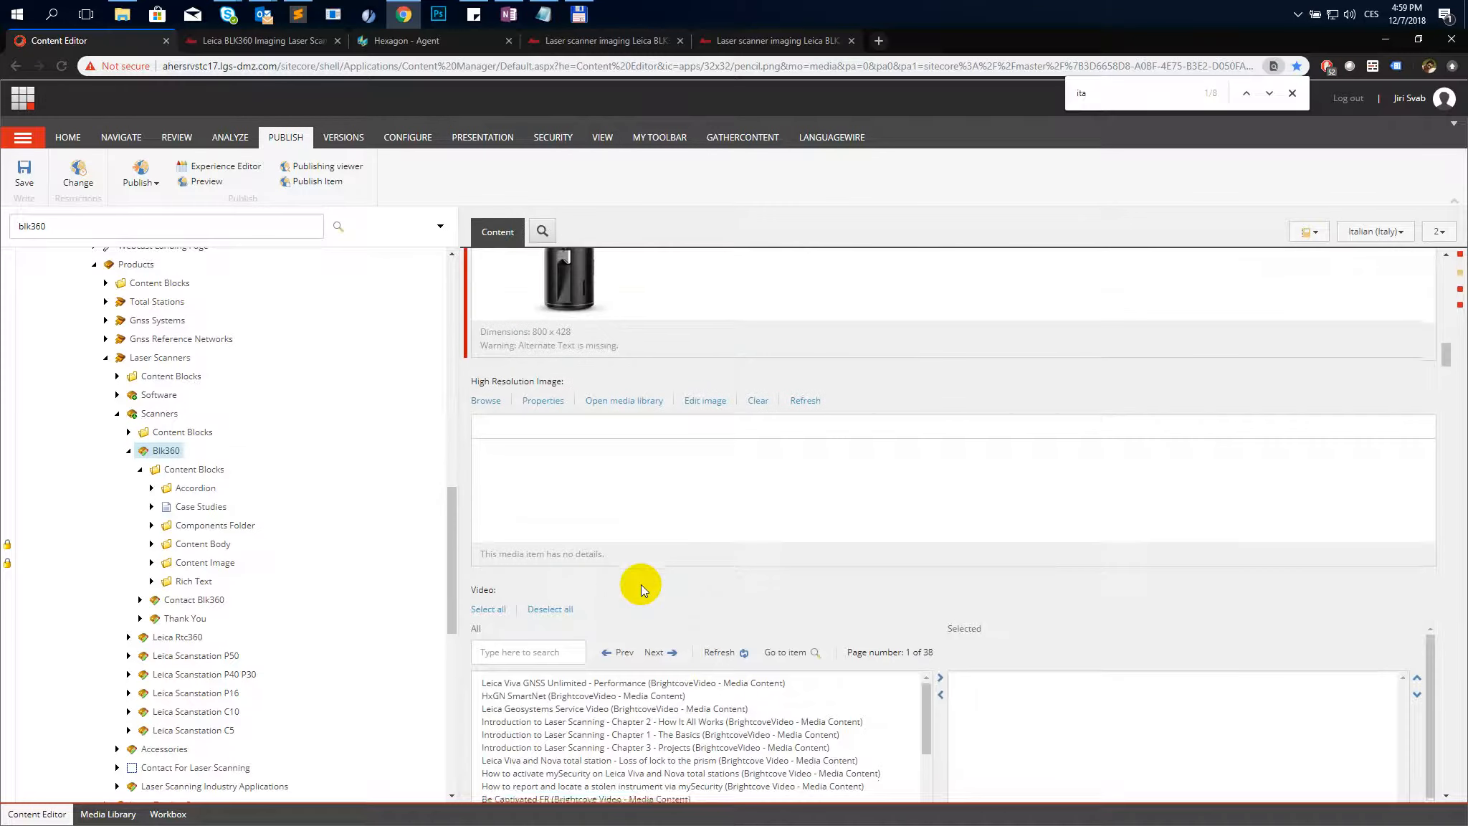
scroll(641, 584, "down", 15)
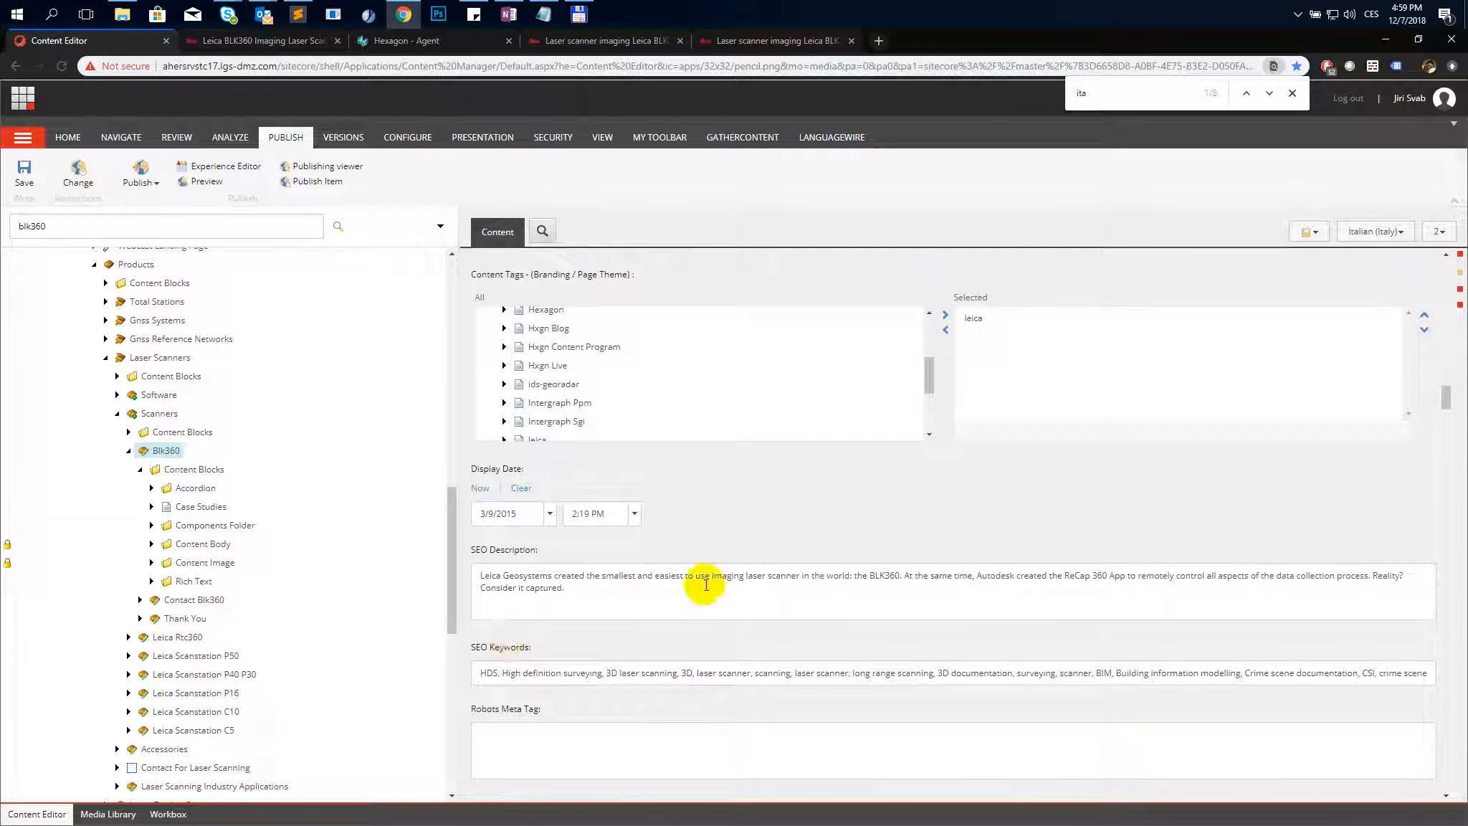
scroll(776, 587, "down", 6)
scroll(809, 561, "up", 6)
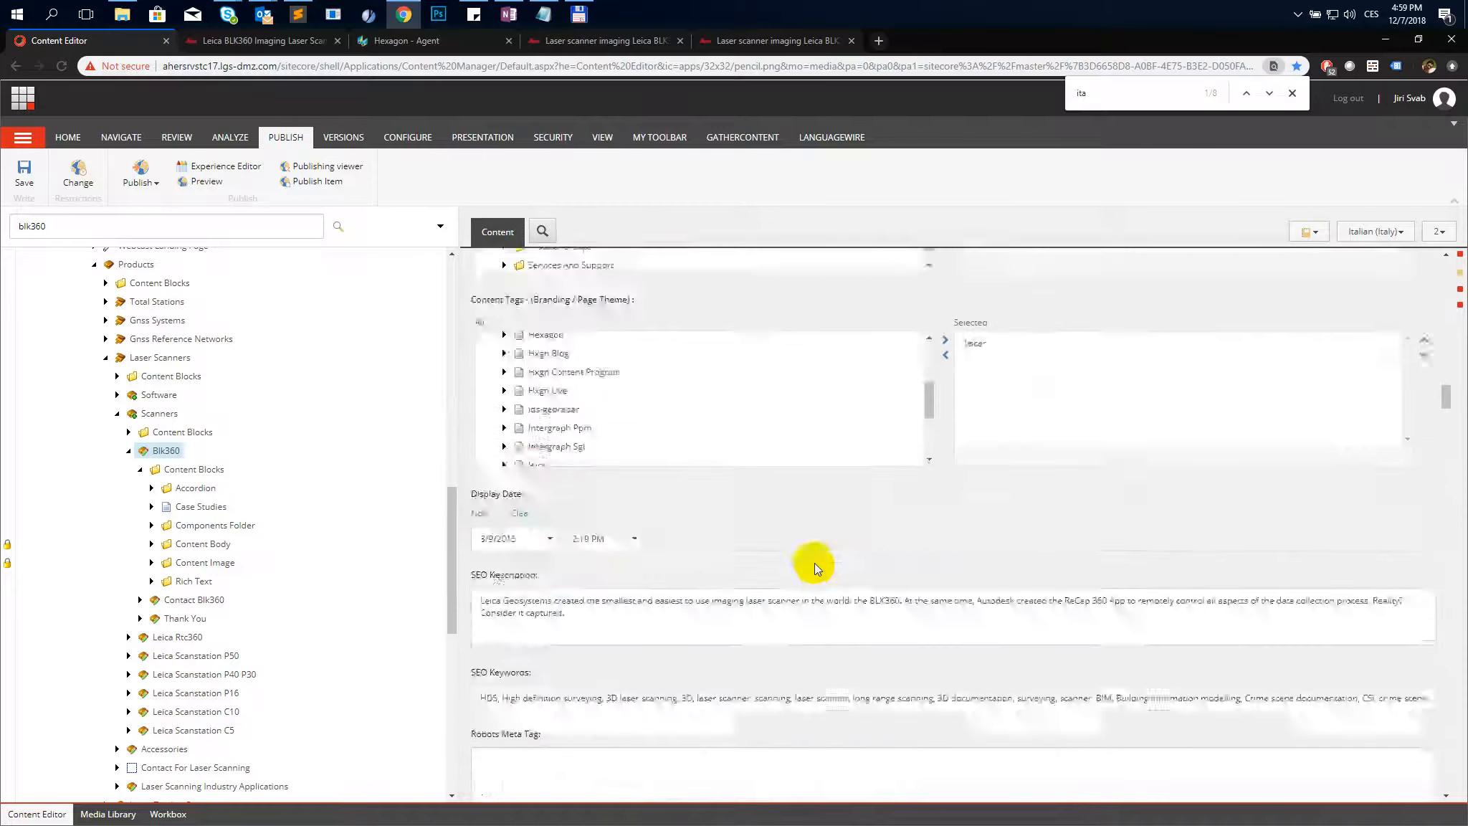
scroll(811, 499, "down", 10)
scroll(811, 500, "up", 15)
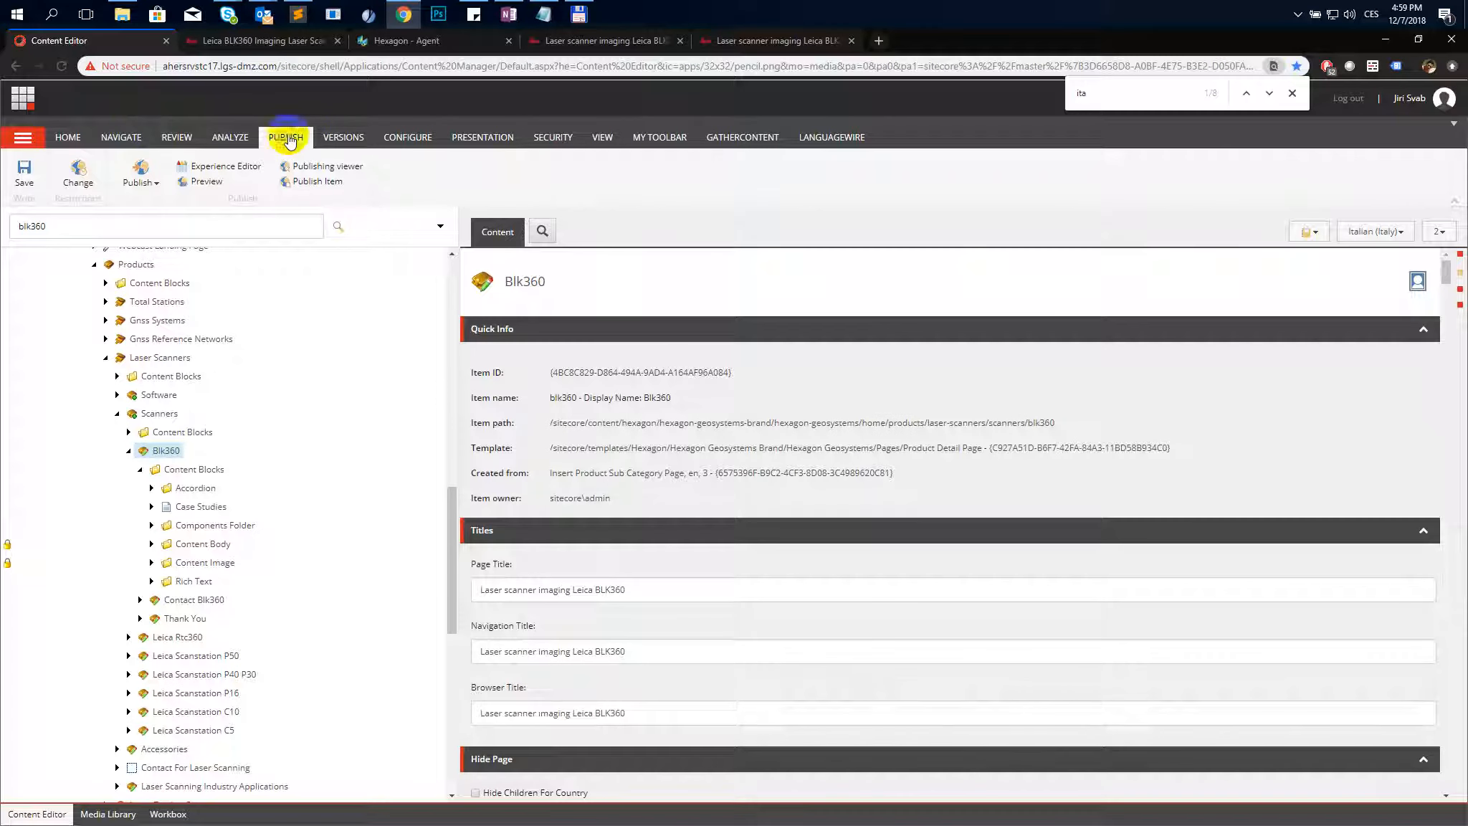
- Remove all Italian versions of the Blk360 item and copy a new version from the English language
left_click(346, 139)
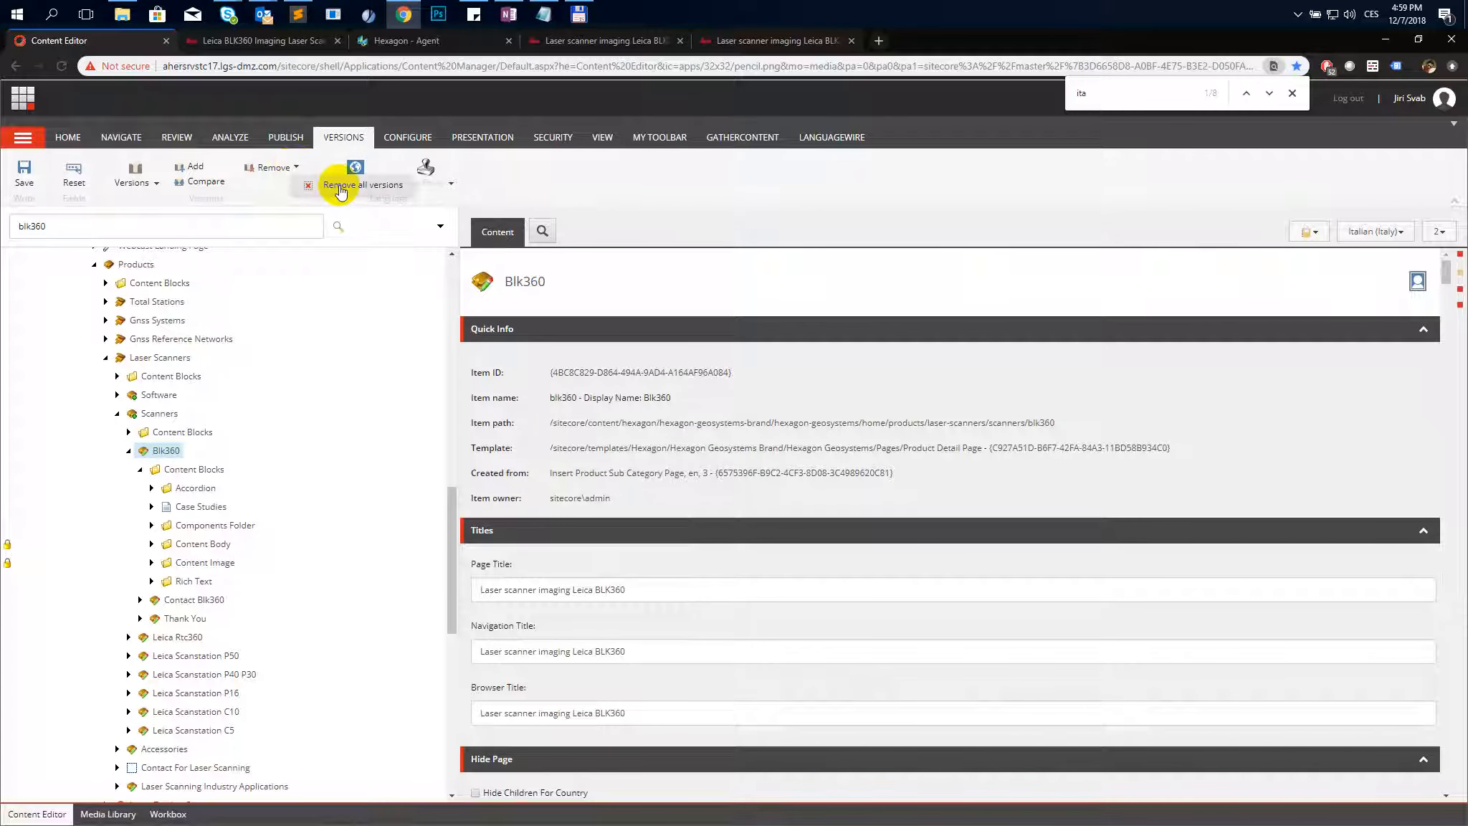
left_click(348, 191)
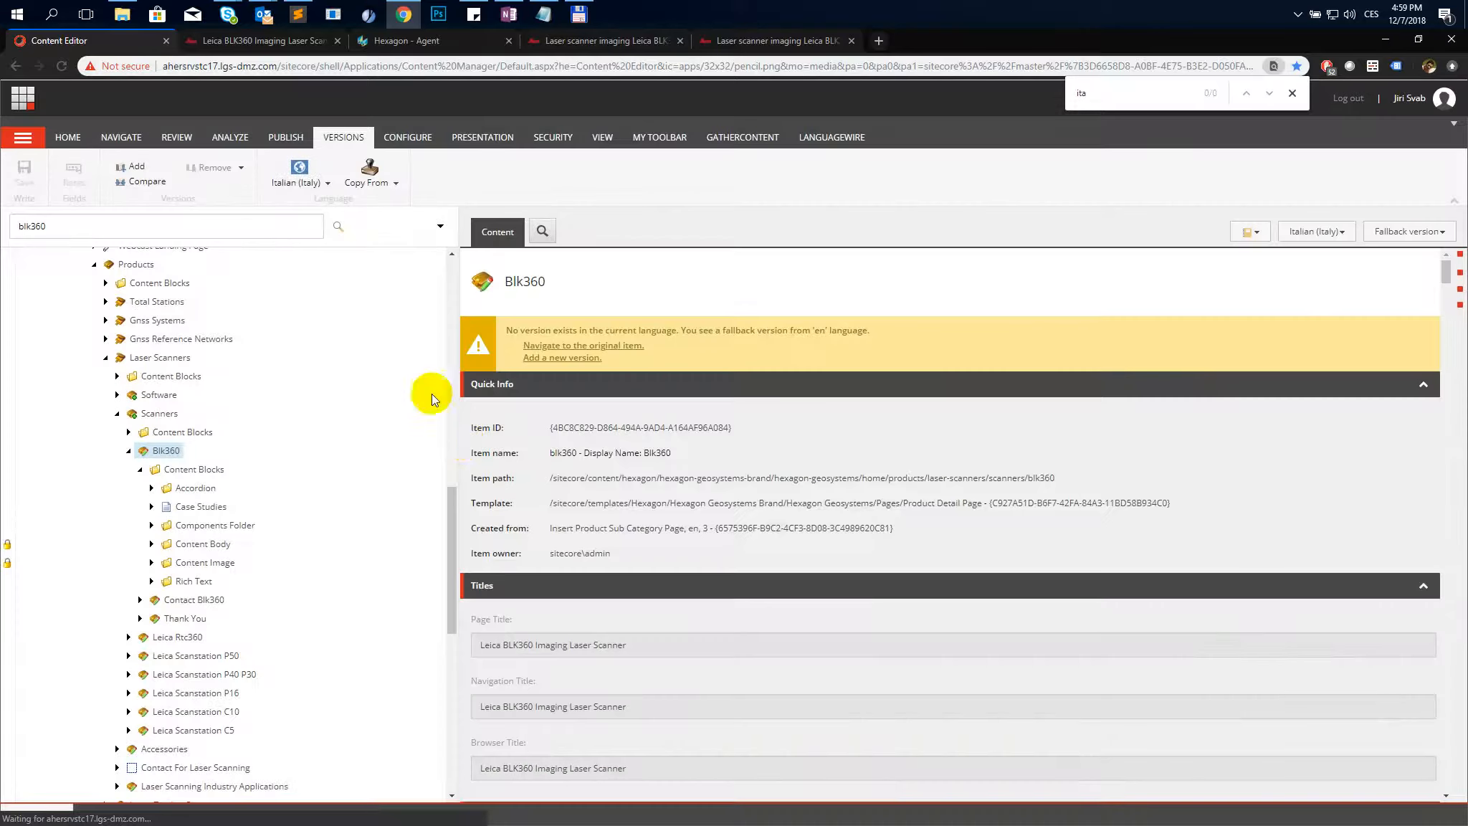
left_click(398, 188)
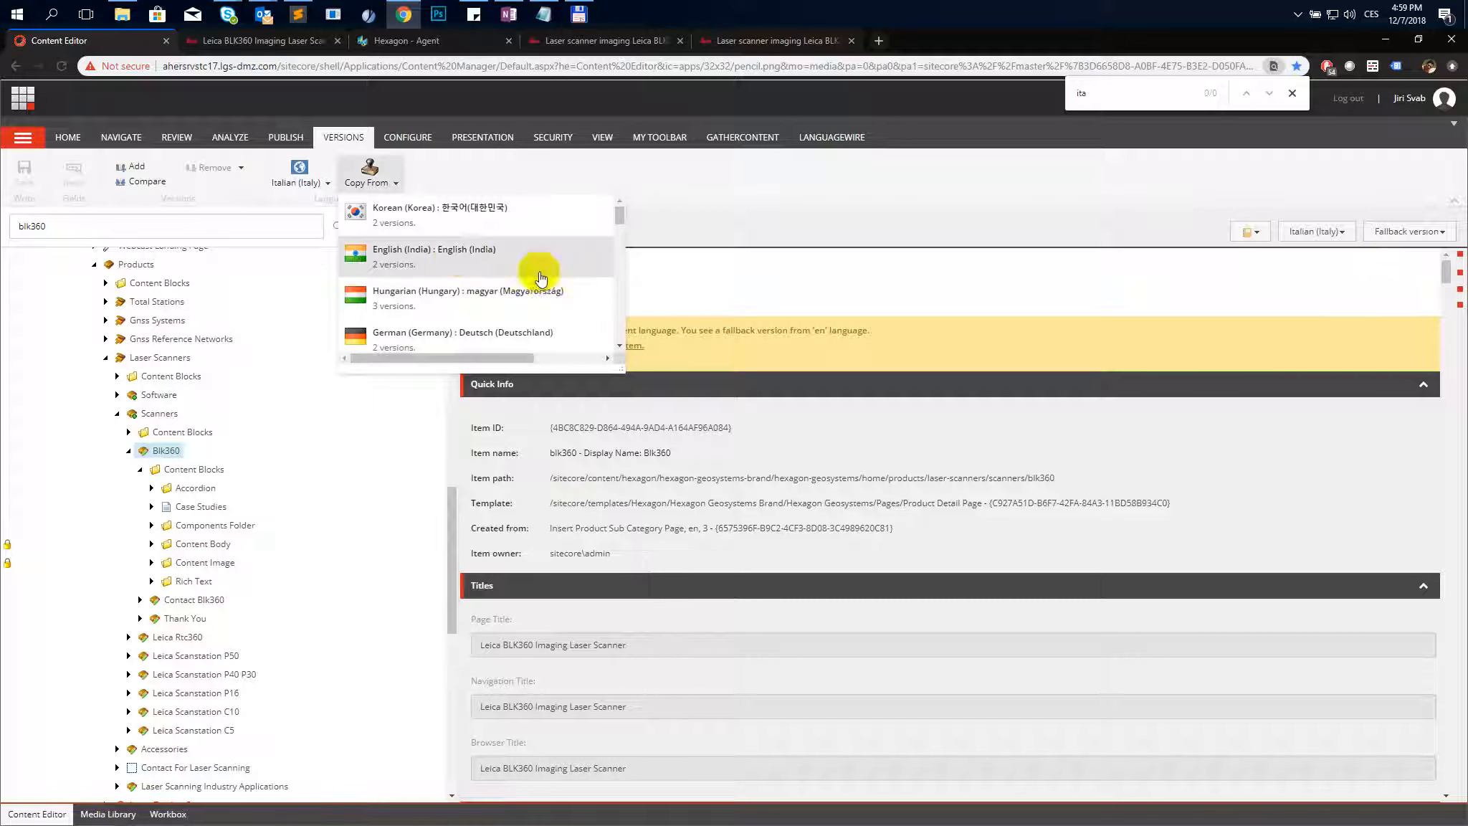
scroll(445, 287, "down", 5)
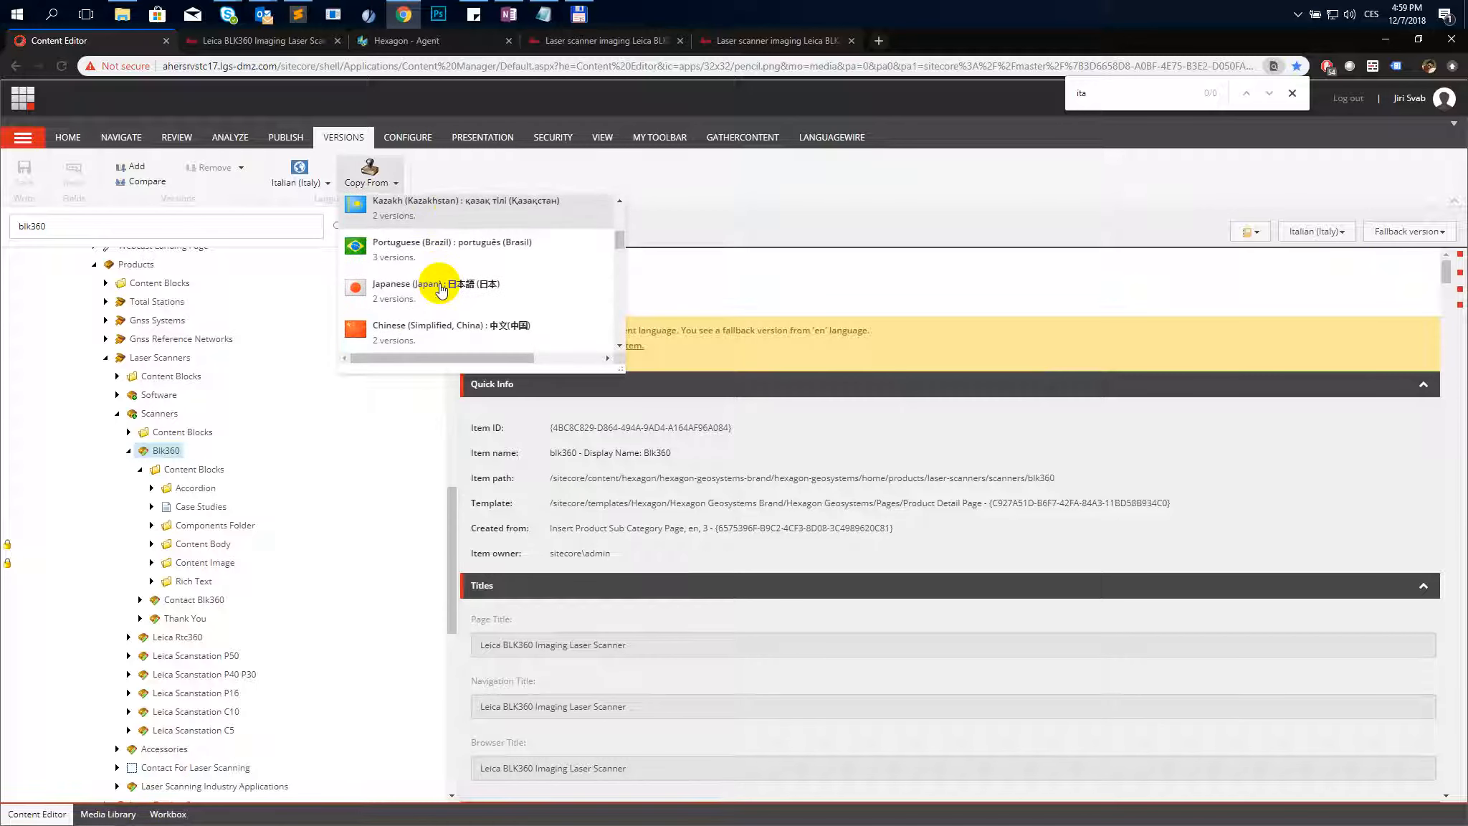
type("engl")
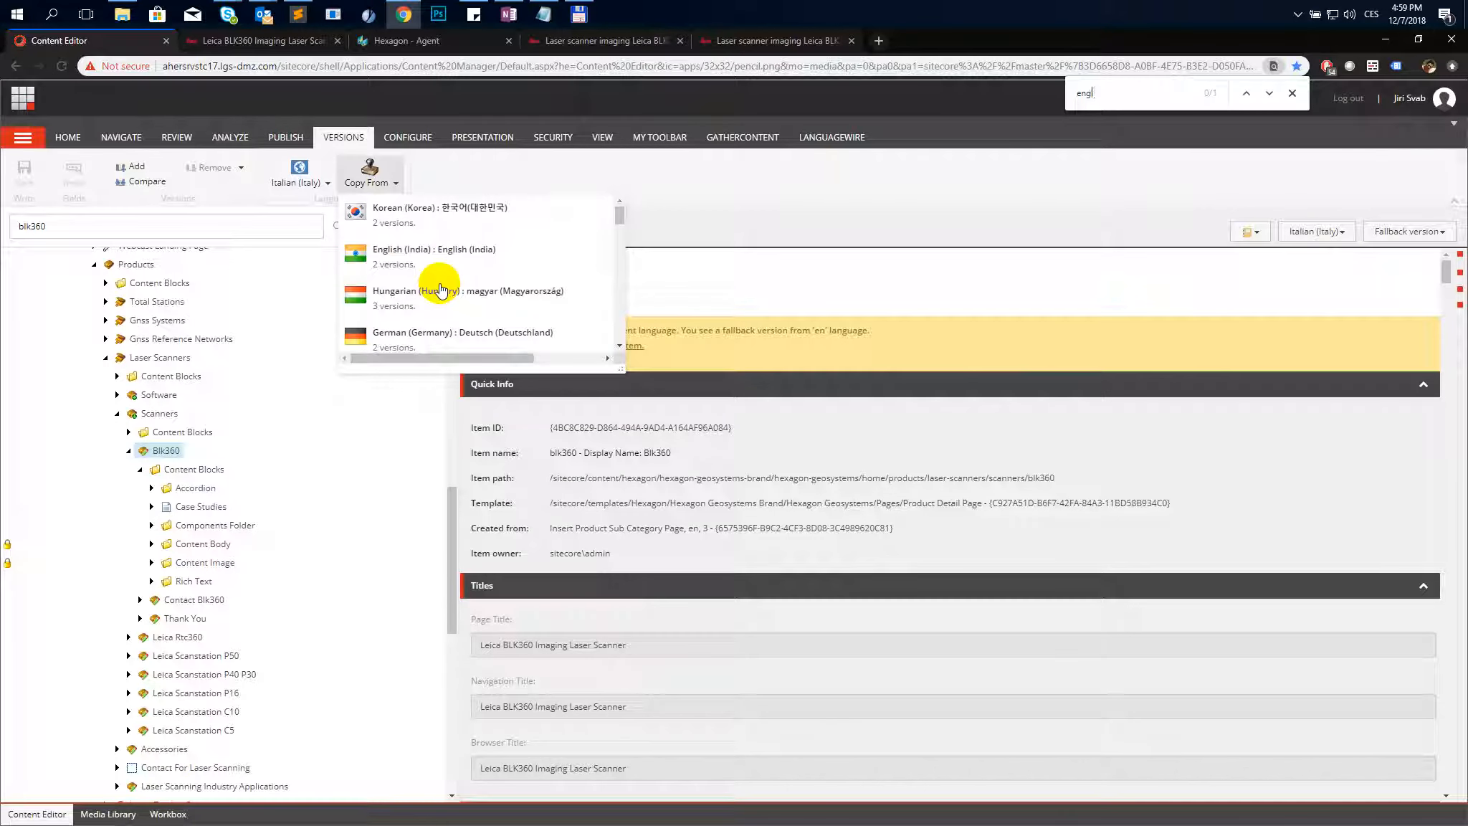
type("ish")
key("Return")
key("Return")
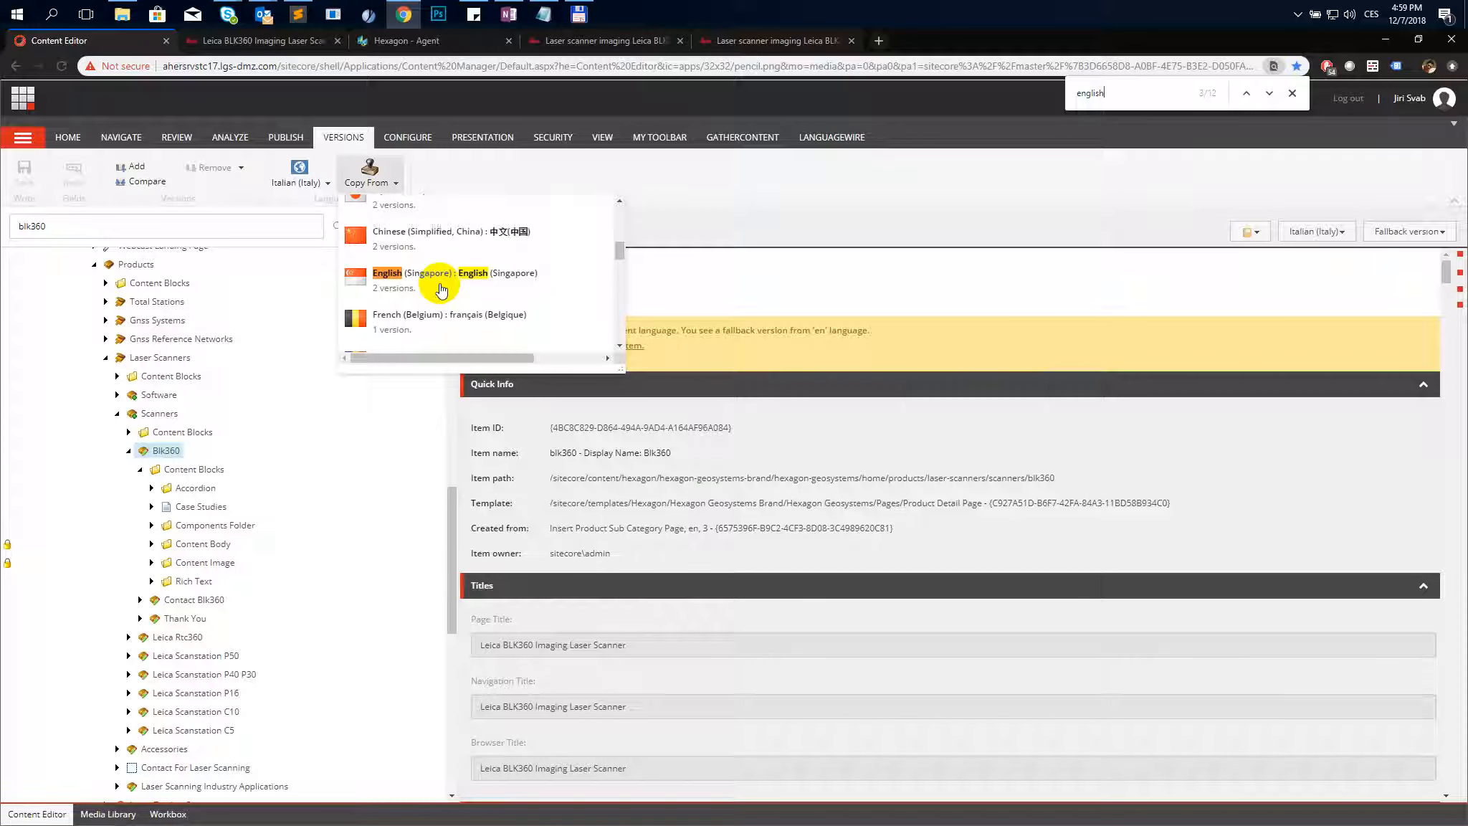
key("Return")
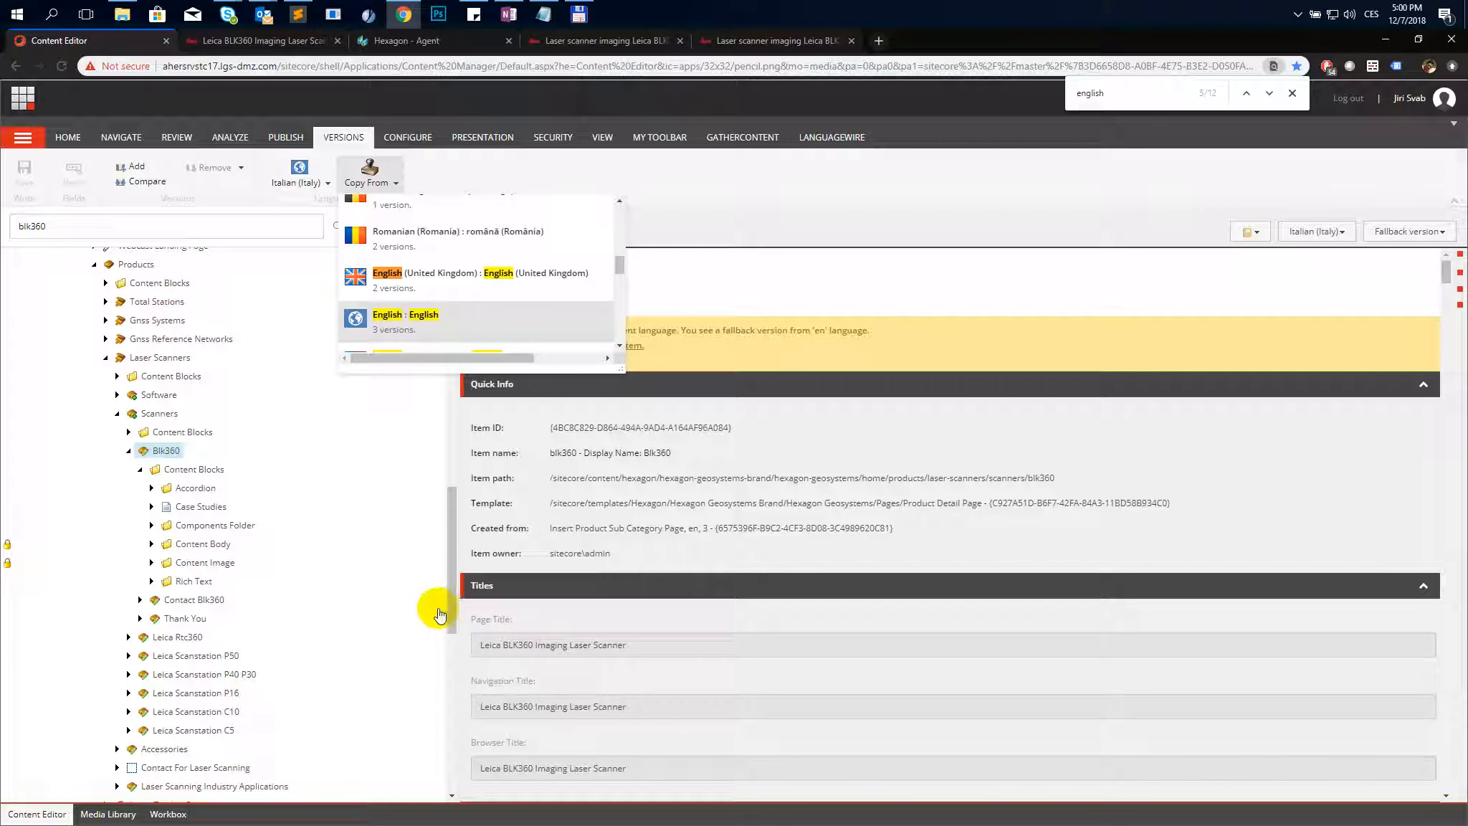
- Switch to the English BLK360 product page tab and scroll back up to its introduction
left_click(231, 40)
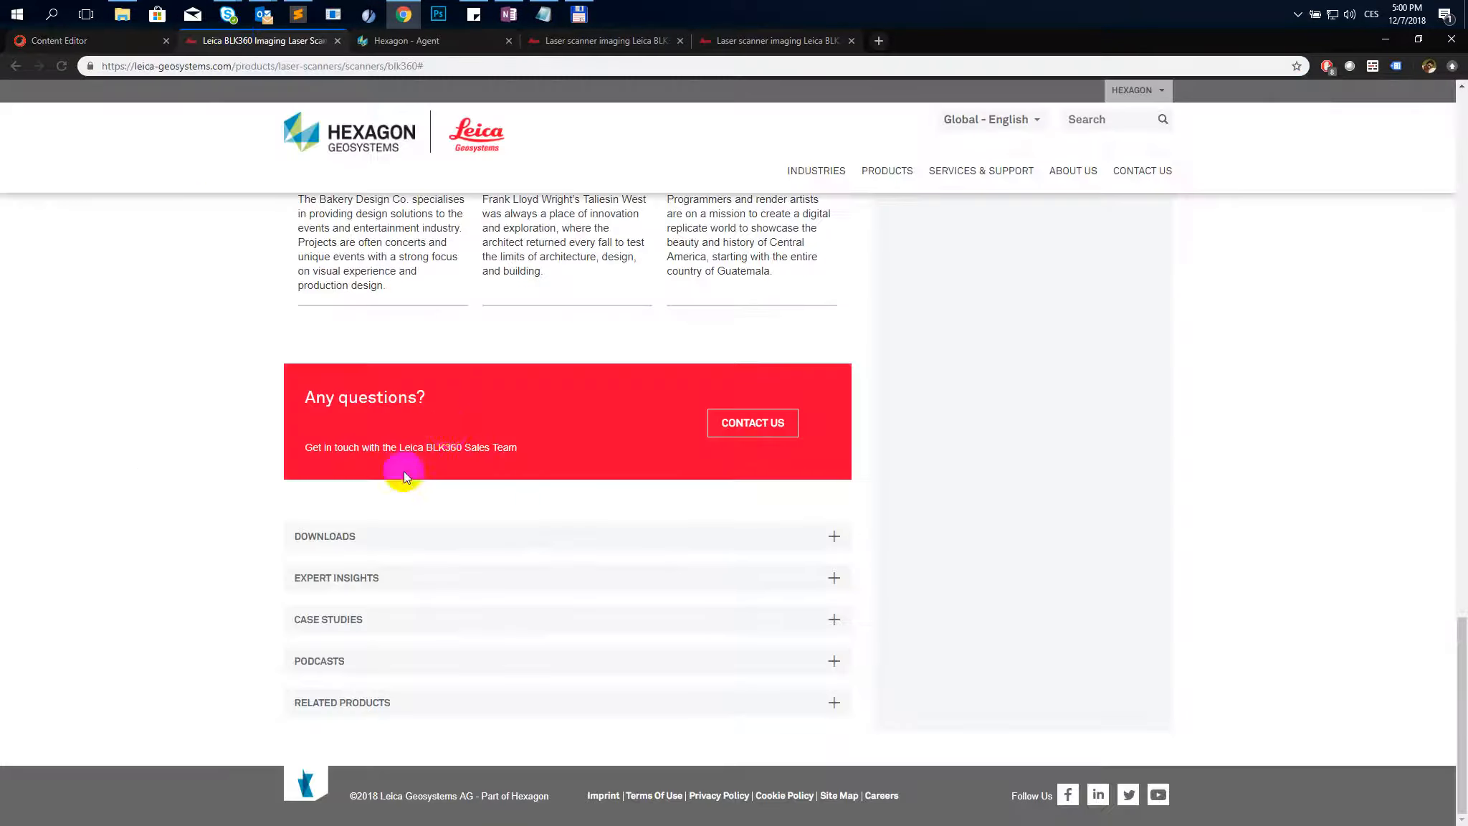
scroll(404, 472, "up", 10)
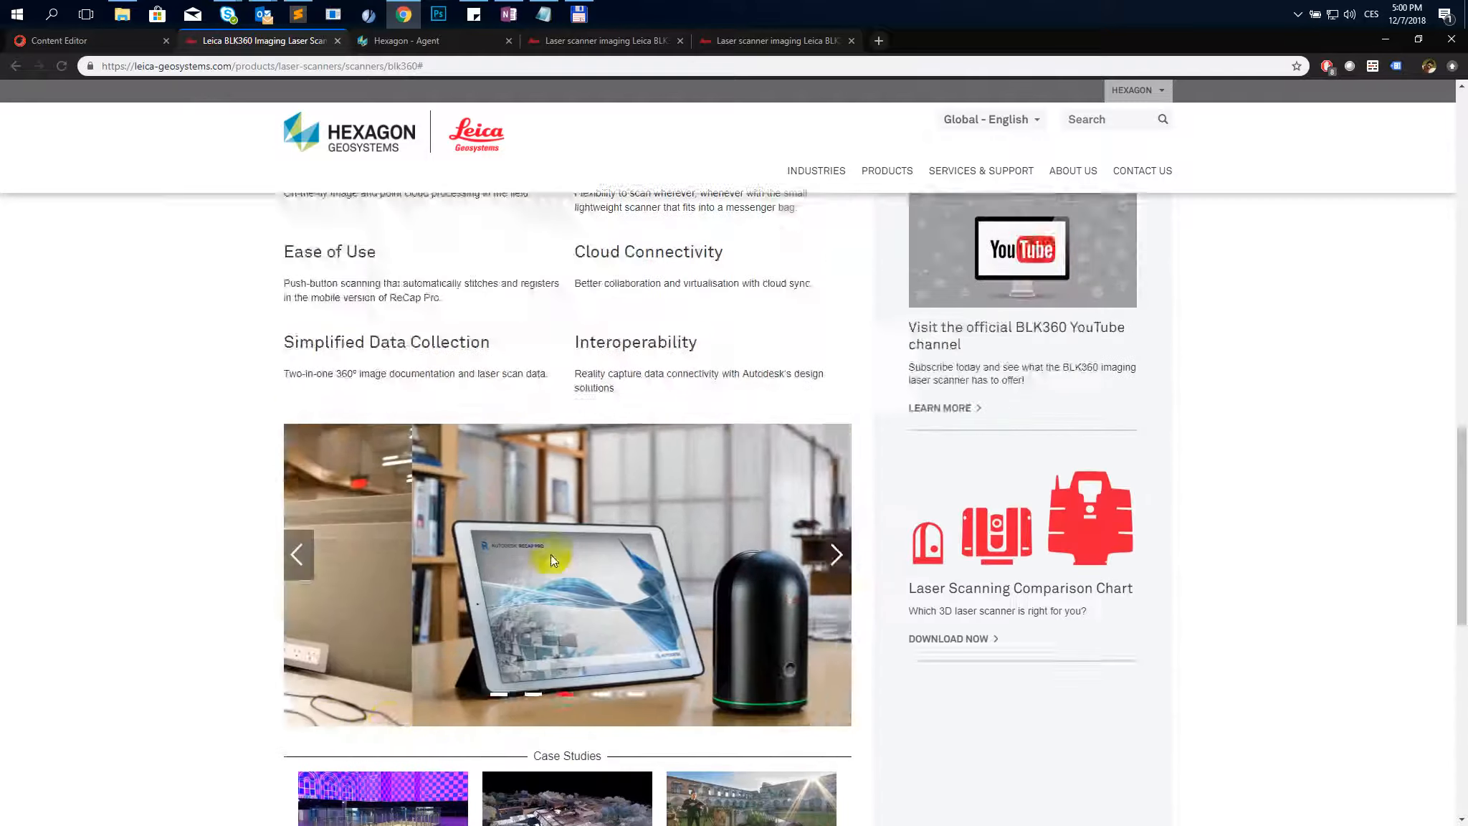
scroll(552, 558, "up", 6)
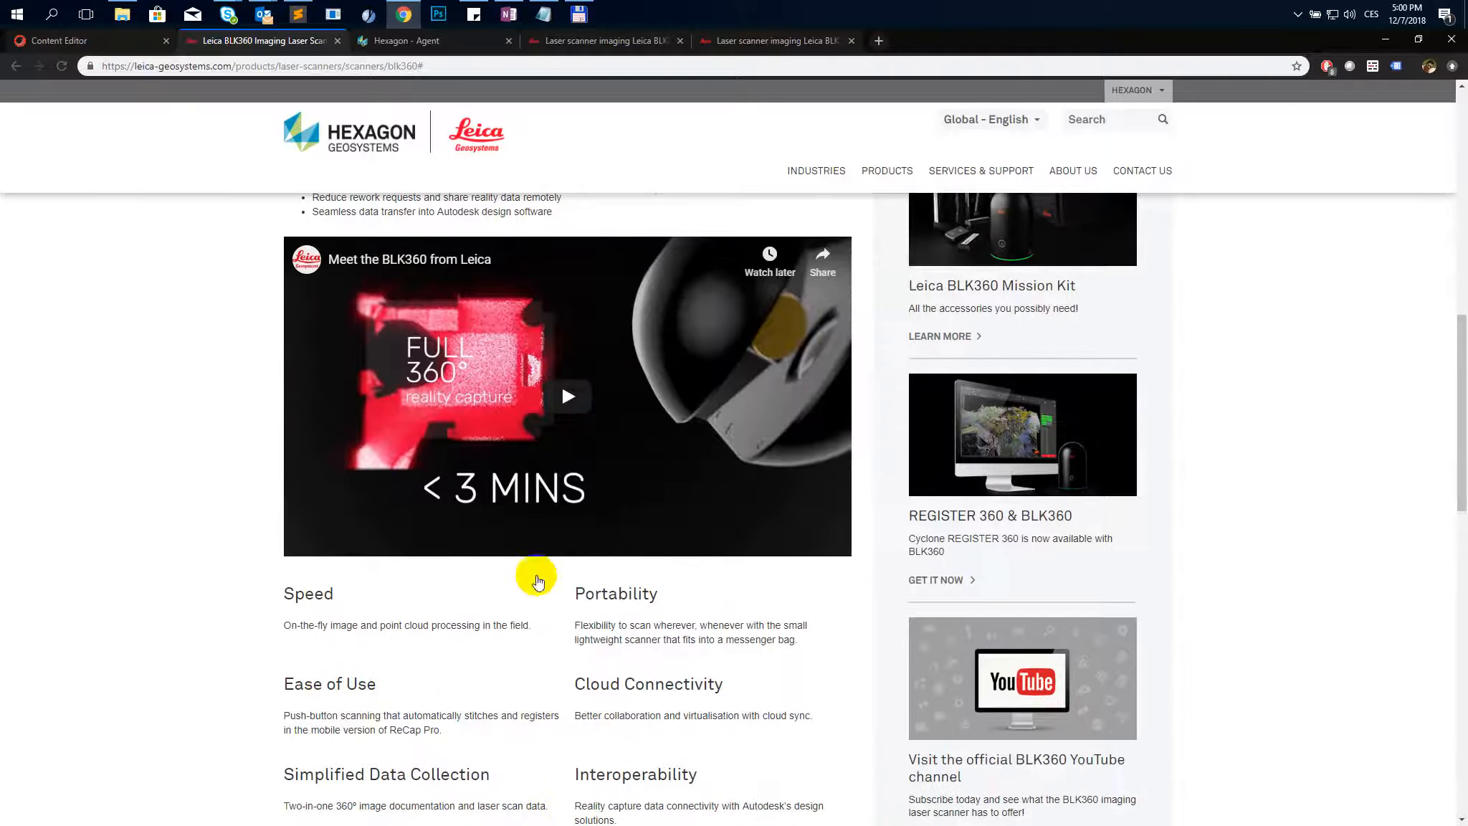
scroll(538, 580, "up", 2)
scroll(429, 416, "up", 6)
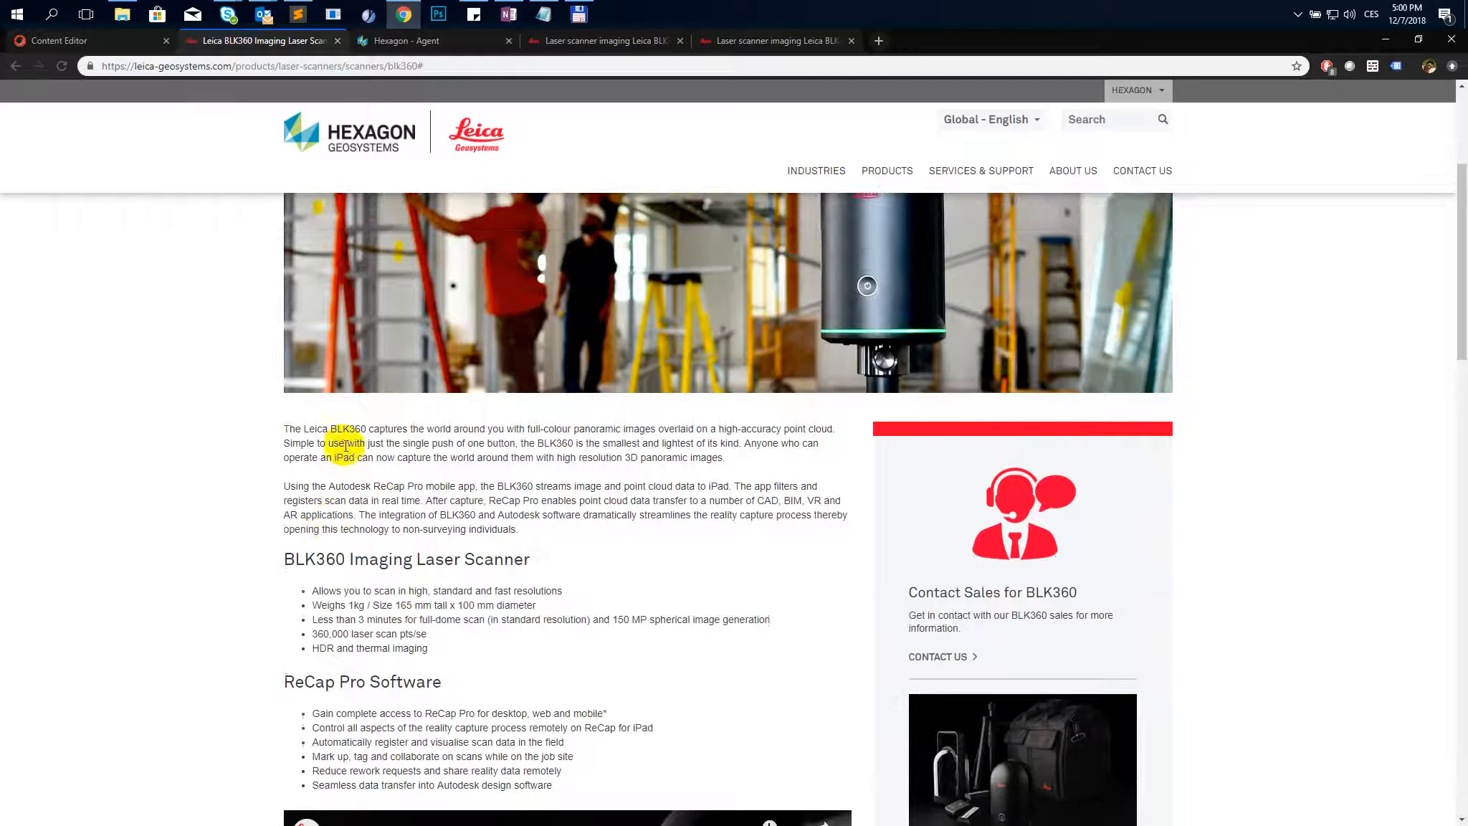
left_click(112, 43)
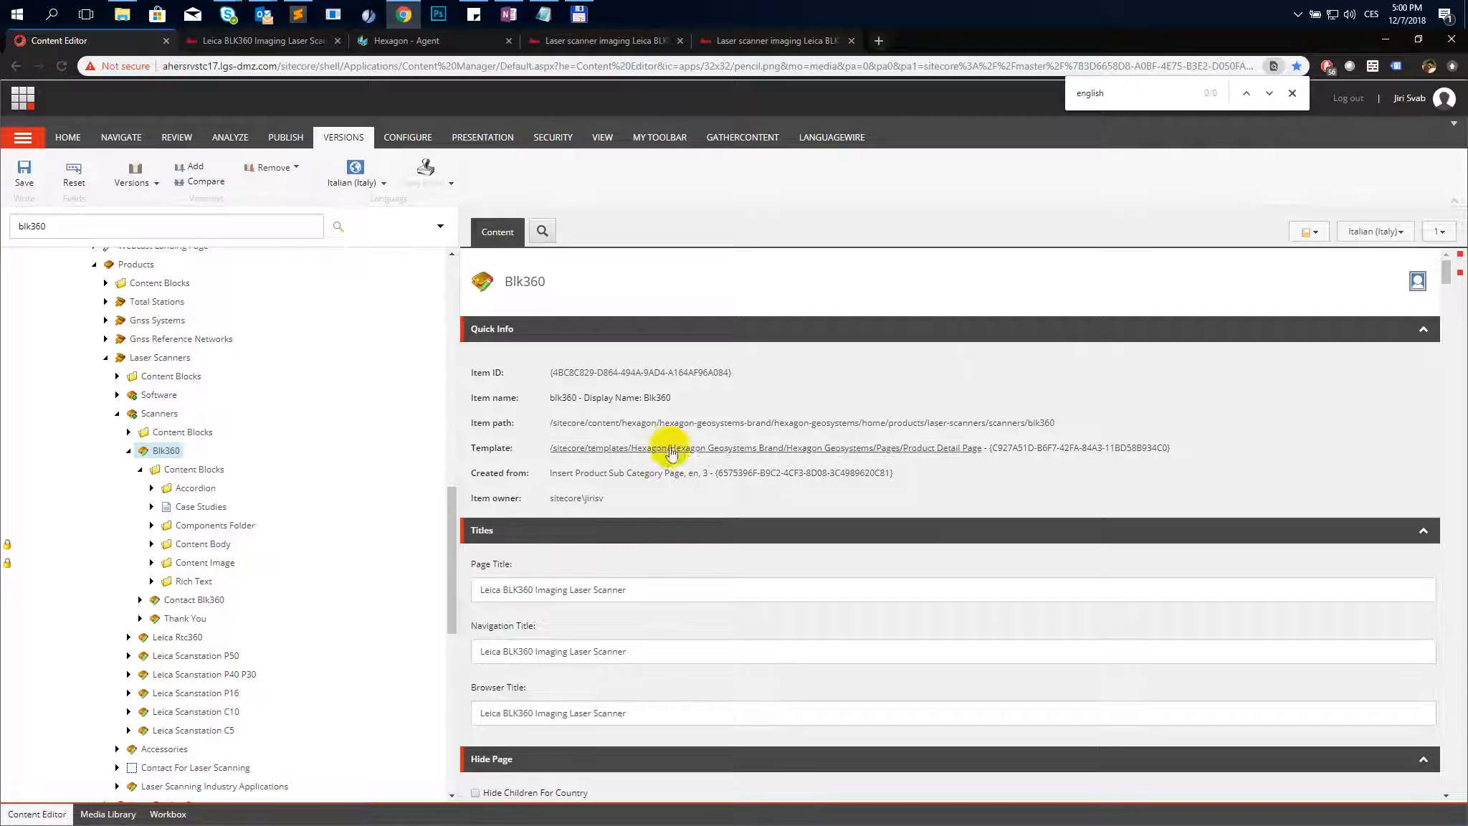
- Scroll through the new Italian version's Sub Title, Abstract and Content fields
scroll(658, 466, "down", 15)
scroll(740, 569, "down", 4)
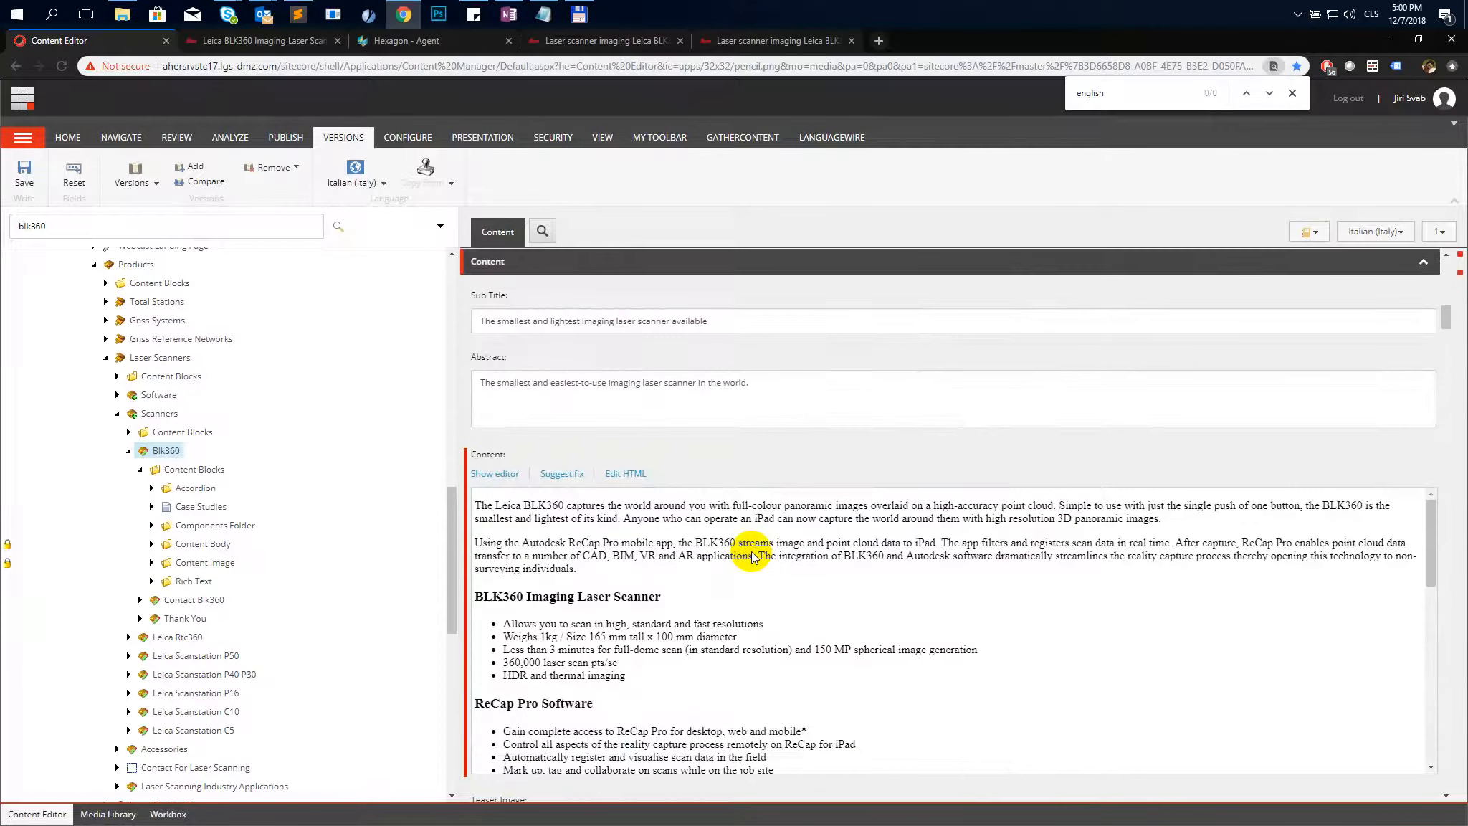
scroll(752, 556, "down", 5)
scroll(670, 652, "down", 3)
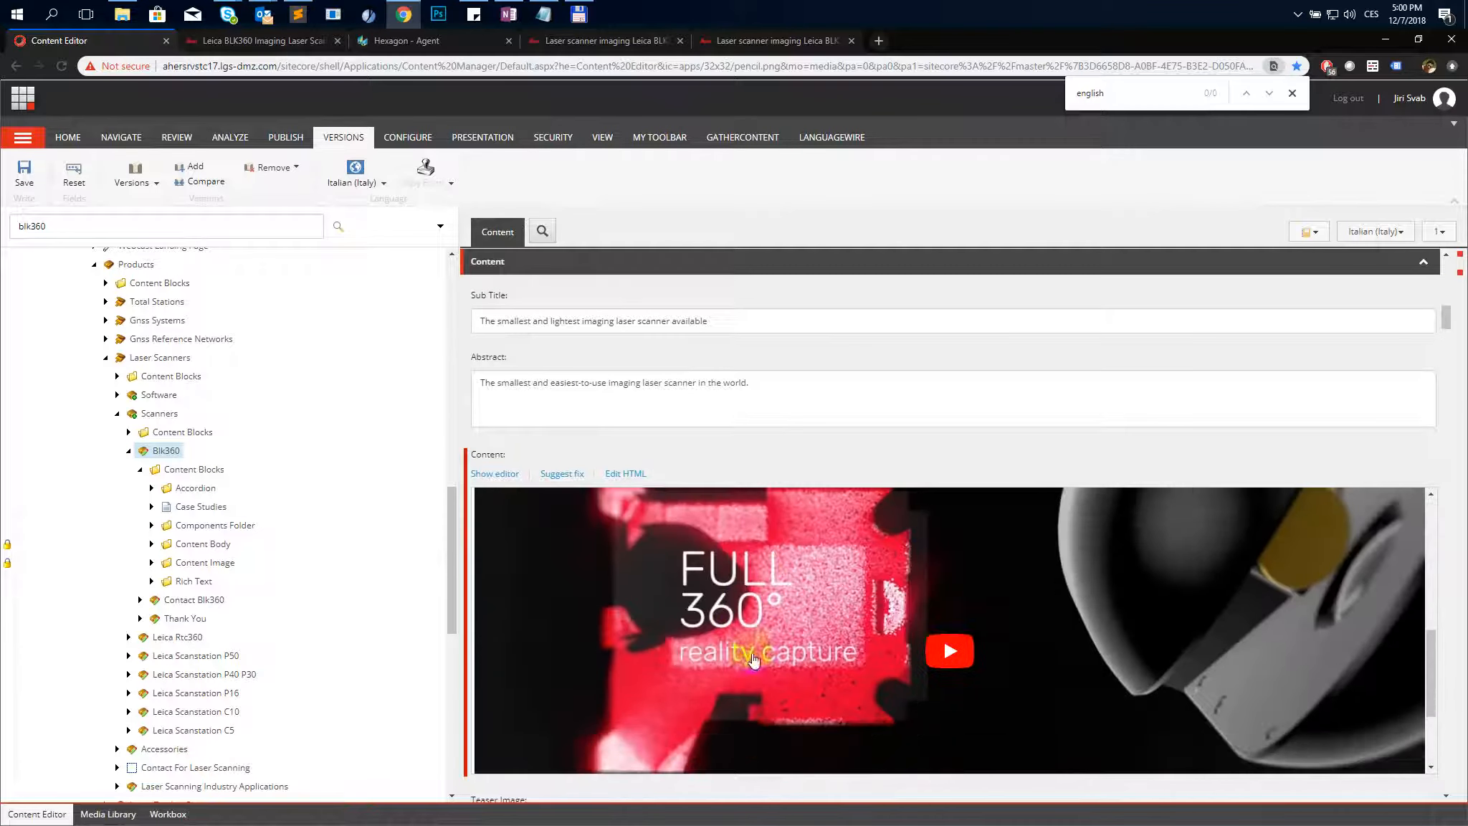
scroll(670, 652, "up", 15)
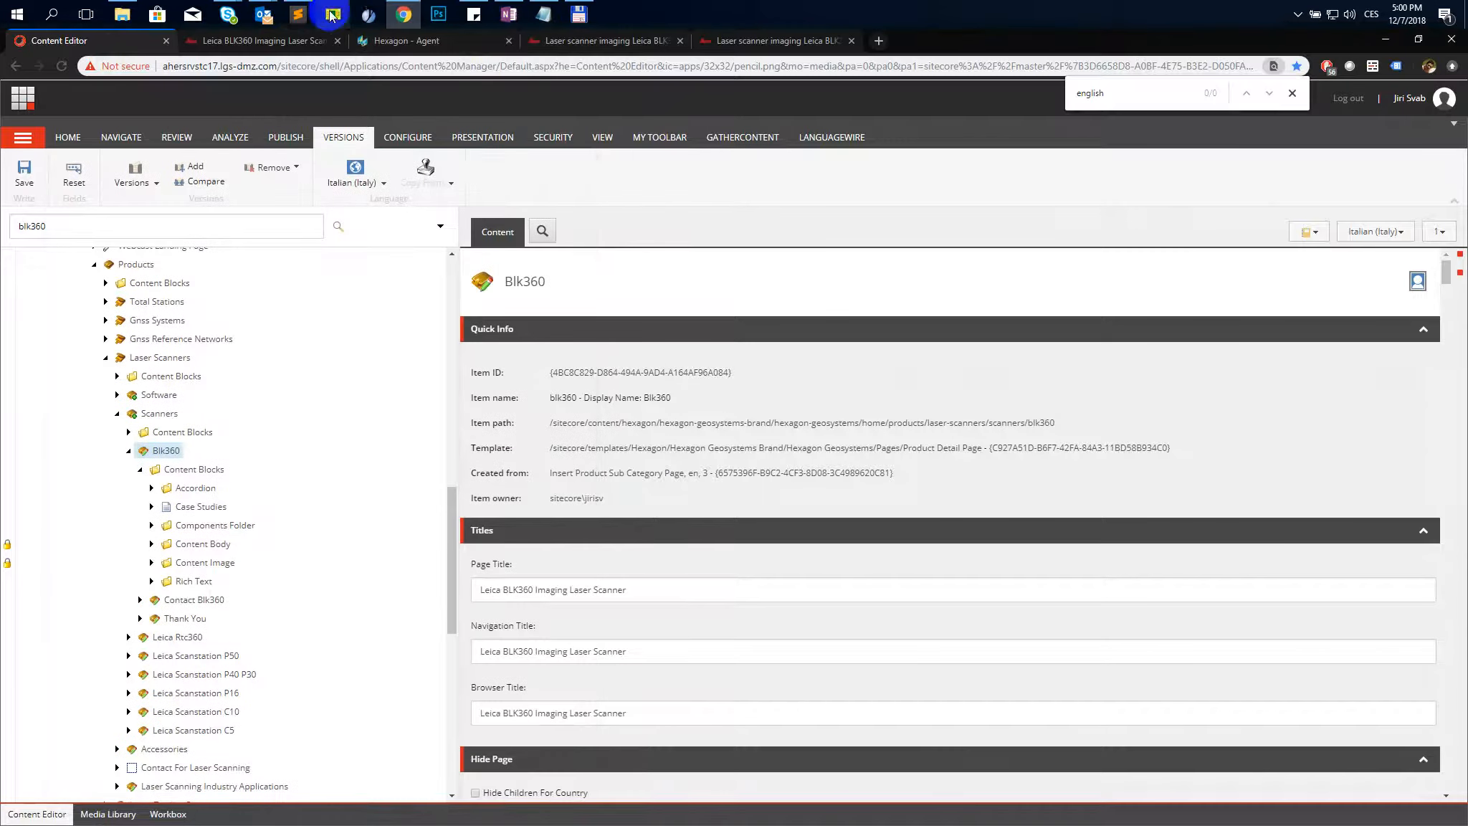
- Copy the Italian title from the text file into the Page, Navigation and Browser Title fields as "Laser scanner imaging Leica BLK360"
left_click(298, 14)
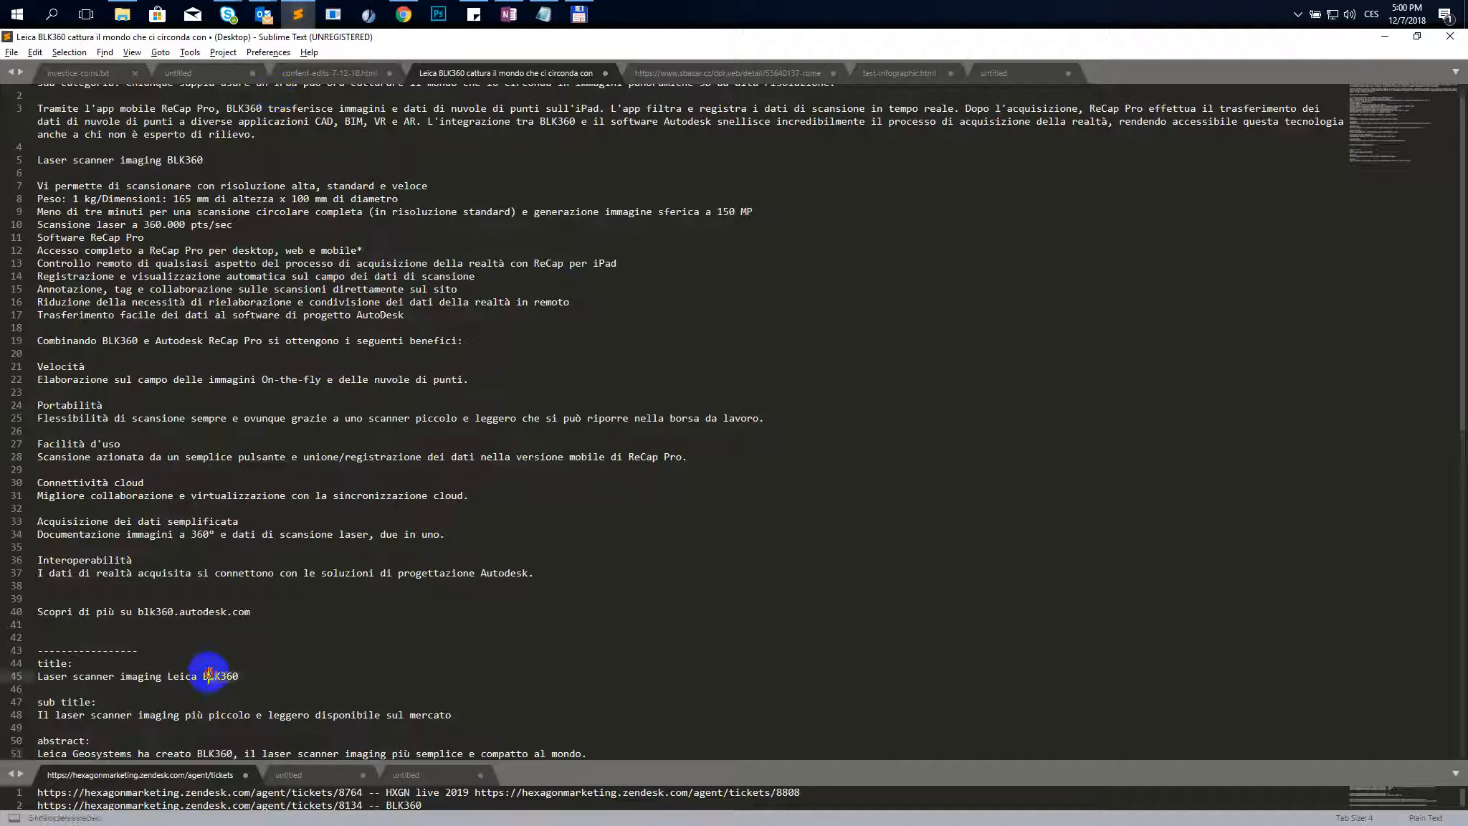
left_click_drag(241, 676, 33, 673)
key("ctrl+c")
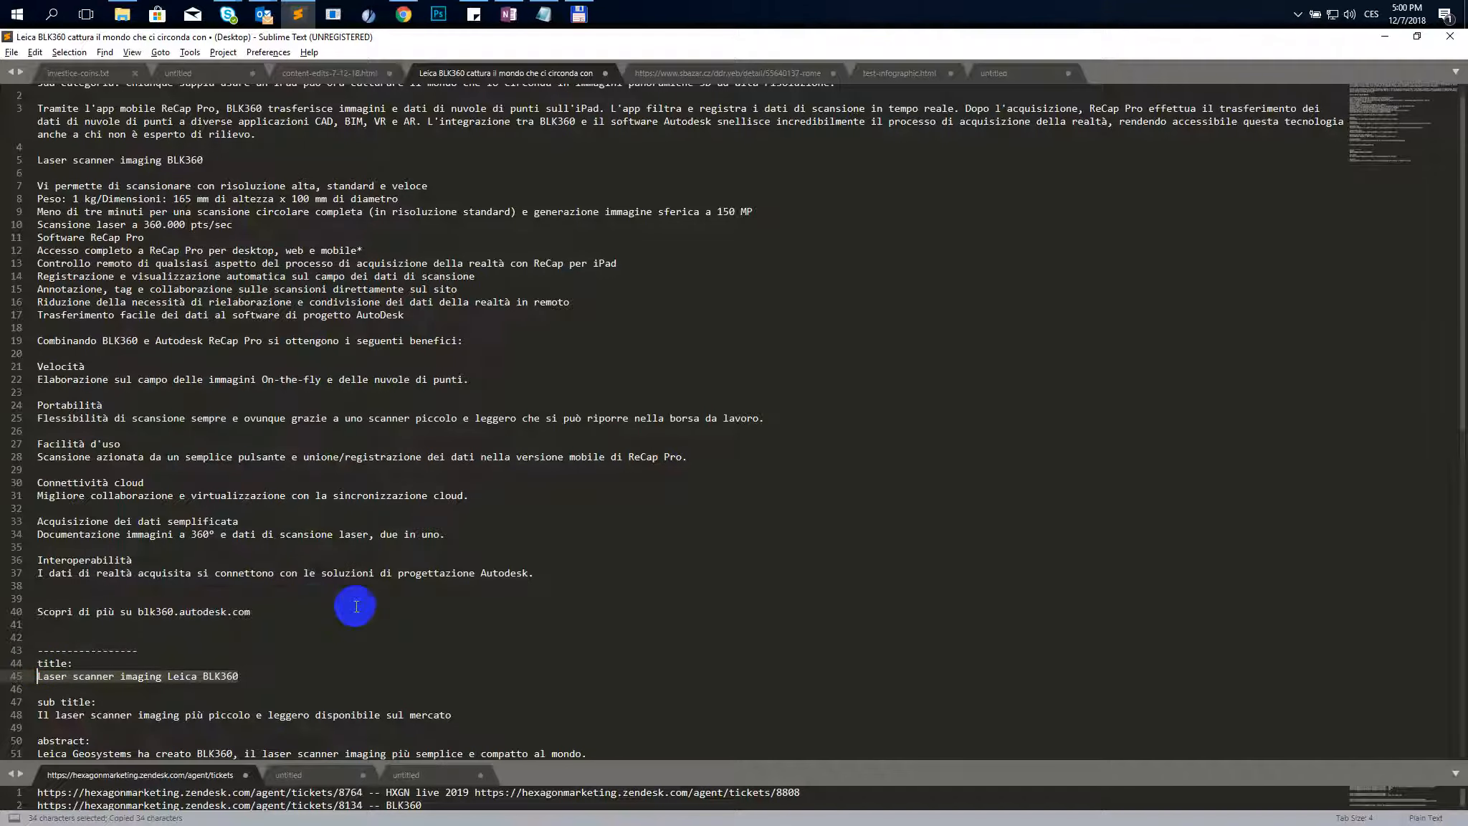
key("alt+Tab")
triple_click(623, 593)
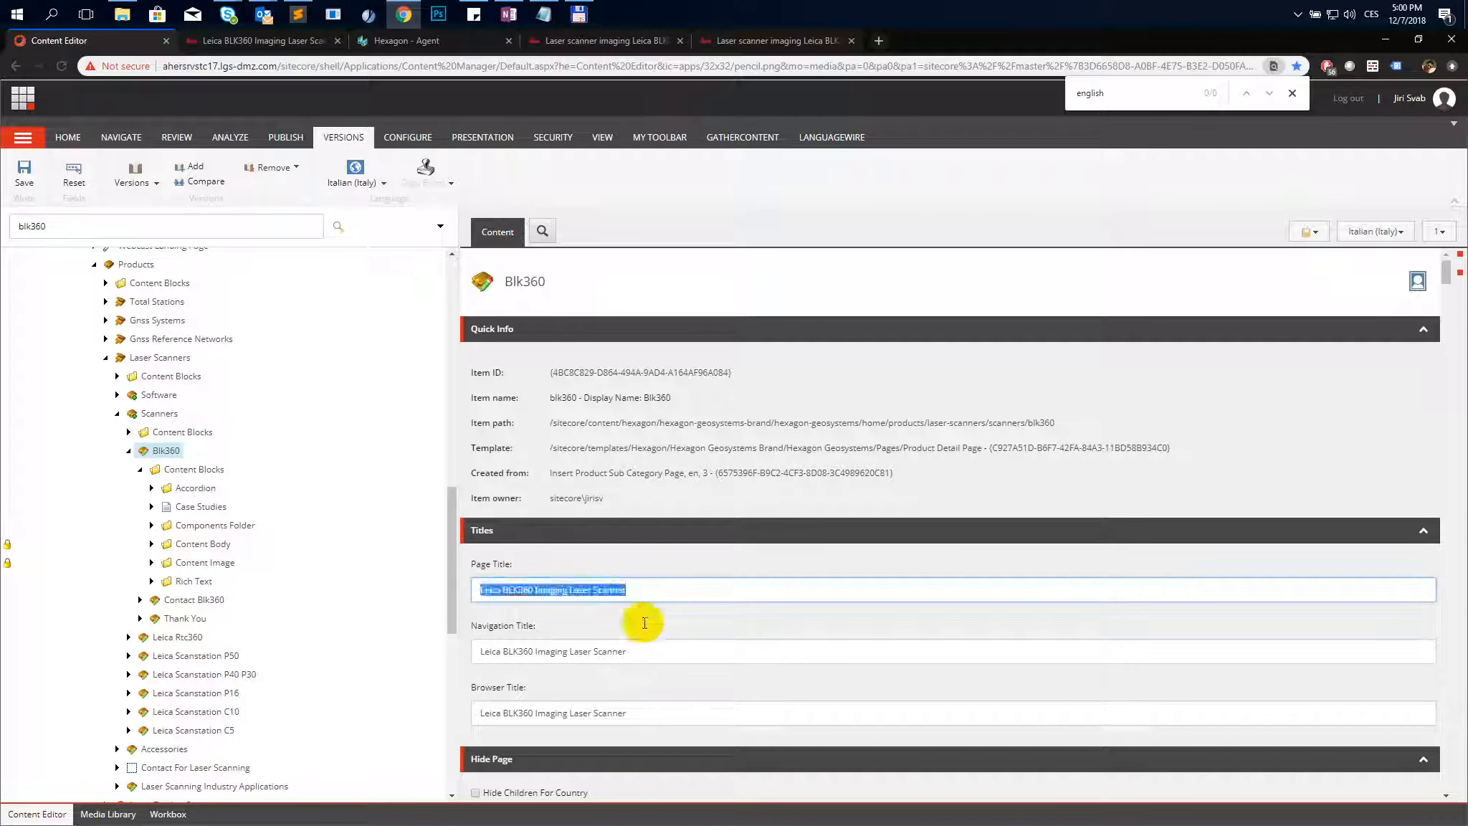
triple_click(638, 659)
key("ctrl+v")
triple_click(645, 713)
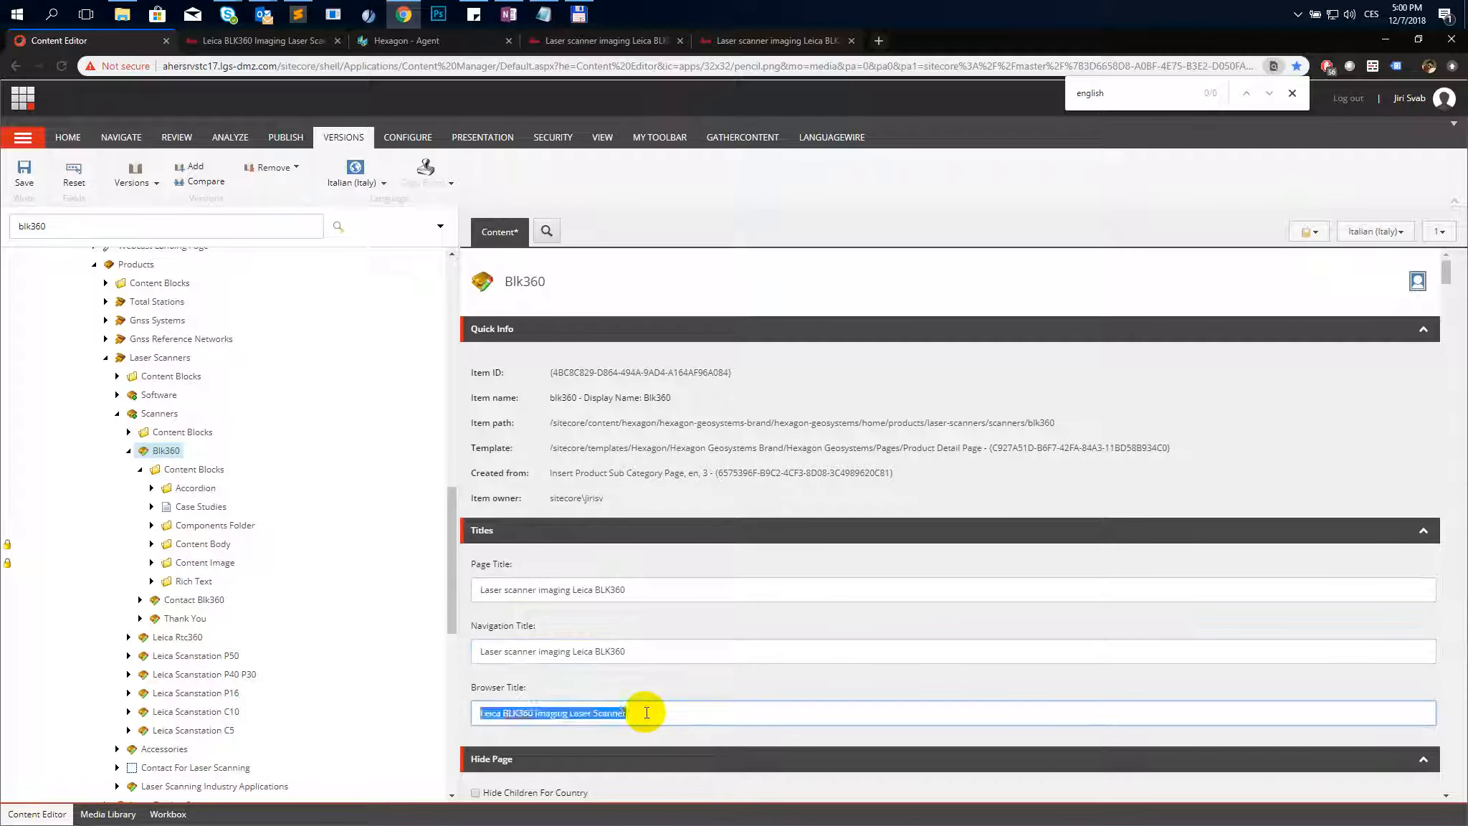
key("ctrl+v")
- Replace the Sub Title with "Il laser scanner imaging più piccolo e leggero disponibile sul mercato" copied from the text file
scroll(667, 573, "down", 10)
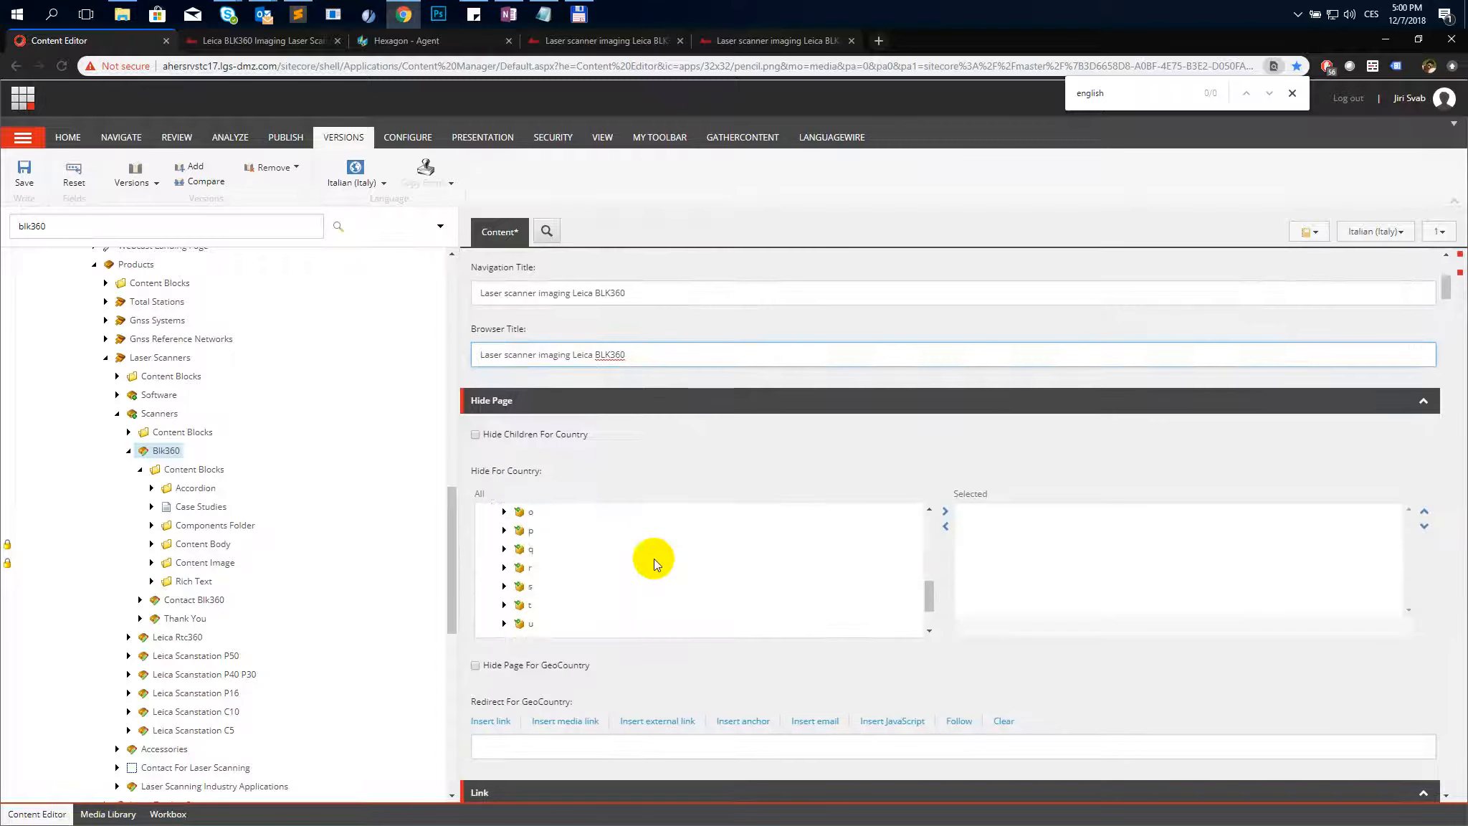
key("alt+Tab")
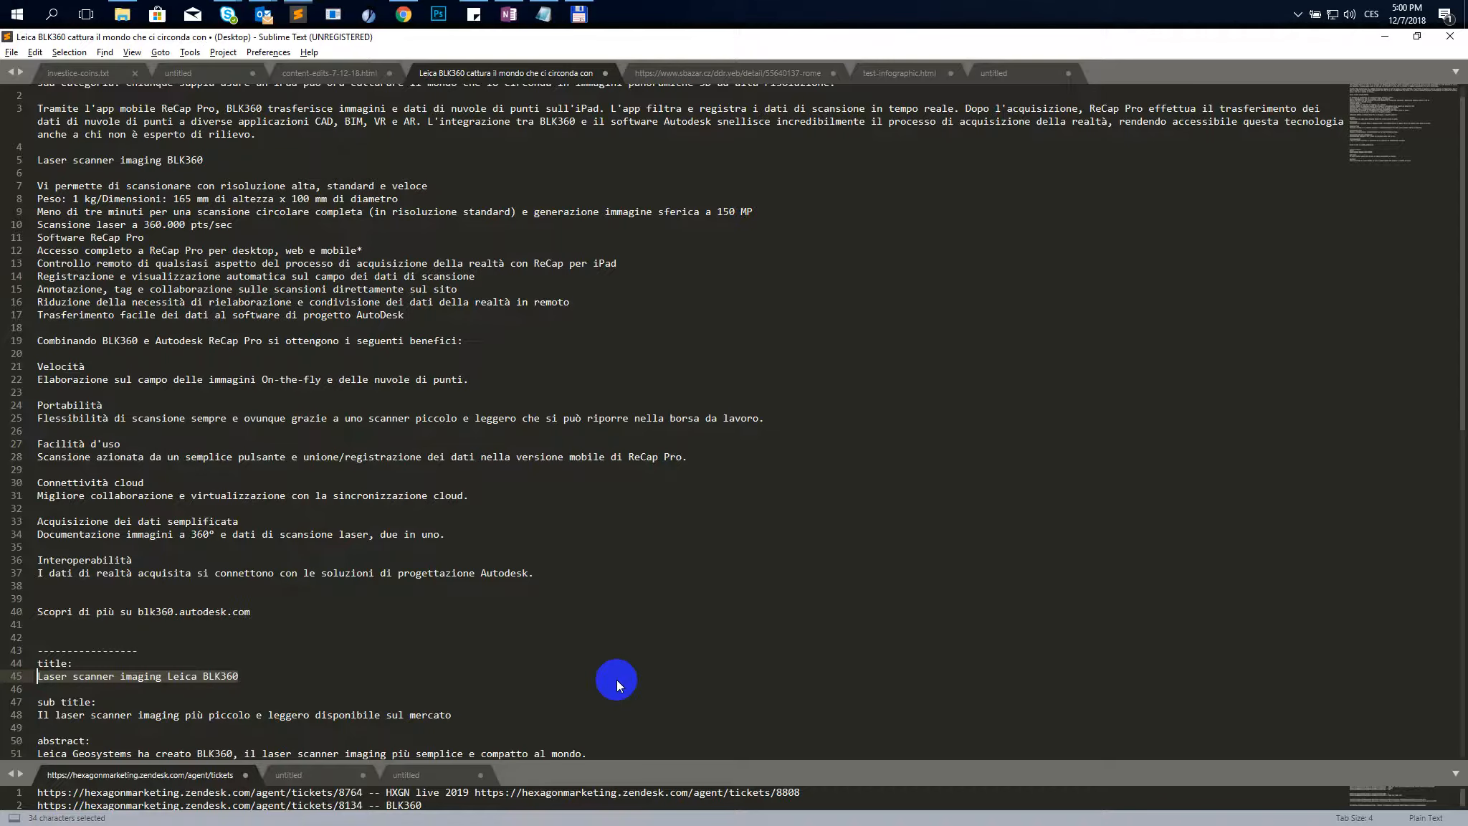
left_click_drag(459, 715, 24, 717)
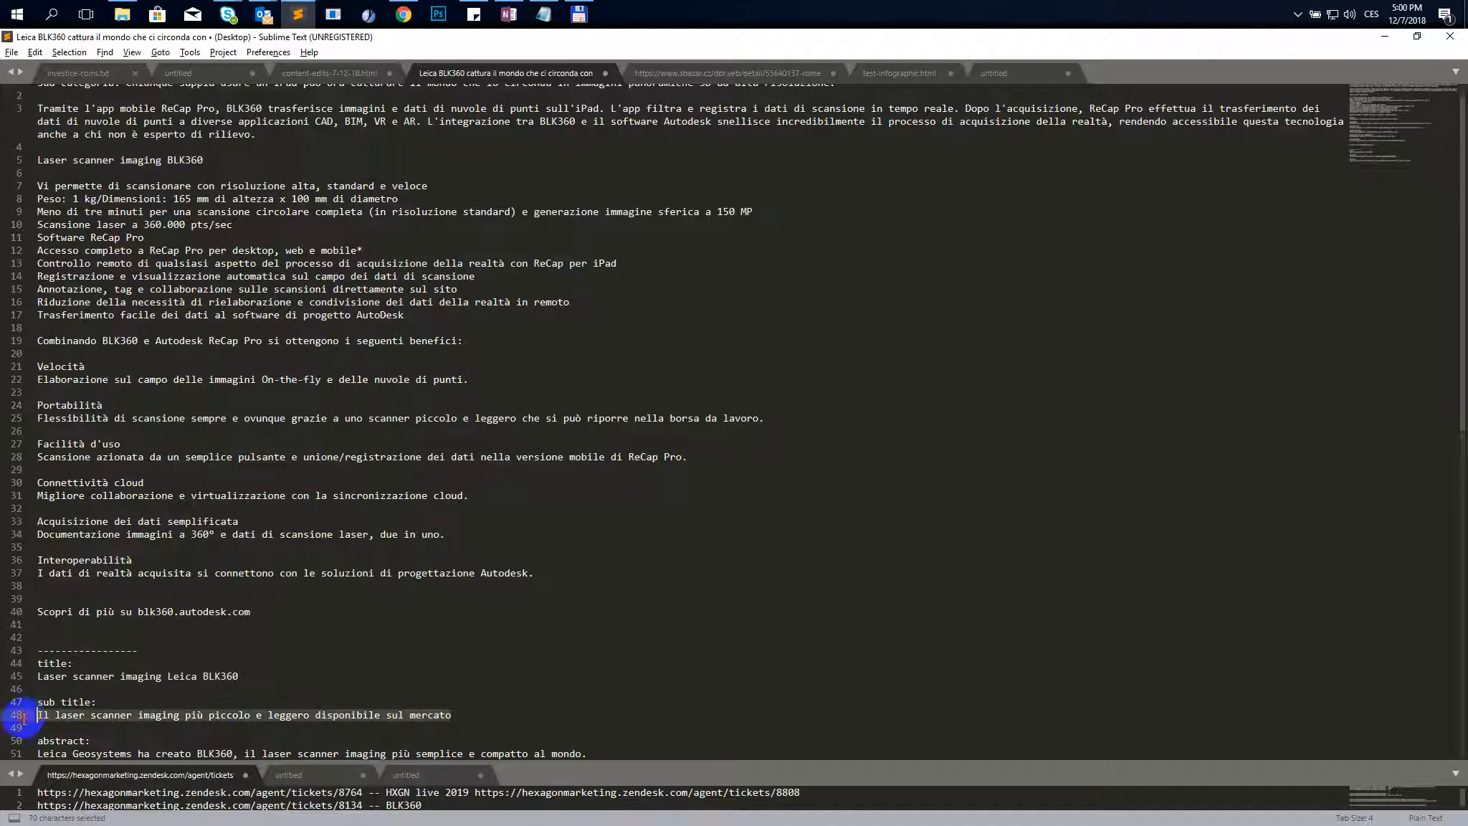
key("ctrl+c")
key("alt+Tab")
left_click(571, 680)
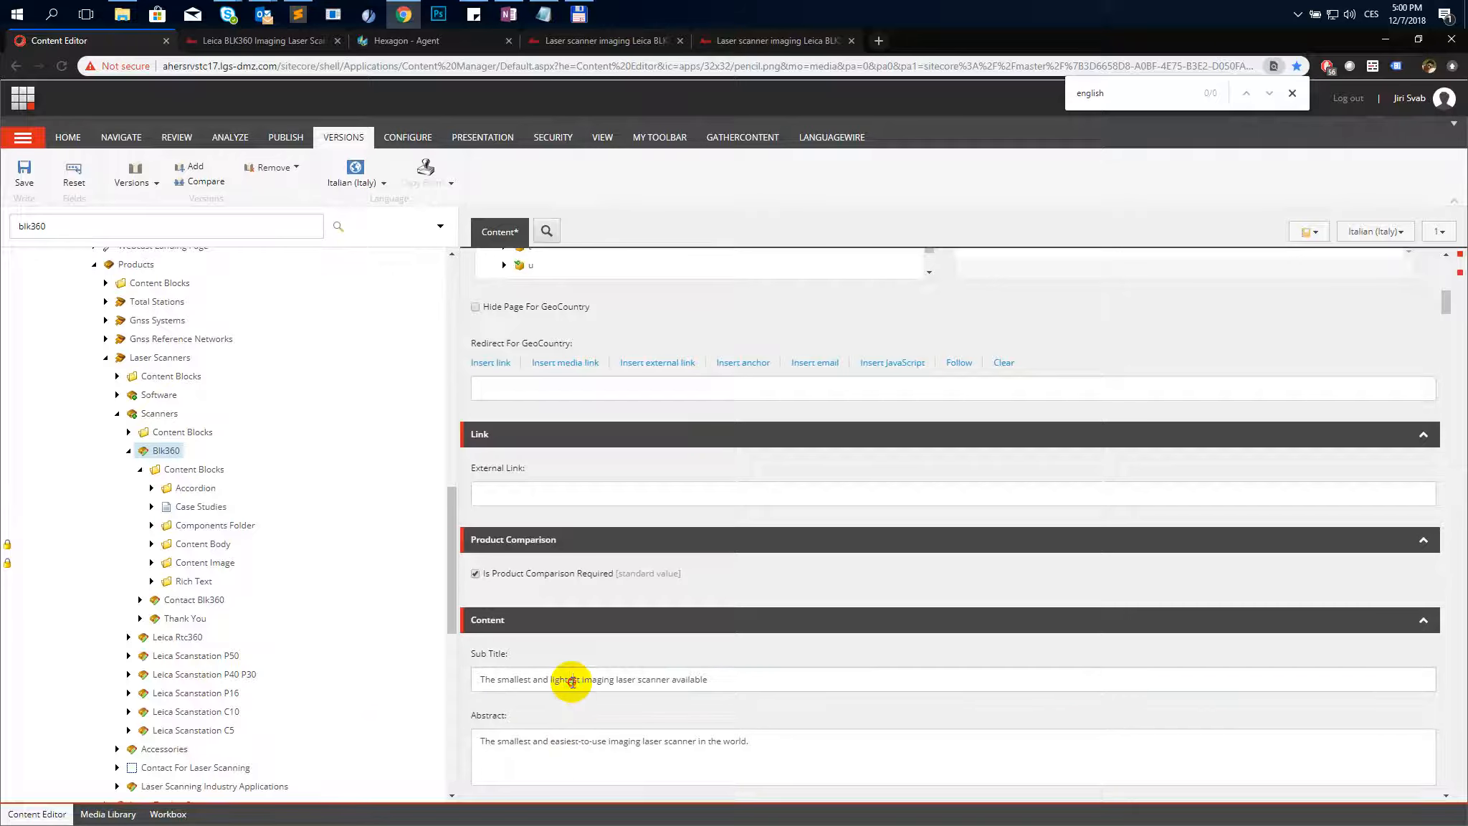
key("ctrl+a")
key("ctrl+v")
- Replace the Abstract with the copied Italian abstract "Leica Geosystems ha creato BLK360, il laser scanner imaging più semplice e compatto al mondo." and save the item
key("alt+Tab")
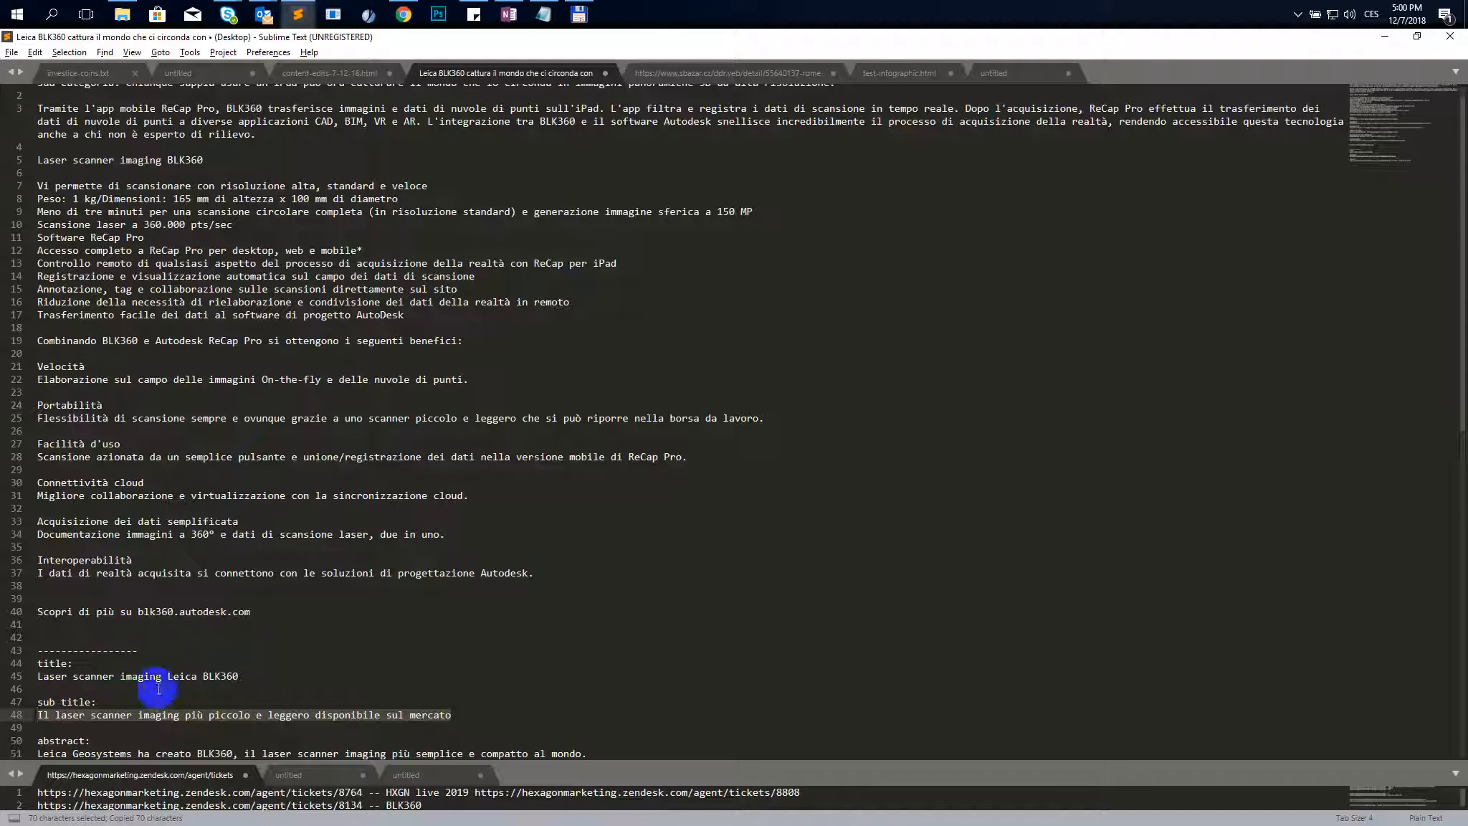
left_click_drag(587, 754, 98, 749)
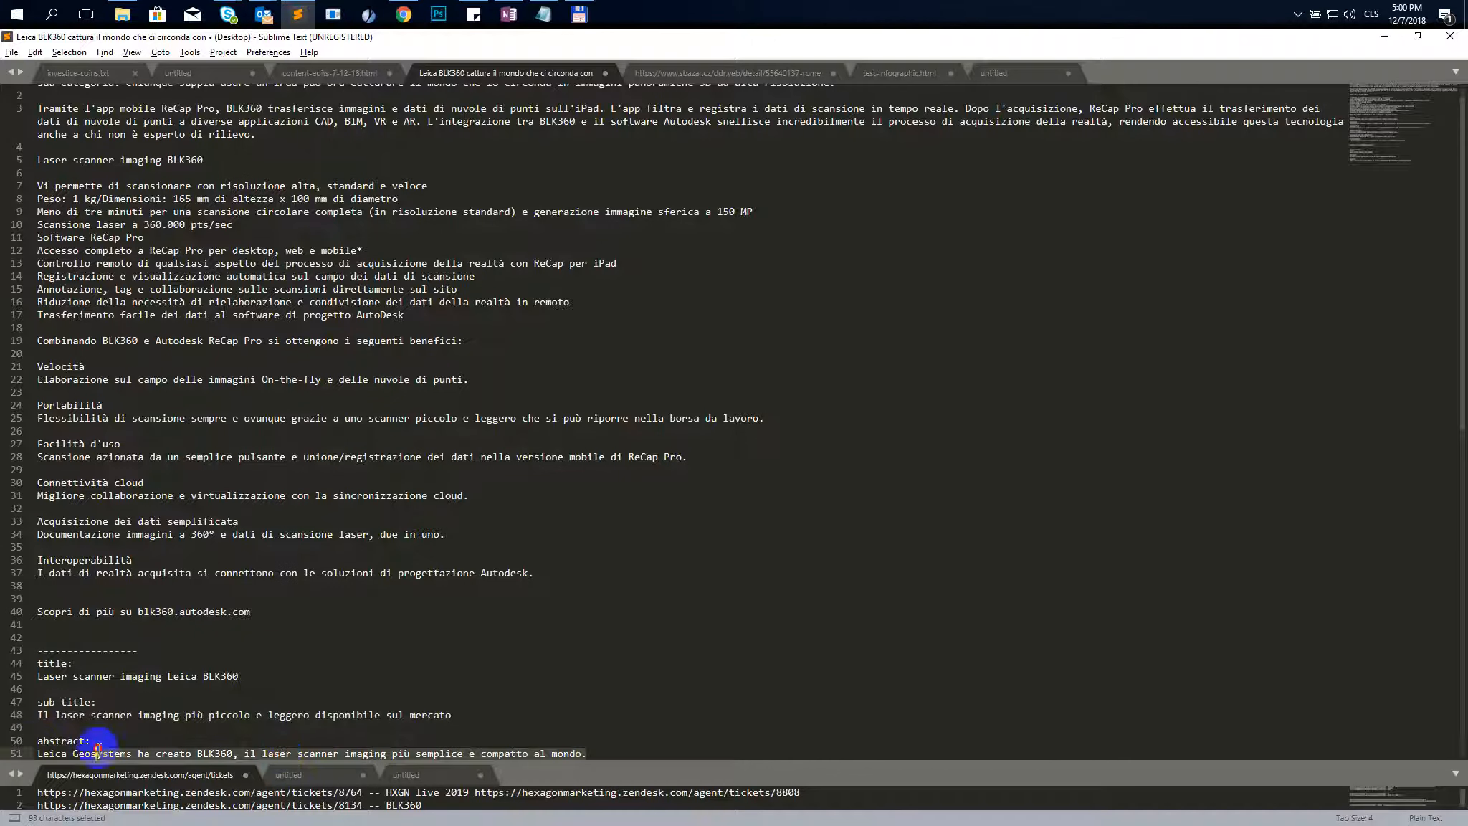
key("alt+Tab")
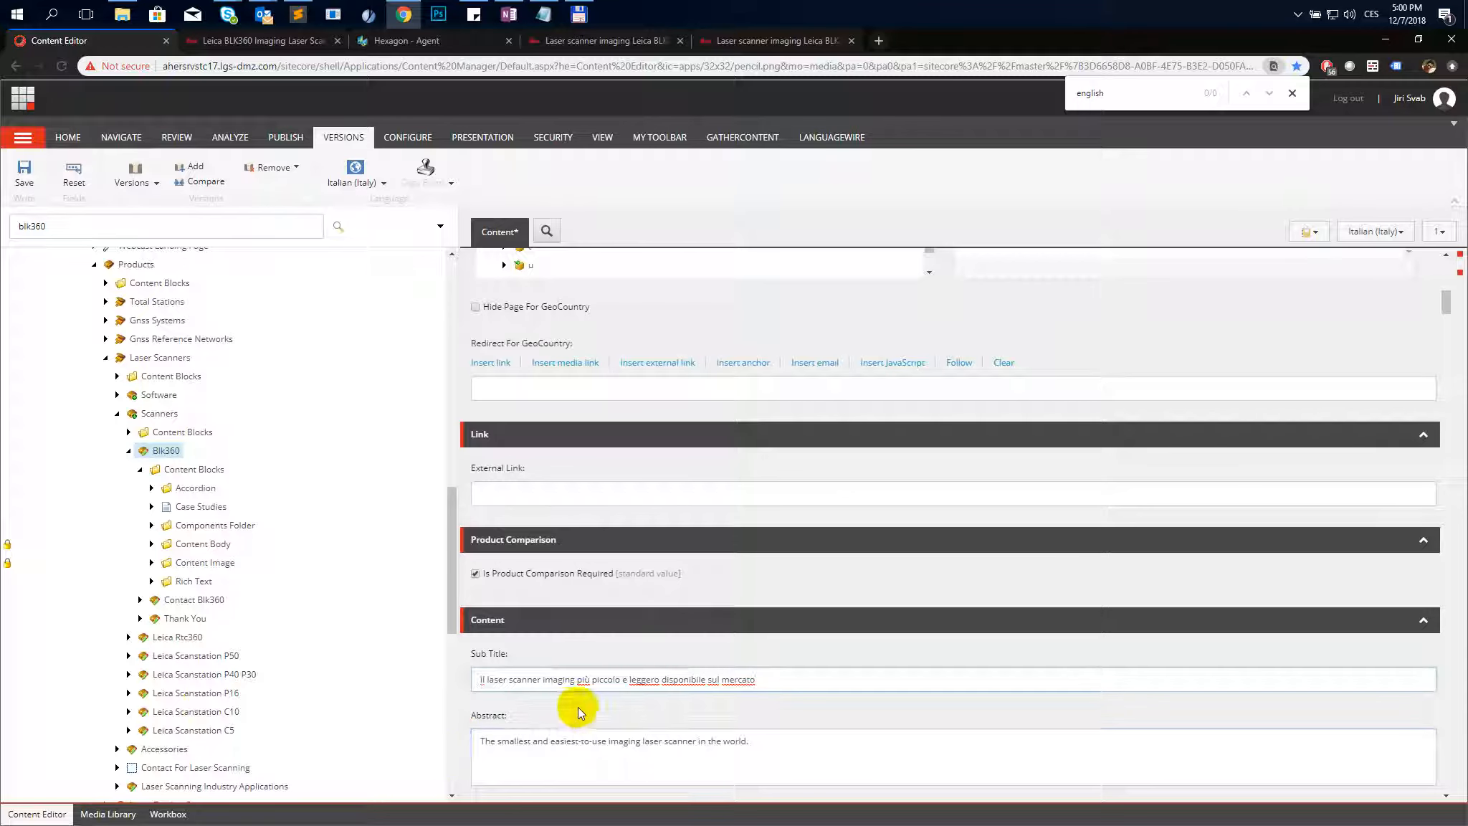
left_click(590, 742)
key("ctrl+a")
key("ctrl+v")
scroll(616, 574, "down", 6)
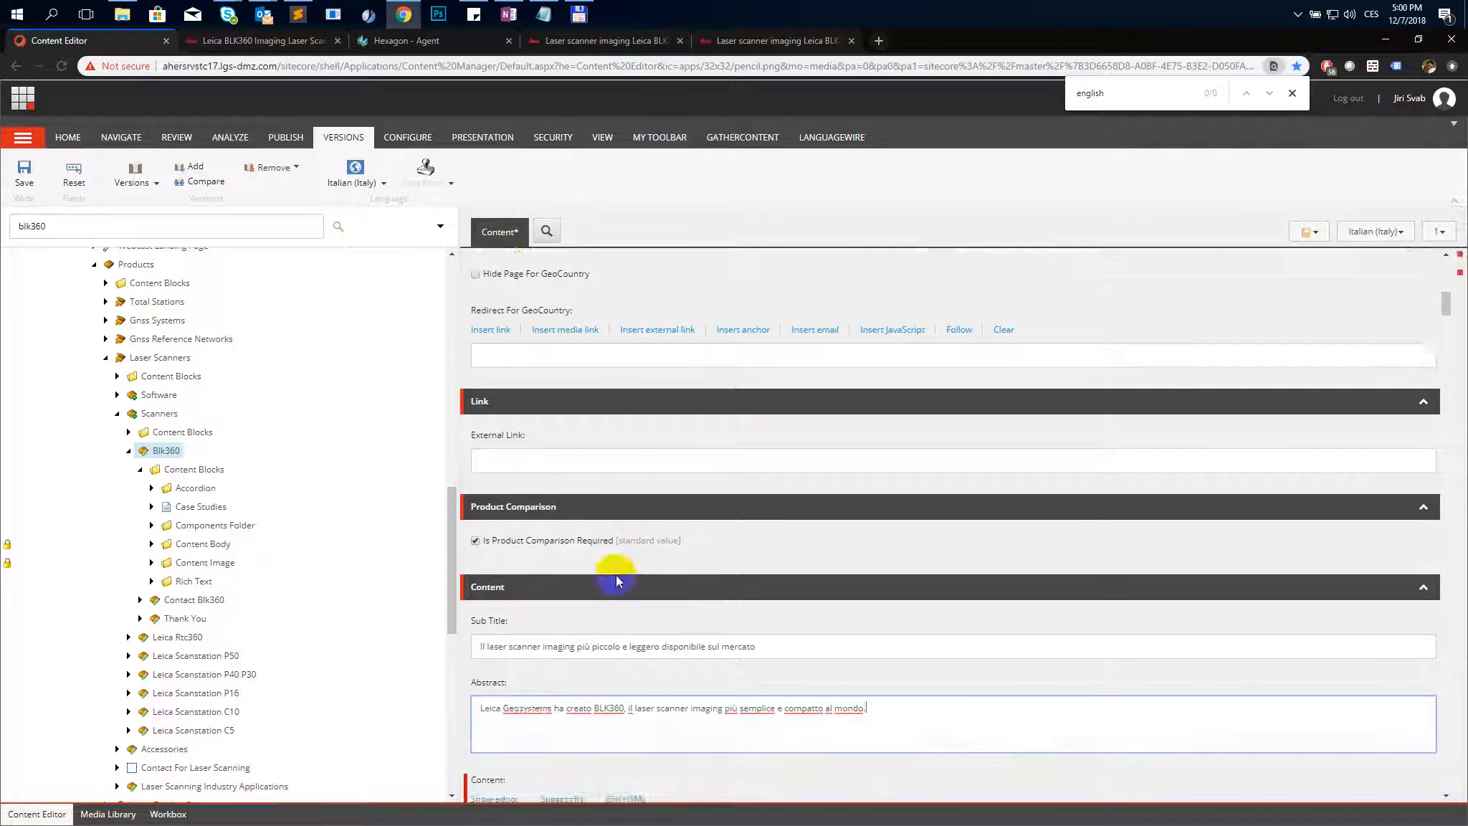
scroll(549, 537, "down", 2)
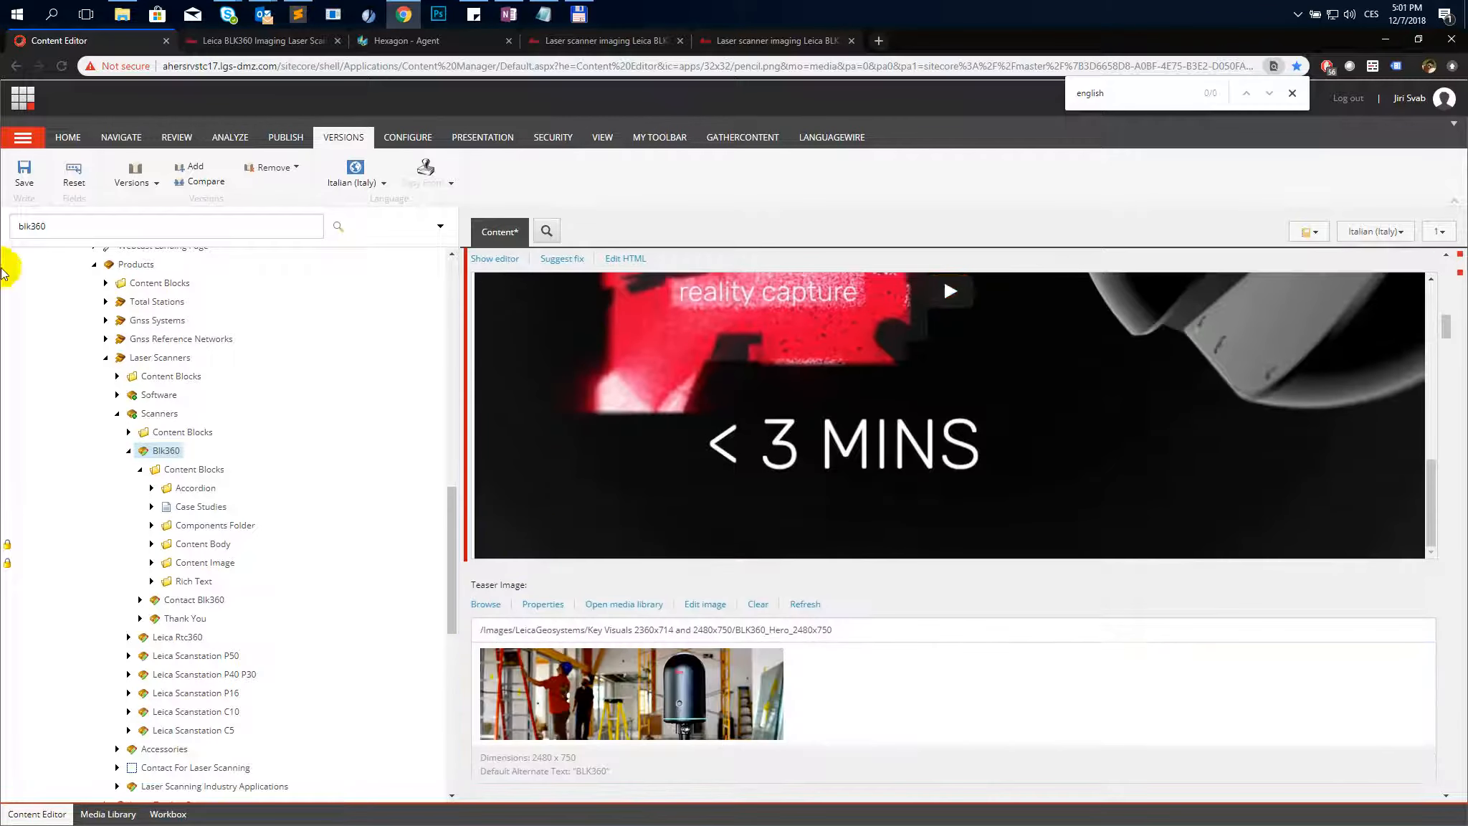
left_click(25, 176)
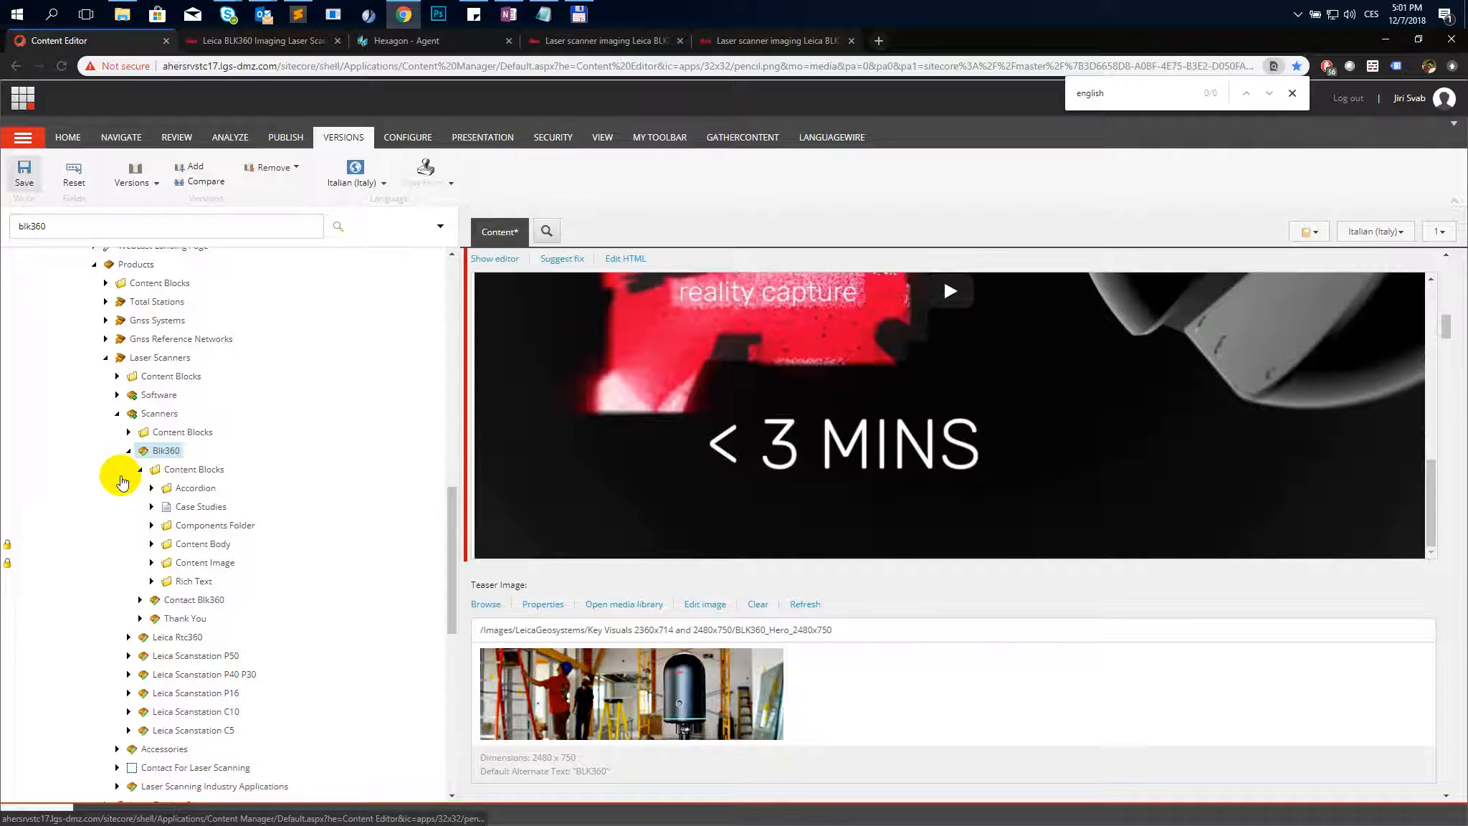
- Open the 1 Speed content body item, compare it with the Italian file and English page, and add an Italian version copied from English
left_click(151, 543)
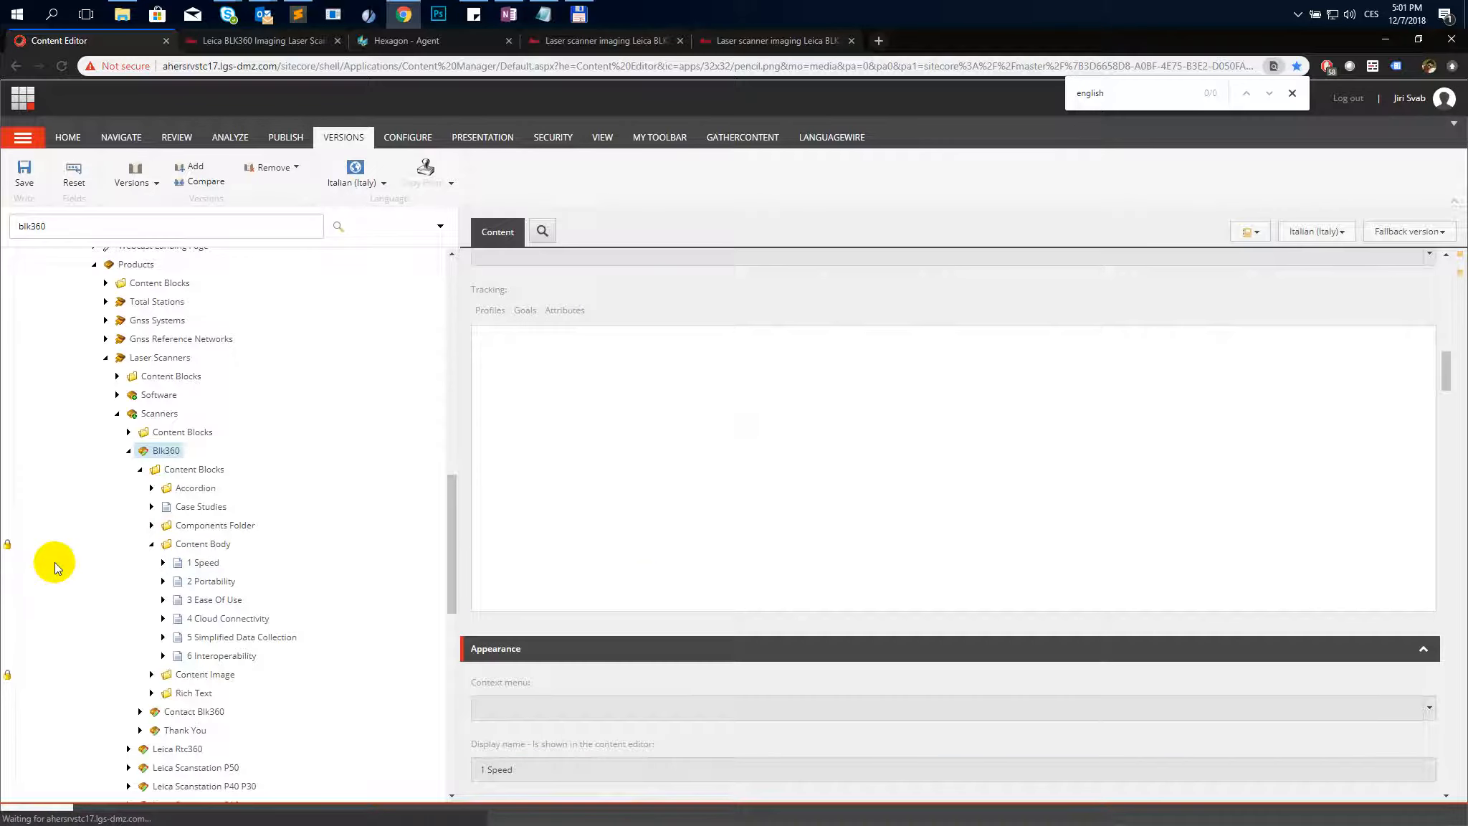
key("alt+Tab")
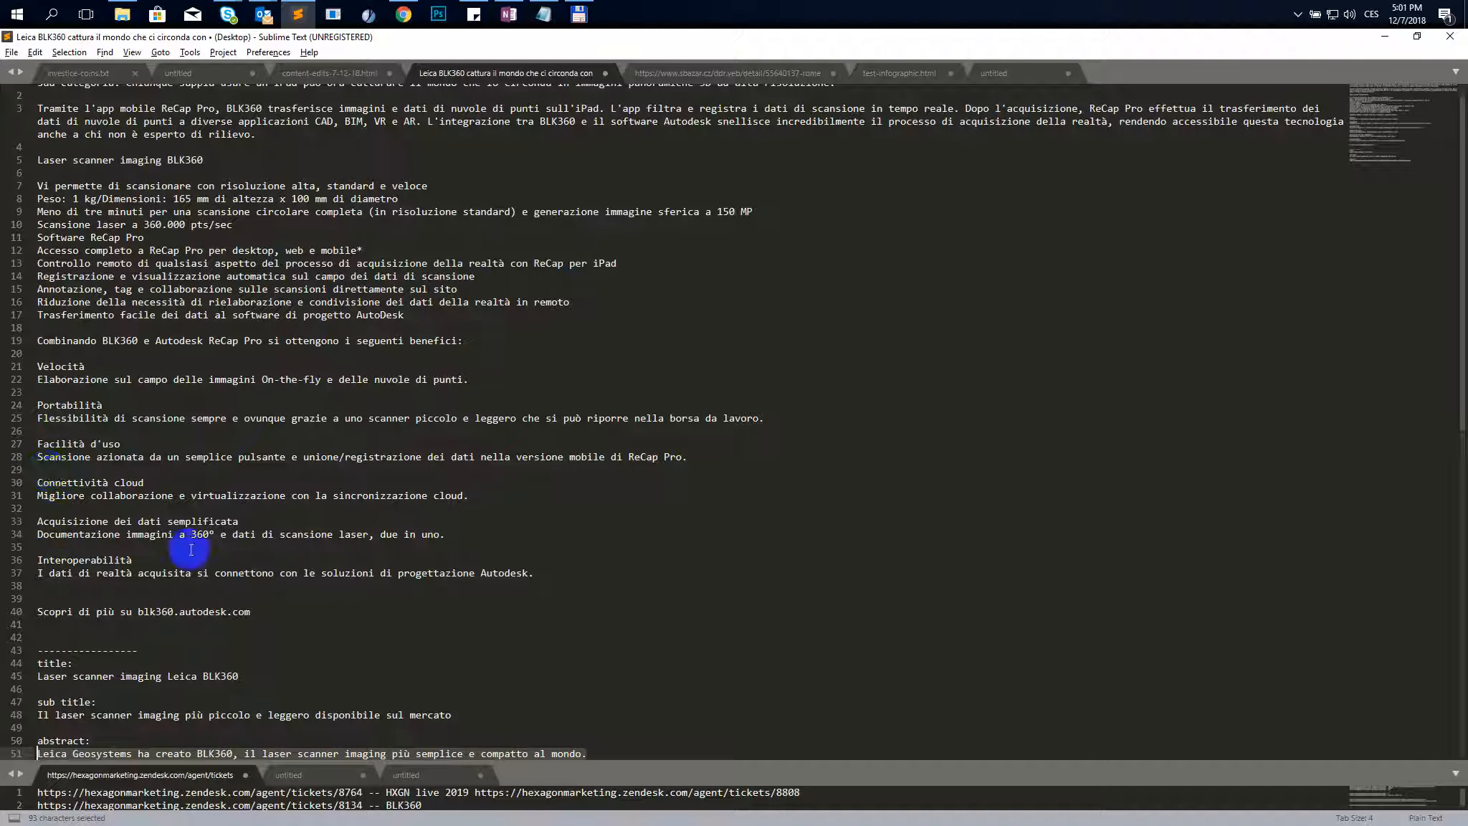
left_click(86, 367)
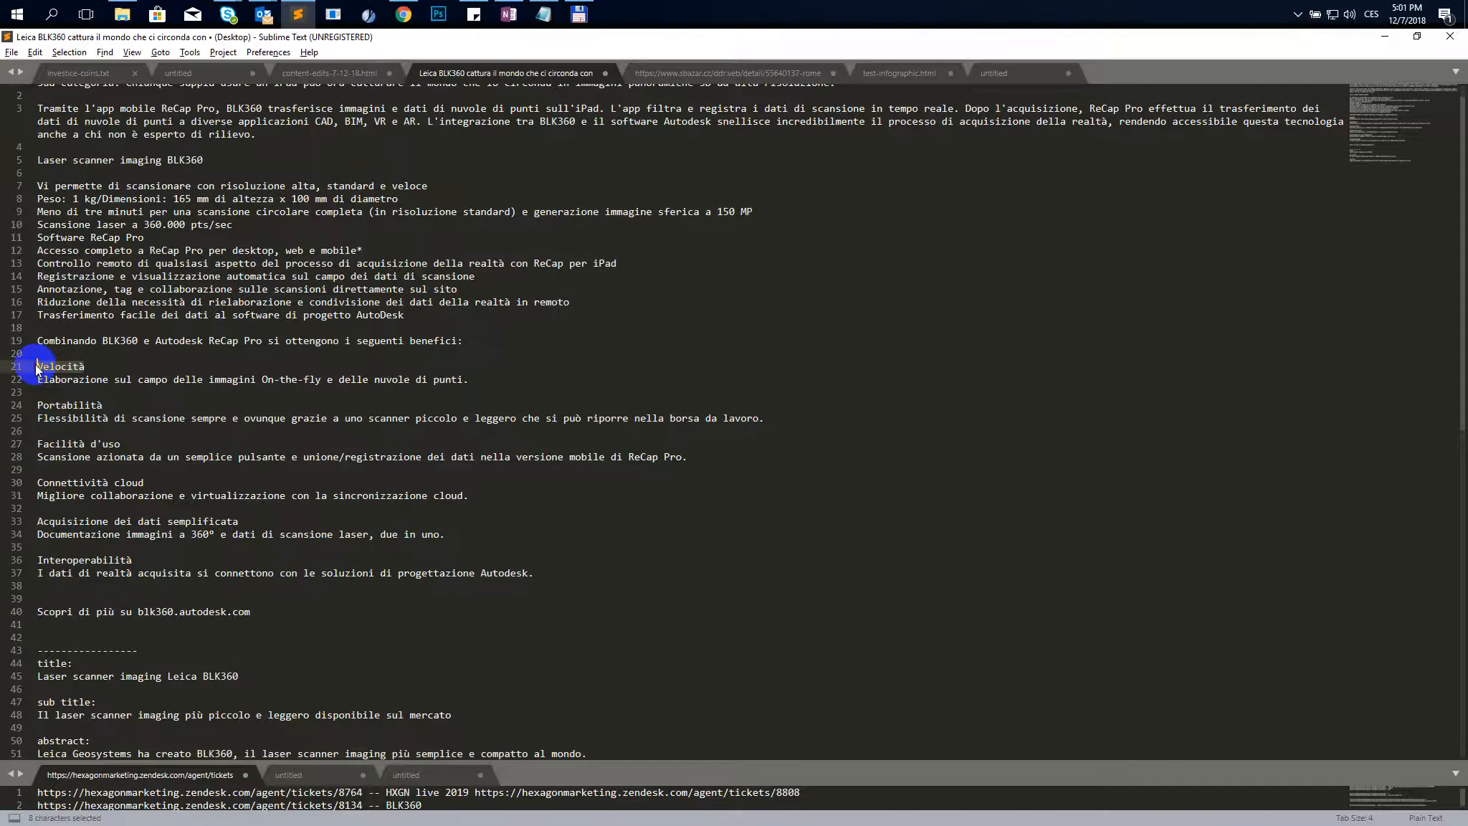
key("alt+Tab")
left_click(265, 40)
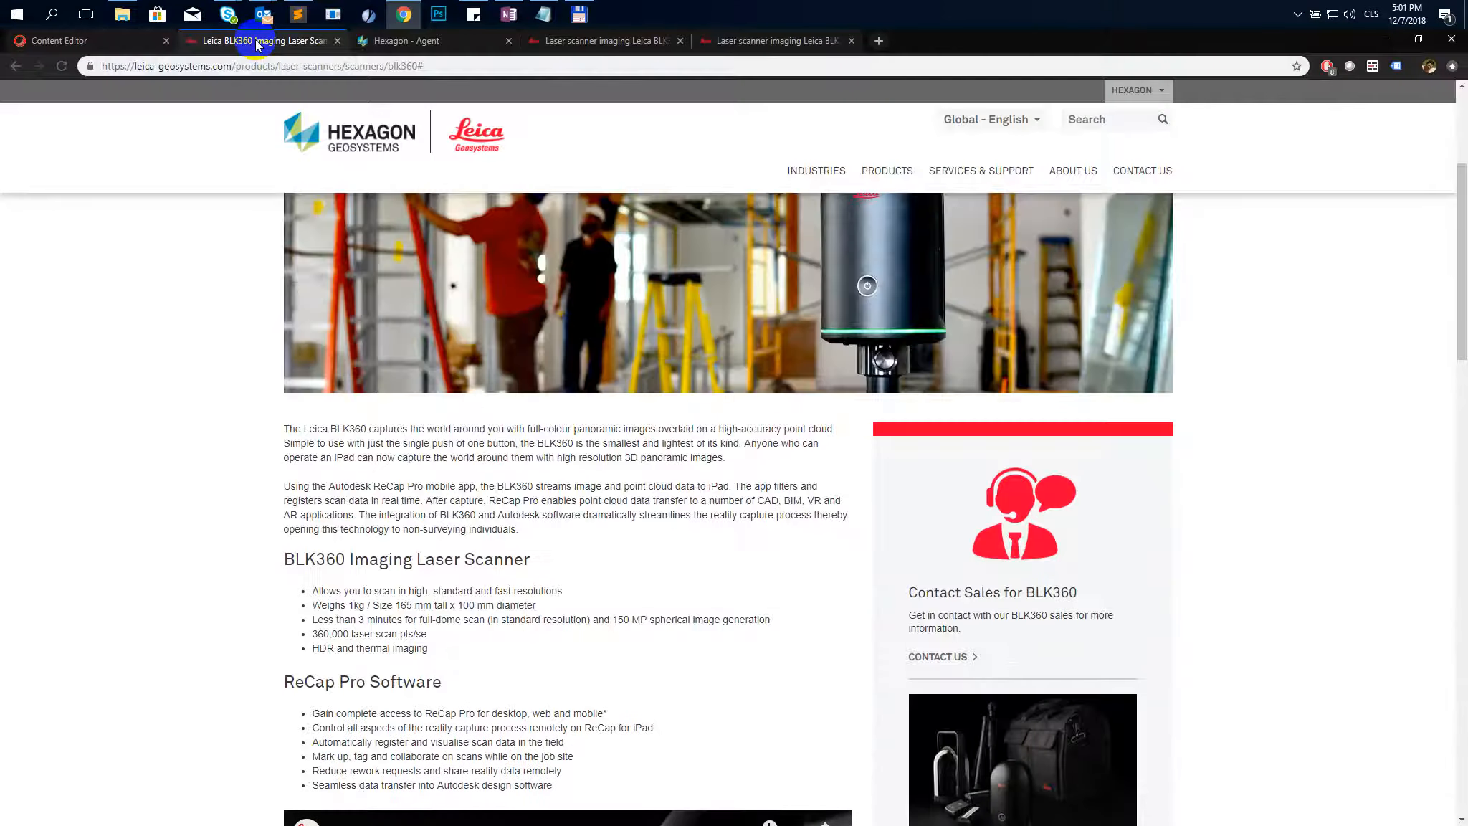
scroll(348, 609, "down", 13)
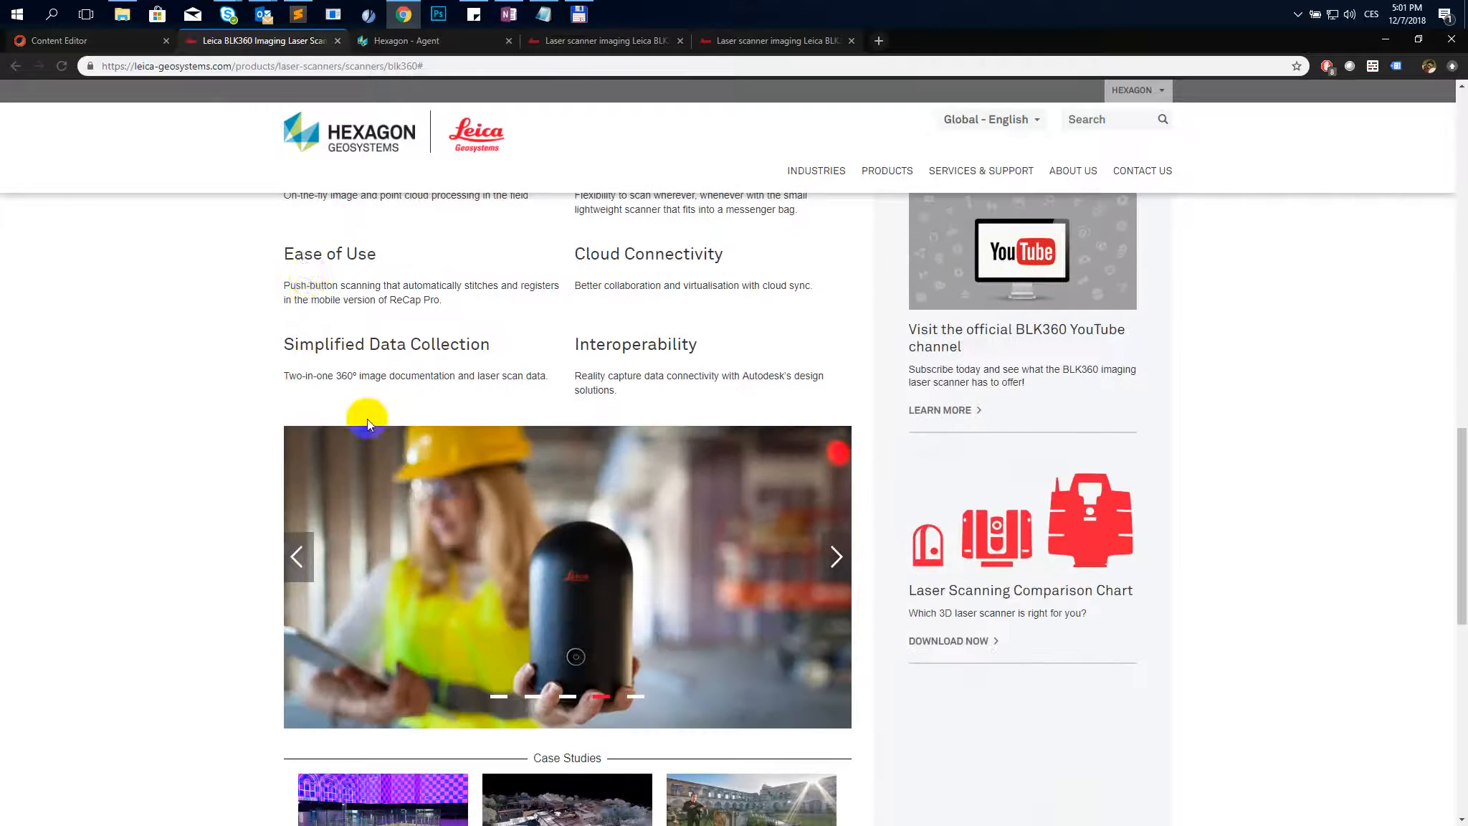
scroll(273, 395, "up", 3)
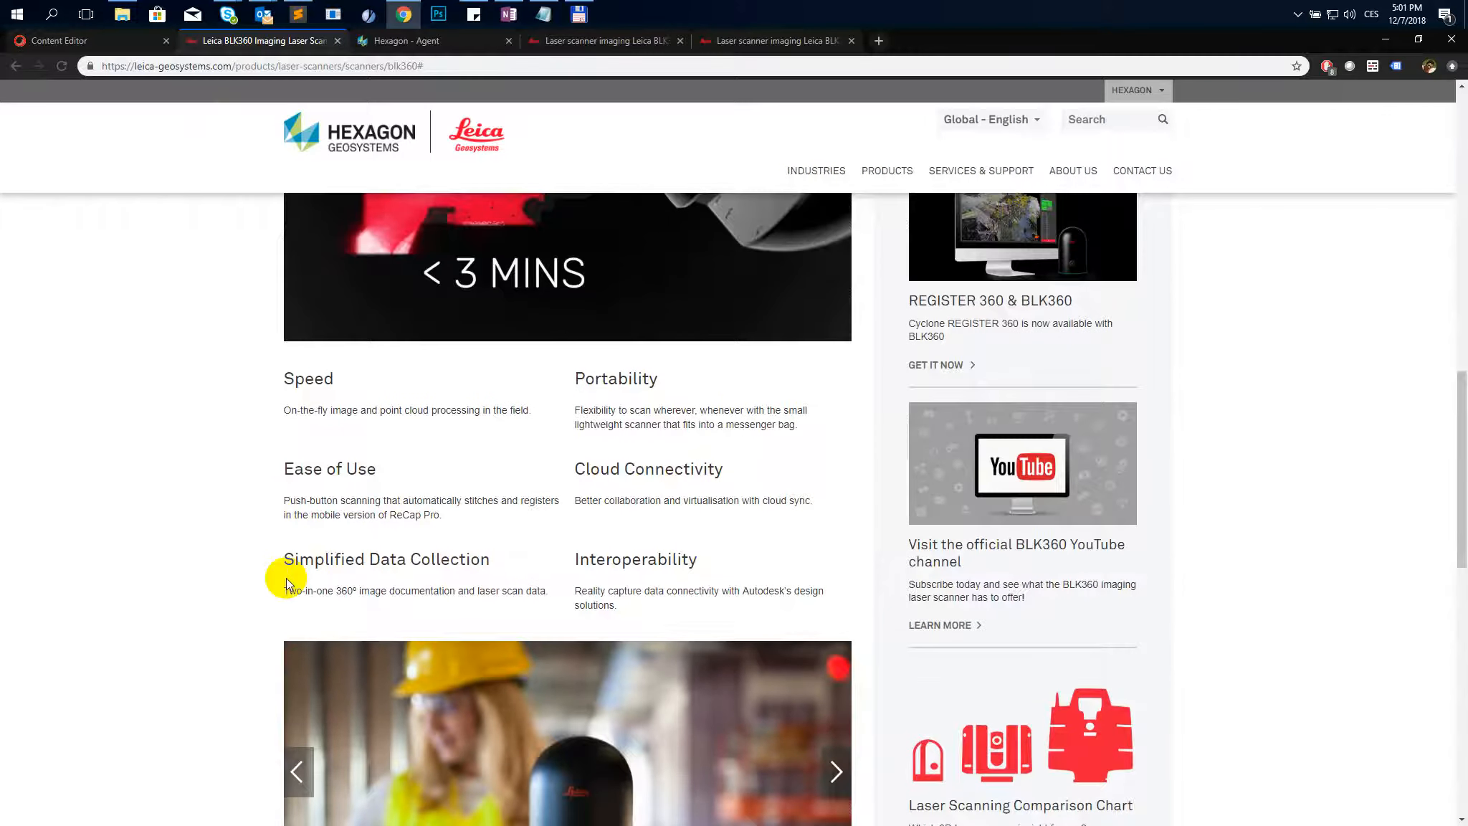
left_click(29, 40)
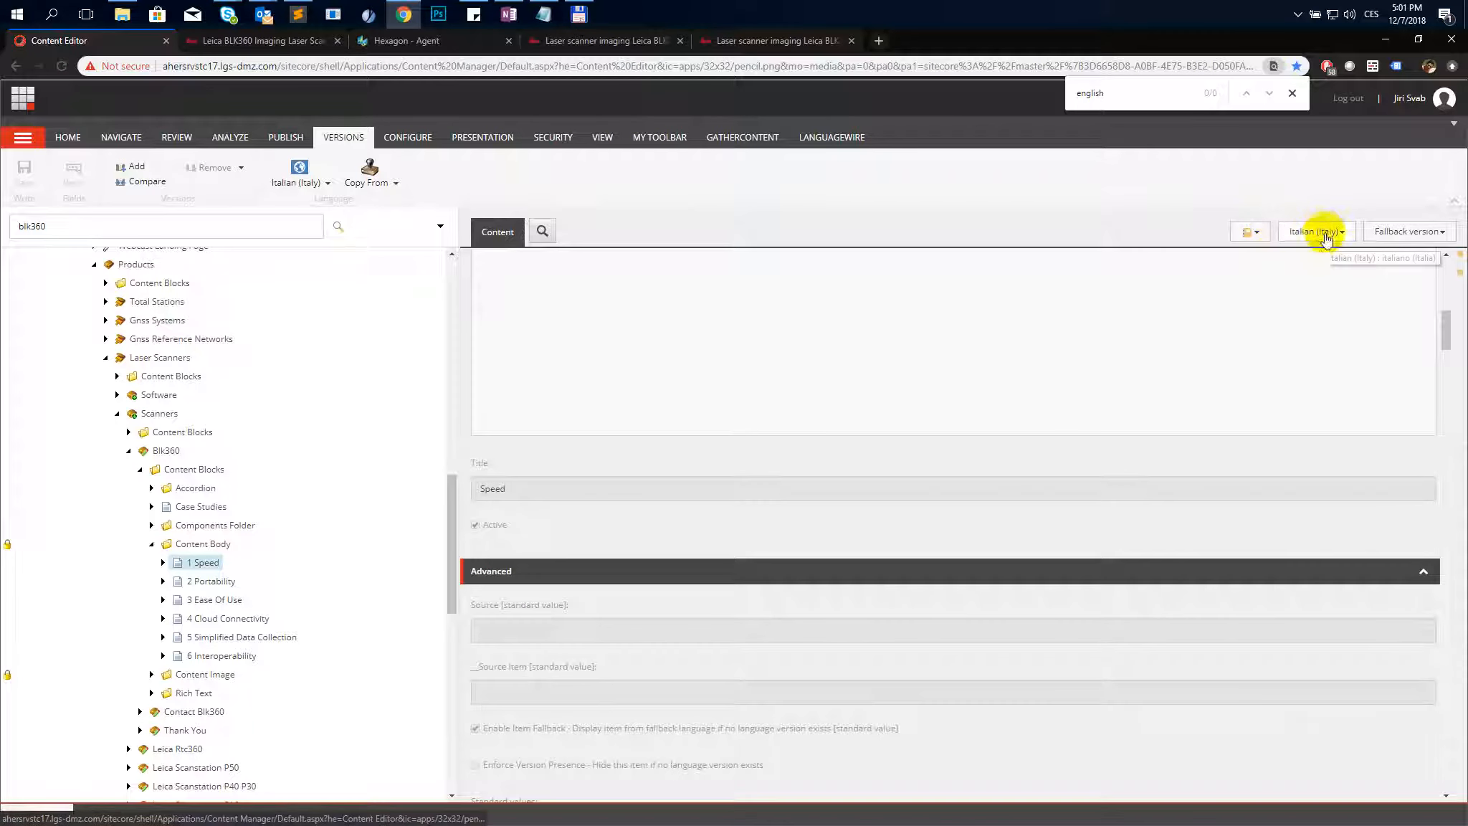
scroll(756, 434, "up", 5)
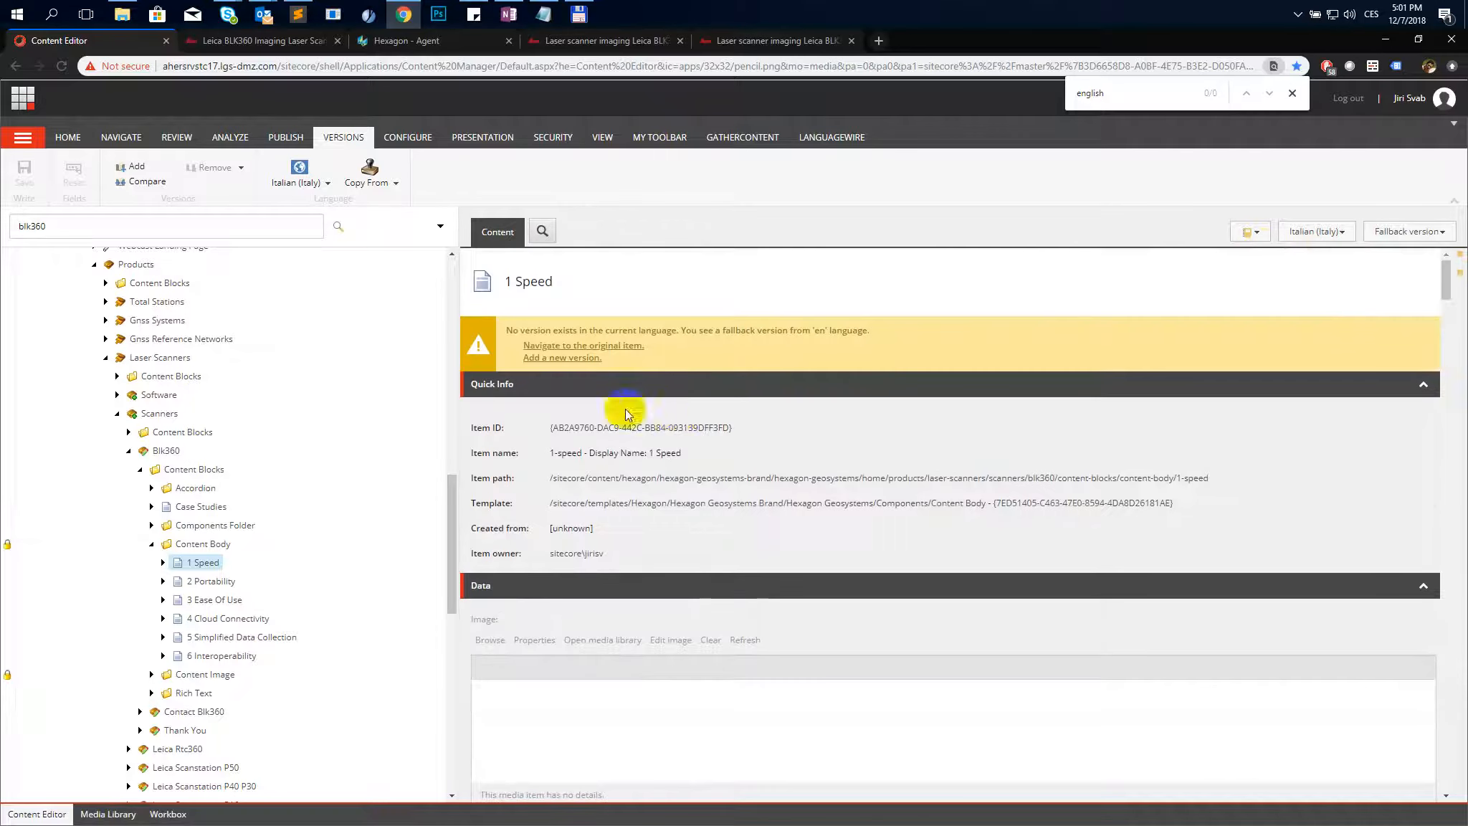
left_click(371, 178)
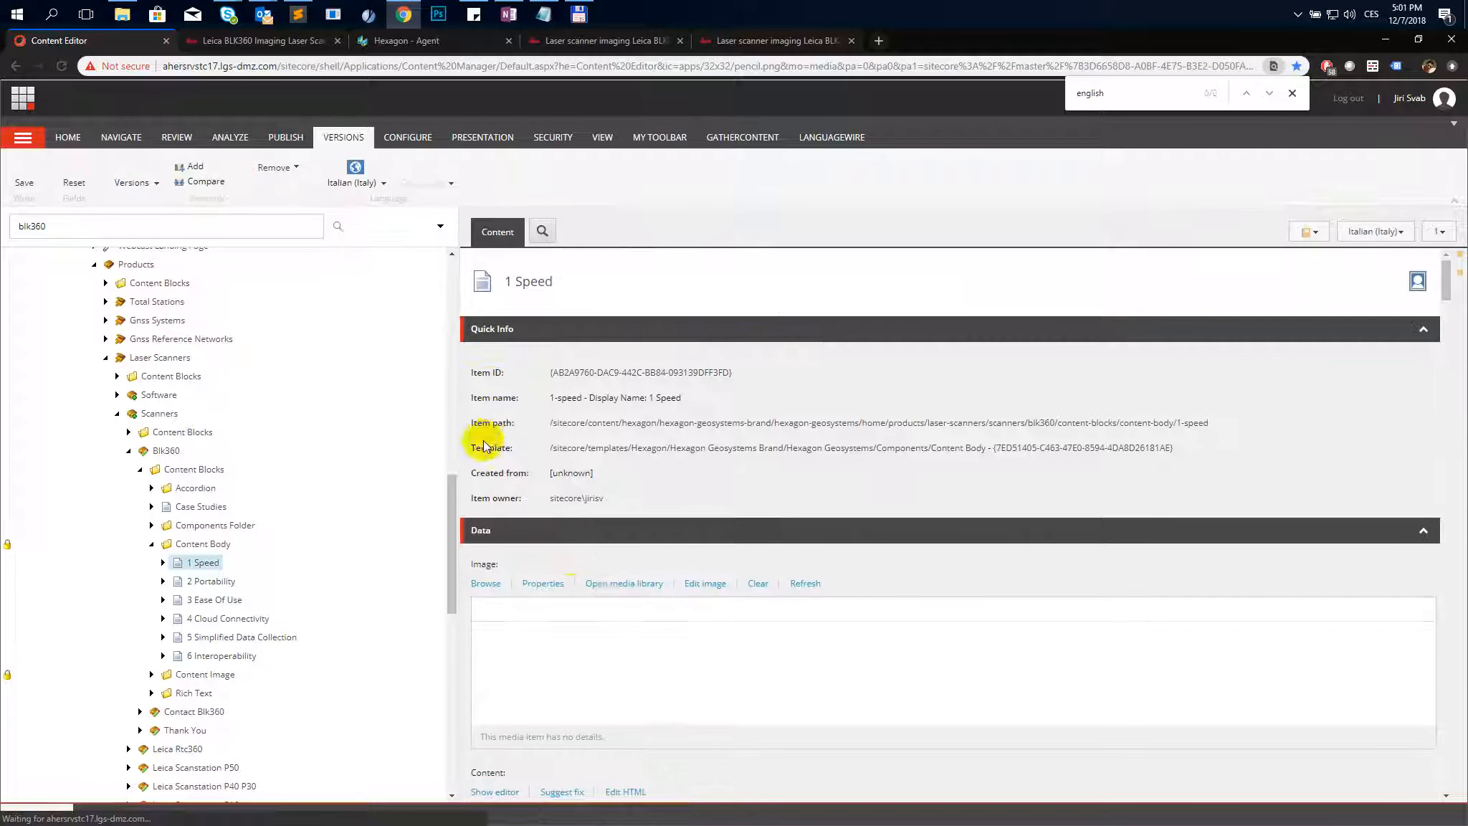
- Set the 1 Speed item's Title to "Velocità" and copy its Italian description from the text file
scroll(609, 584, "down", 5)
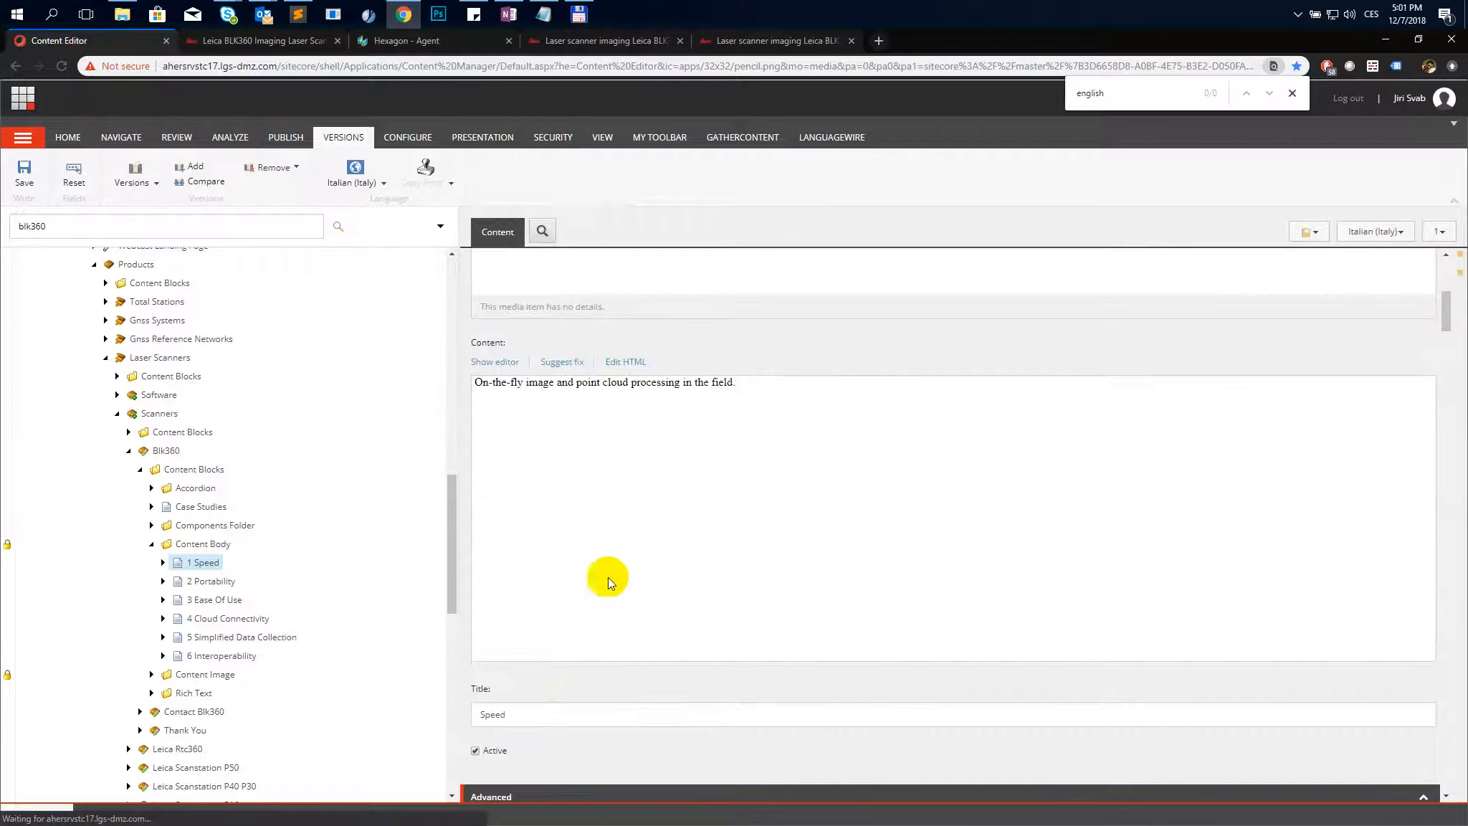
double_click(554, 708)
key("alt+Tab")
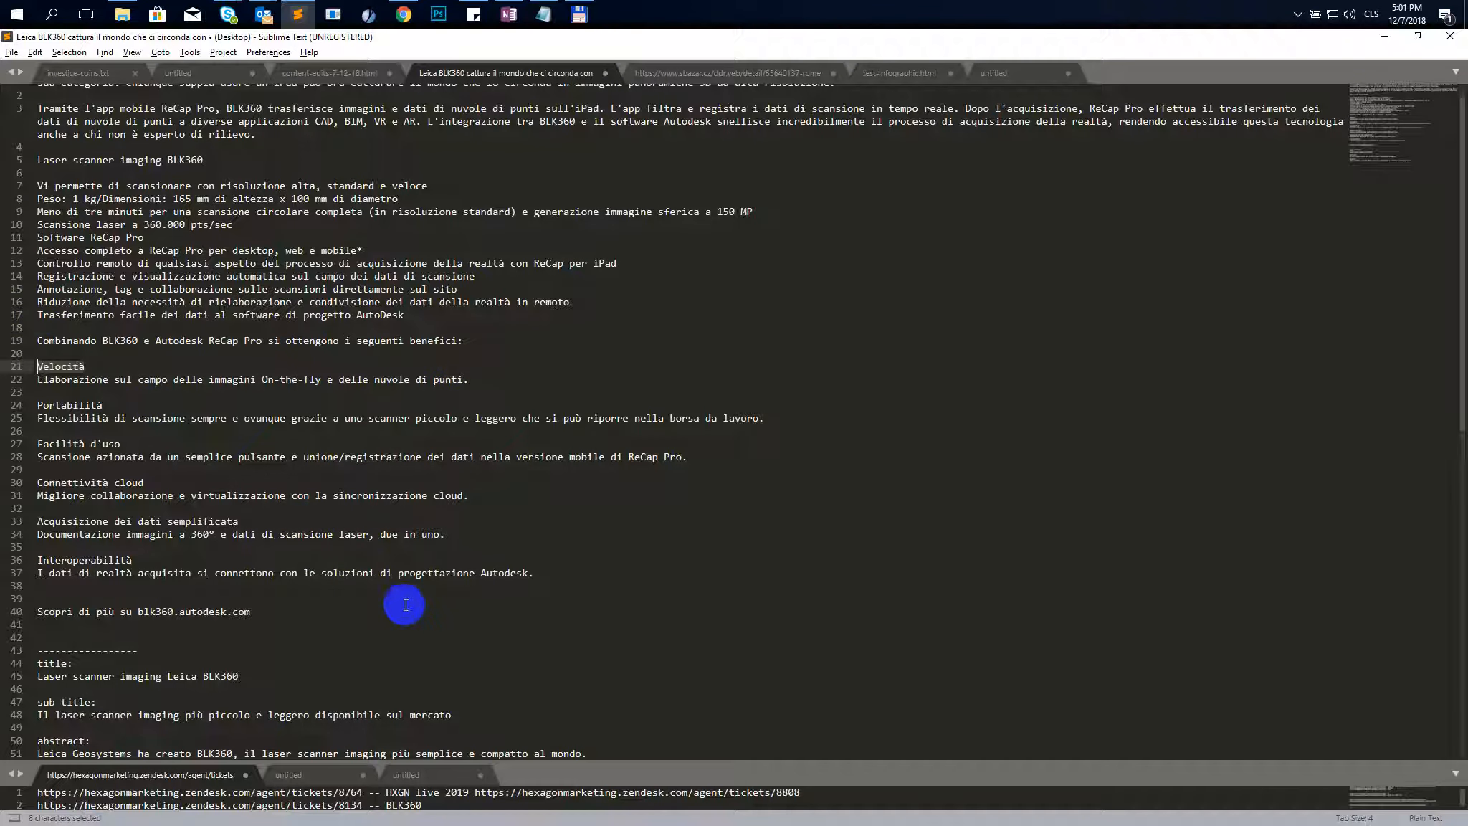
left_click_drag(475, 382, 14, 382)
key("ctrl+c")
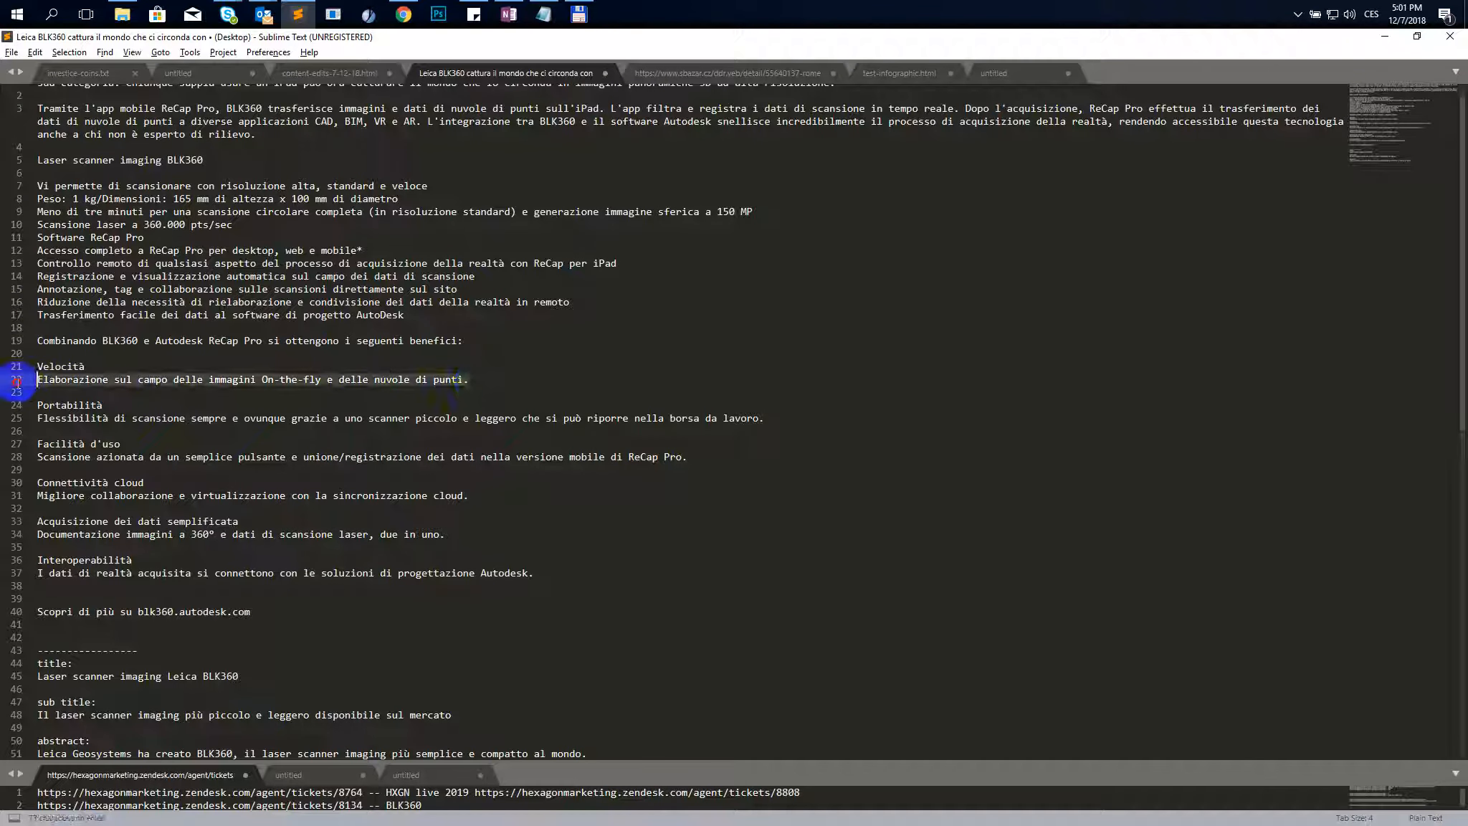
key("alt+Tab")
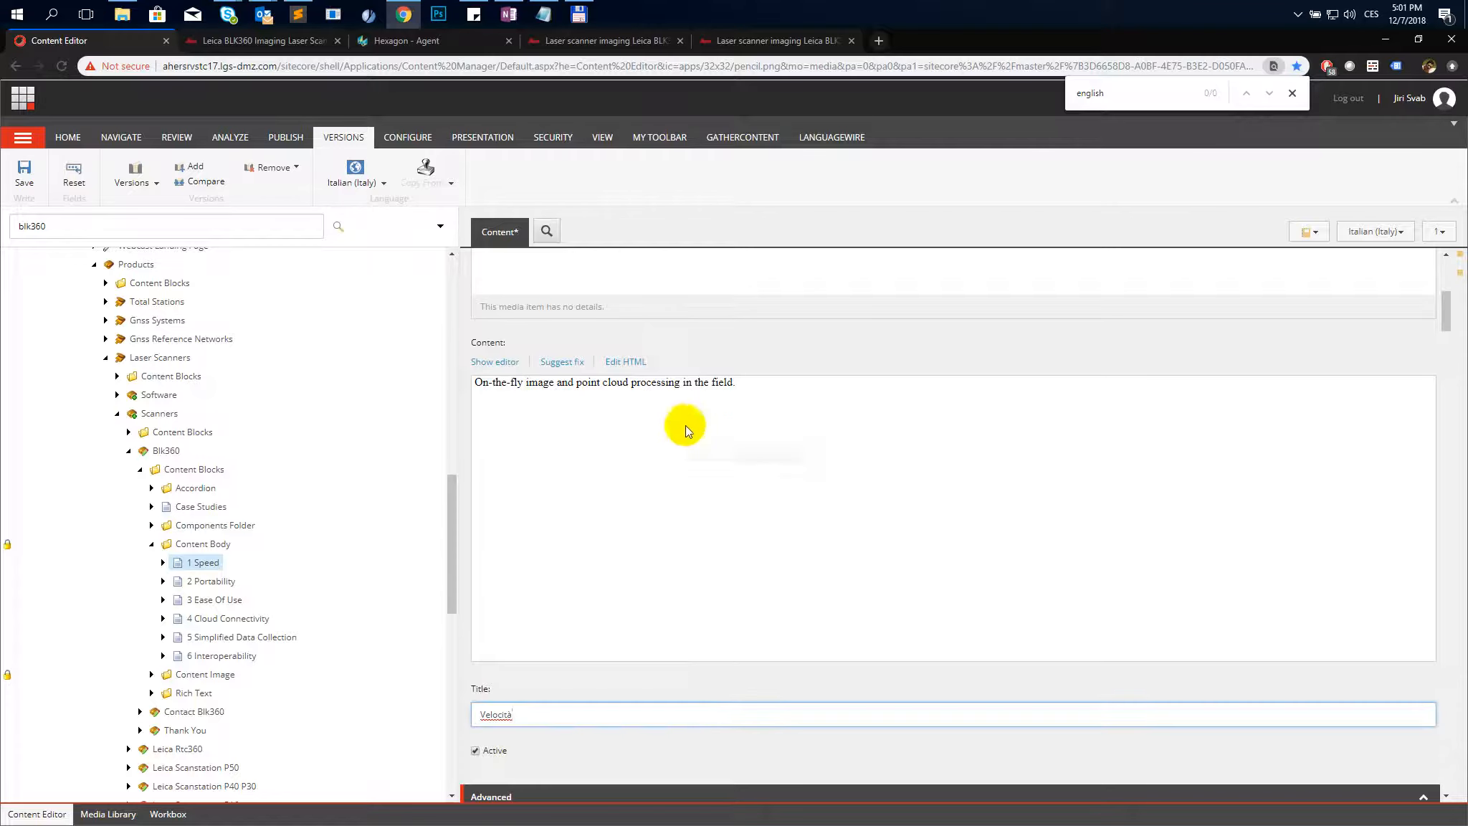
- Replace the 1 Speed Content HTML with "Elaborazione sul campo delle immagini On-the-fly e delle nuvole di punti." and save
left_click(624, 362)
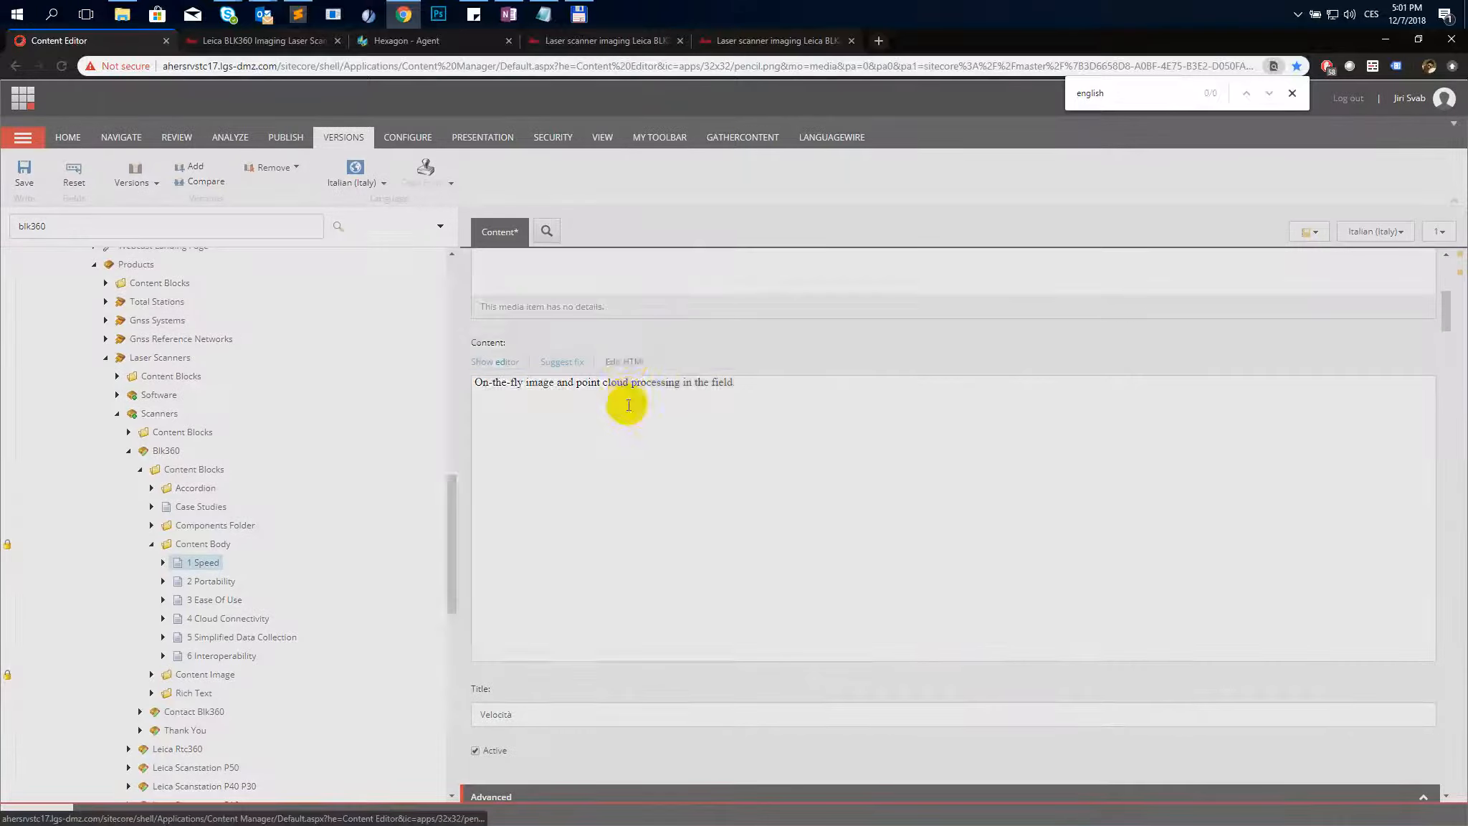
key("ctrl+a")
key("ctrl+v")
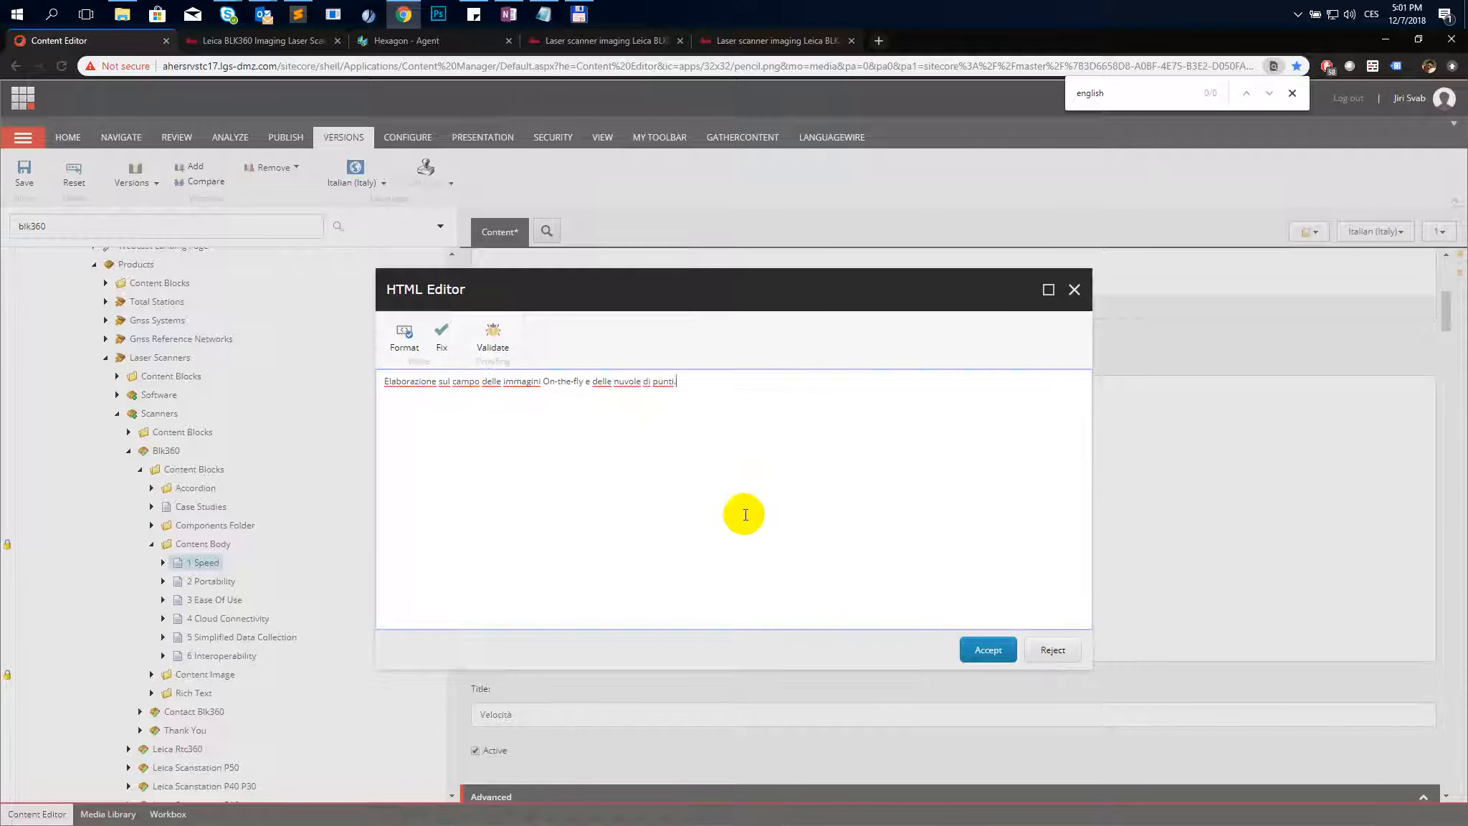
left_click(988, 650)
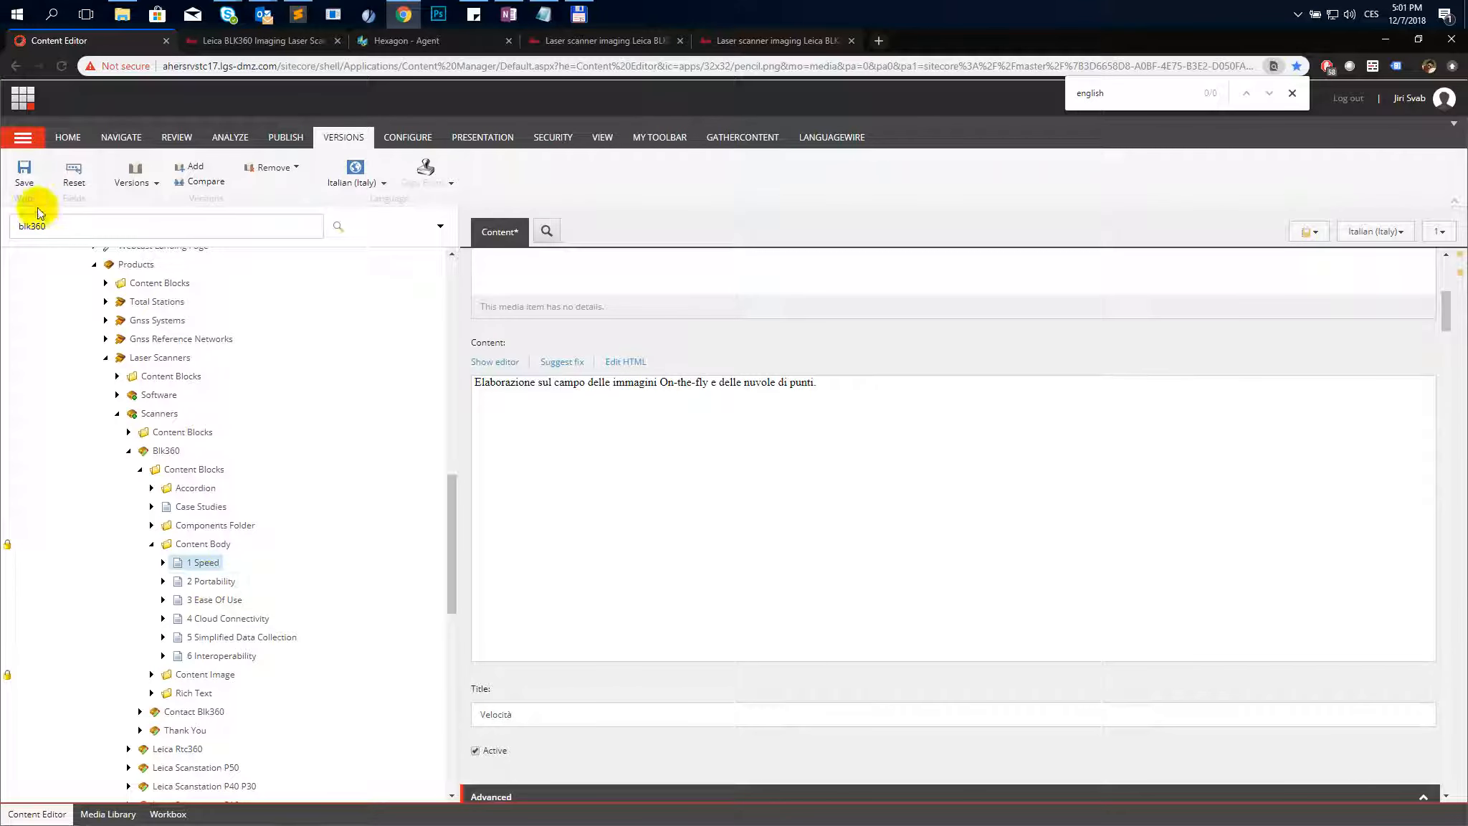
left_click(26, 180)
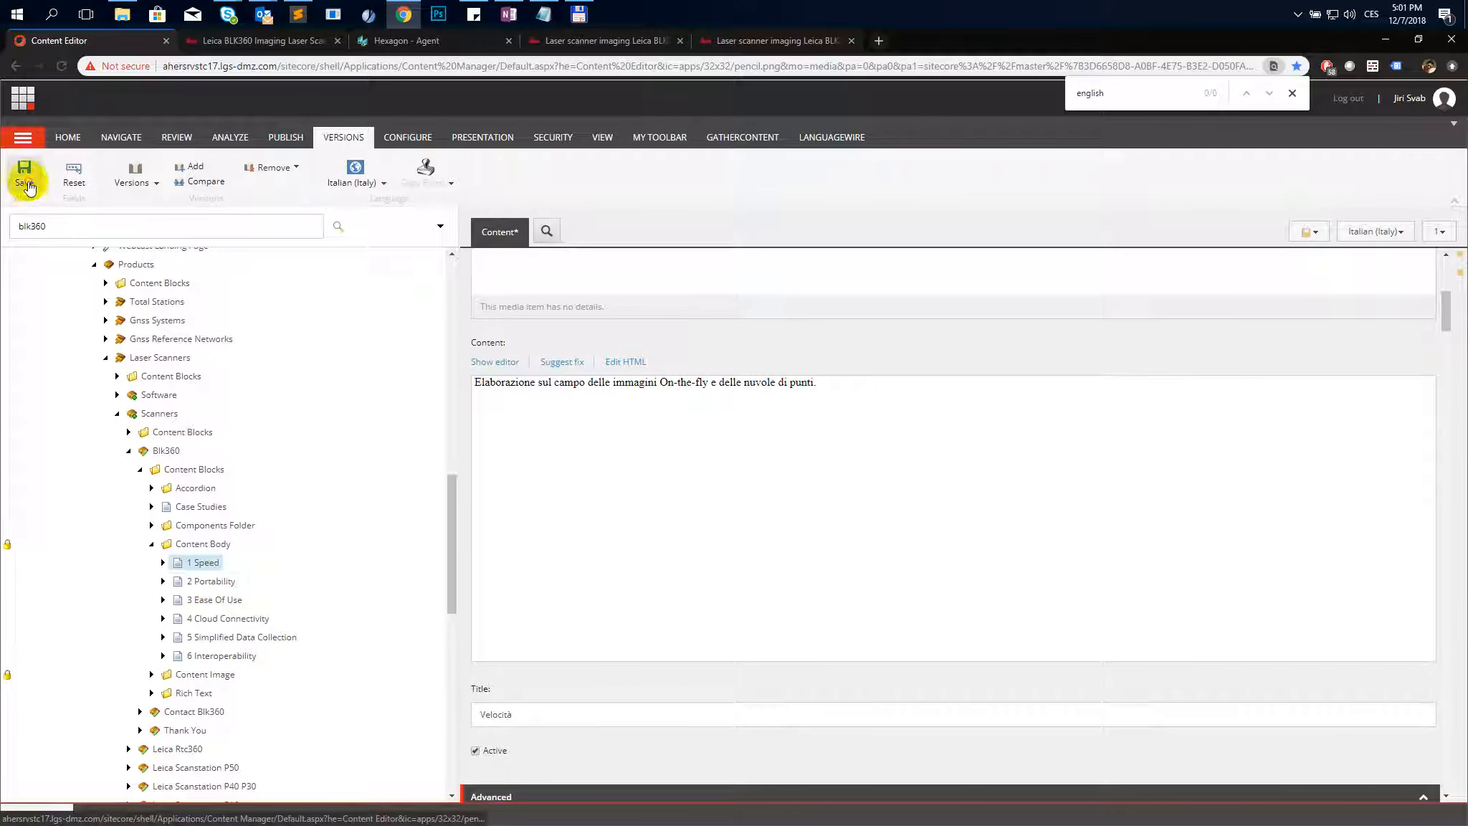
- Open the 2 Portability content body item and add an Italian version copied from English
left_click(215, 582)
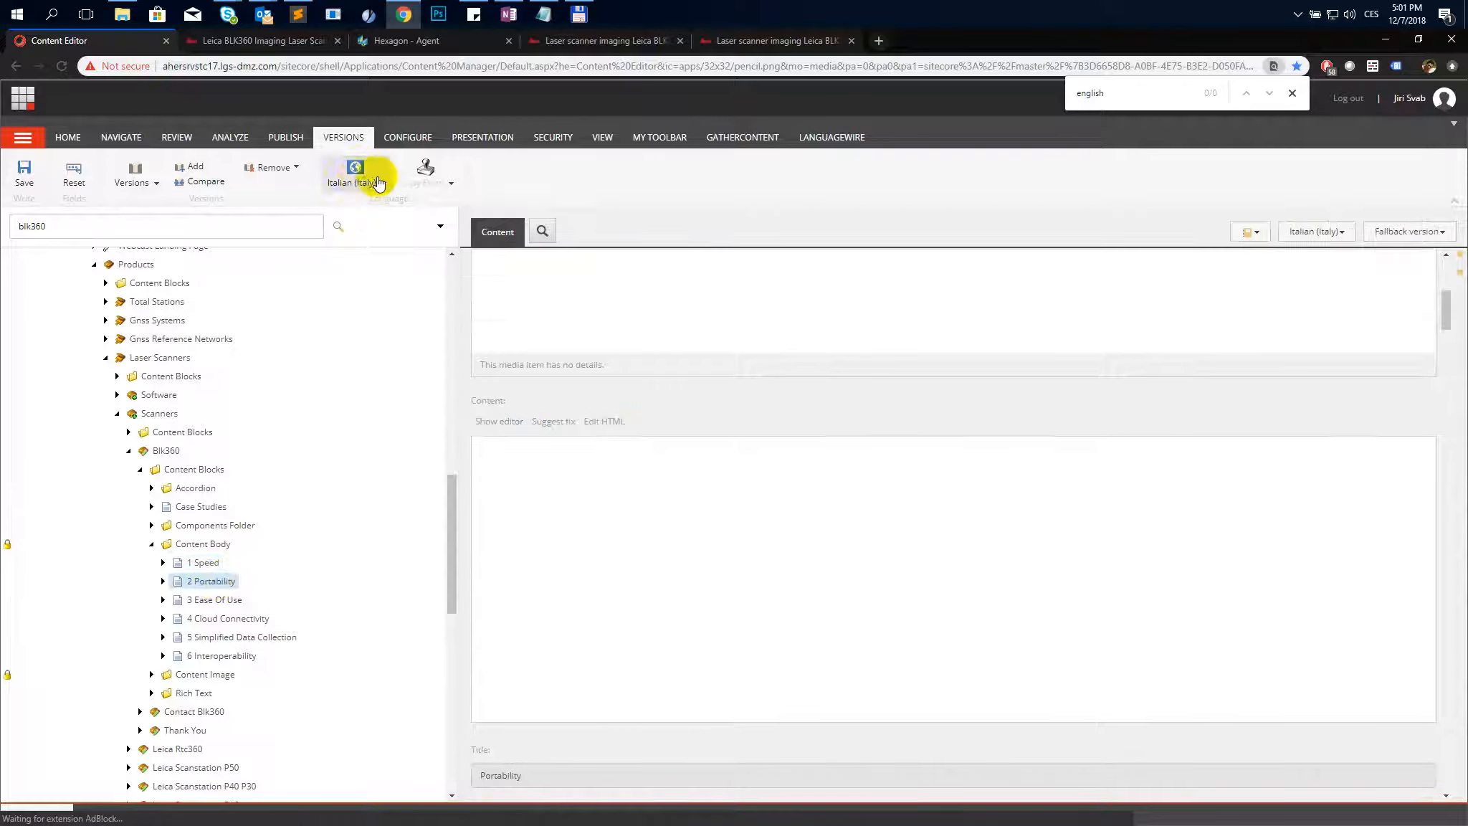
left_click(388, 184)
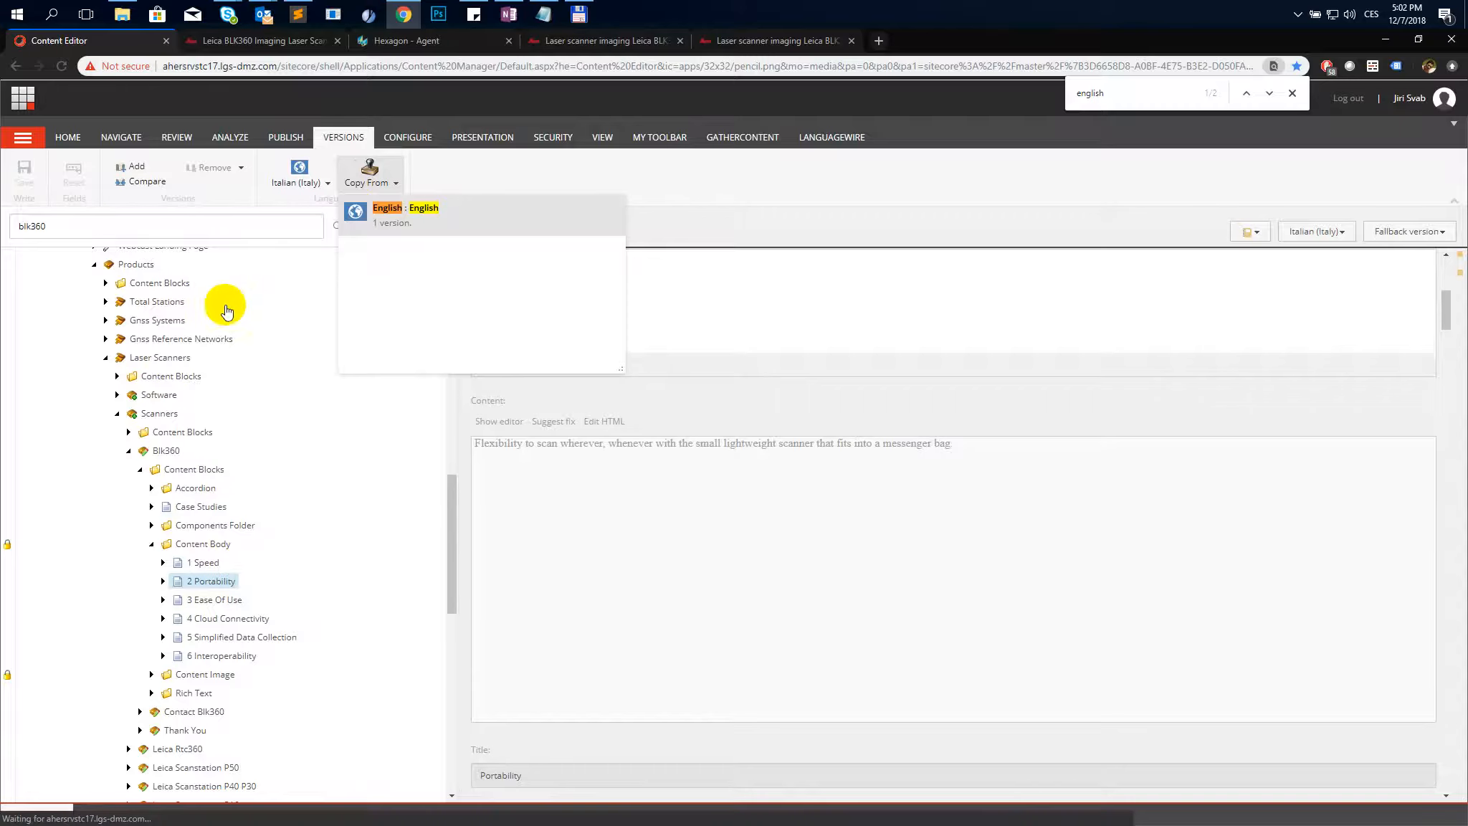
- Copy the Italian heading from the text file and set the Portability item's Title to "Portabilità"
key("alt+Tab")
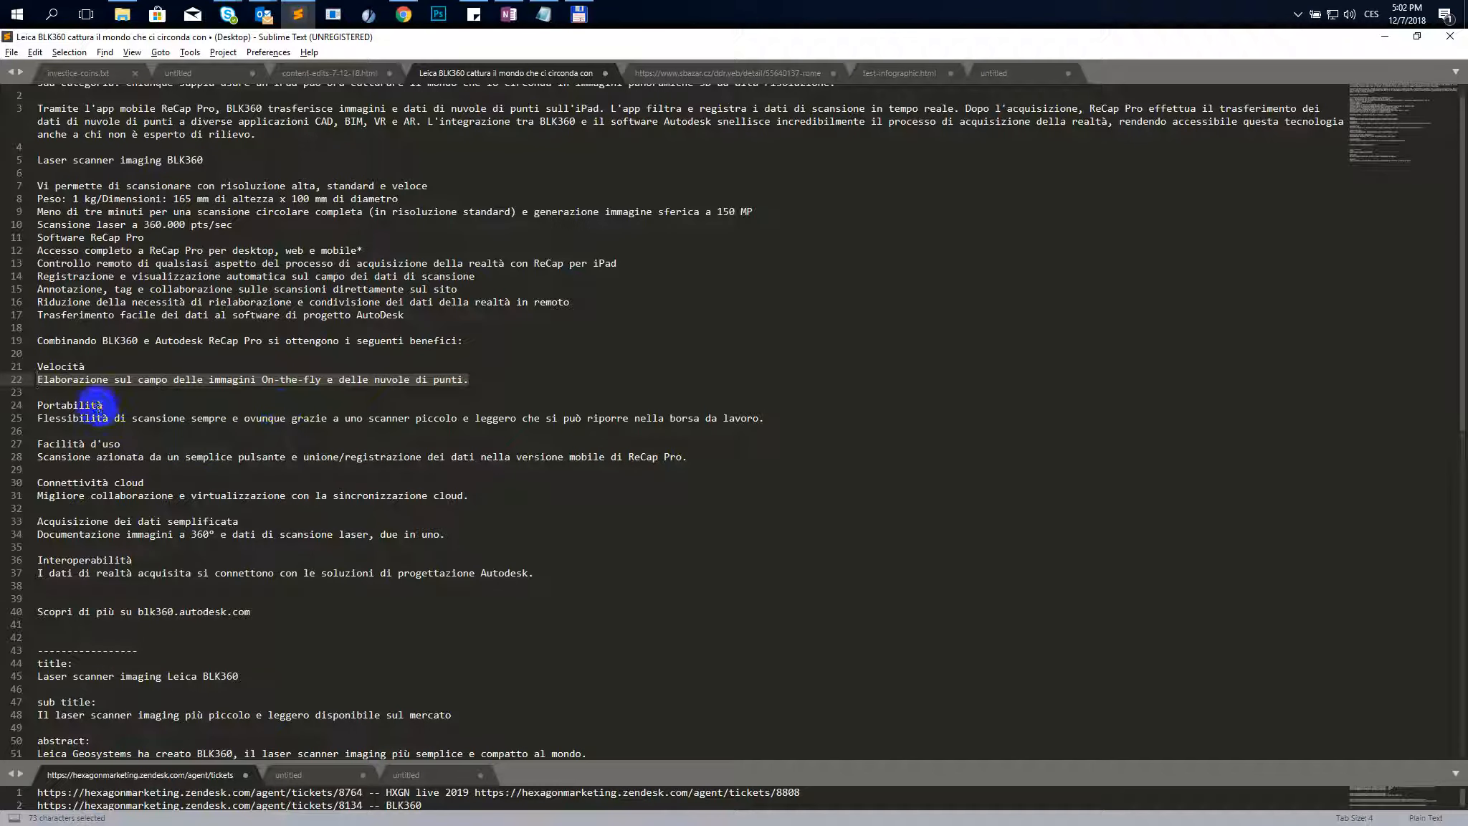
left_click(37, 405)
key("alt+Tab")
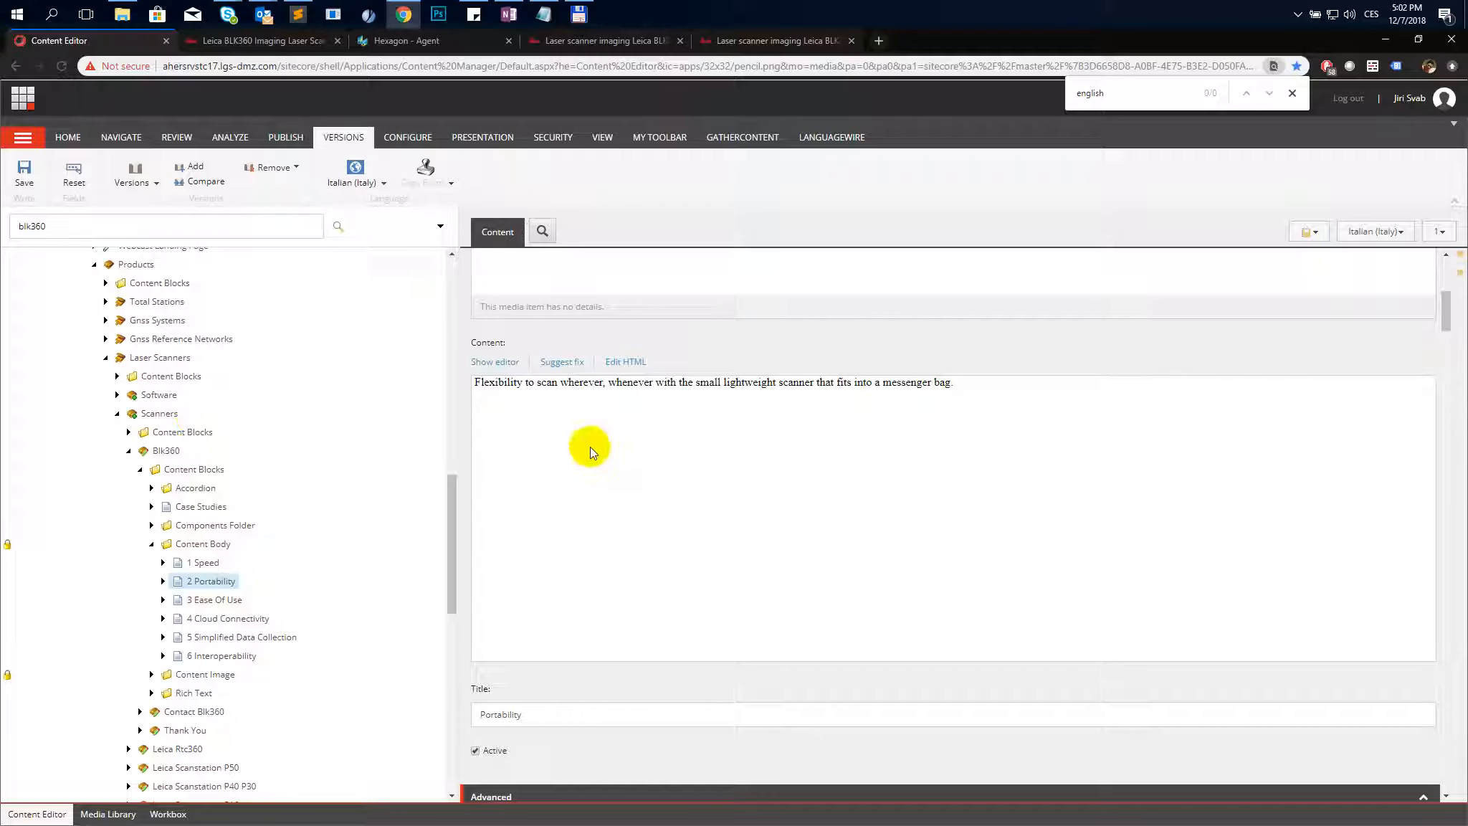
scroll(518, 372, "up", 2)
scroll(519, 416, "down", 3)
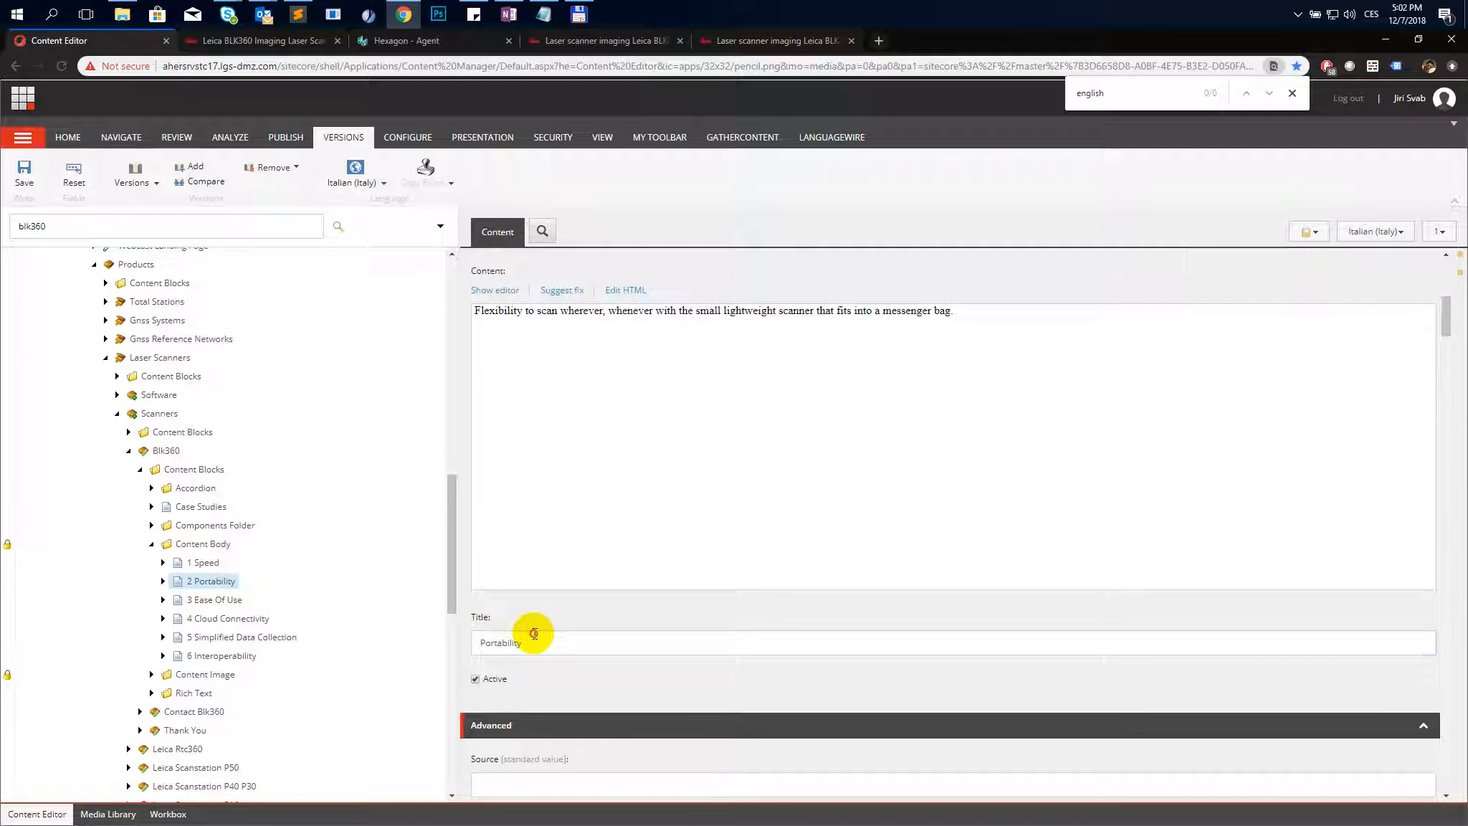
left_click(534, 633)
key("ctrl+a")
type("Portabilità")
- Replace the Portability Content HTML with "Flessibilità di scansione sempre e ovunque grazie a uno scanner piccolo e leggero che si può riporre nella borsa da lavoro."
key("alt+Tab")
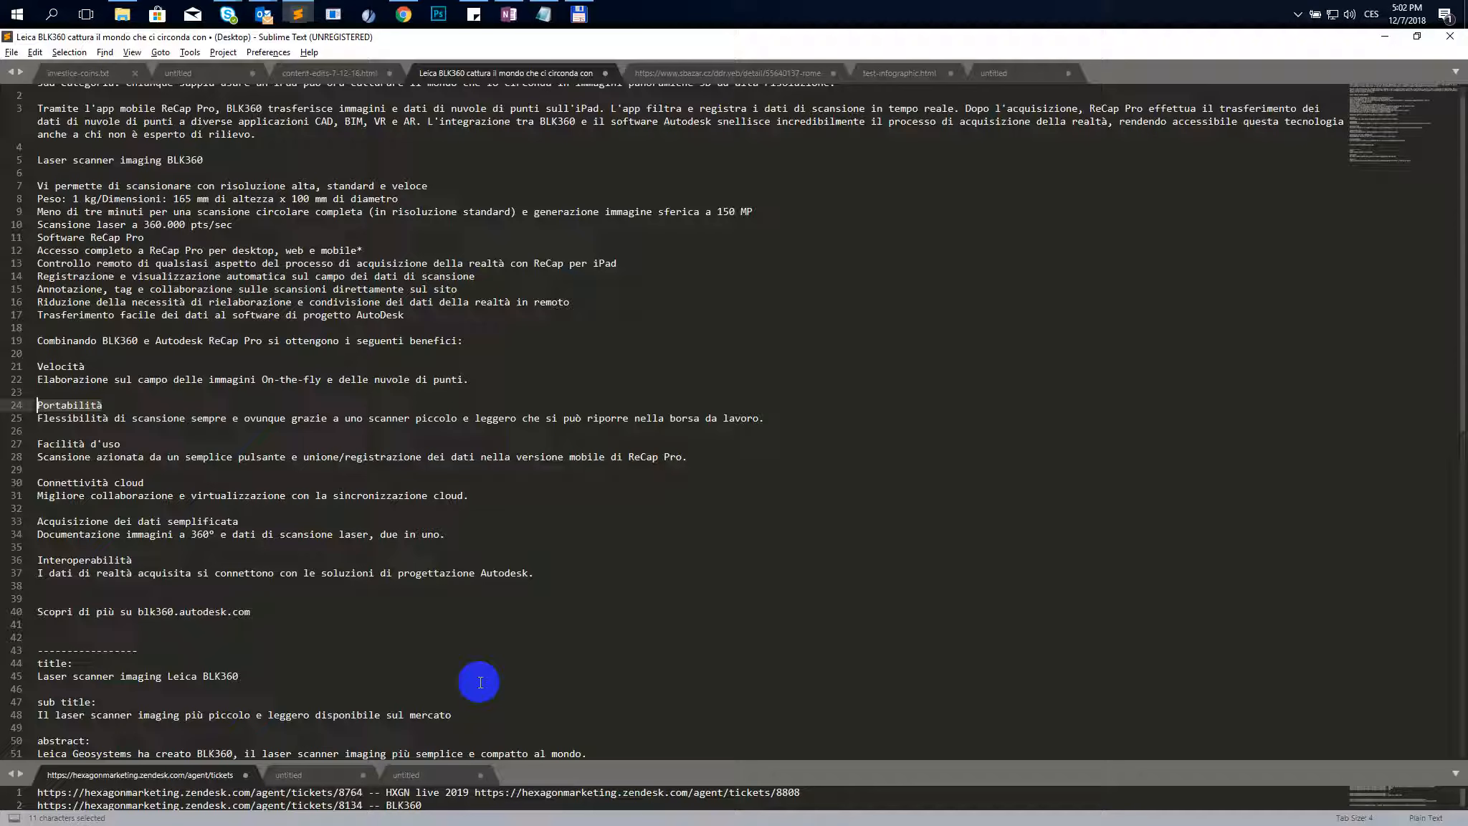
left_click_drag(765, 422, 32, 420)
key("ctrl+c")
key("alt+Tab")
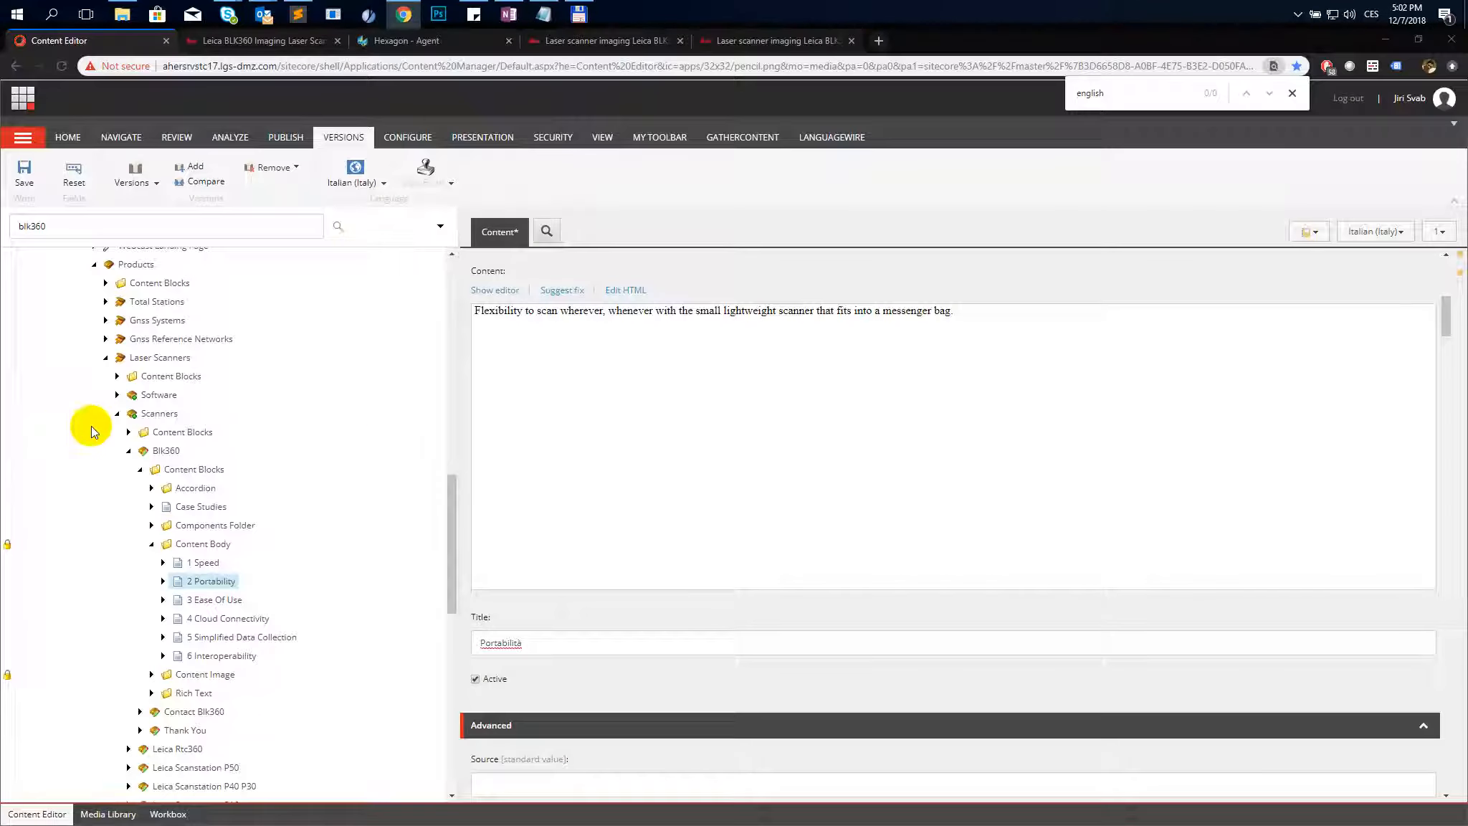
left_click(633, 290)
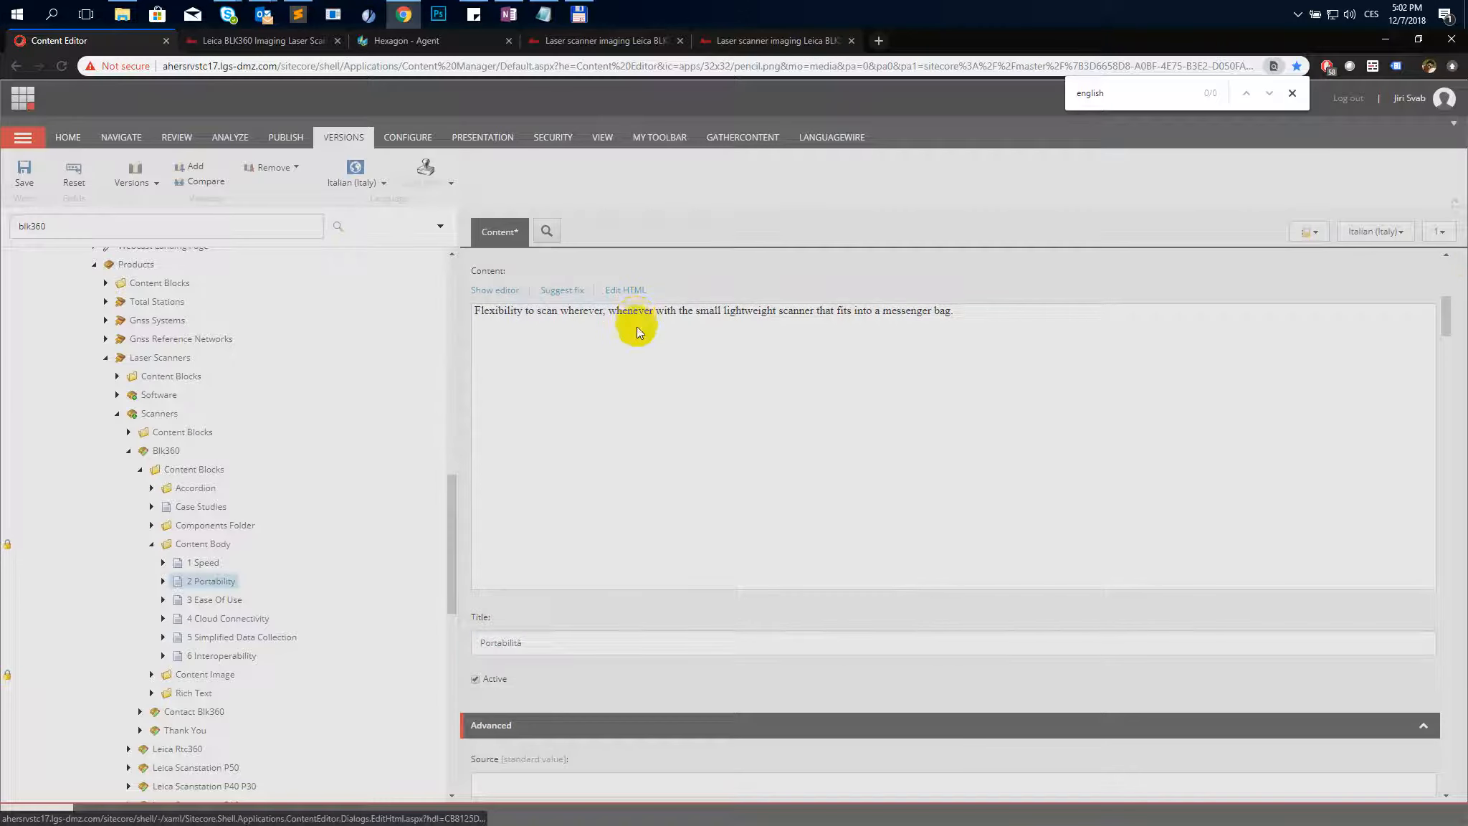
triple_click(635, 376)
key("ctrl+v")
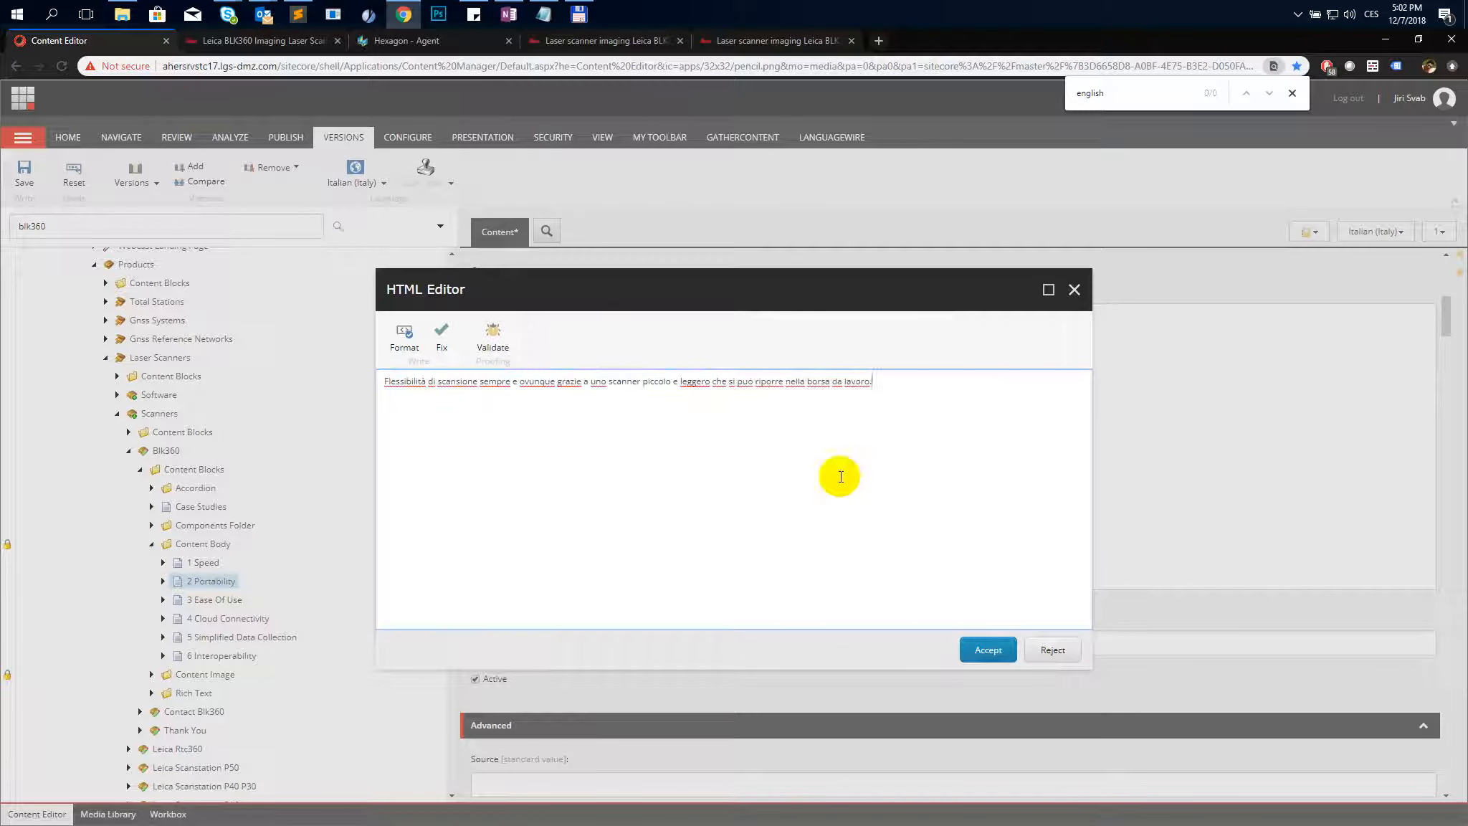
left_click(976, 650)
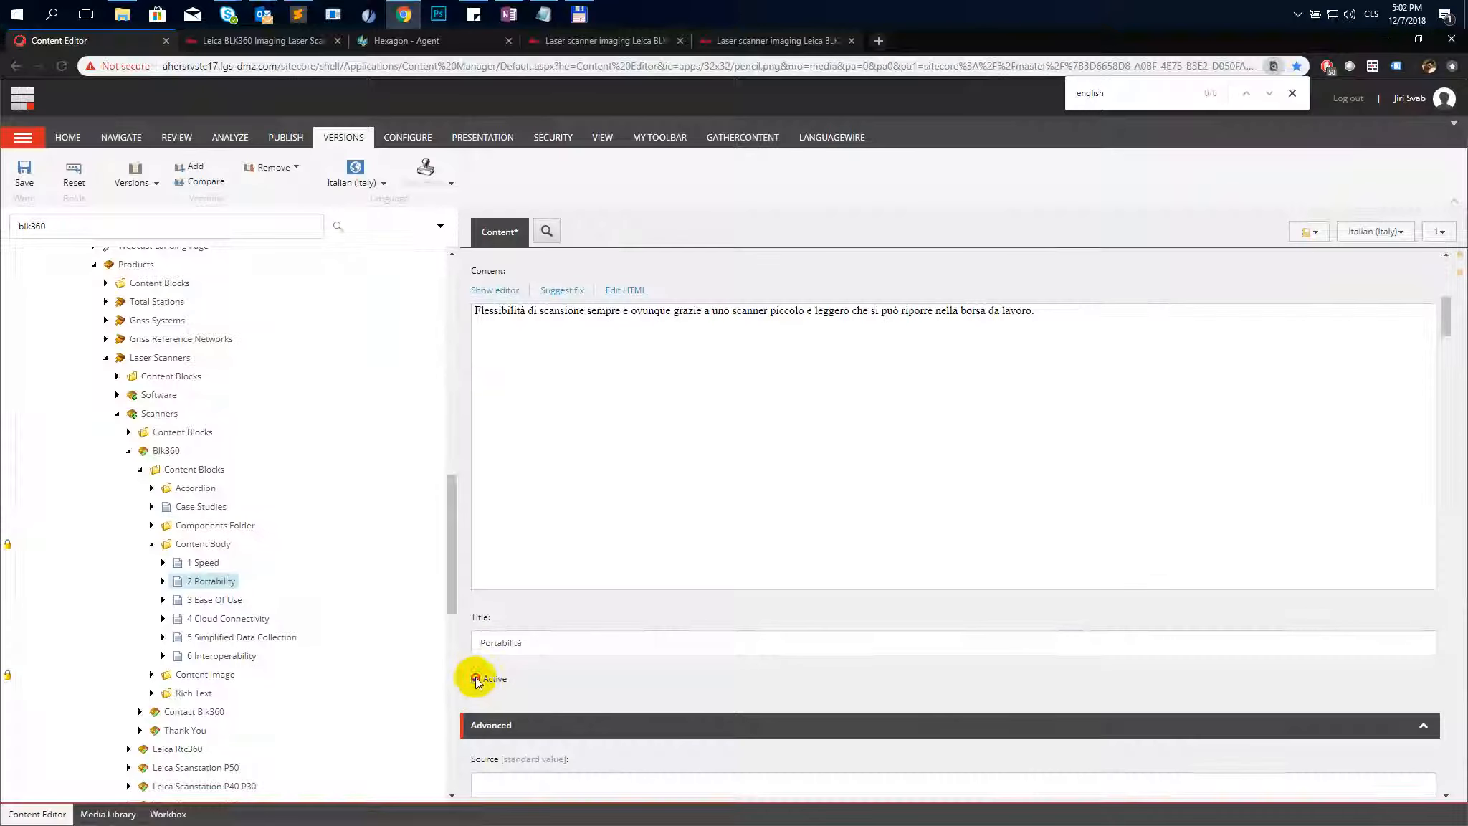
- Copy the next Italian heading from the text file and save the Portability item
key("alt+Tab")
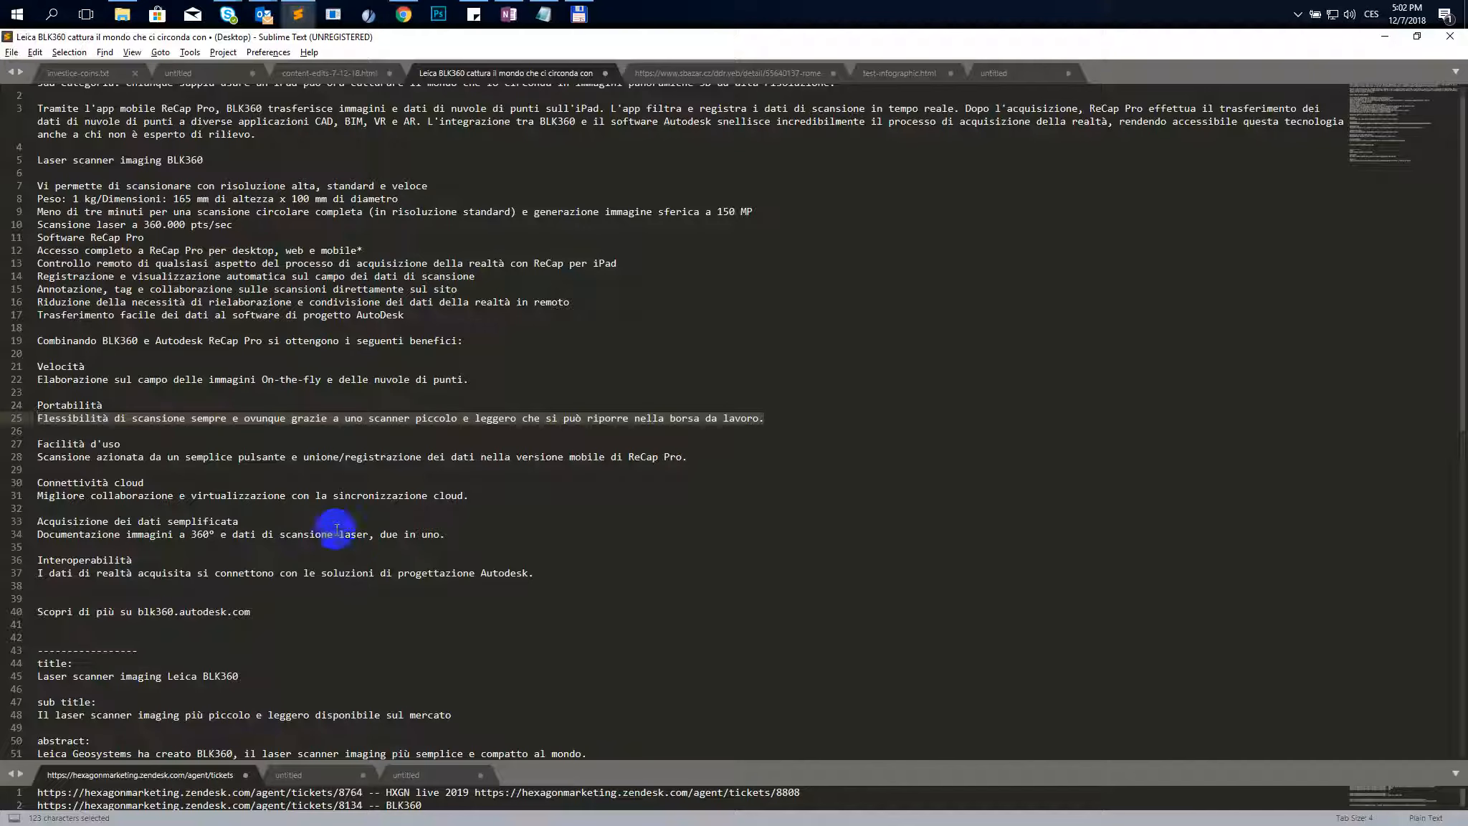
left_click(48, 445)
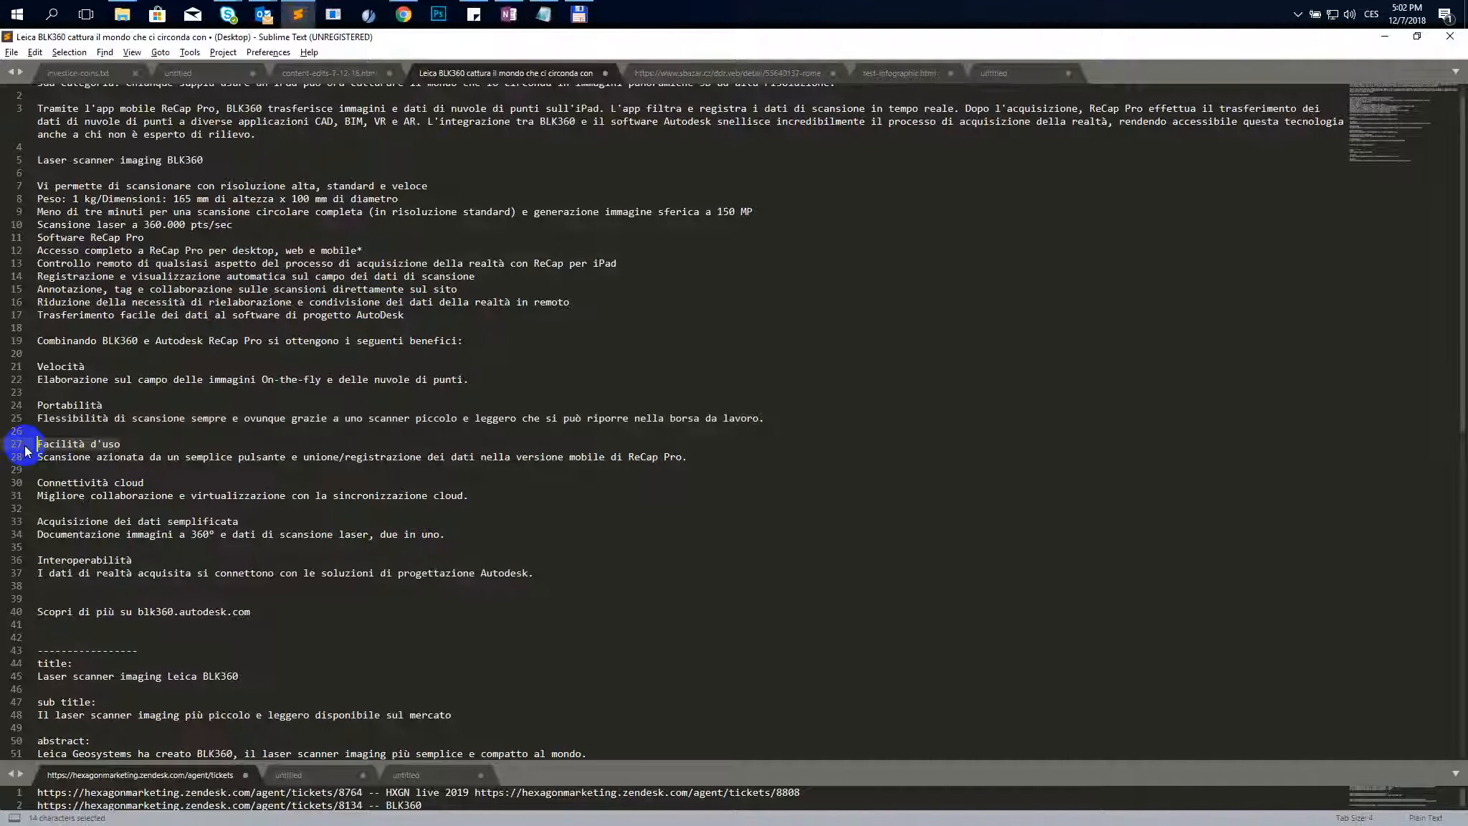
key("alt+Tab")
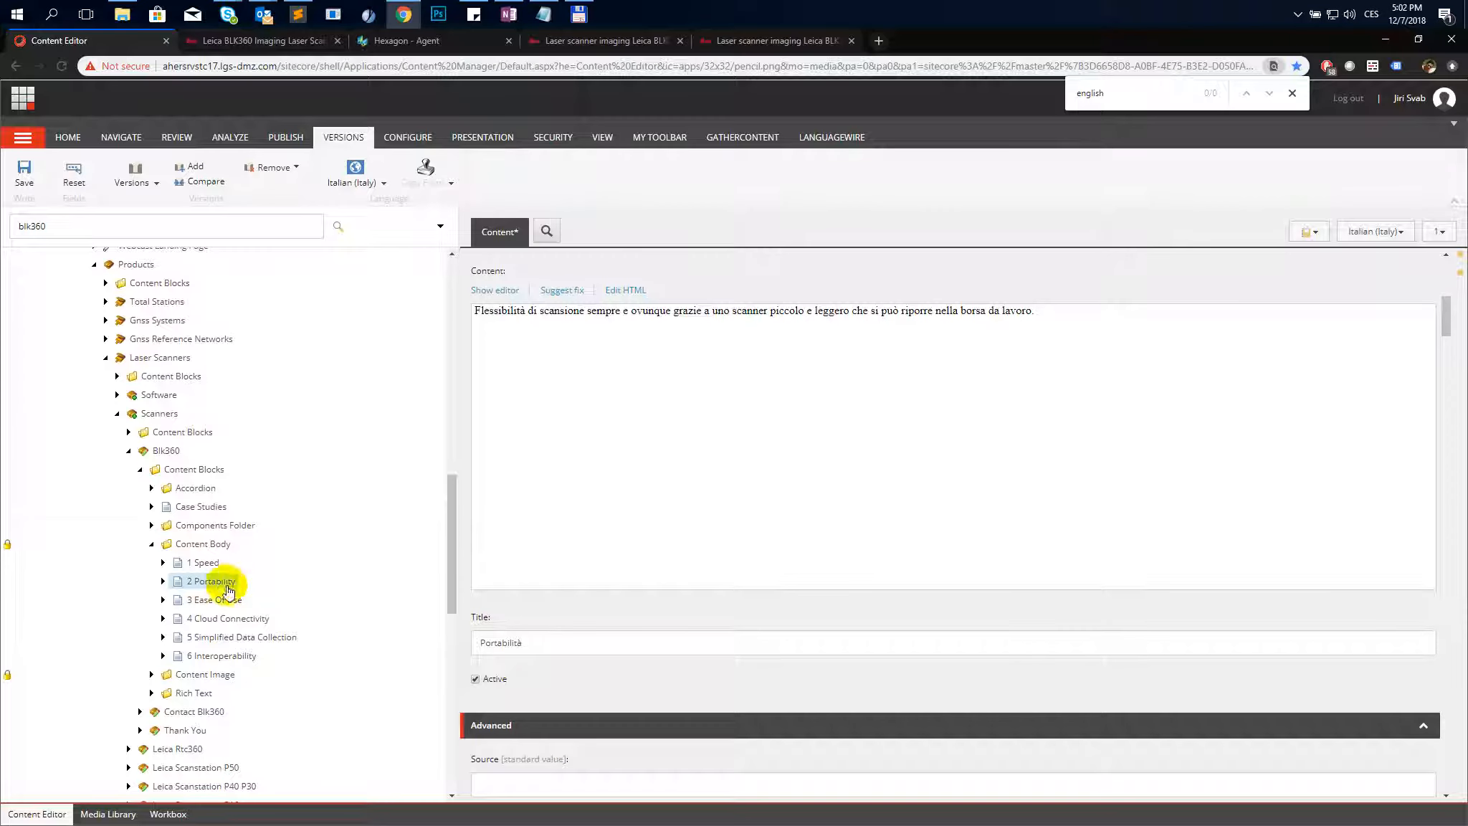
left_click(28, 187)
- Open 3 Ease Of Use, add an Italian version copied from English, and set its Title to "Facilità d'uso"
left_click(215, 600)
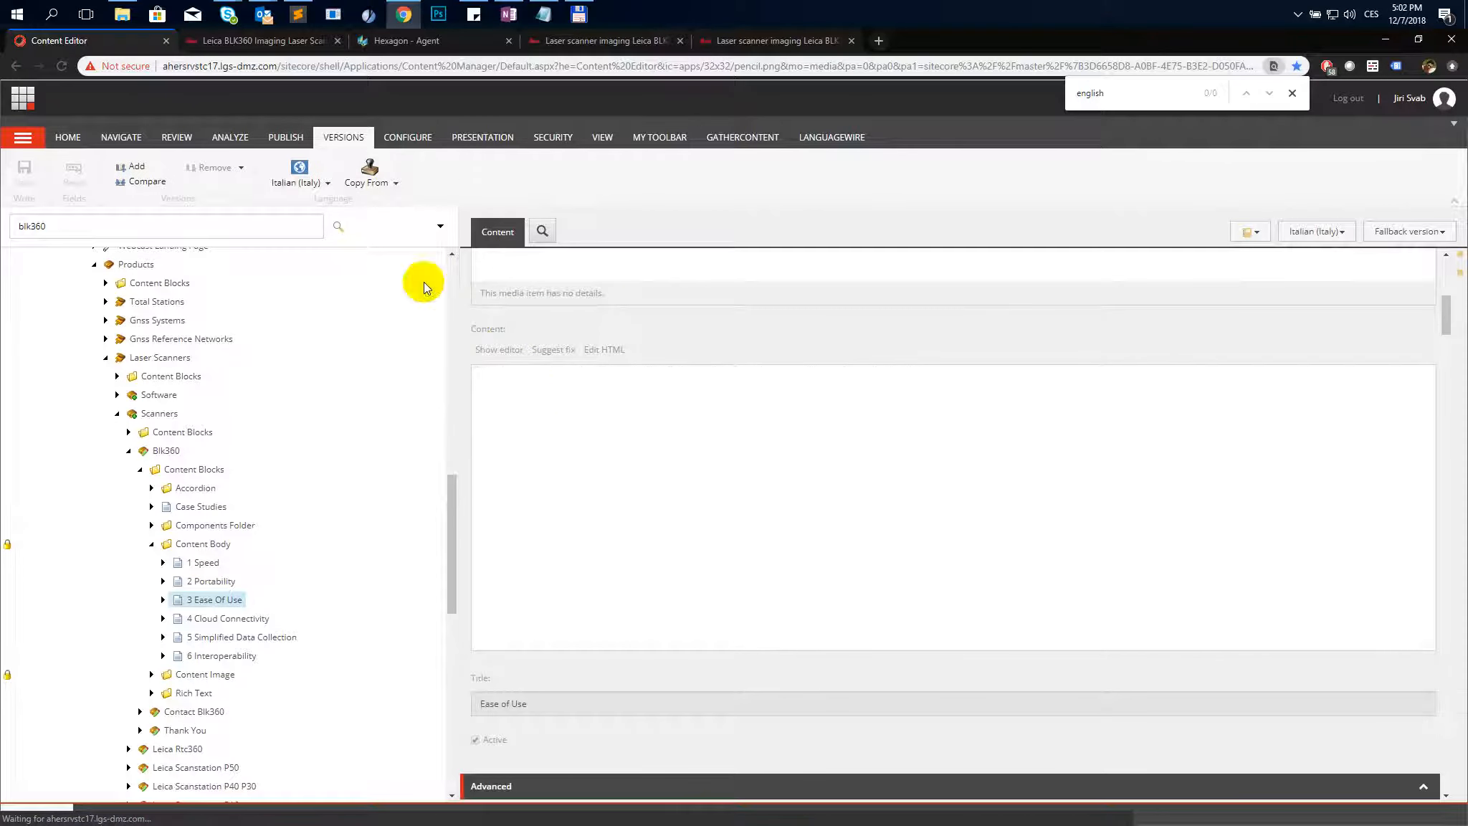
left_click(388, 188)
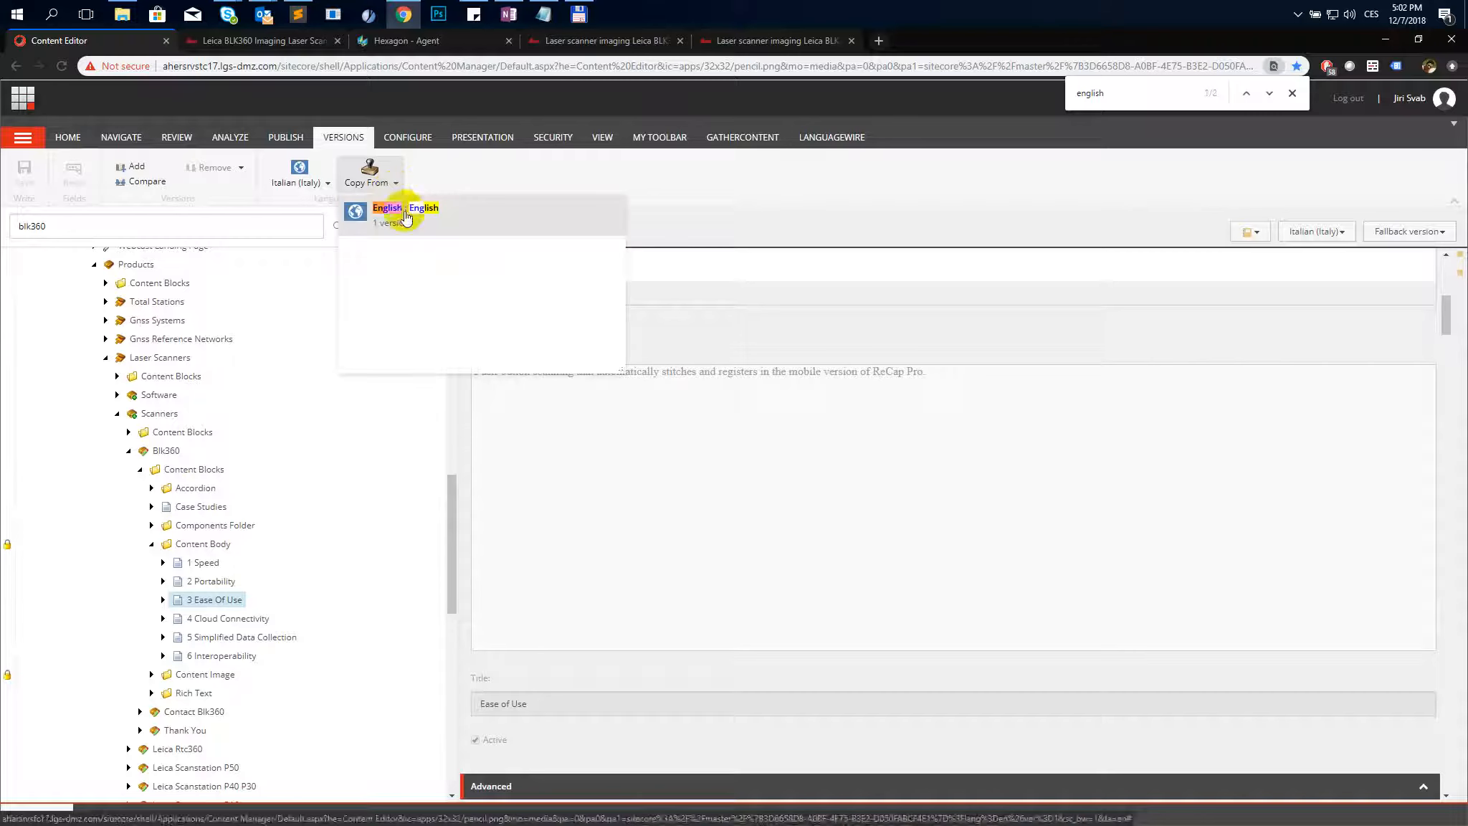
left_click(406, 215)
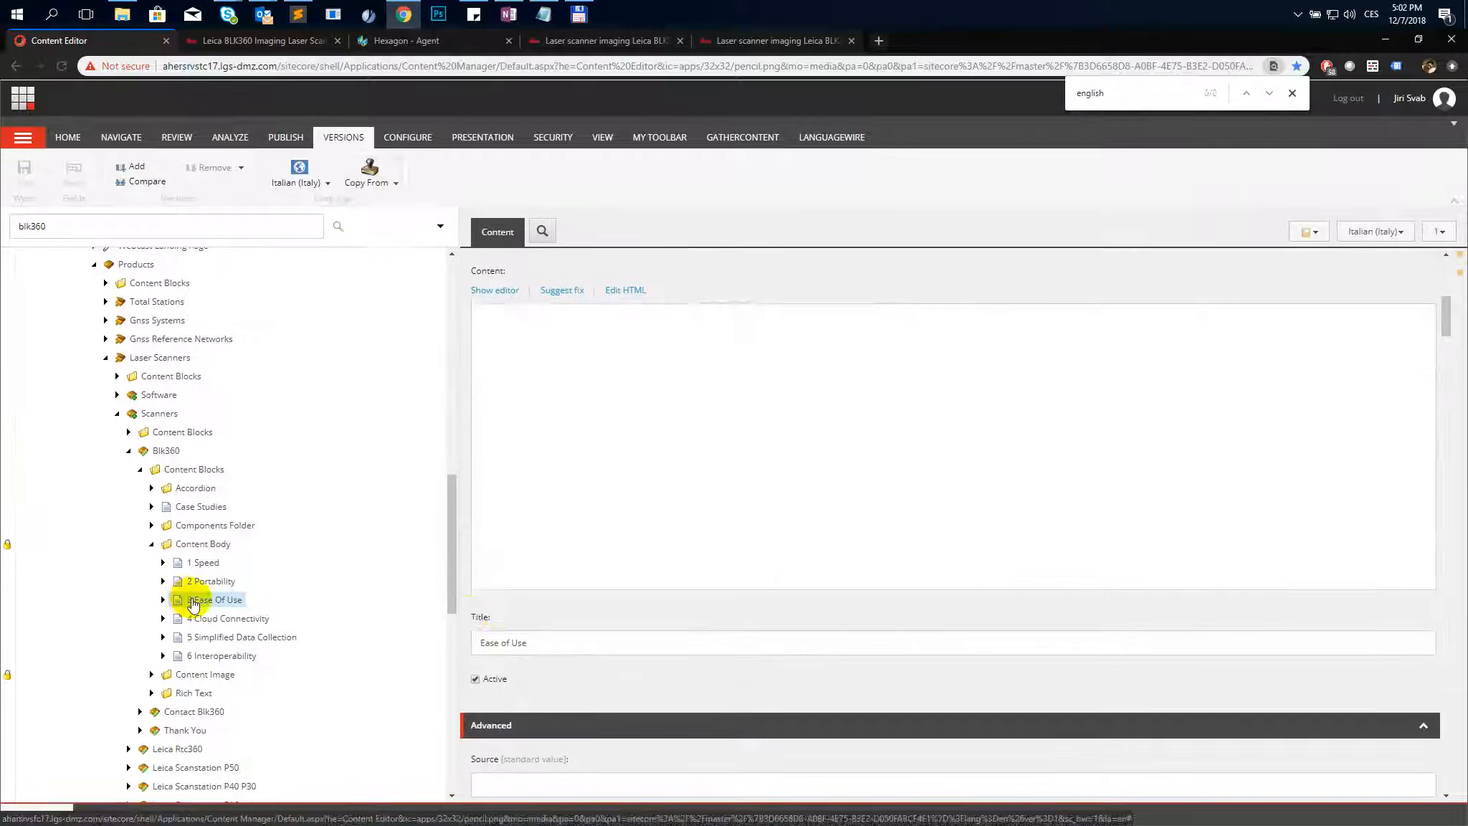
triple_click(541, 645)
type("Facilità d'uso")
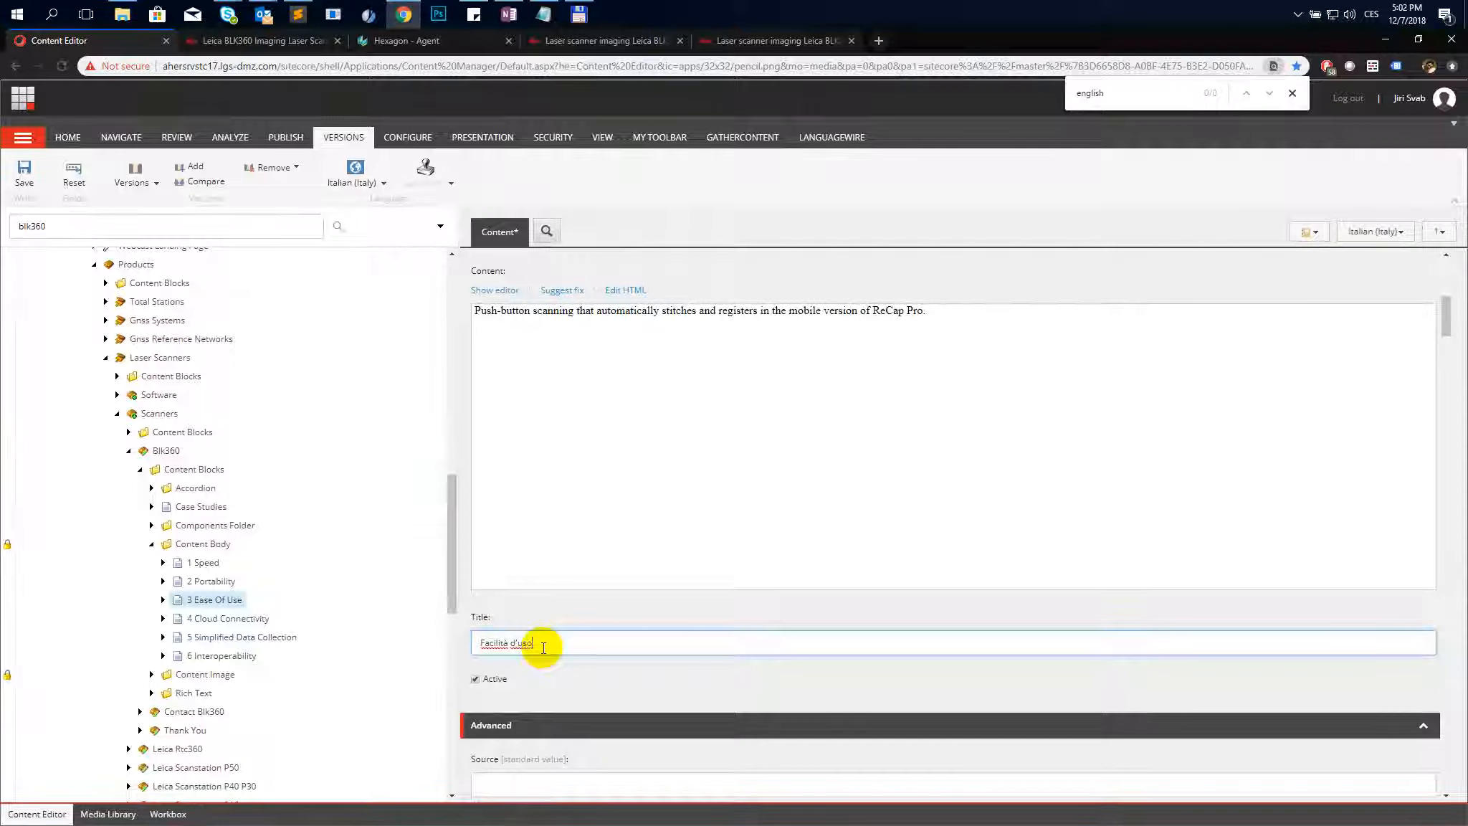
- Replace the Ease Of Use Content HTML with "Scansione azionata da un semplice pulsante e unione/registrazione dei dati nella versione mobile di ReCap Pro." and save
key("alt+Tab")
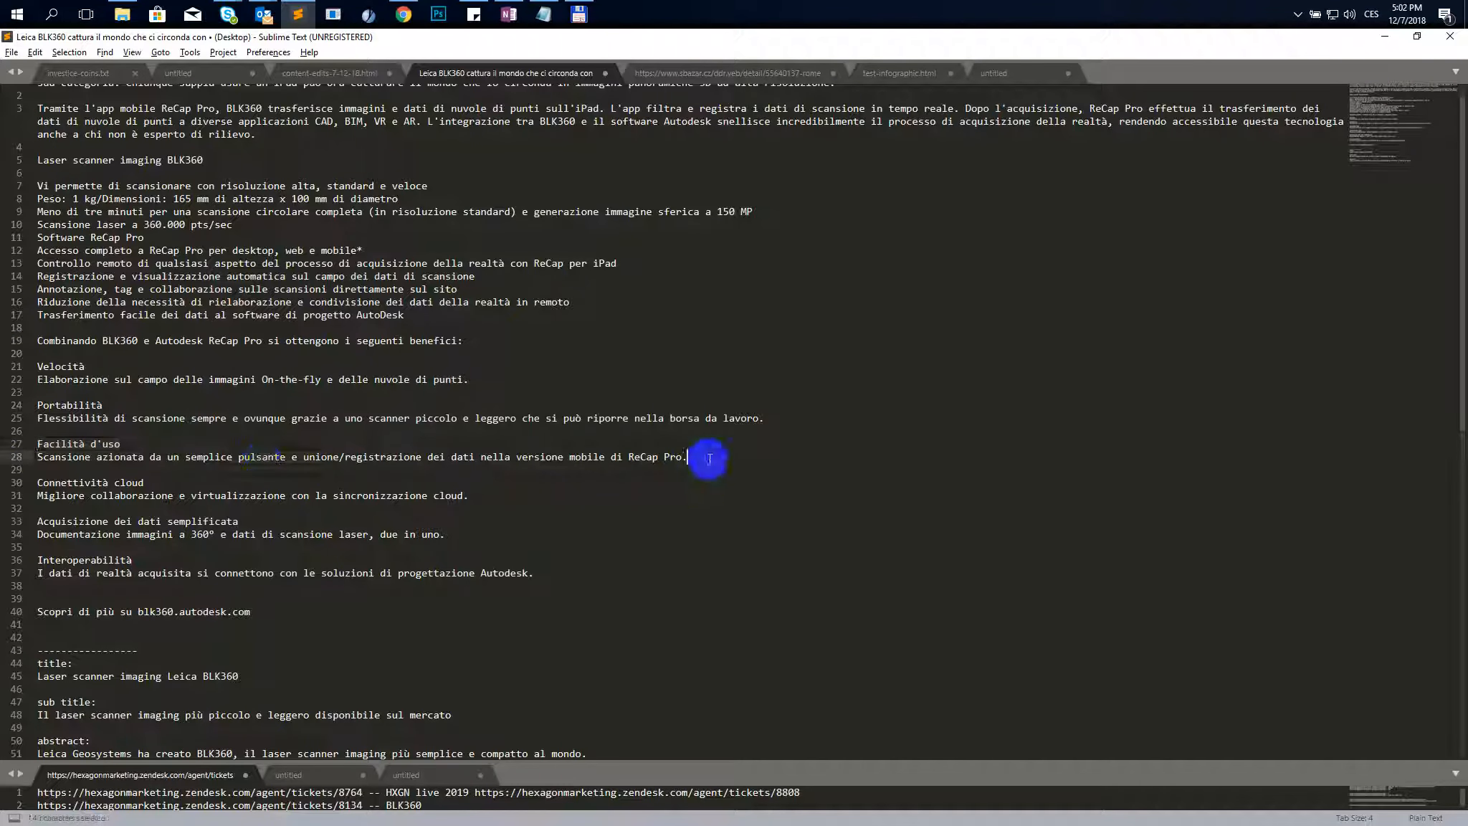
left_click_drag(692, 458, 37, 457)
key("ctrl+c")
key("alt+Tab")
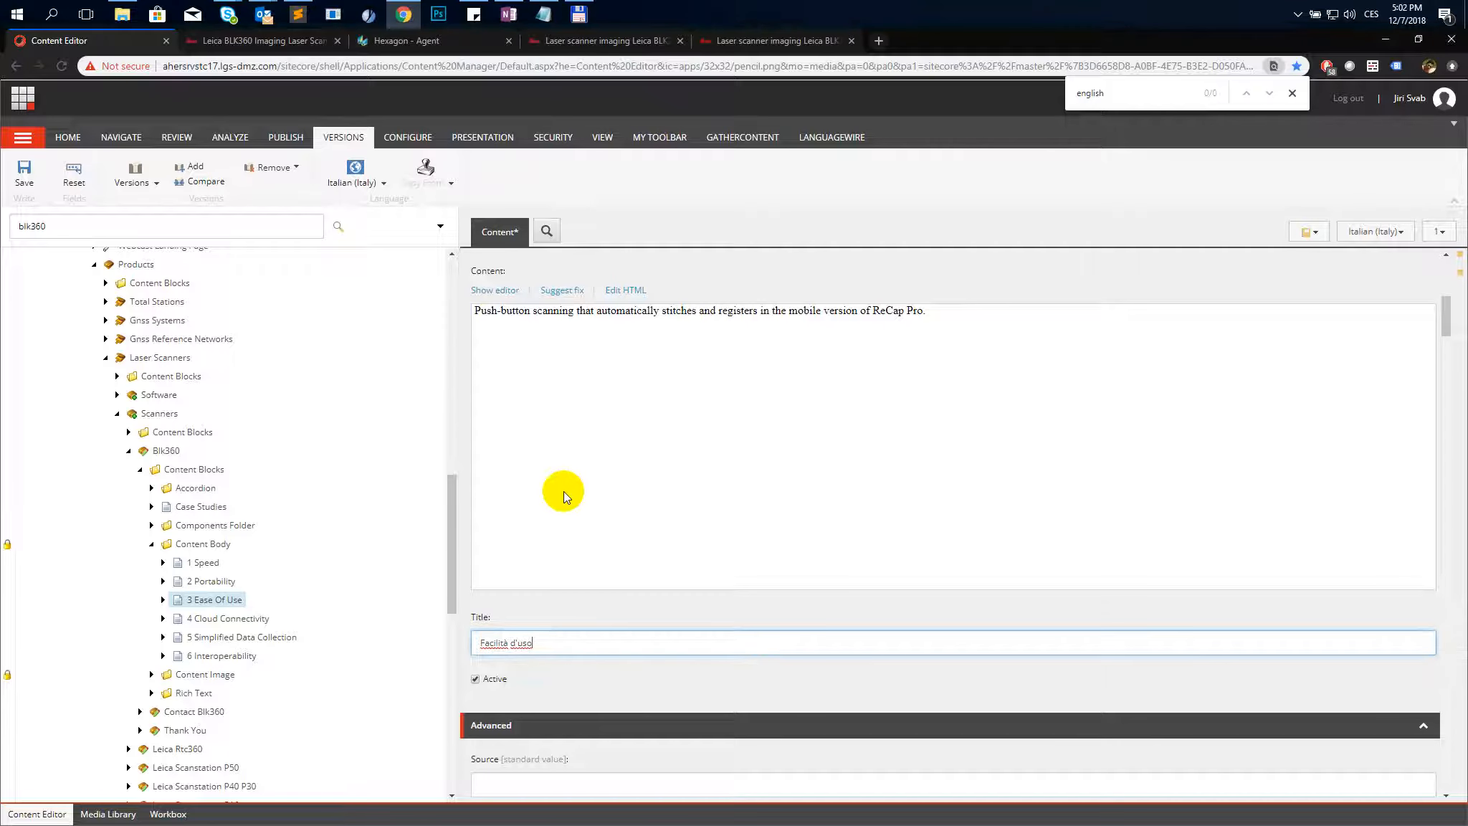
left_click(610, 292)
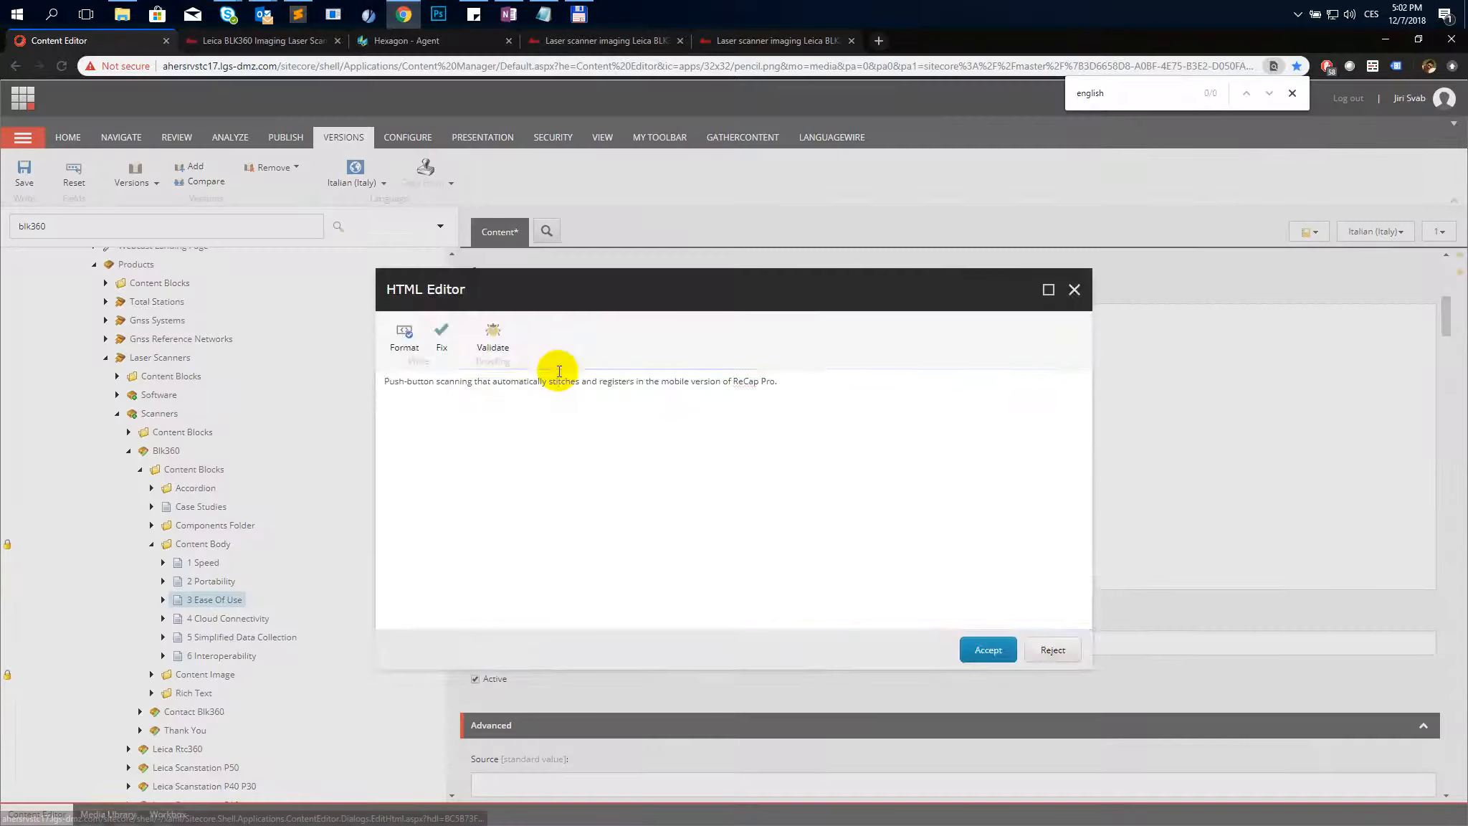
key("ctrl+a")
key("ctrl+v")
left_click(982, 648)
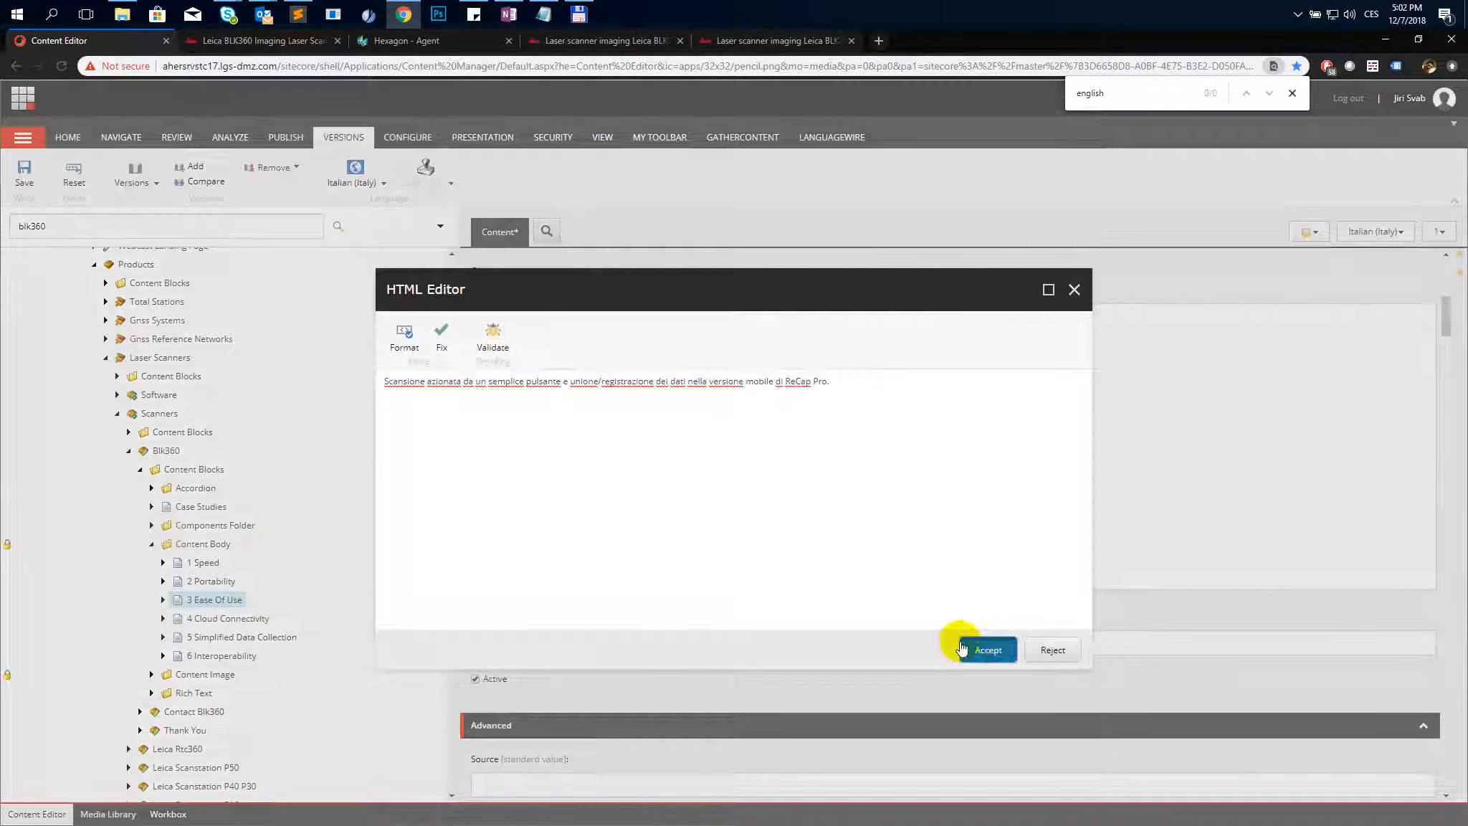
left_click(25, 172)
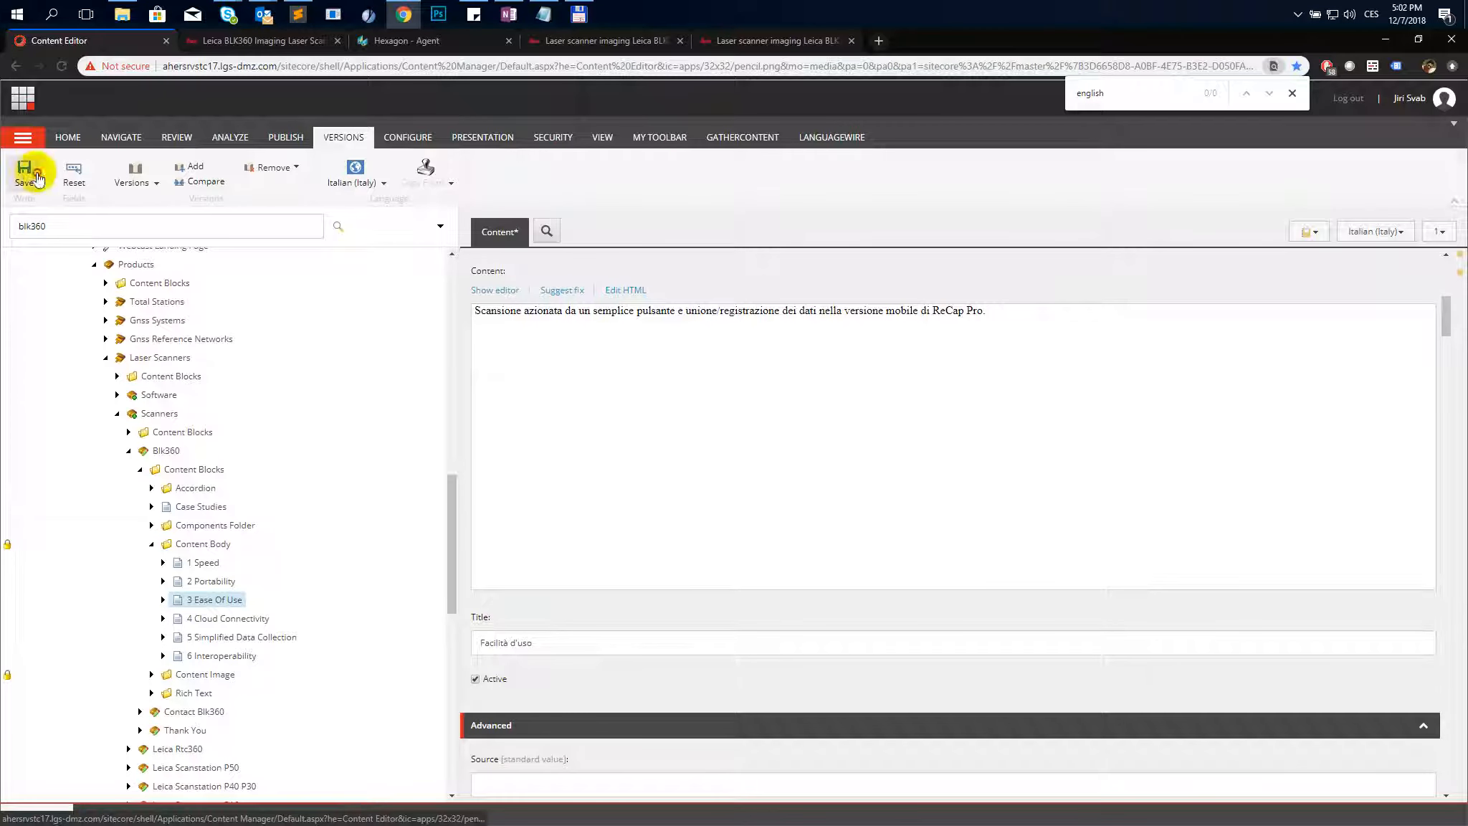
- Open 4 Cloud Connectivity, add an Italian version copied from English, and set its Title to "Connettività cloud"
left_click(229, 620)
key("alt+Tab")
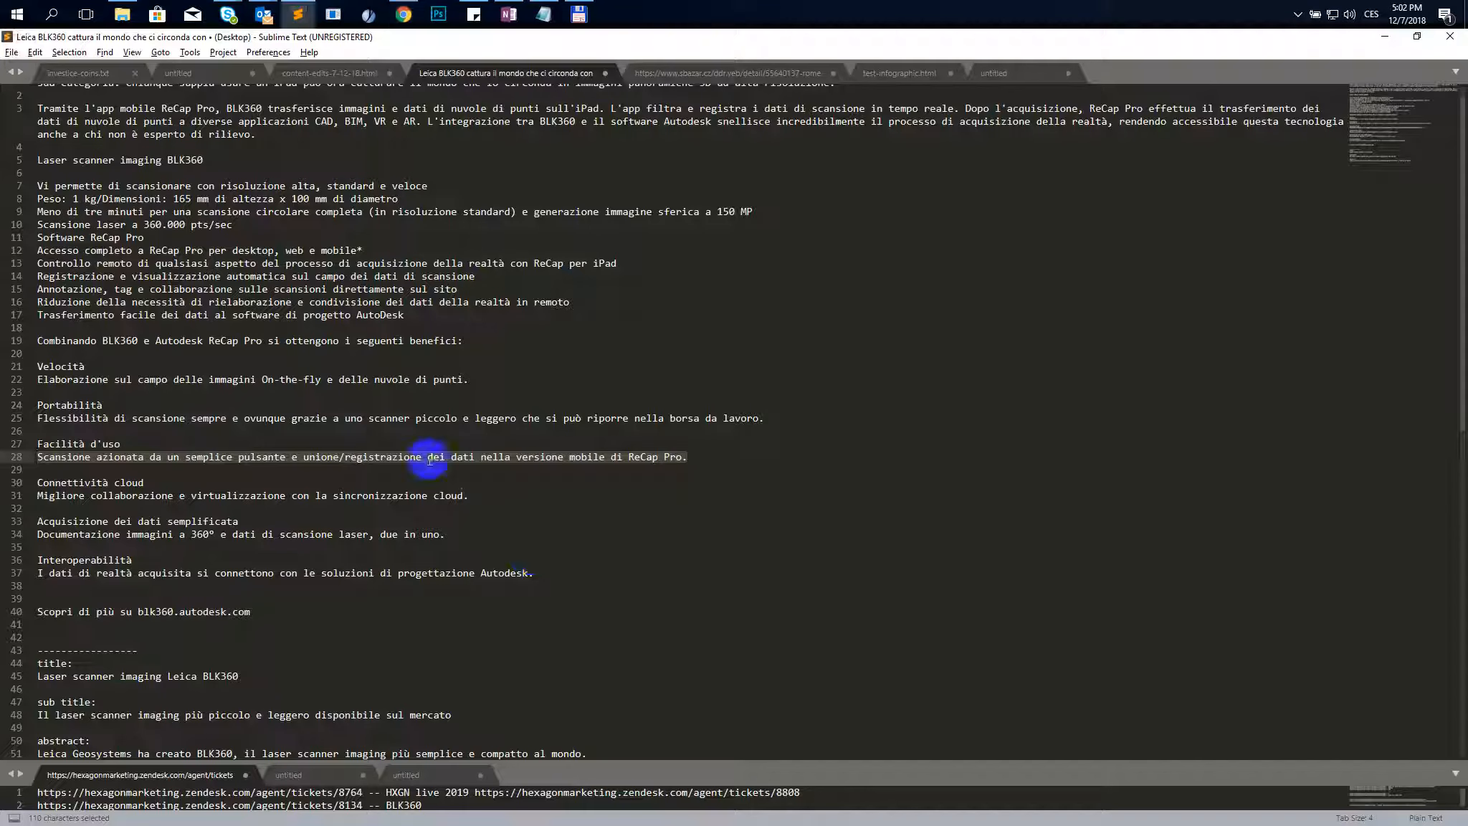
left_click_drag(147, 483, 43, 487)
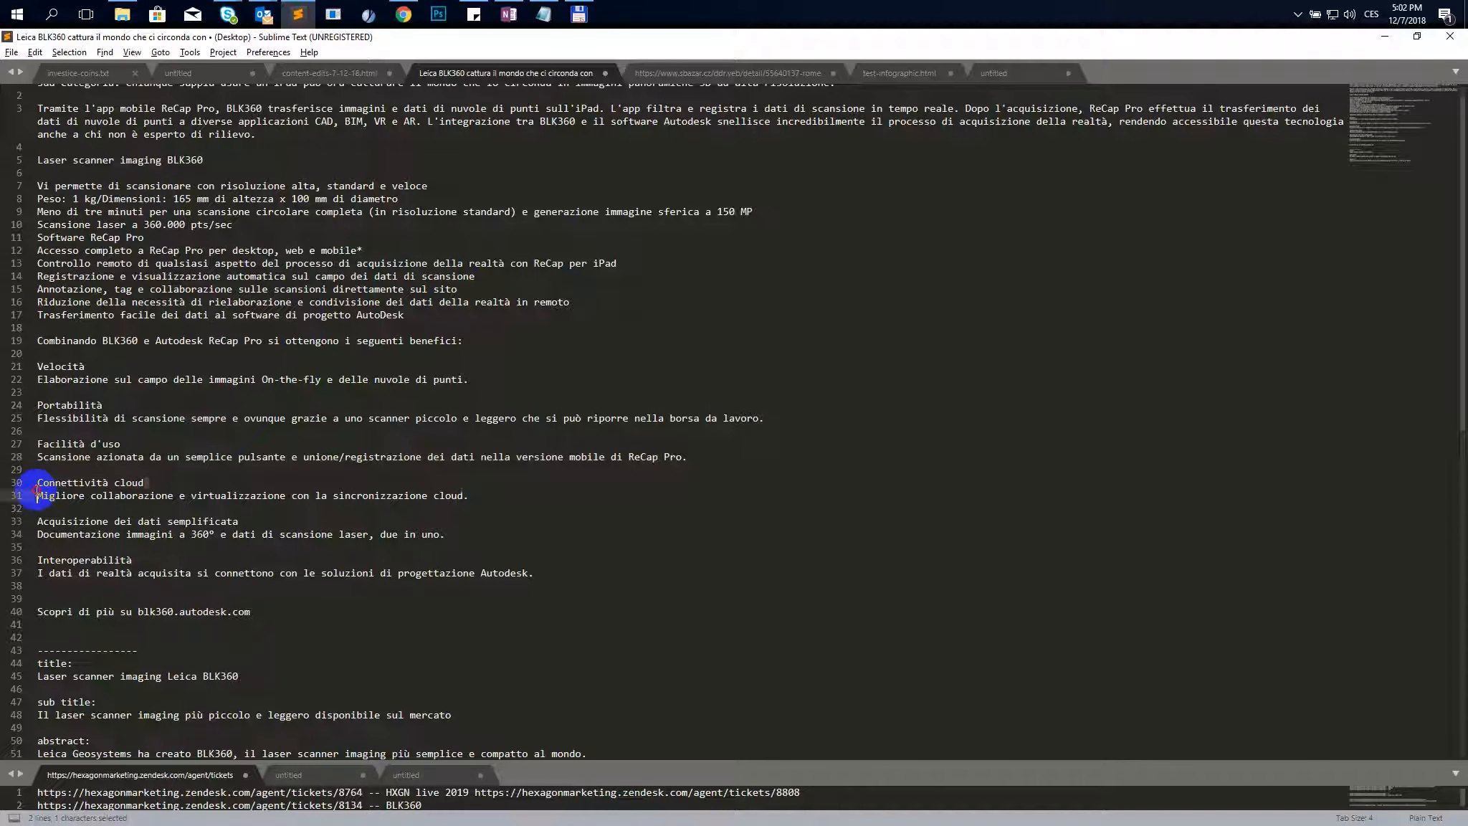
key("alt+Tab")
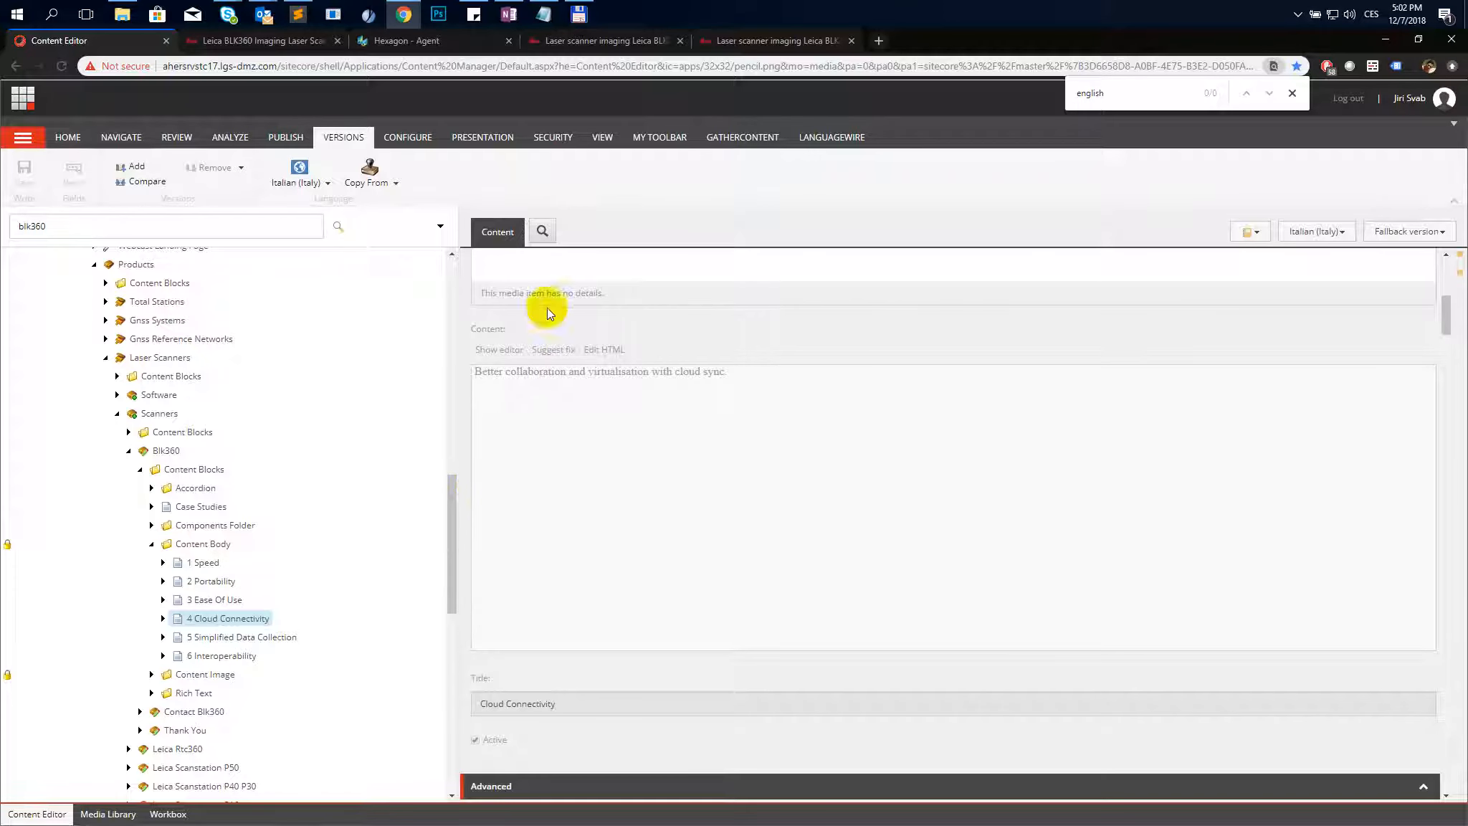
left_click(369, 178)
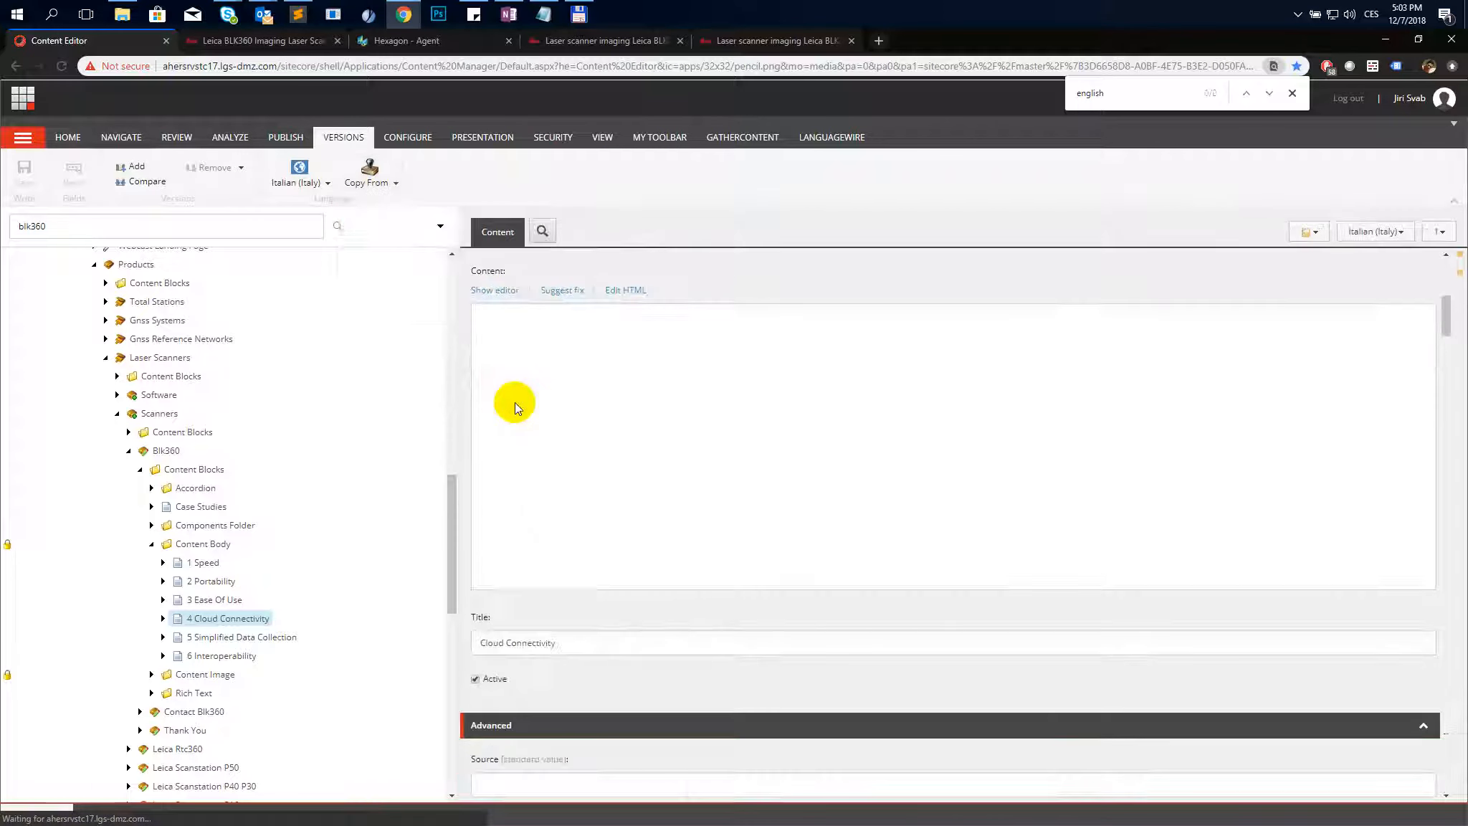
triple_click(569, 648)
type("Connettività cloud")
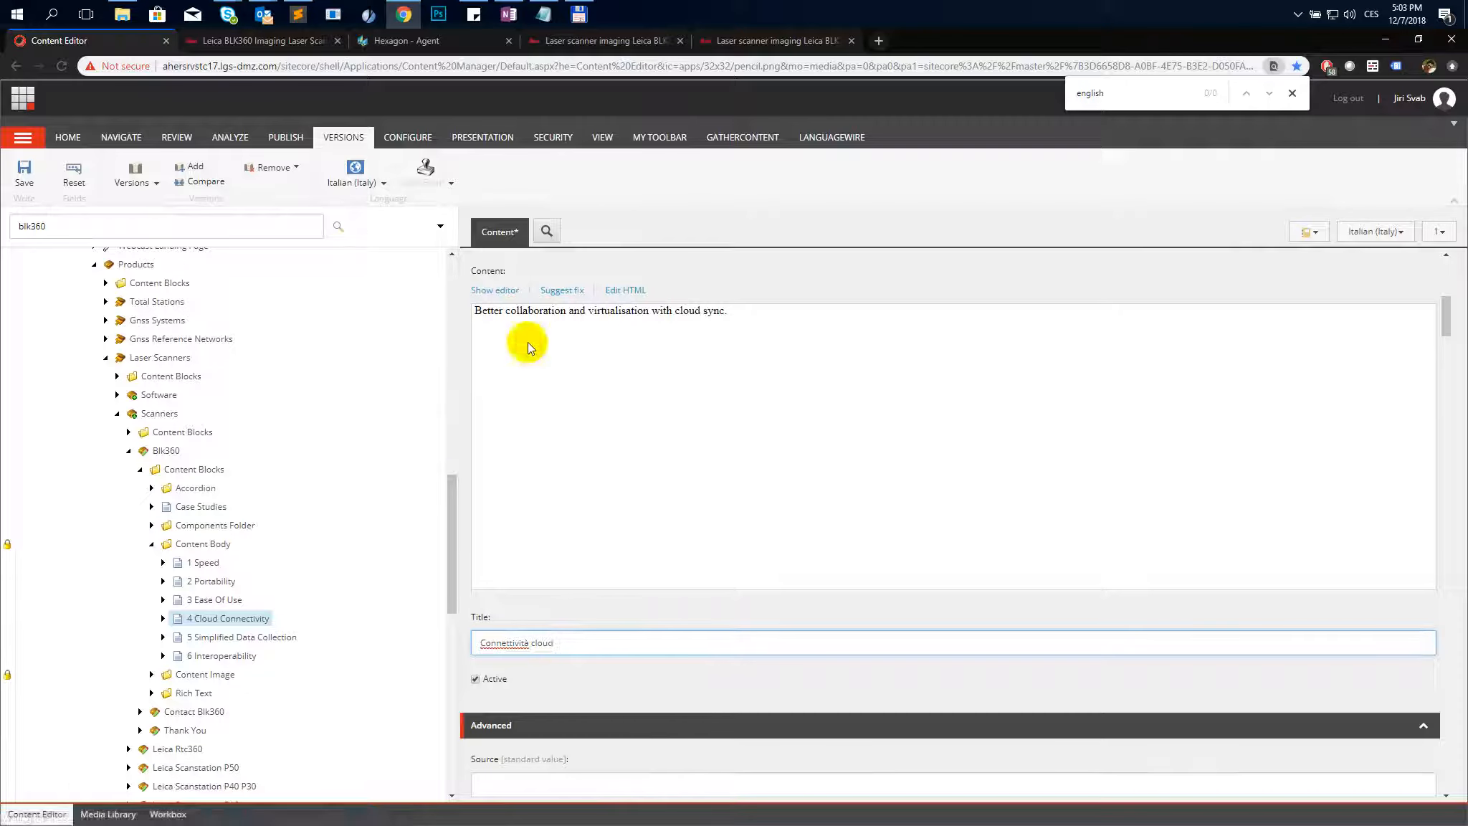
- Replace the Cloud Connectivity Content HTML with "Migliore collaborazione e virtualizzazione con la sincronizzazione cloud."
key("alt+Tab")
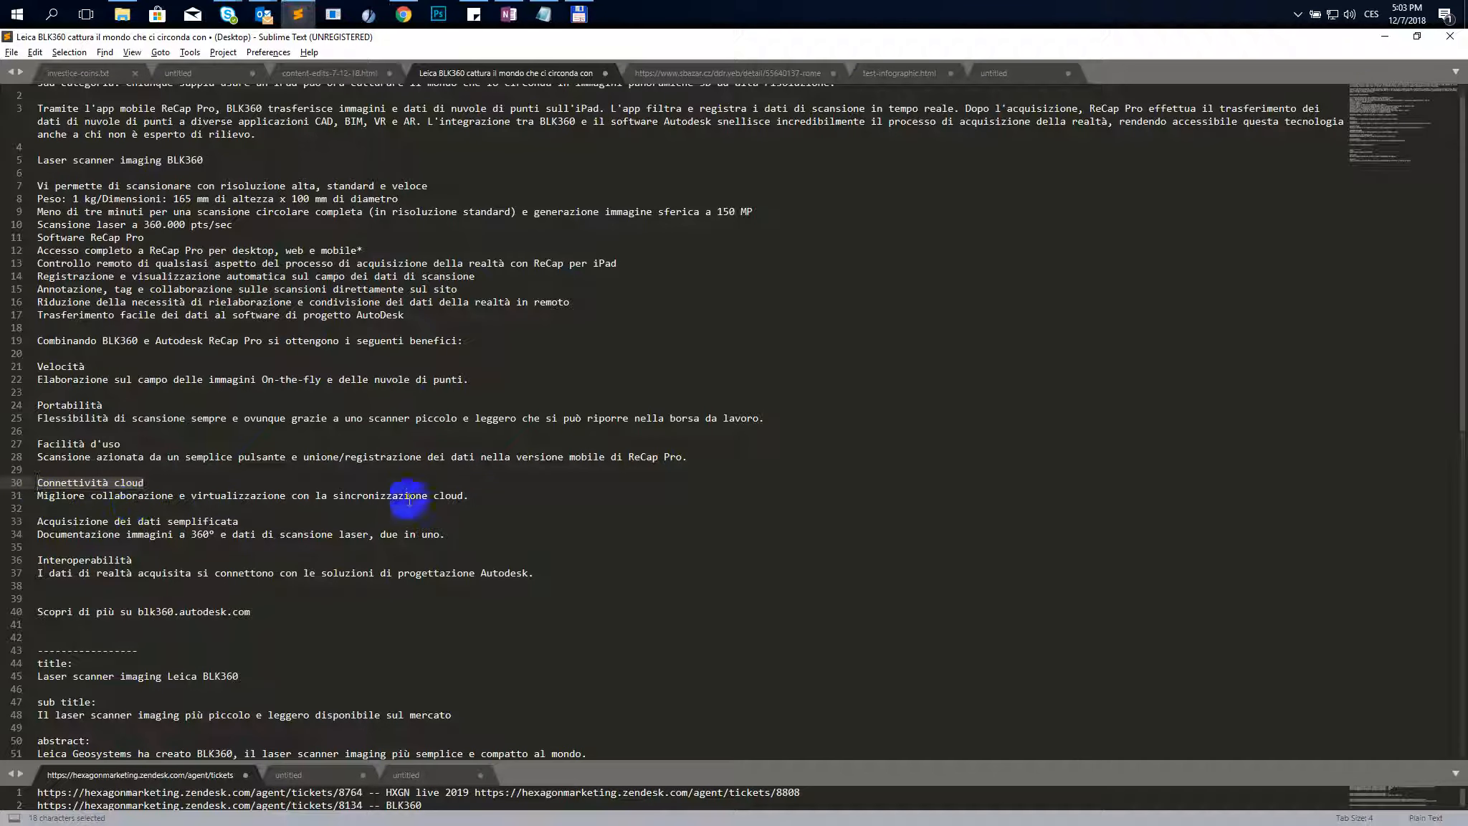
left_click_drag(470, 496, 16, 494)
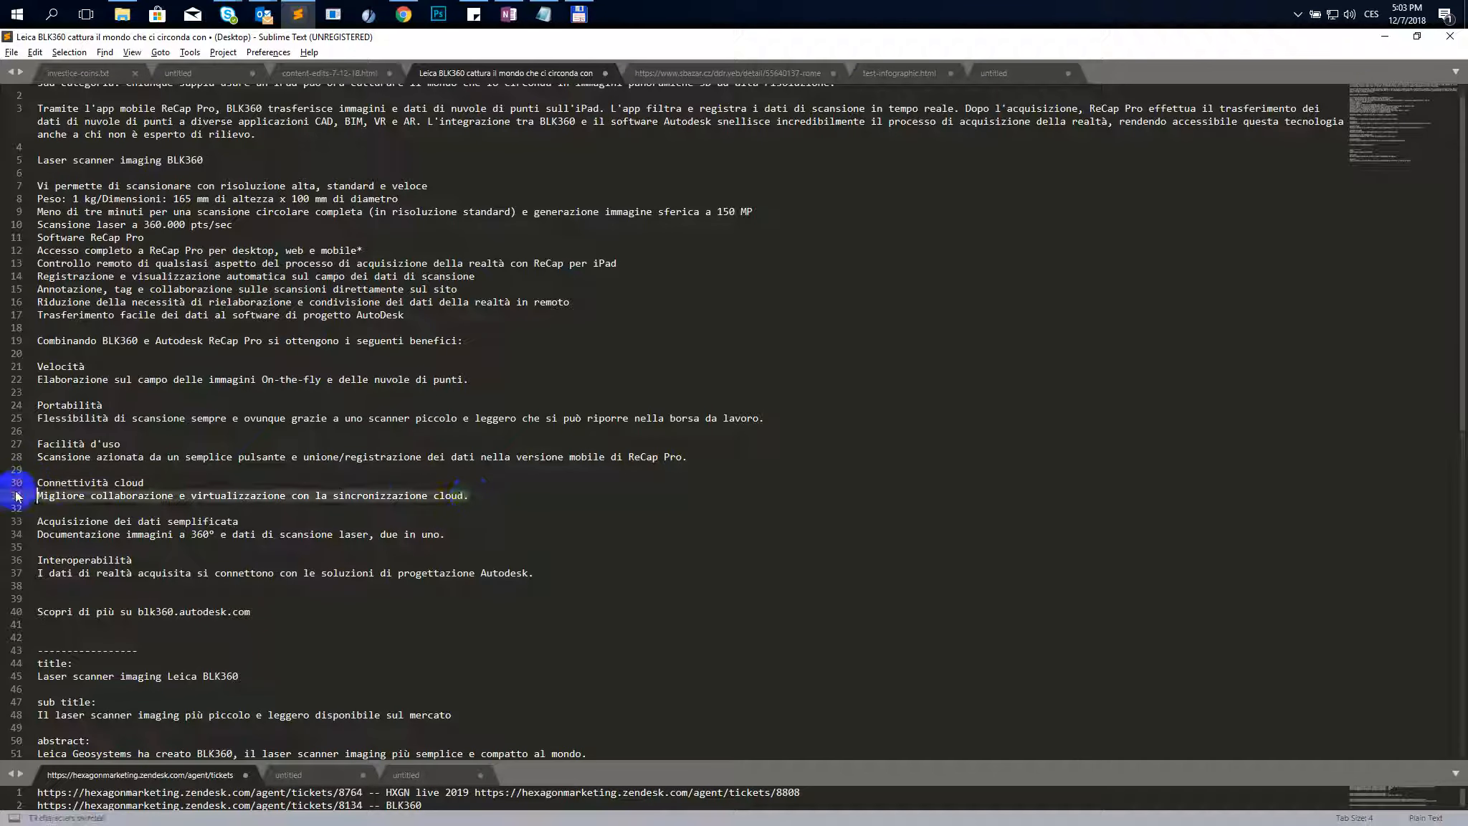
key("ctrl+c")
key("alt+Tab")
left_click(583, 390)
key("ctrl+v")
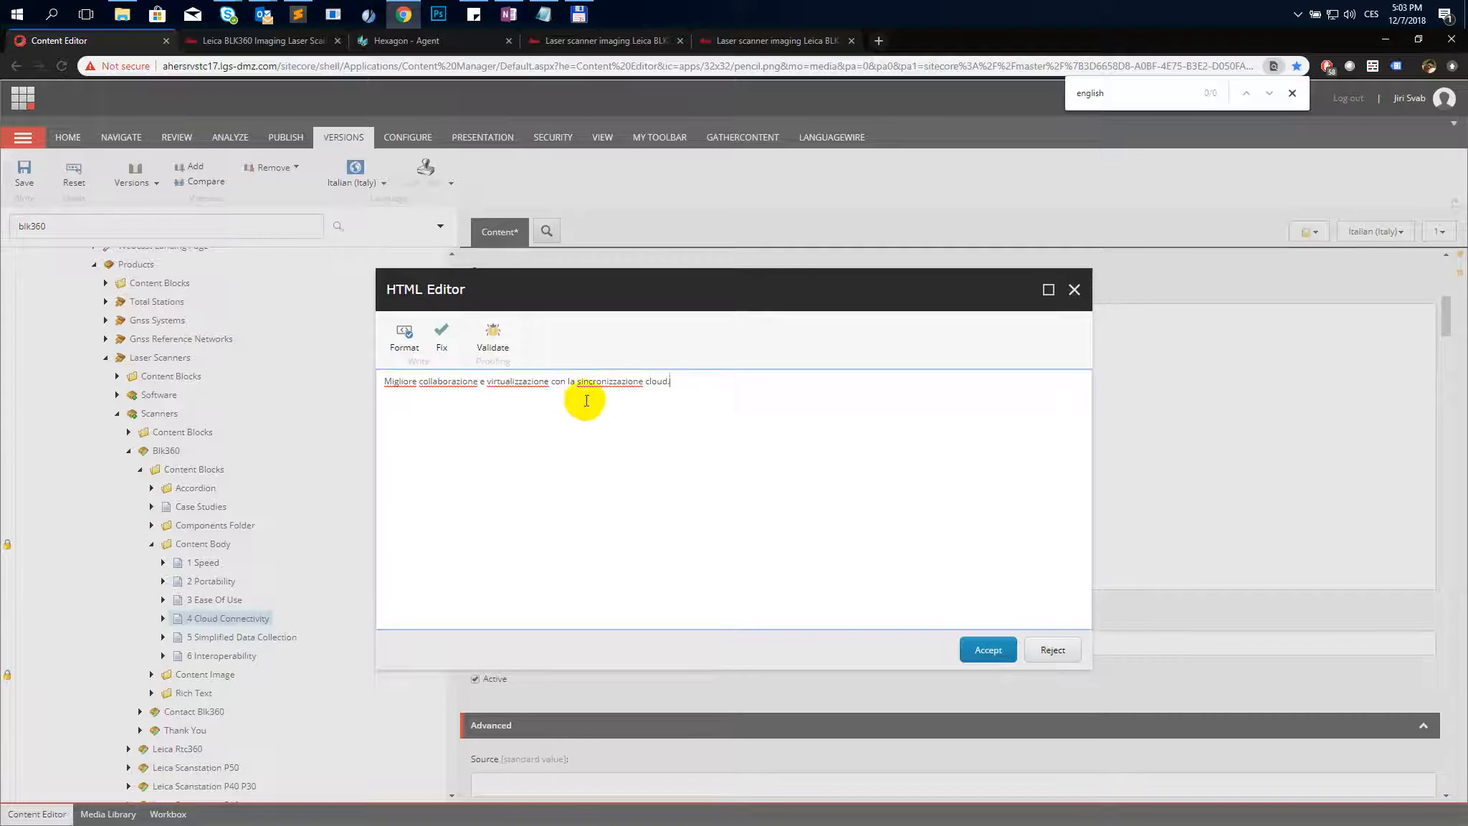
left_click(973, 653)
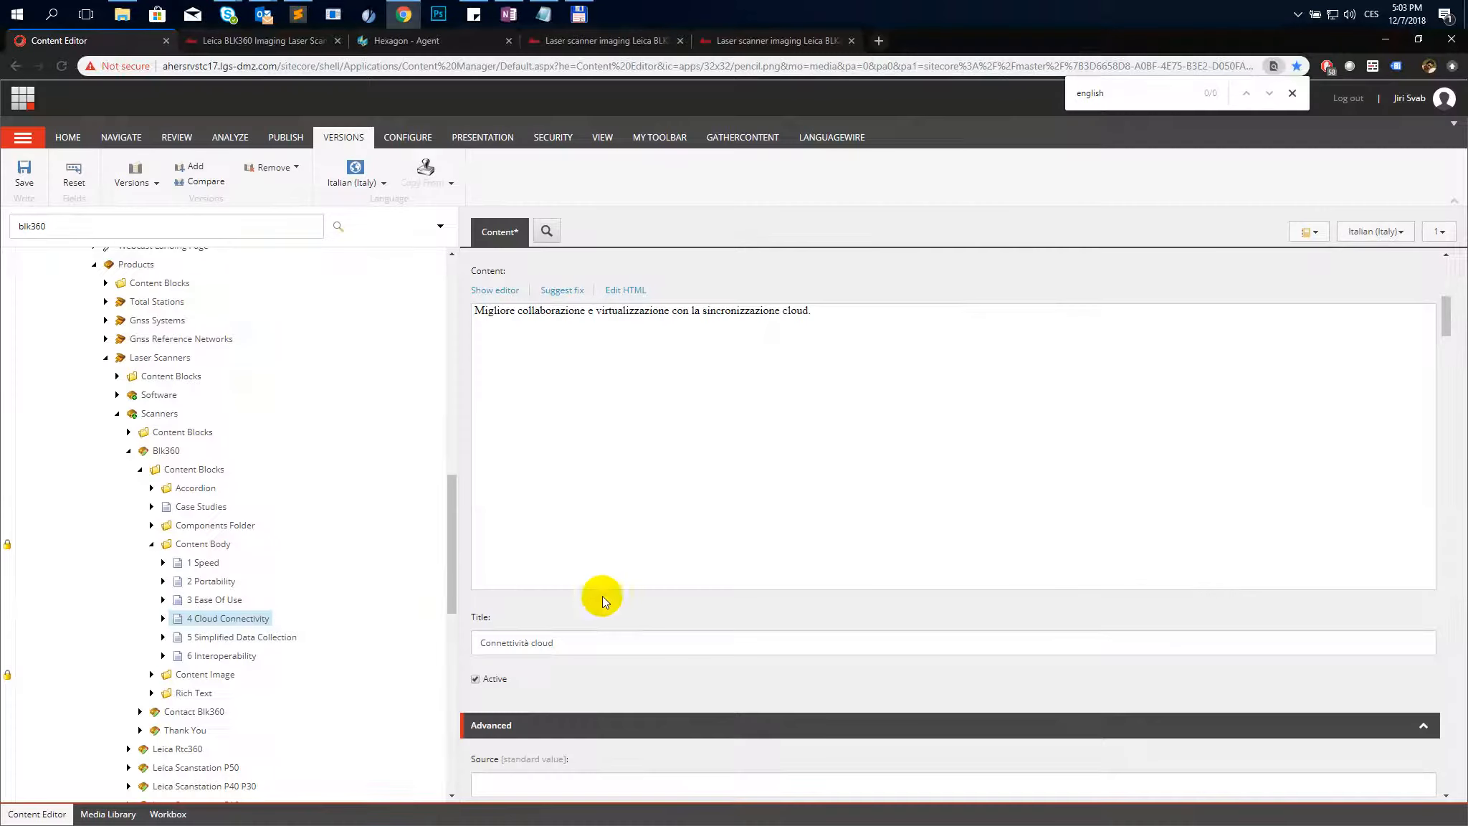
- Copy the next Italian heading from the text file and save the Cloud Connectivity item
key("alt+Tab")
left_click_drag(239, 521, 53, 523)
key("alt+Tab")
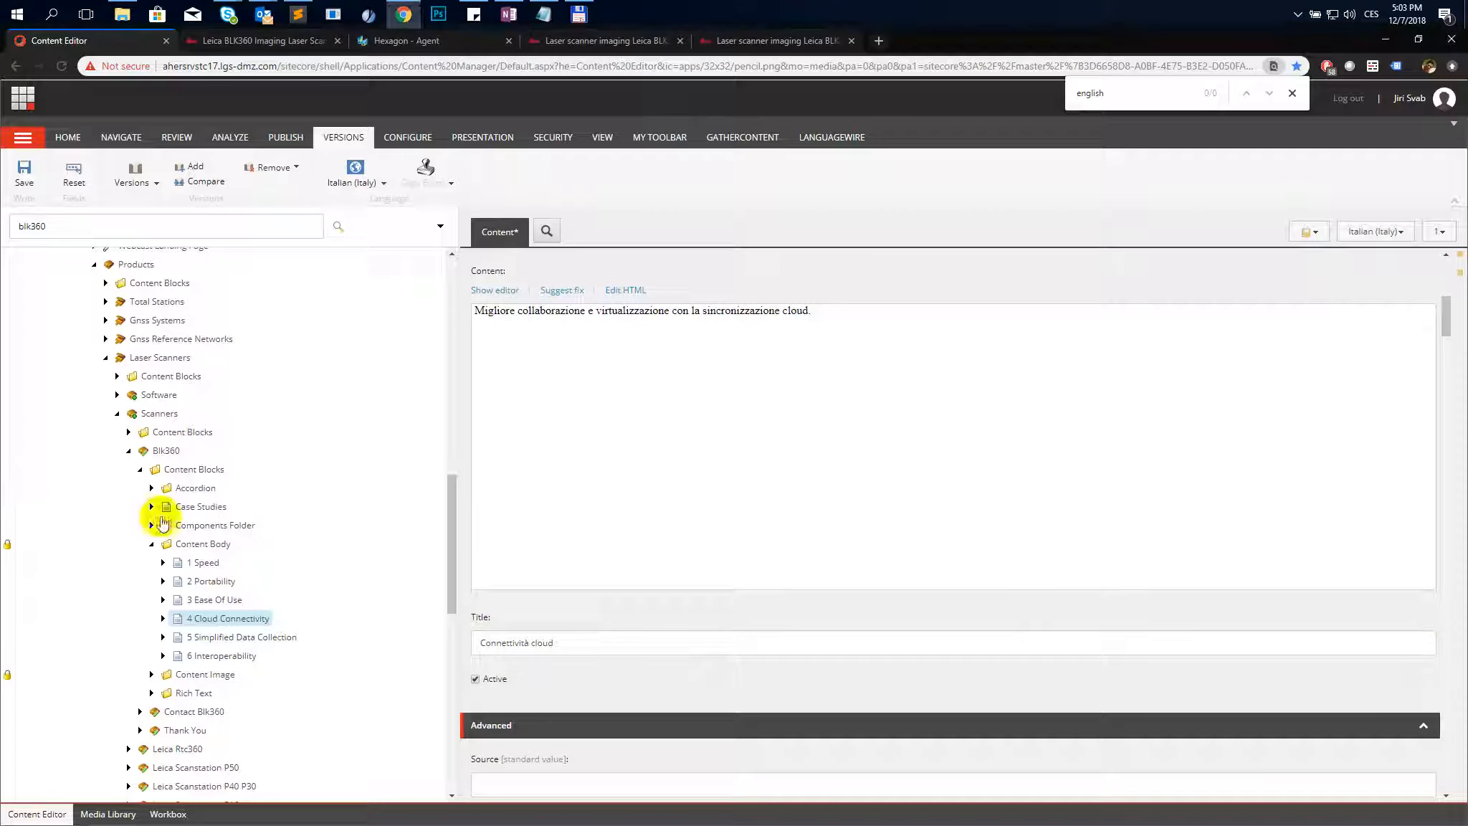
left_click(26, 177)
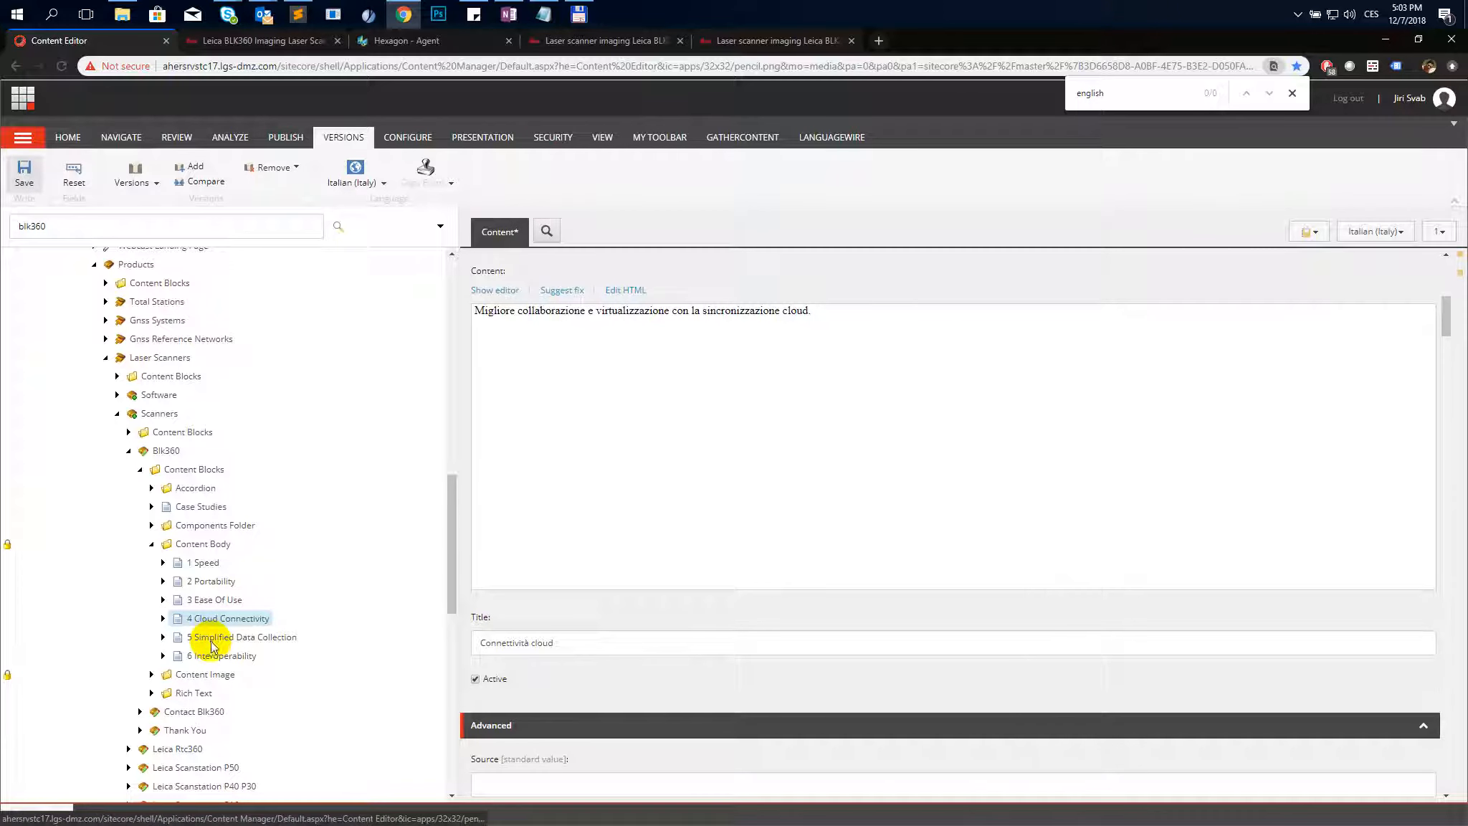
- Select 5 Simplified Data Collection and add an Italian version copied from English
key("Down")
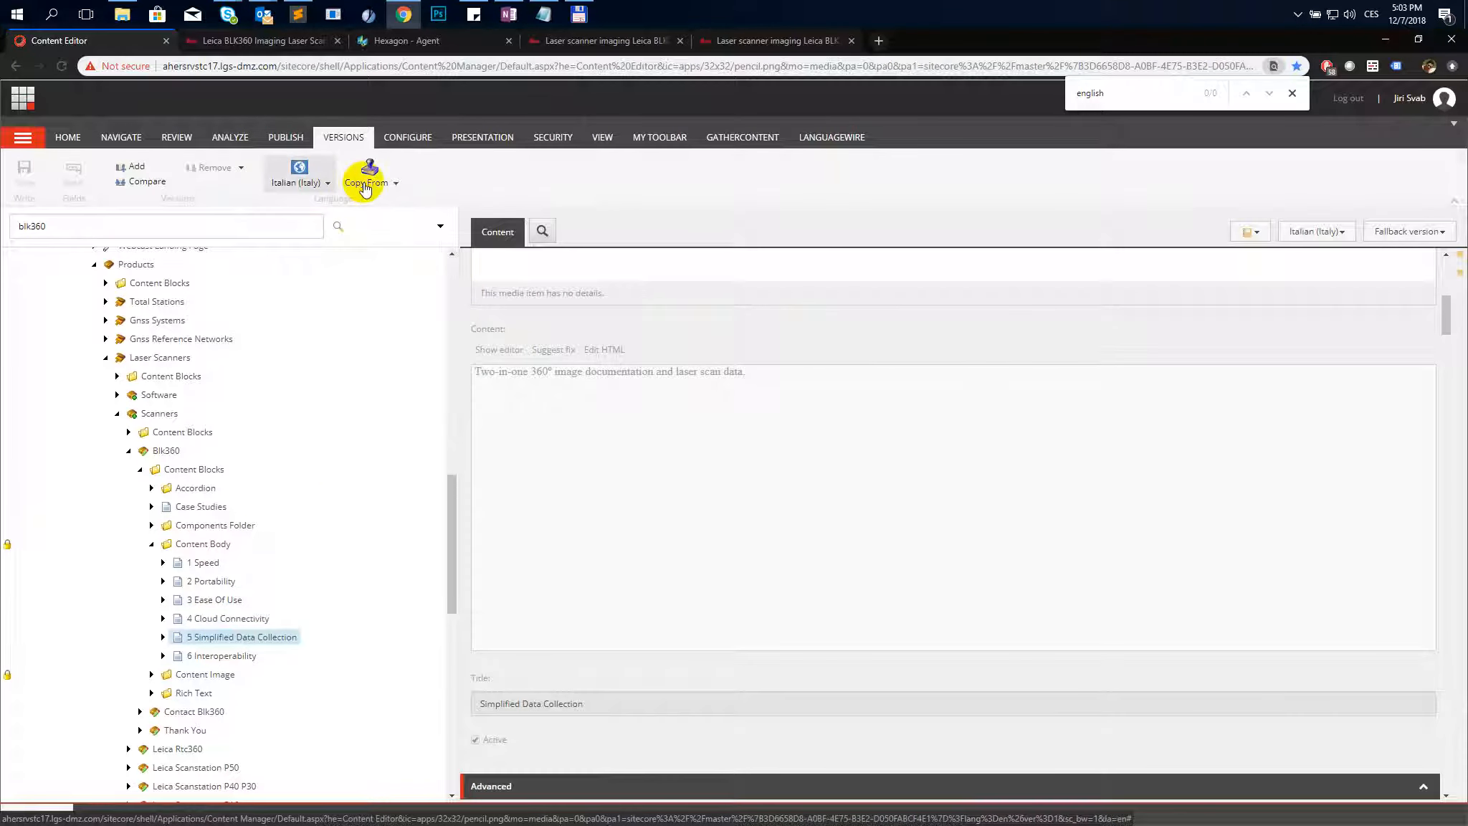
left_click(365, 185)
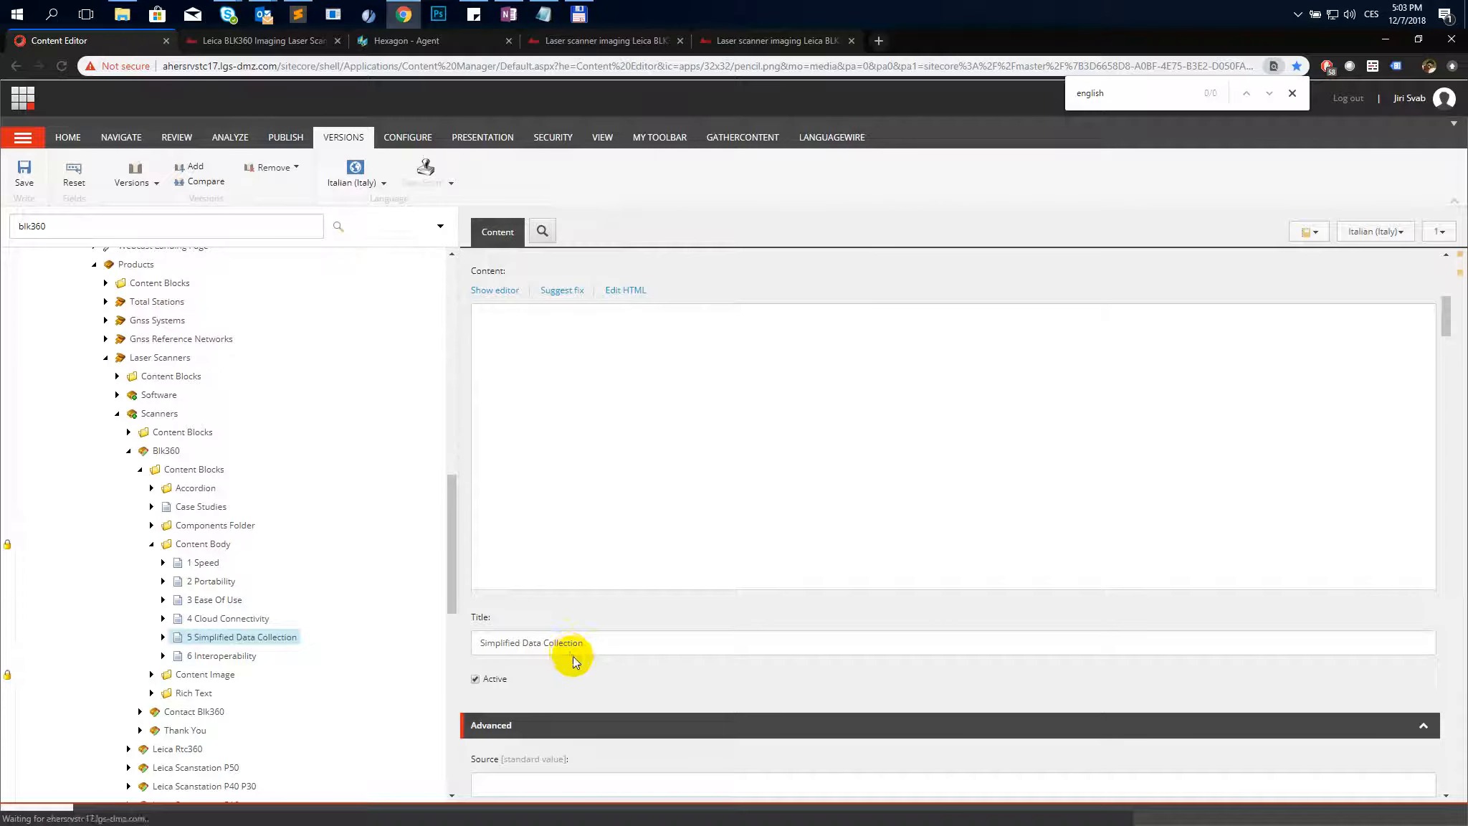
- Replace the Simplified Data Collection Content HTML with "Documentazione immagini a 360° e dati di scansione laser, due in uno."
triple_click(615, 646)
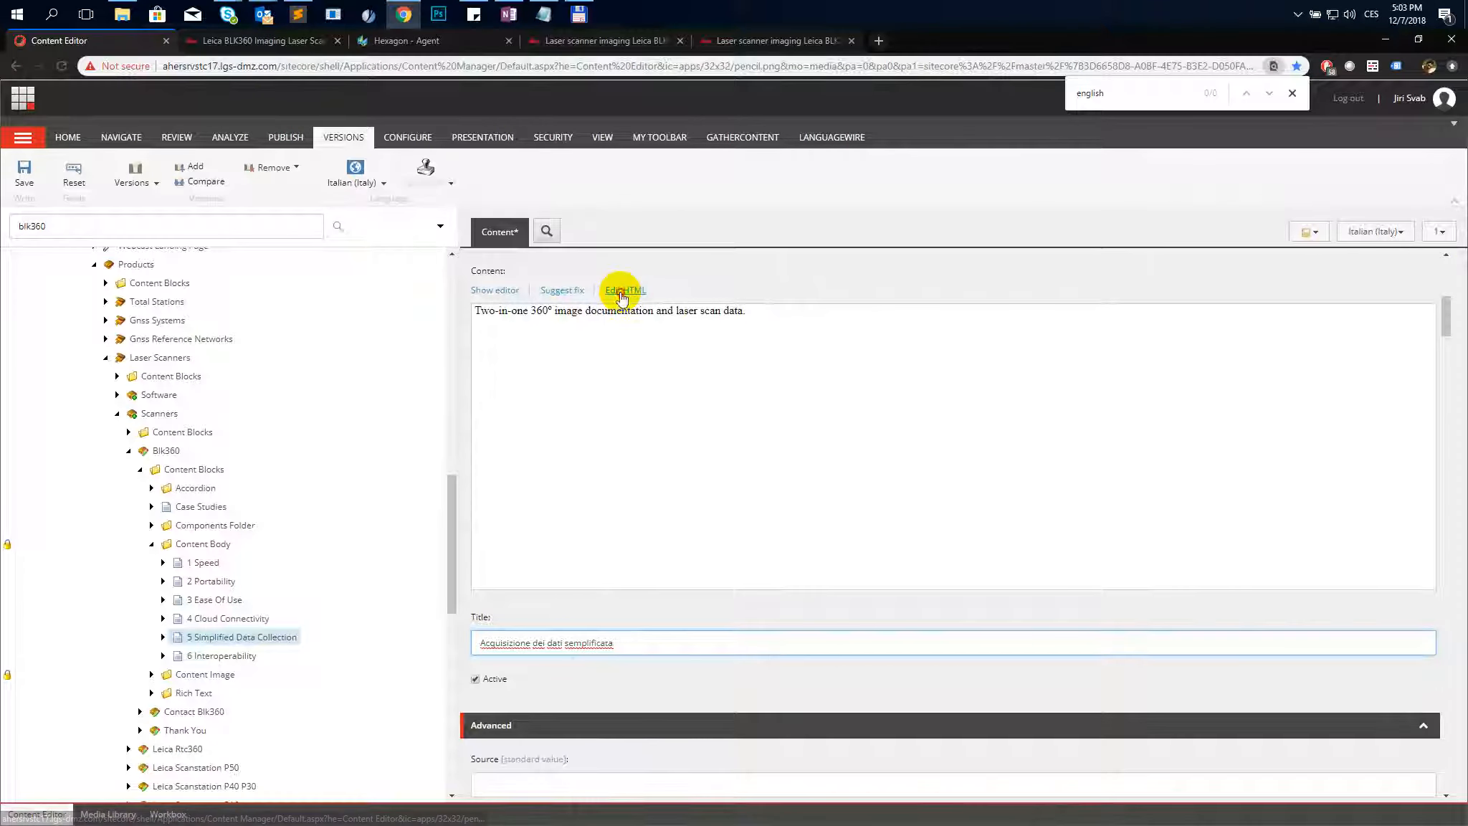
key("alt+Tab")
left_click_drag(445, 535, 11, 539)
key("ctrl+c")
key("alt+Tab")
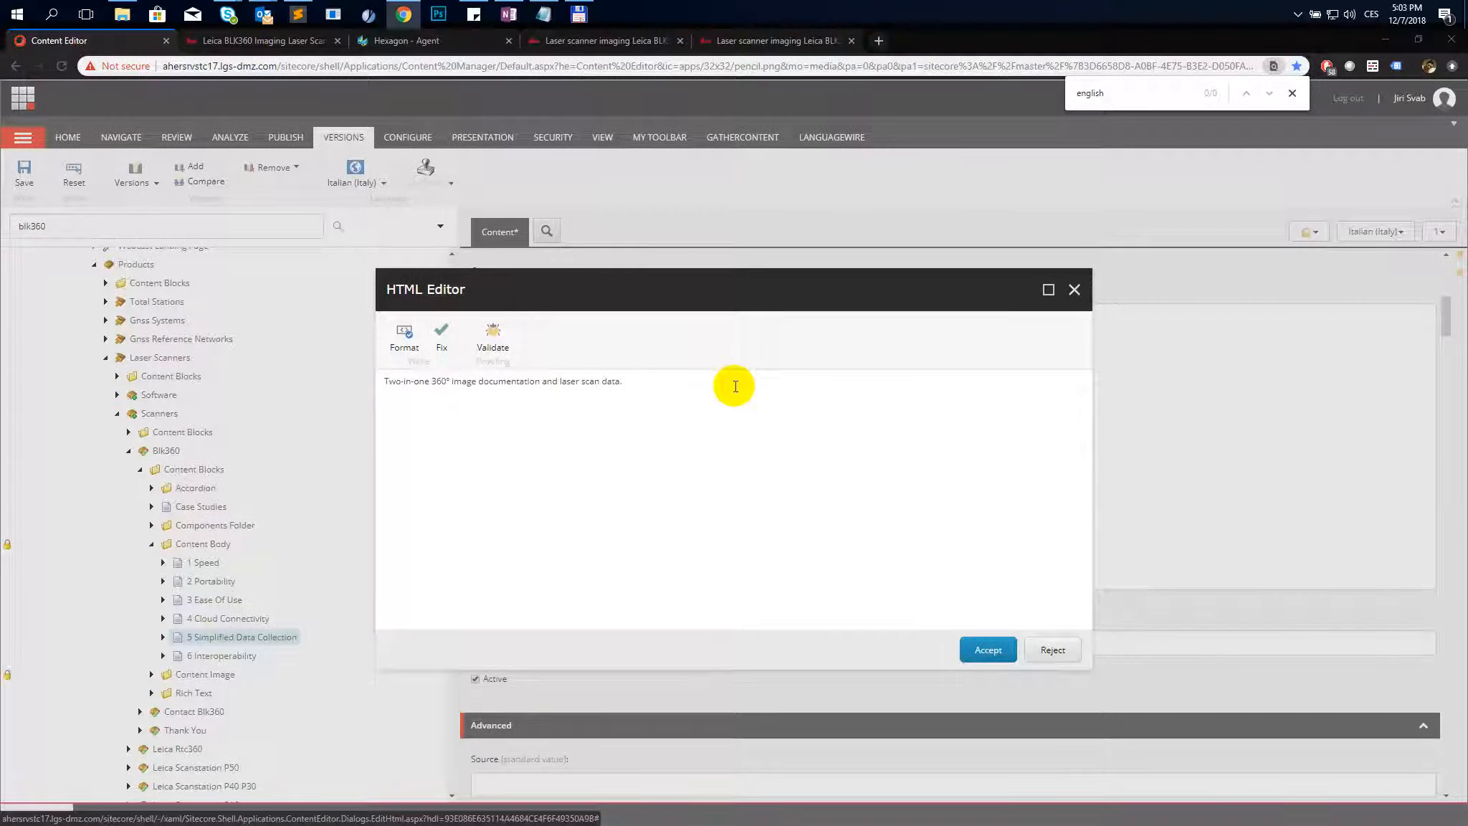
triple_click(655, 379)
key("ctrl+v")
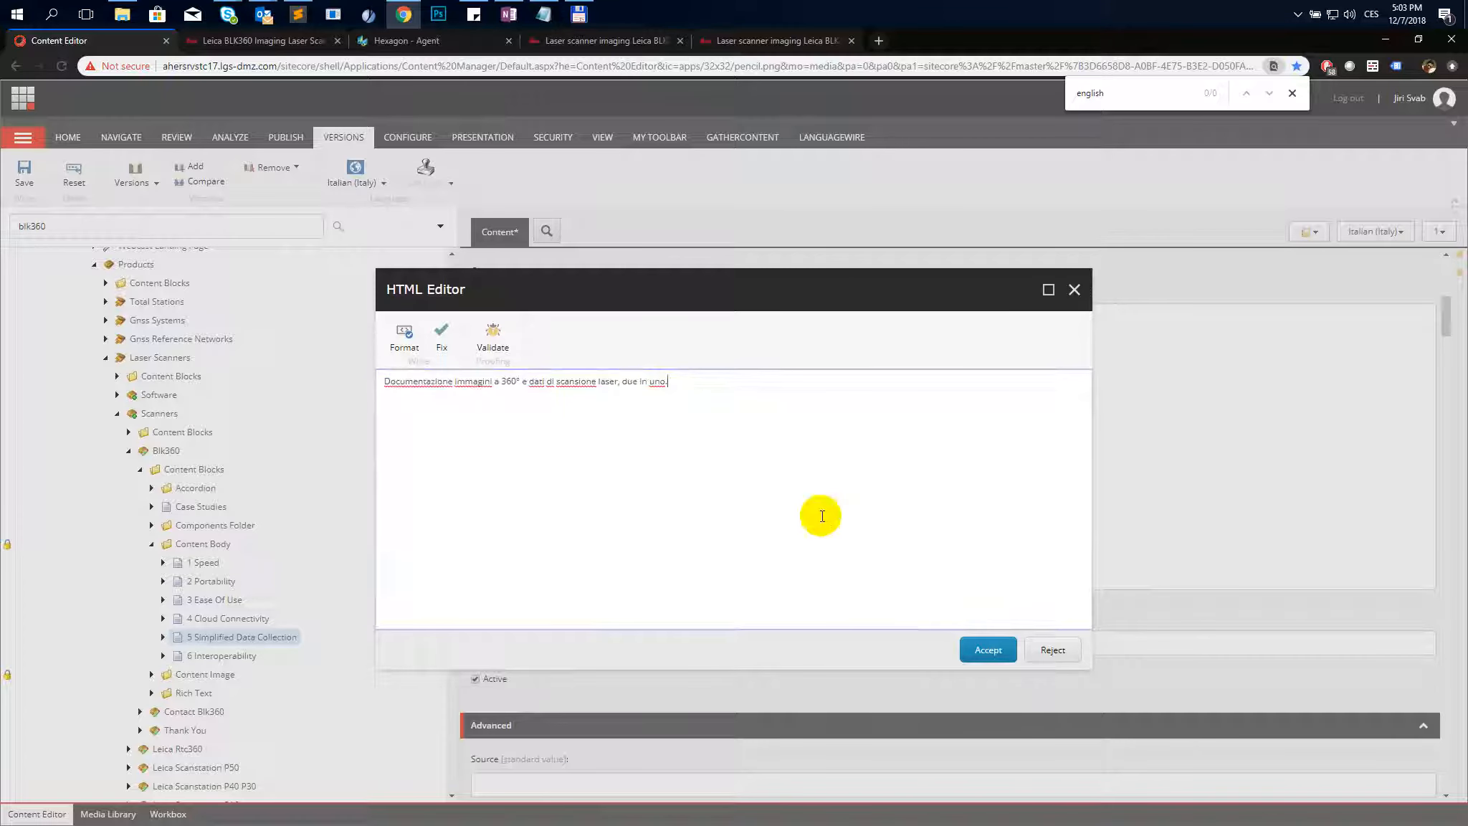
left_click(1003, 650)
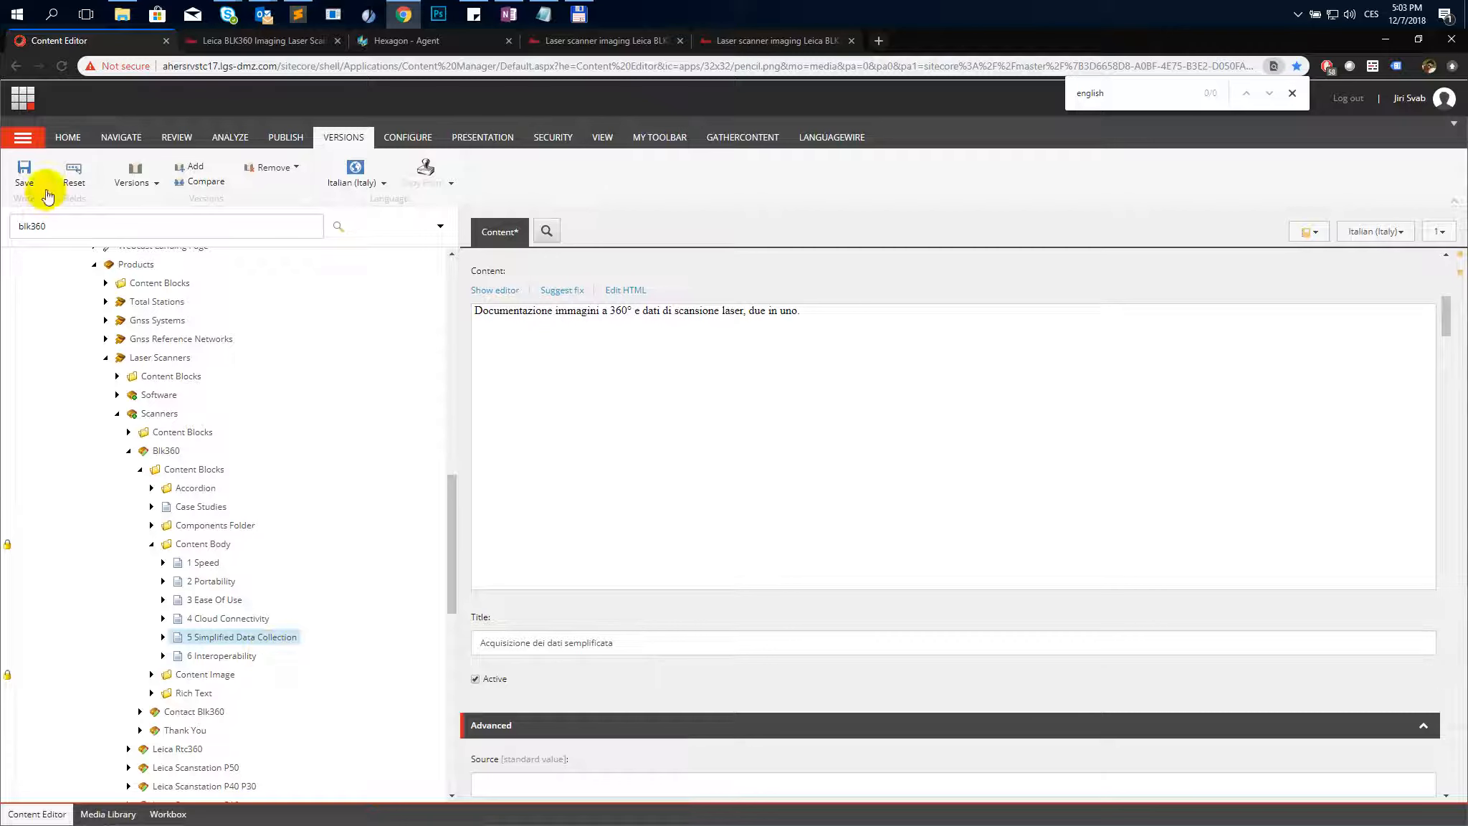
- Save the Simplified Data Collection item, then add an Italian version of 6 Interoperability copied from English
left_click(46, 191)
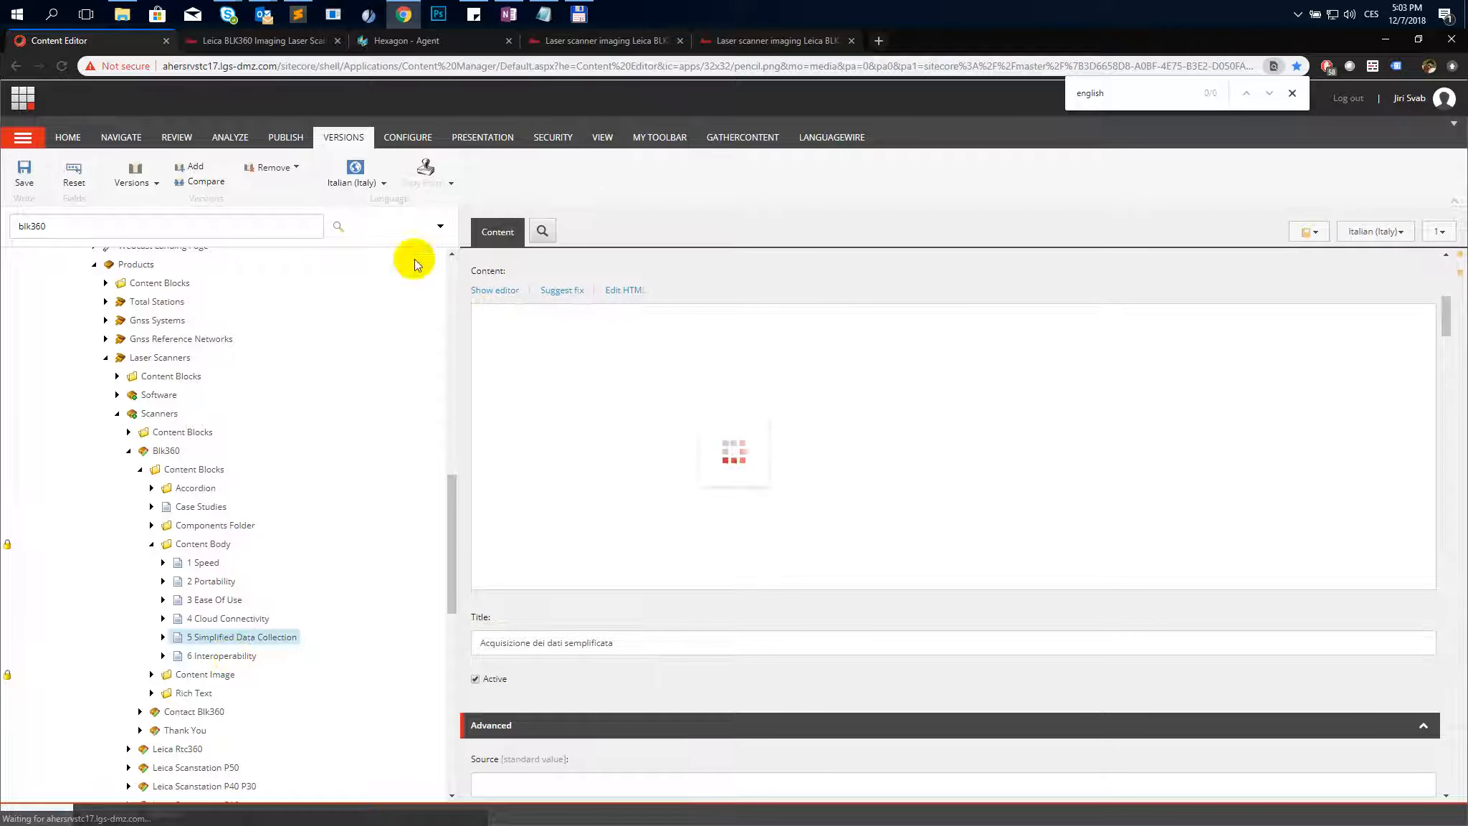
key("Down")
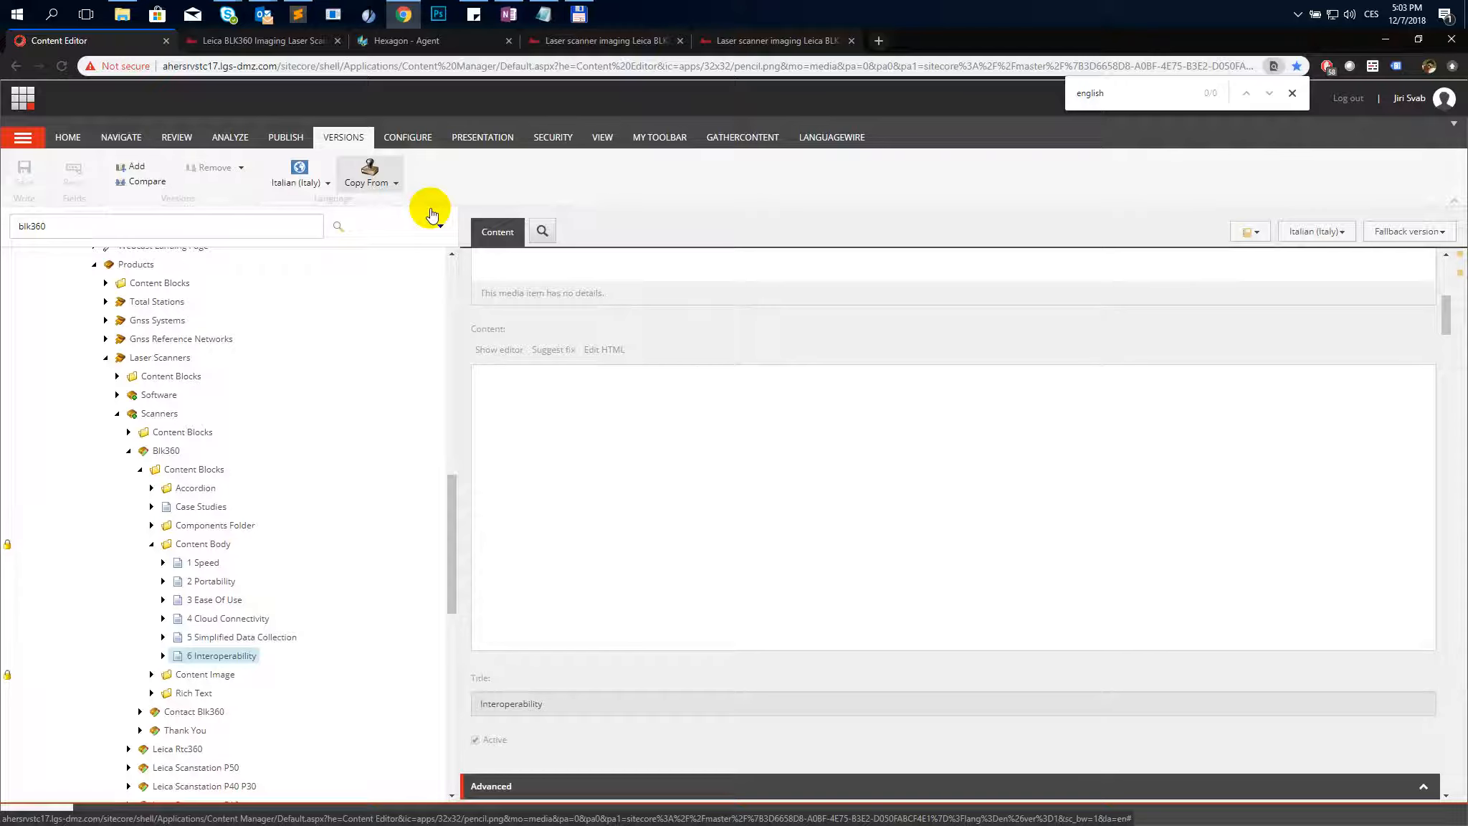
left_click(393, 182)
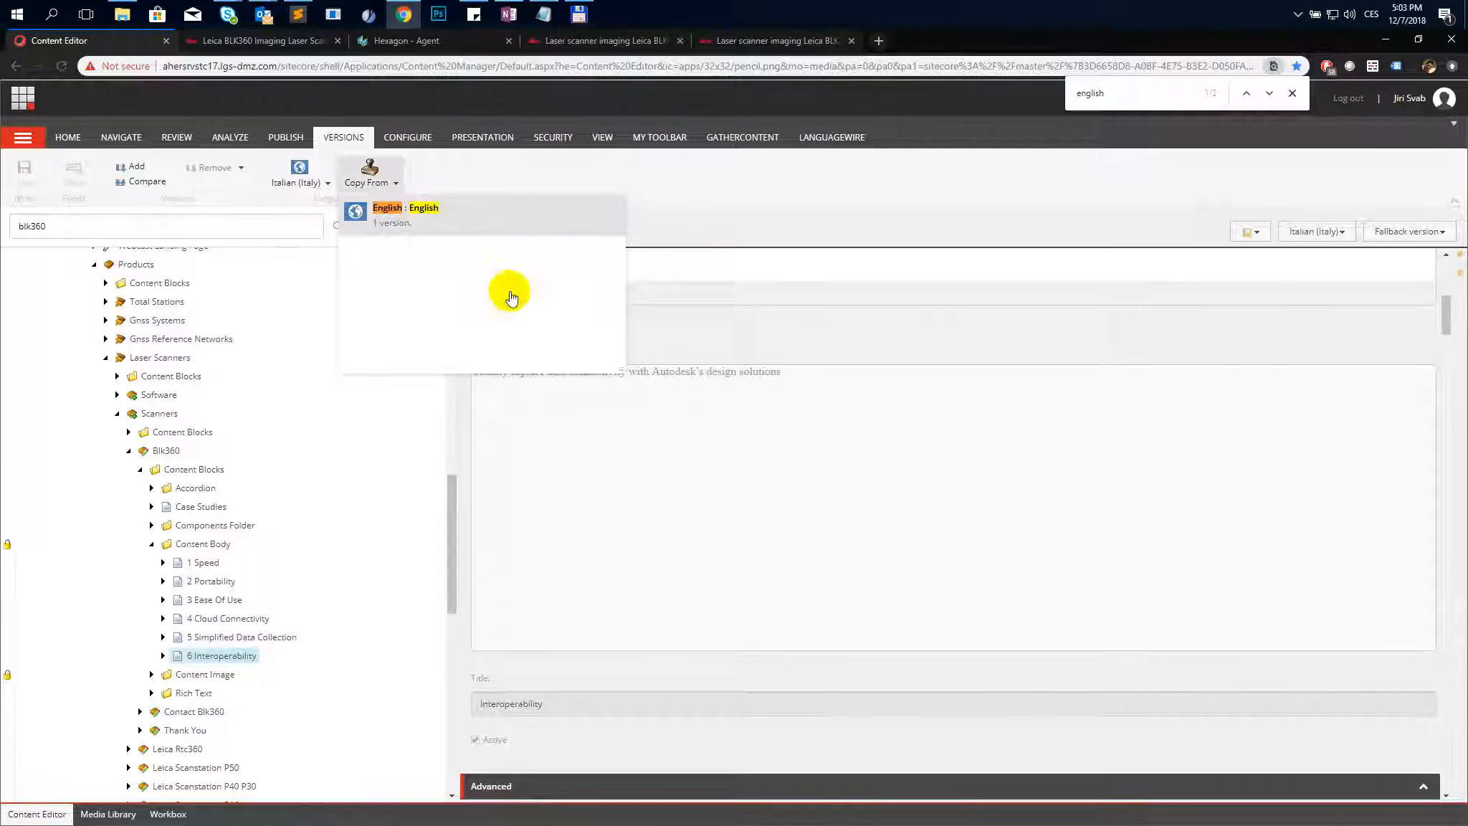
- Copy the Italian heading from the text file and set the Interoperability Title to "Interoperabilità"
key("alt+Tab")
left_click_drag(152, 560, 33, 560)
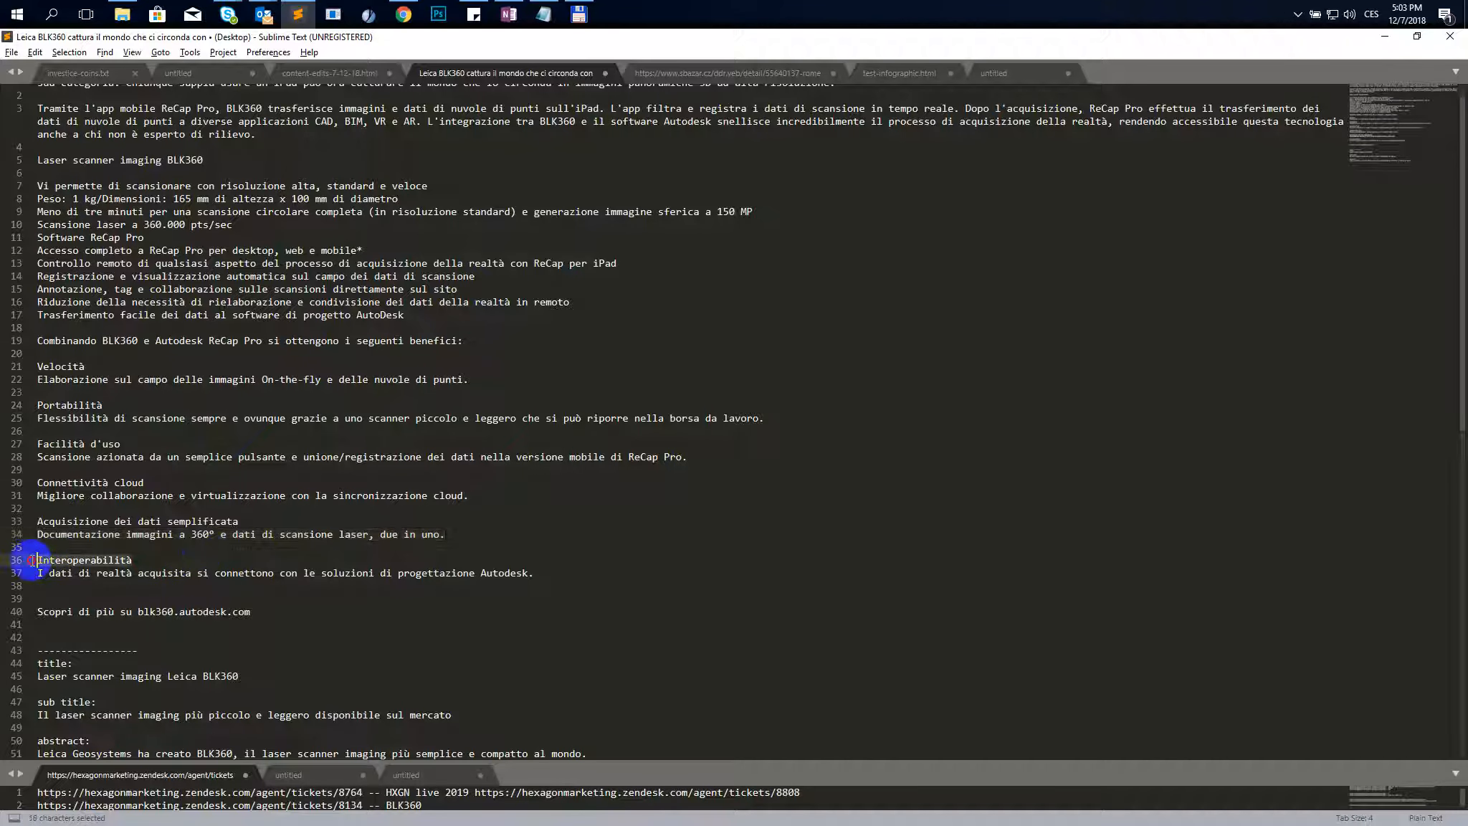
key("alt+Tab")
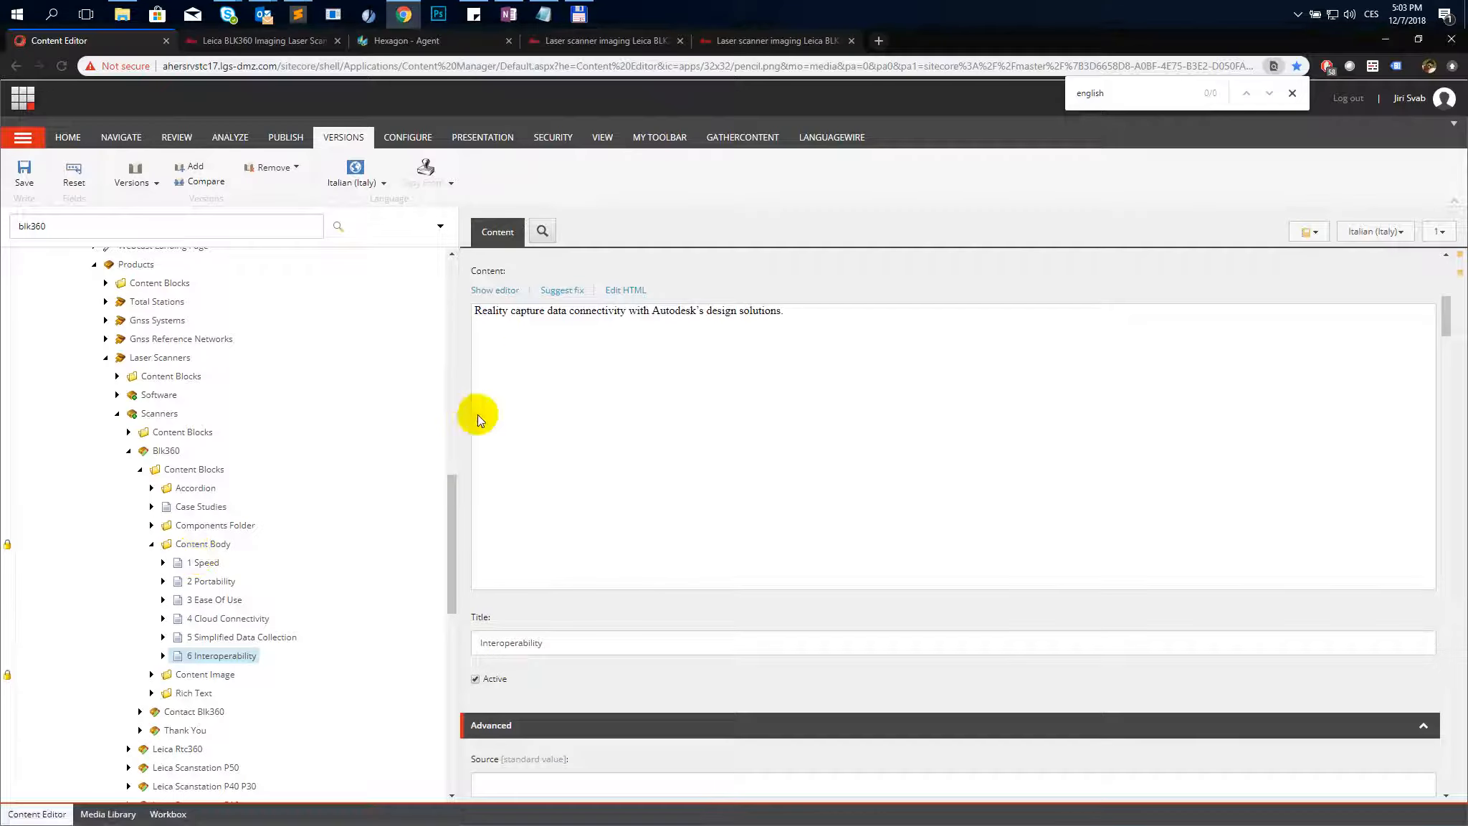
double_click(515, 639)
key("ctrl+v")
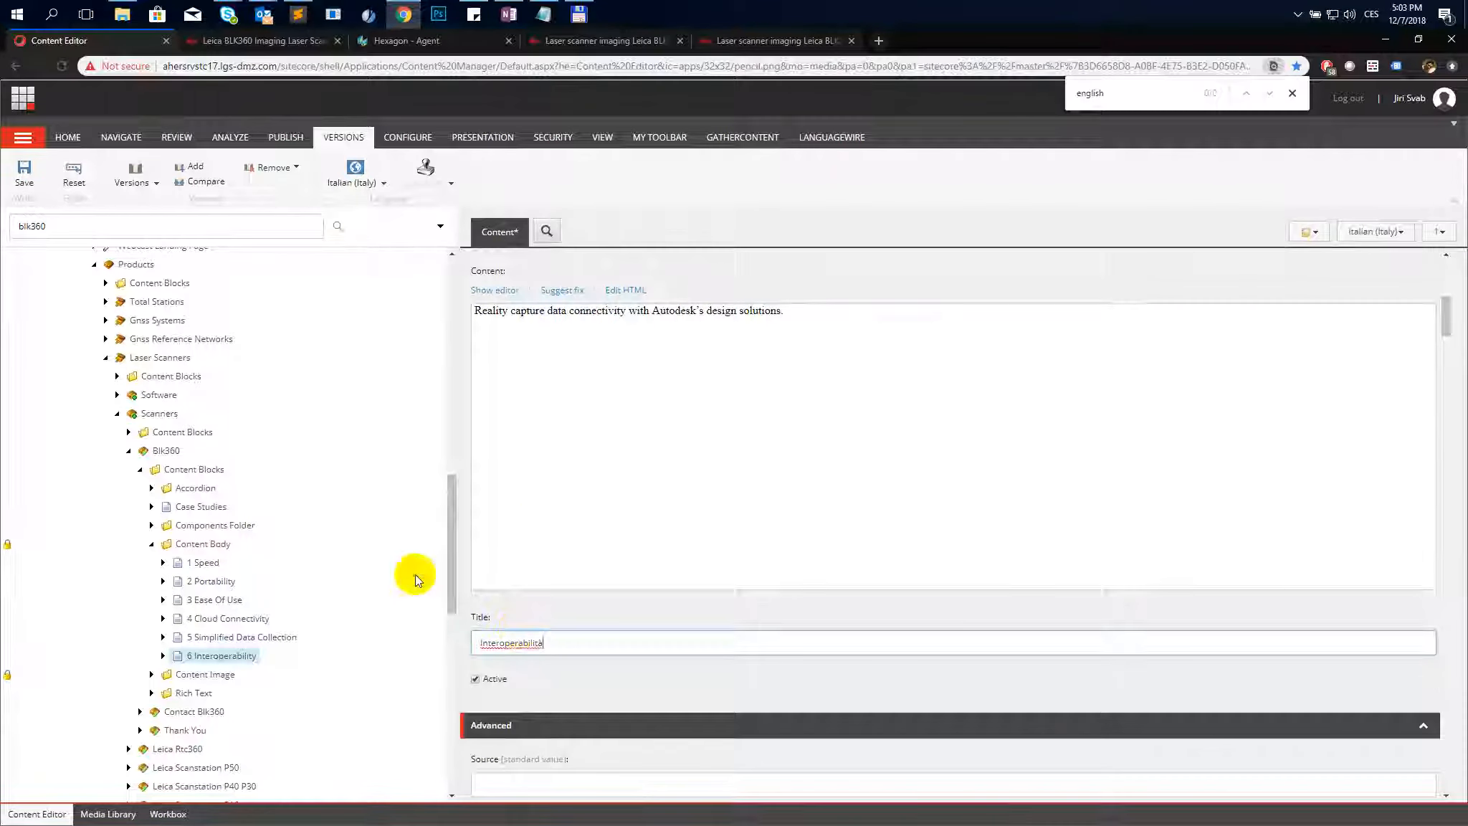
- Replace the Interoperability Content HTML with "I dati di realtà acquisita si connettono con le soluzioni di progettazione Autodesk." and save
key("alt+Tab")
left_click_drag(540, 573, 34, 573)
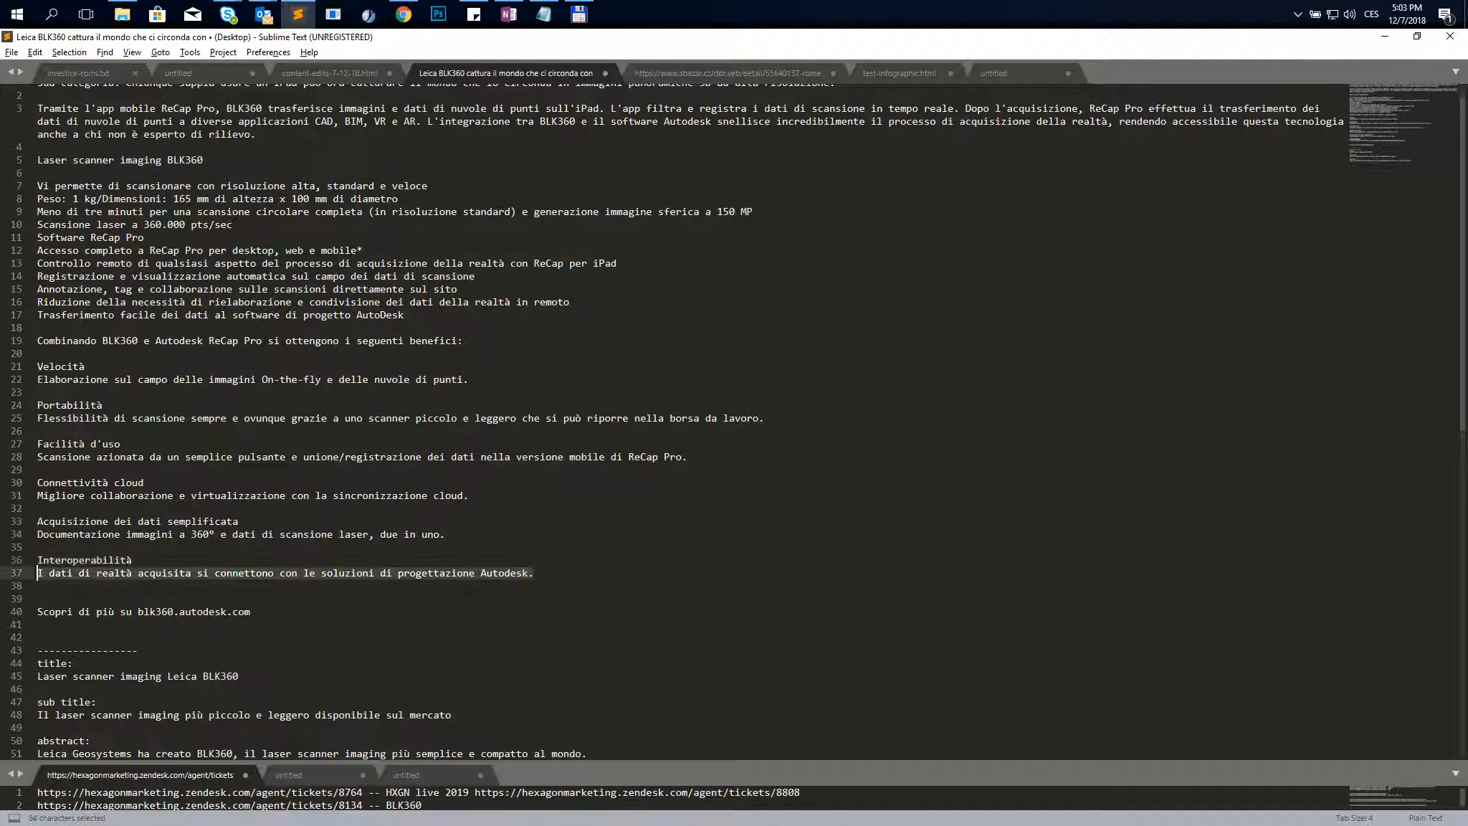
key("ctrl+c")
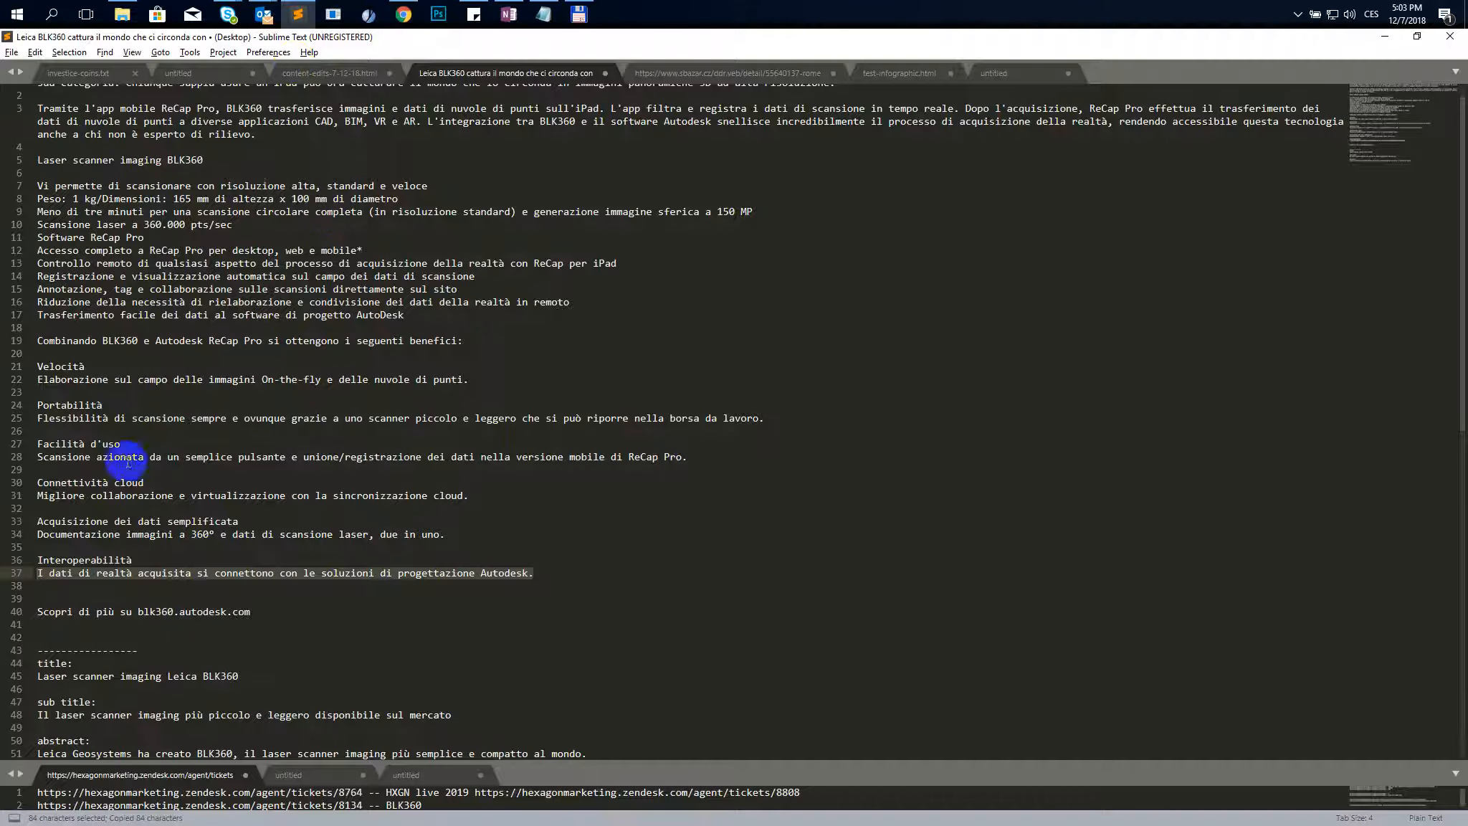
key("alt+Tab")
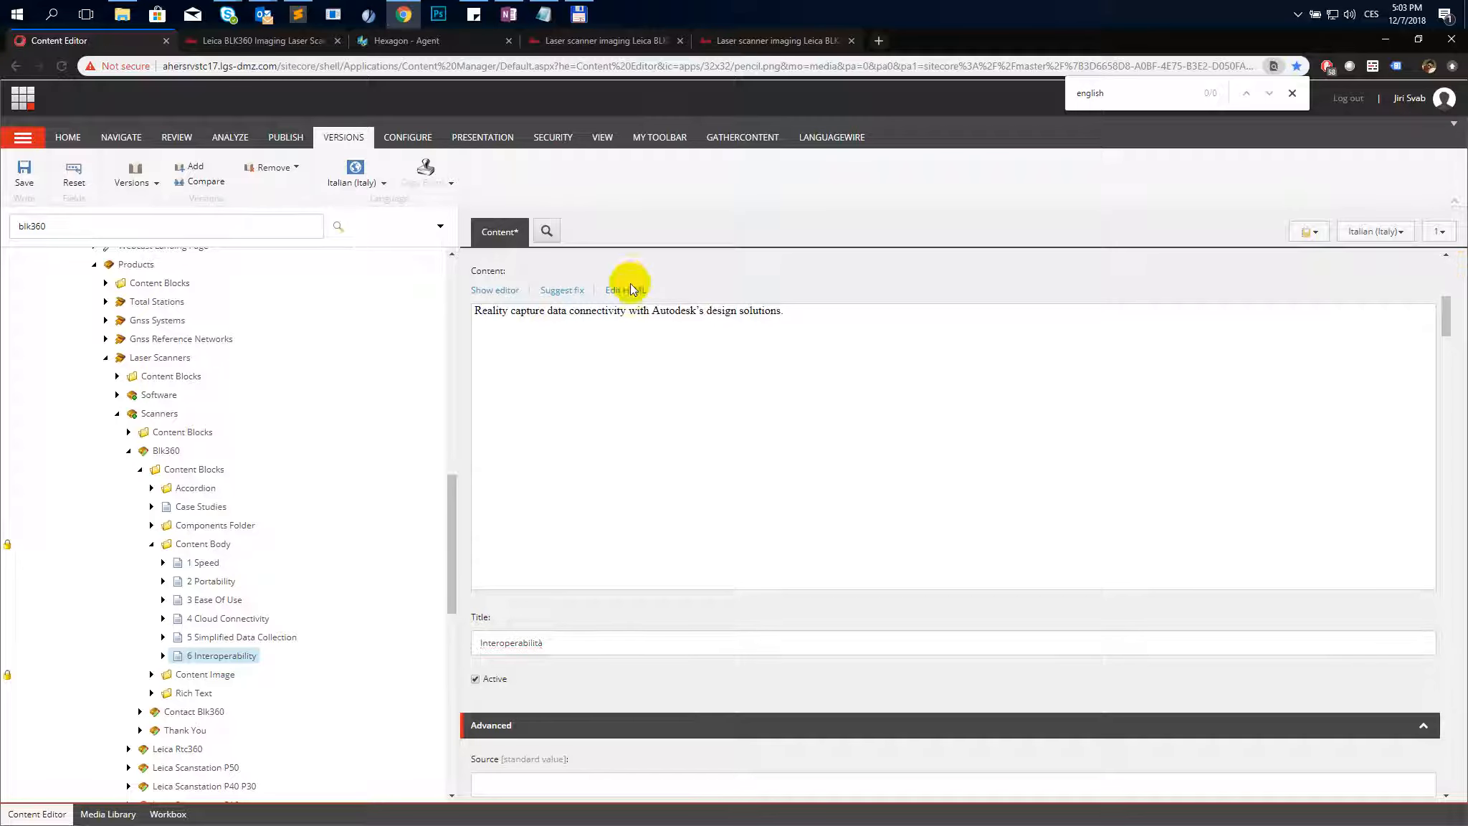
left_click(629, 289)
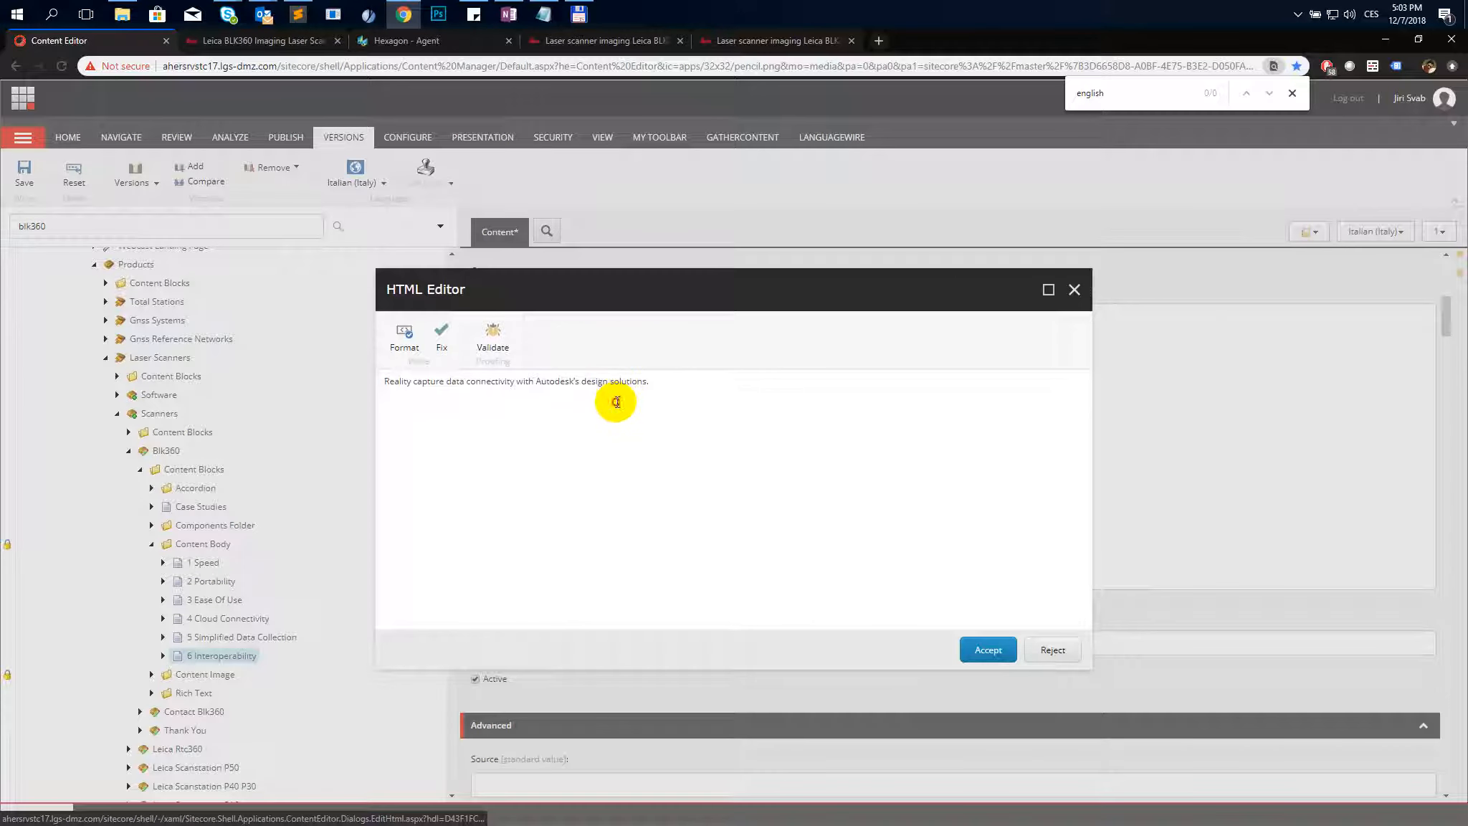
key("ctrl+a")
key("ctrl+v")
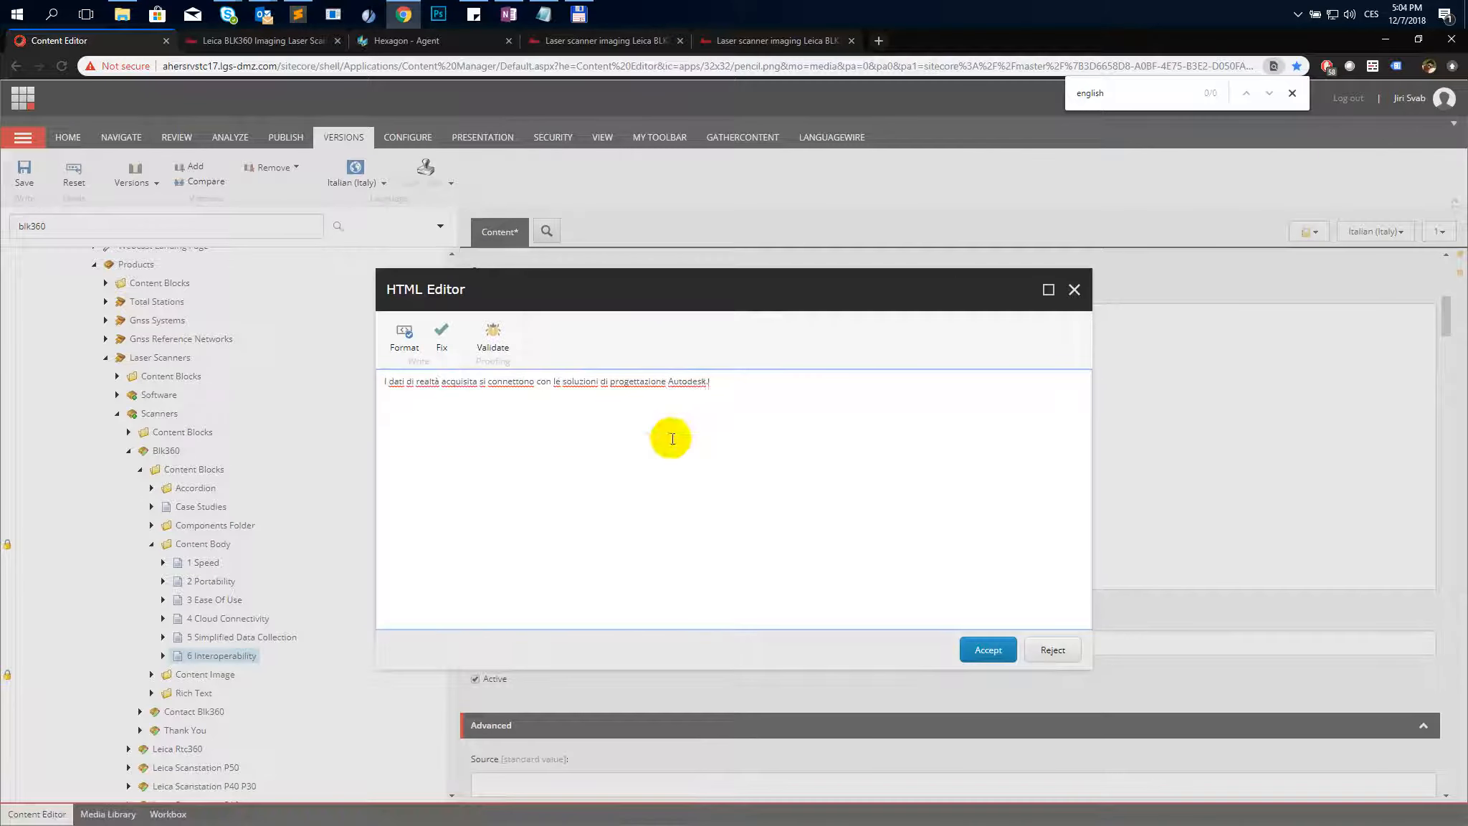
left_click(1011, 658)
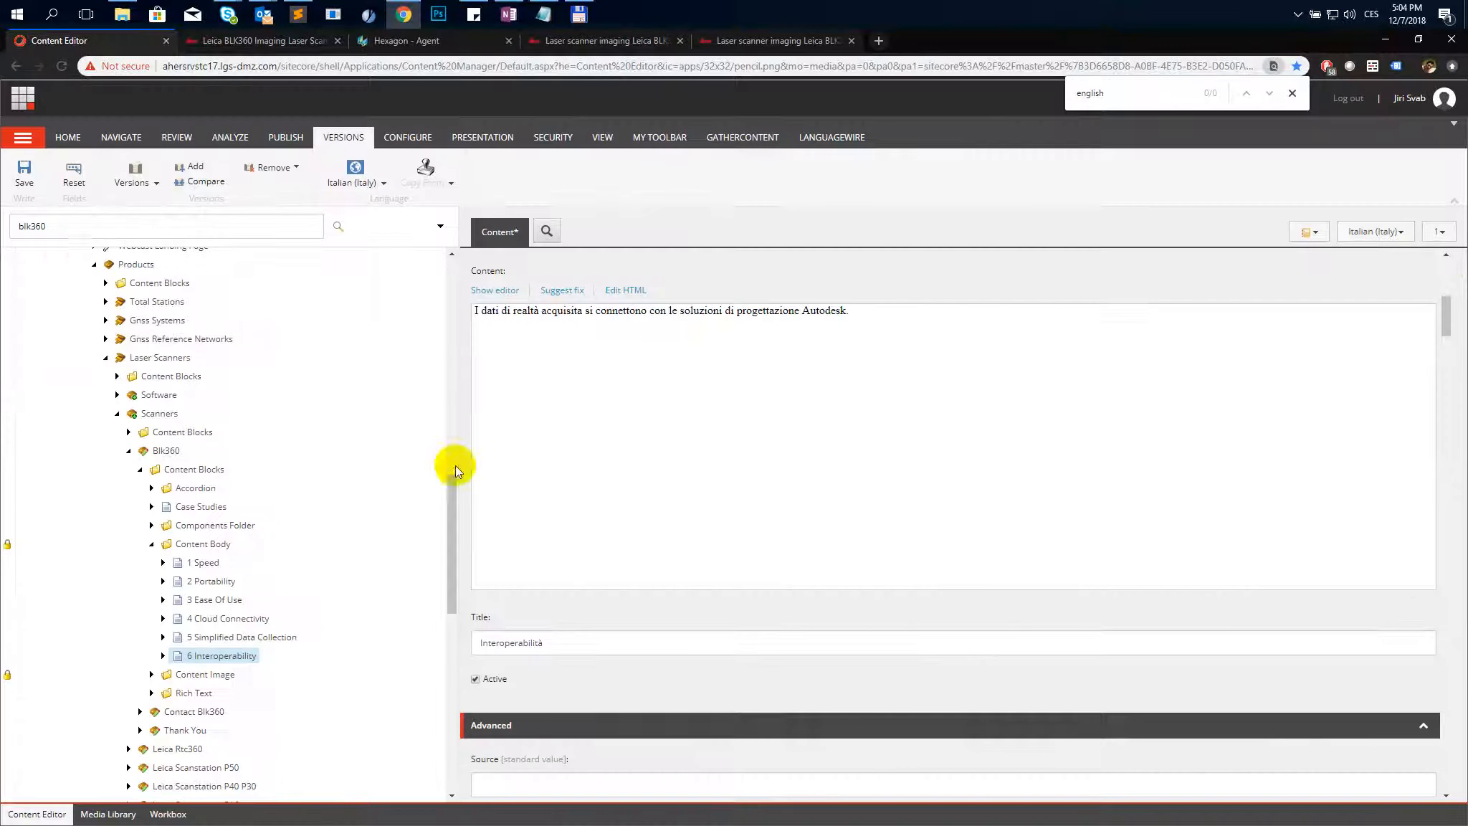
left_click(29, 180)
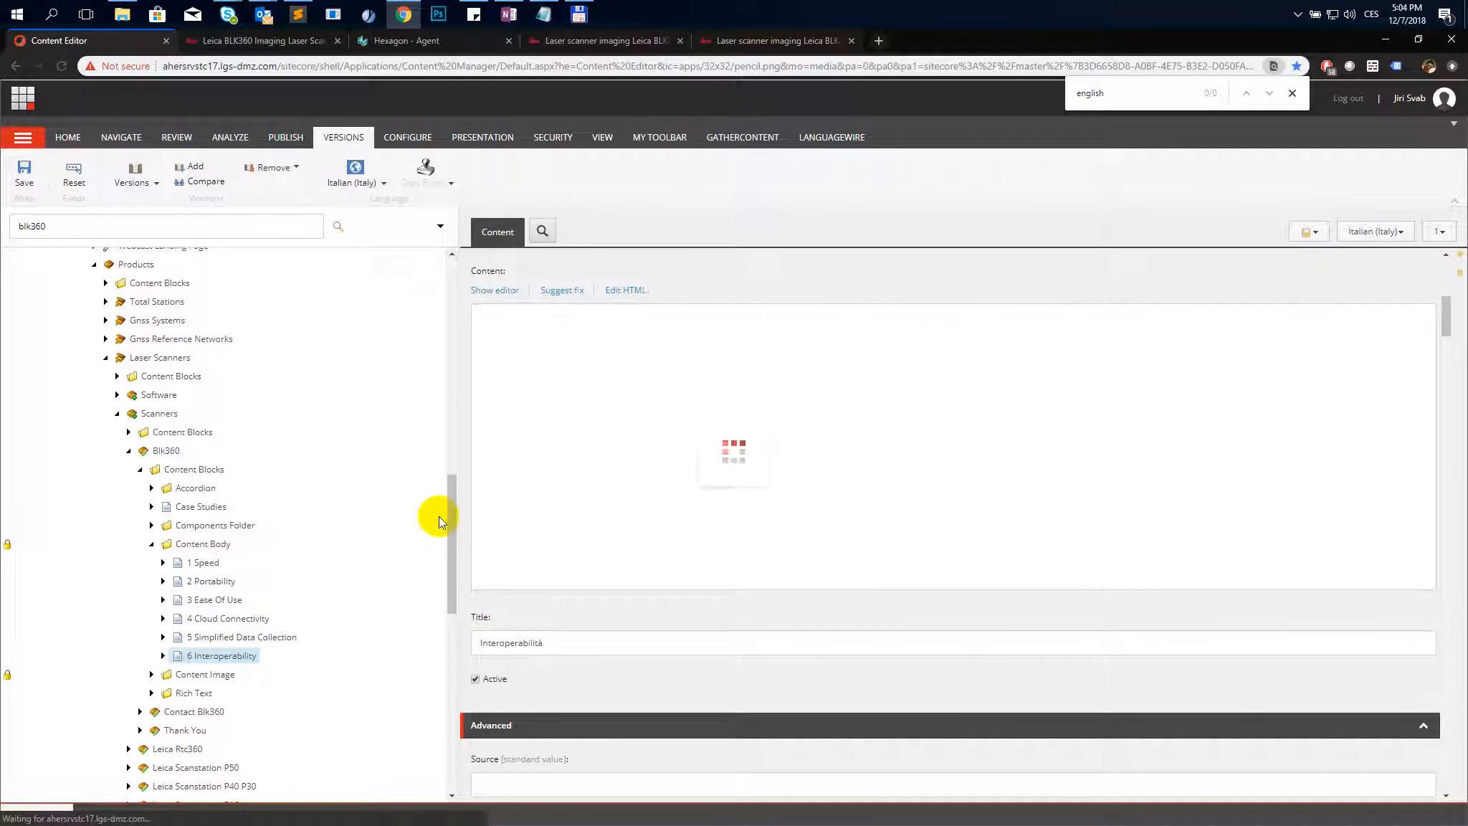
- Open the Blk360 item's Content in the HTML editor and copy all its markup
left_click(166, 452)
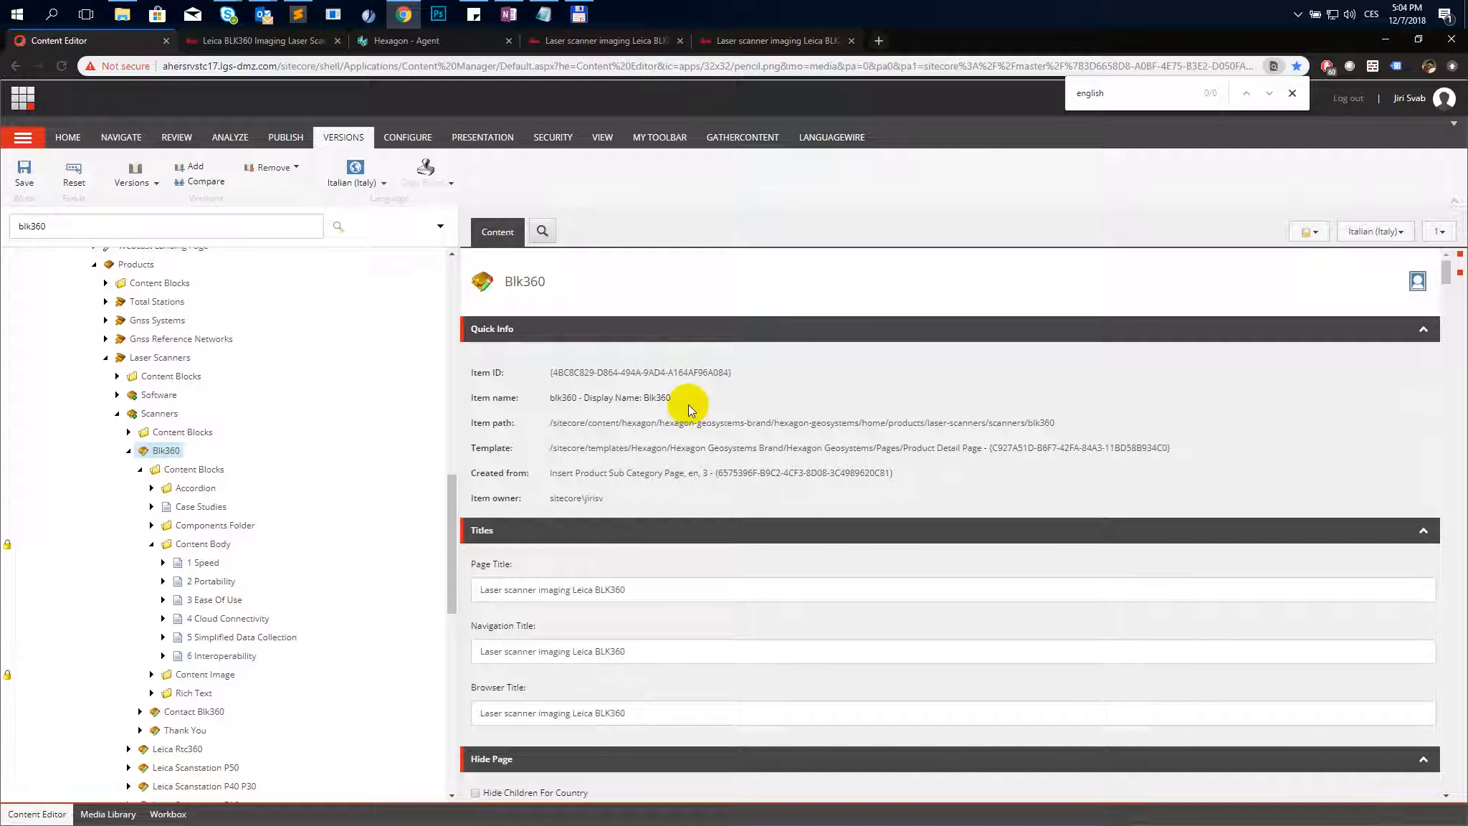
scroll(686, 410, "down", 15)
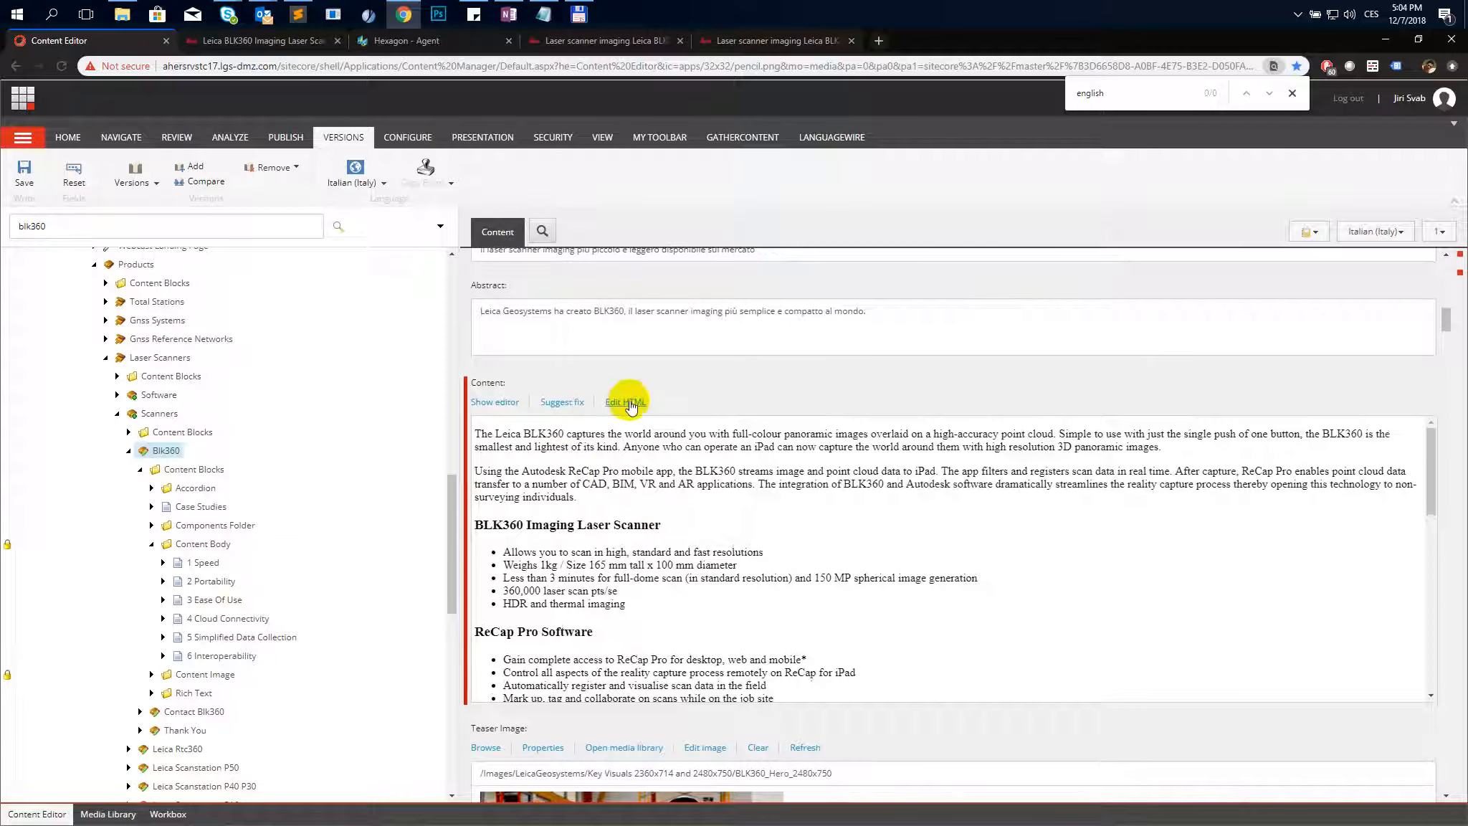
scroll(764, 645, "down", 1)
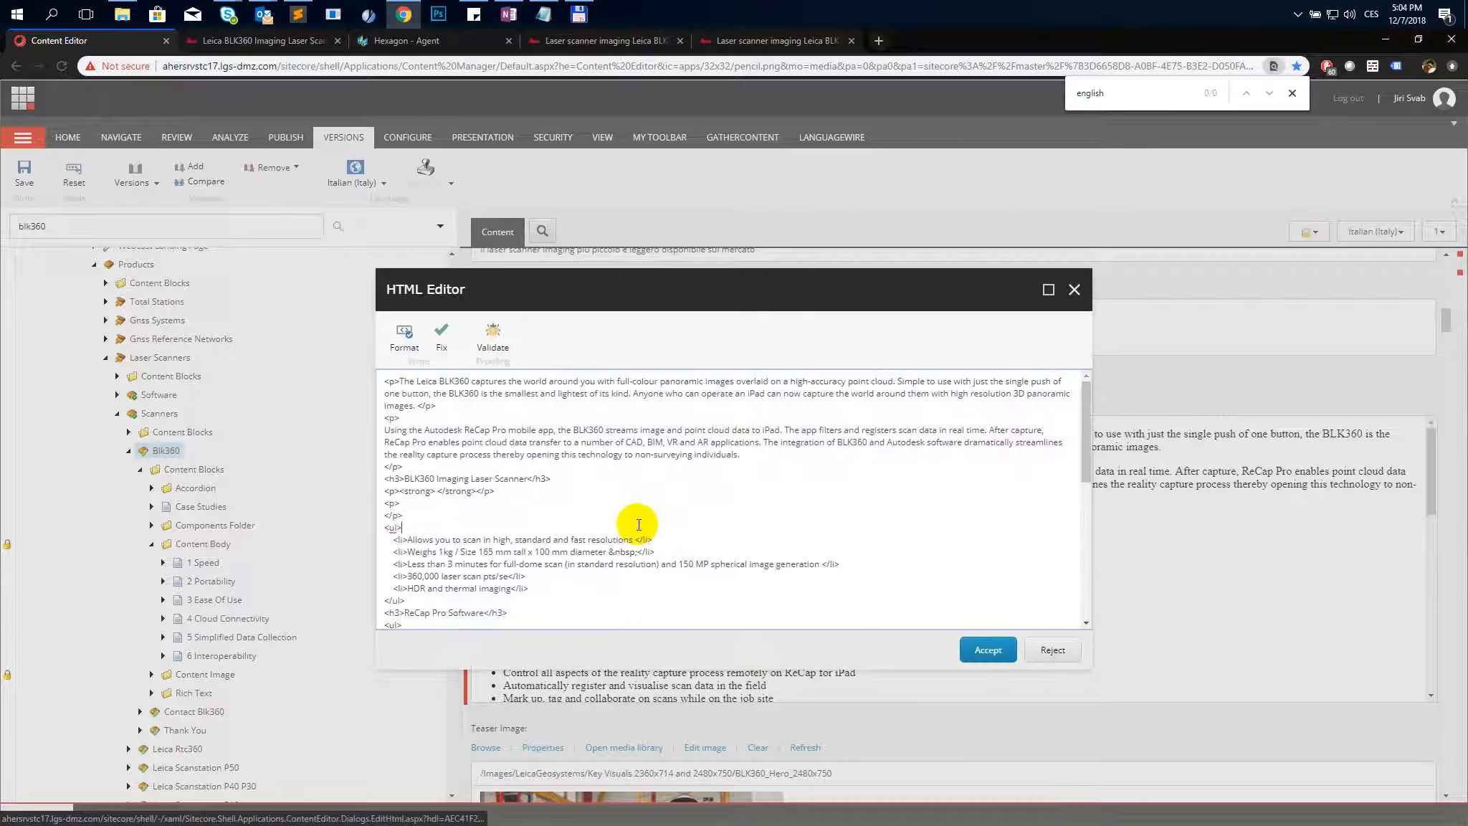
key("ctrl+a")
key("ctrl+c")
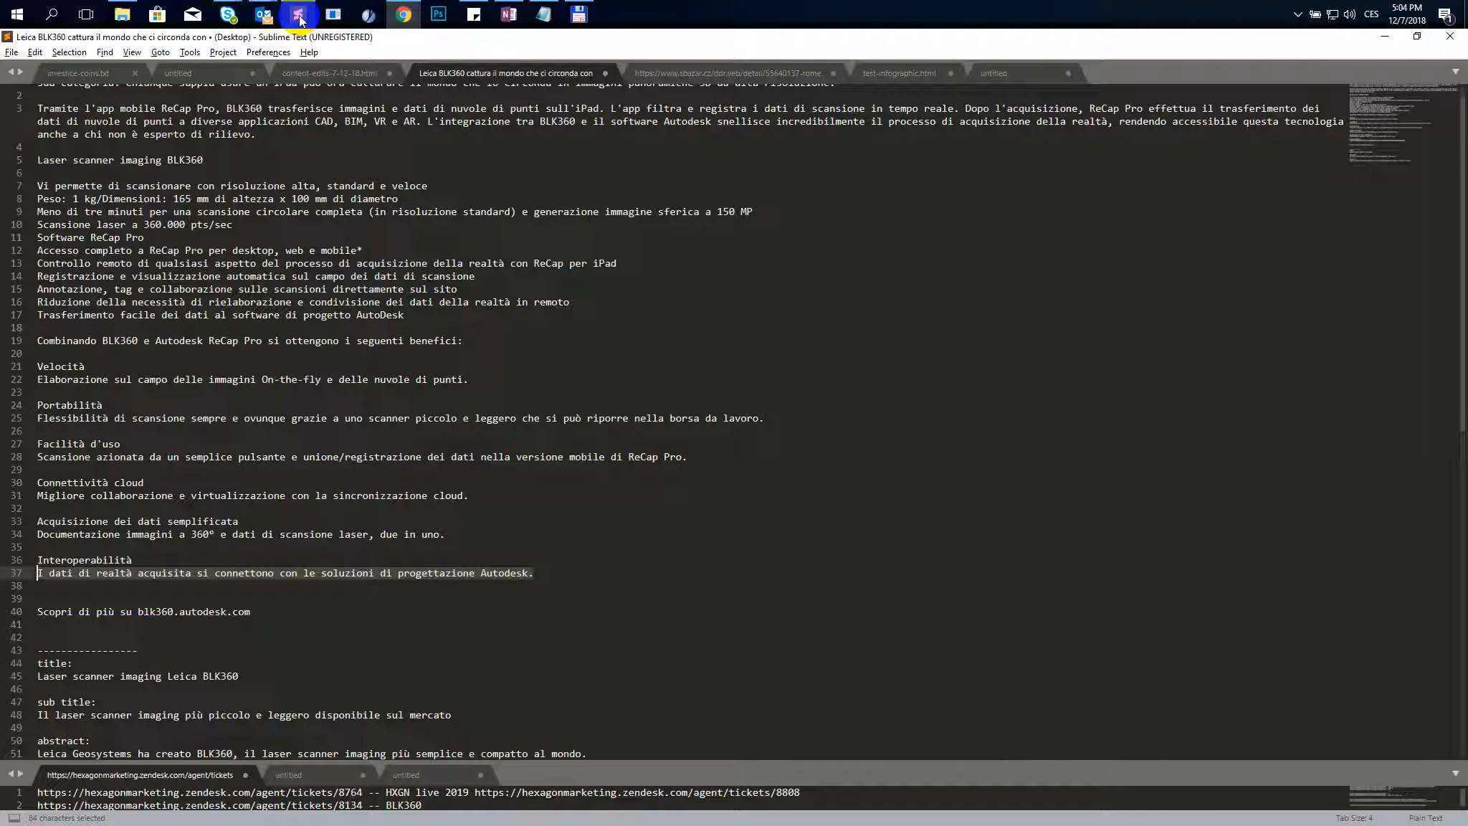
- Switch to the text editor and set its layout to two columns
left_click(297, 14)
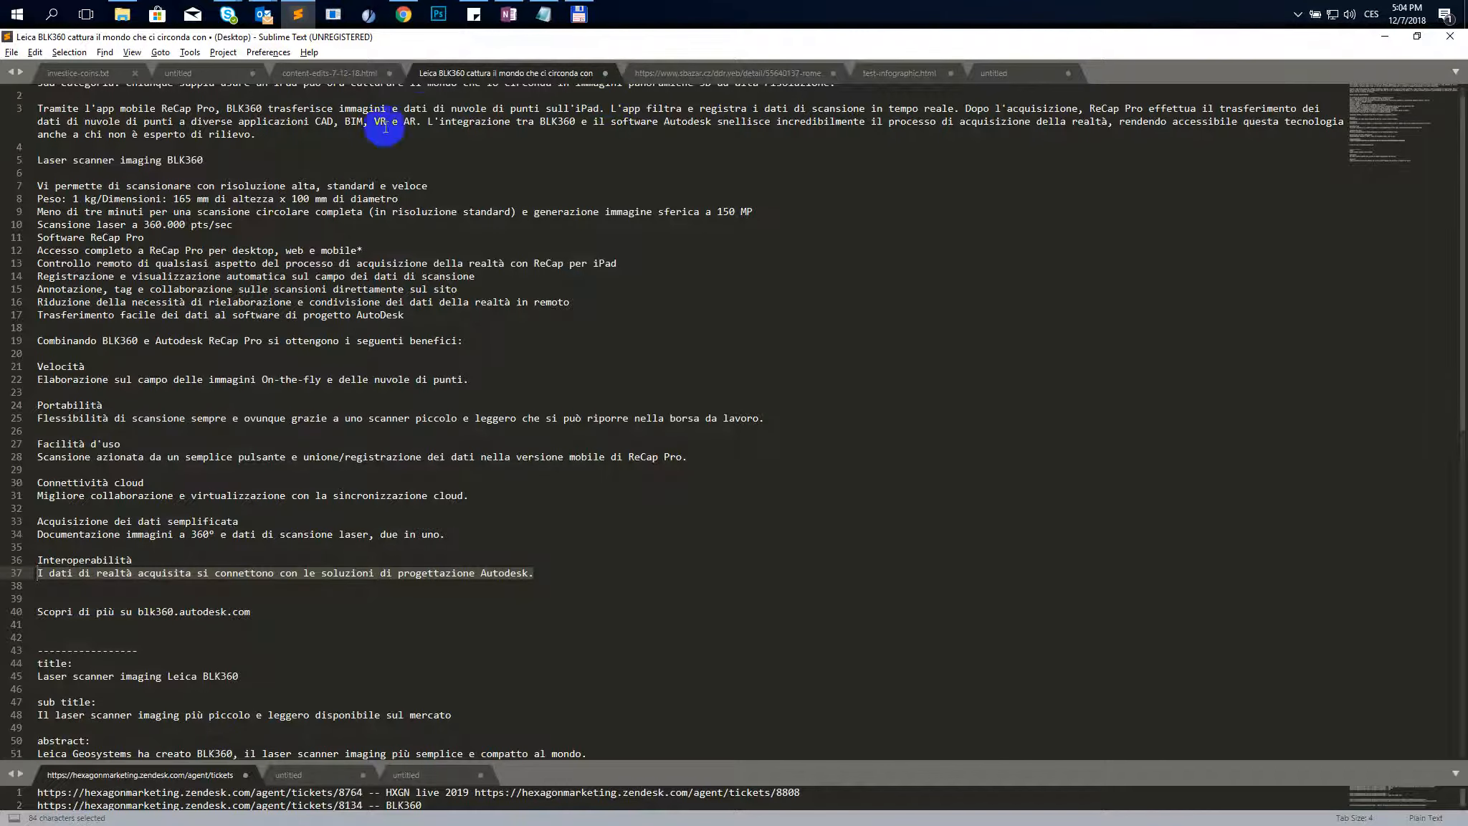
left_click(132, 53)
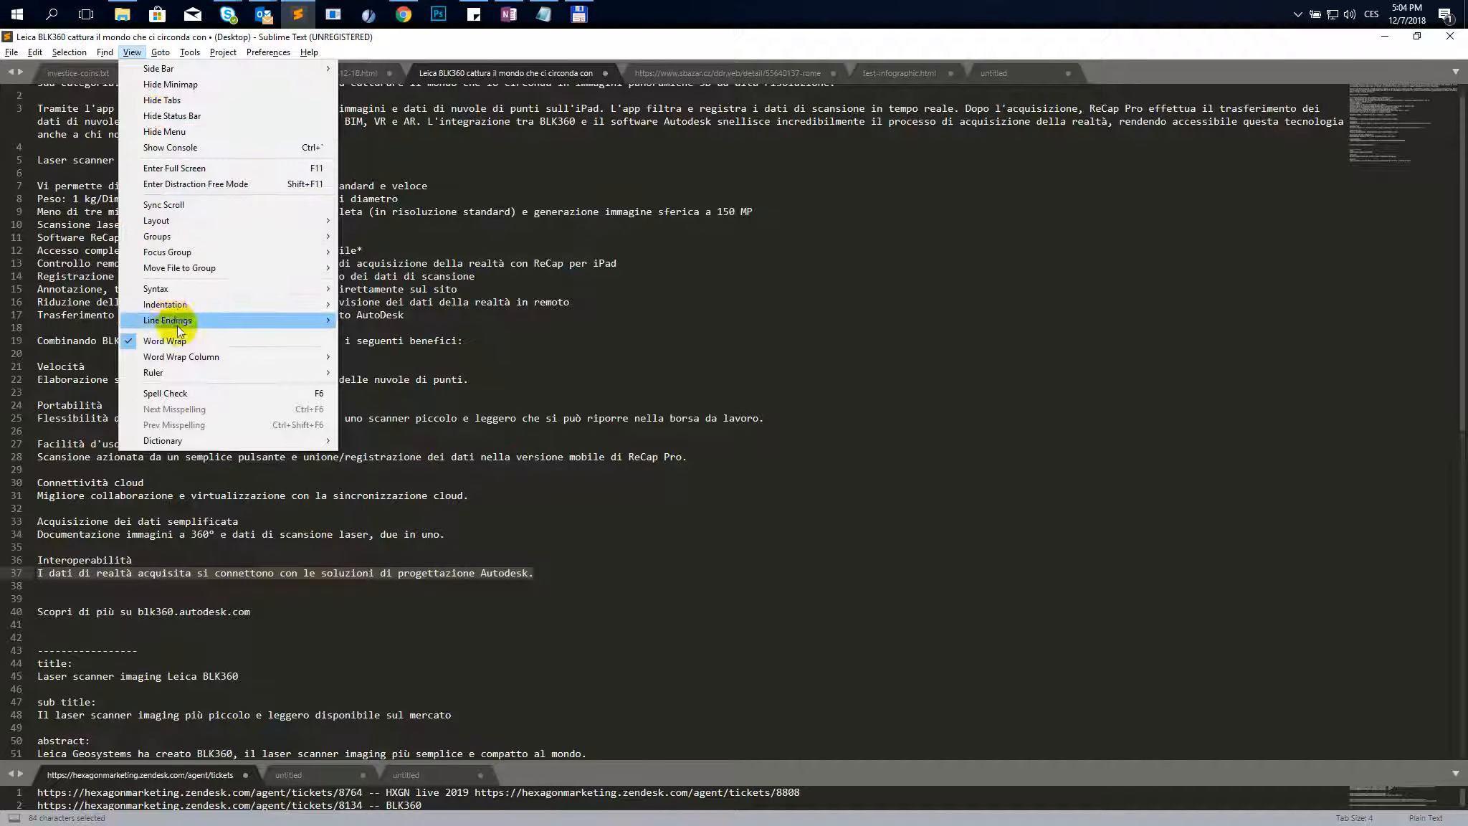
mouse_move(174, 220)
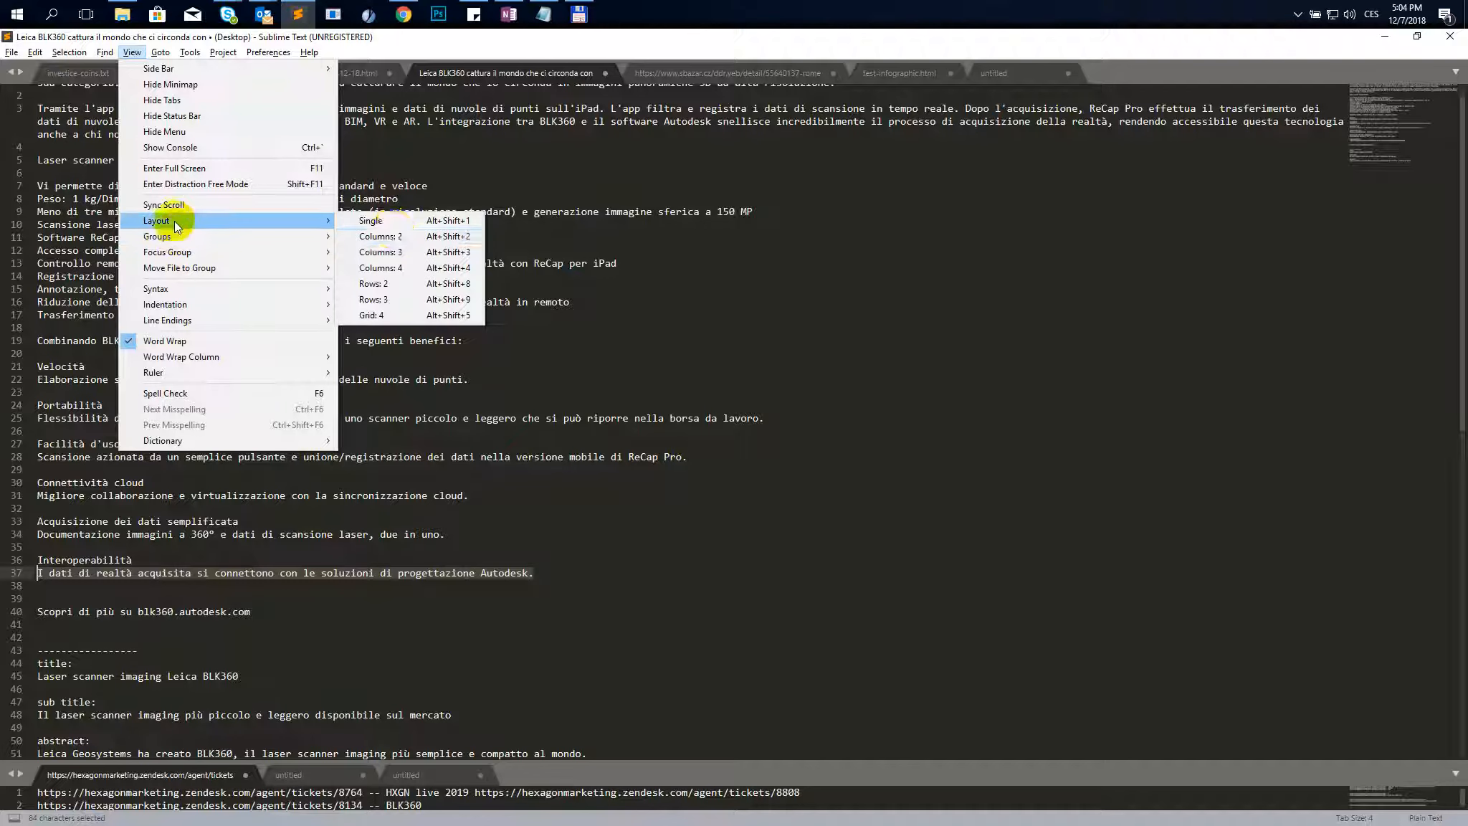
left_click(397, 239)
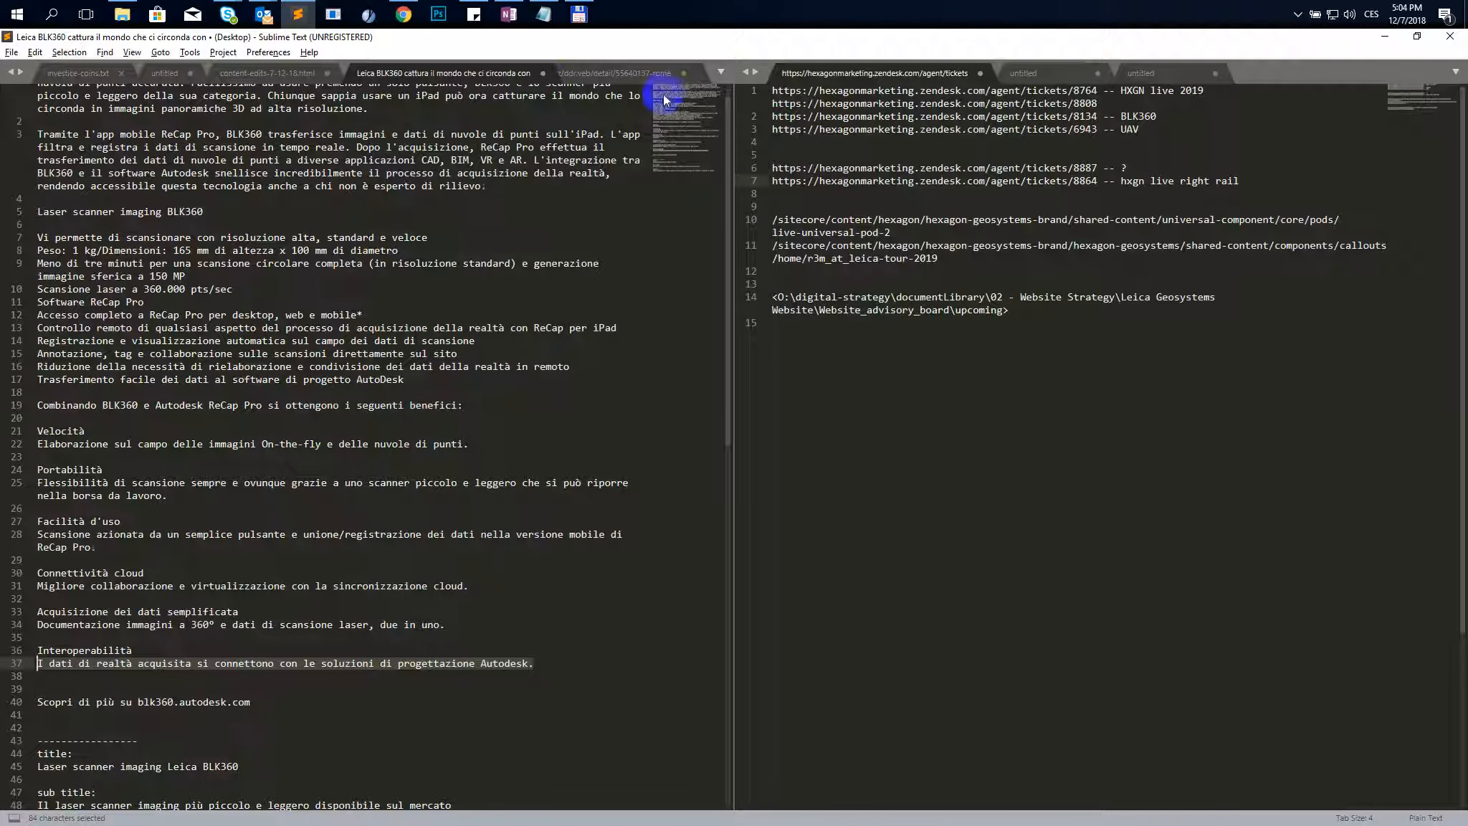
- Create a new file, move it into the second column, and paste the copied English HTML into it
left_click(10, 53)
left_click(32, 68)
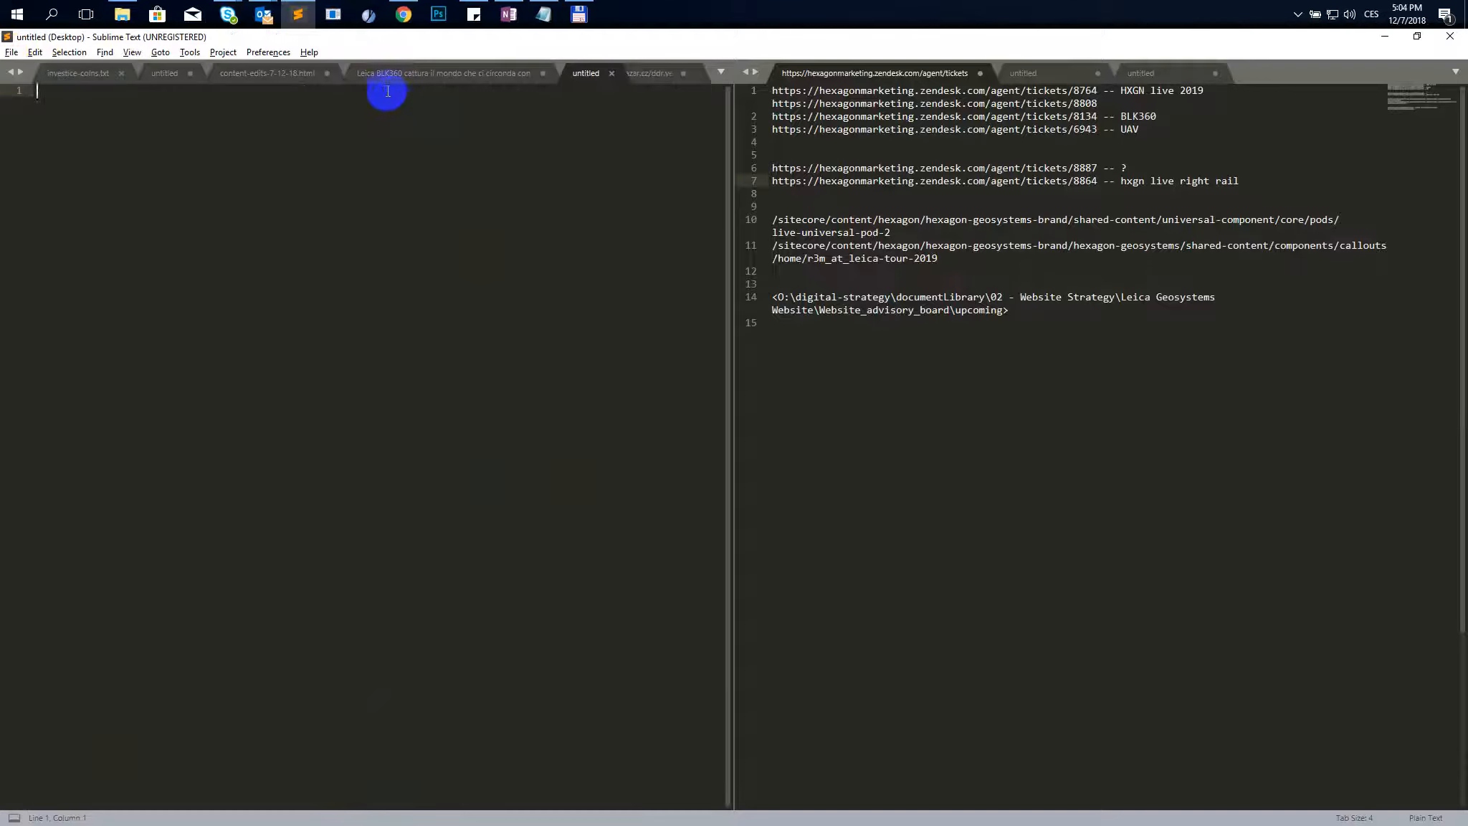
left_click(579, 70)
left_click_drag(867, 79, 818, 76)
key("ctrl+v")
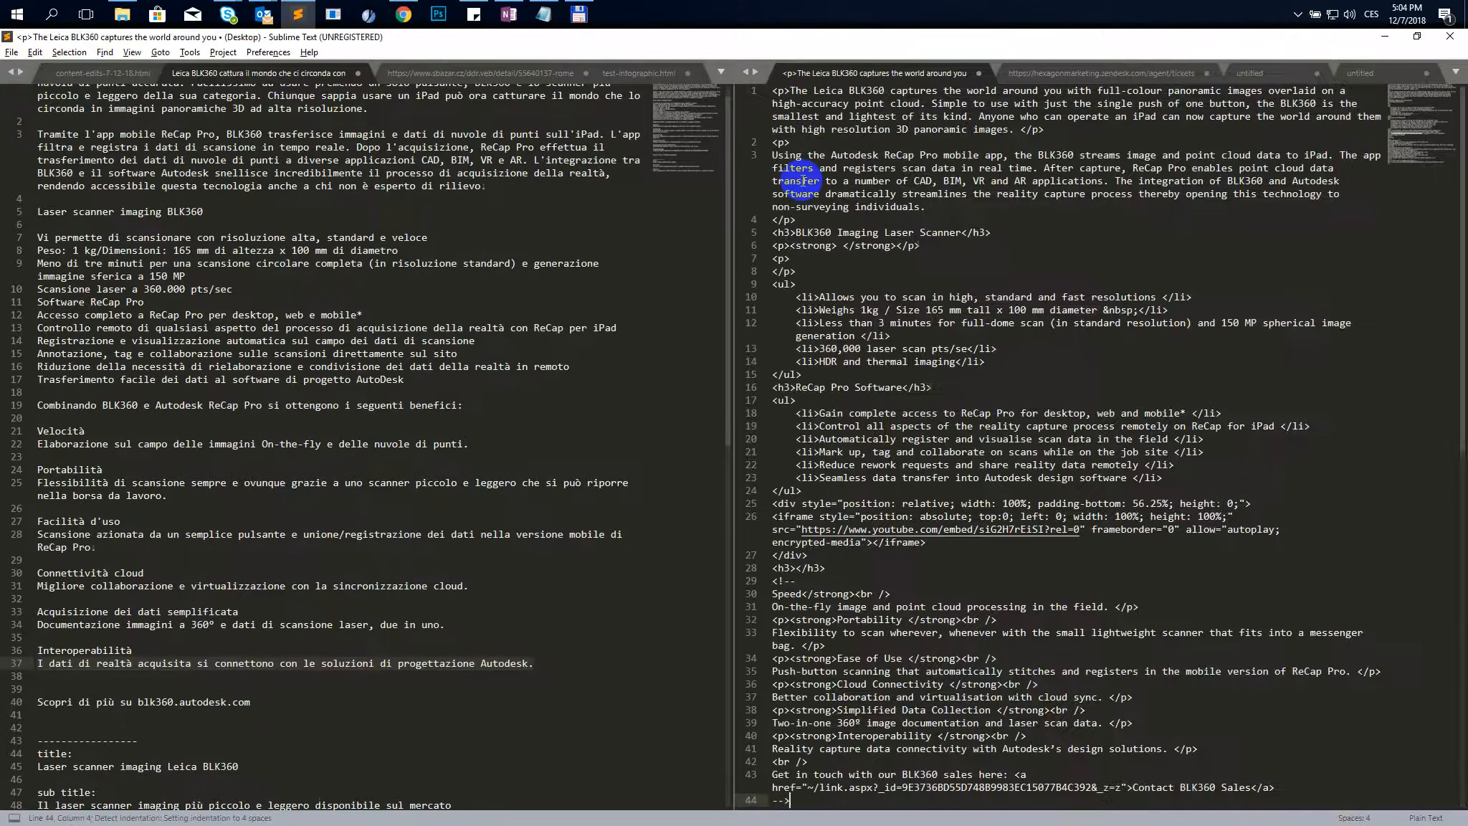
- Set the new file's syntax to HTML
key("ctrl+shift+p")
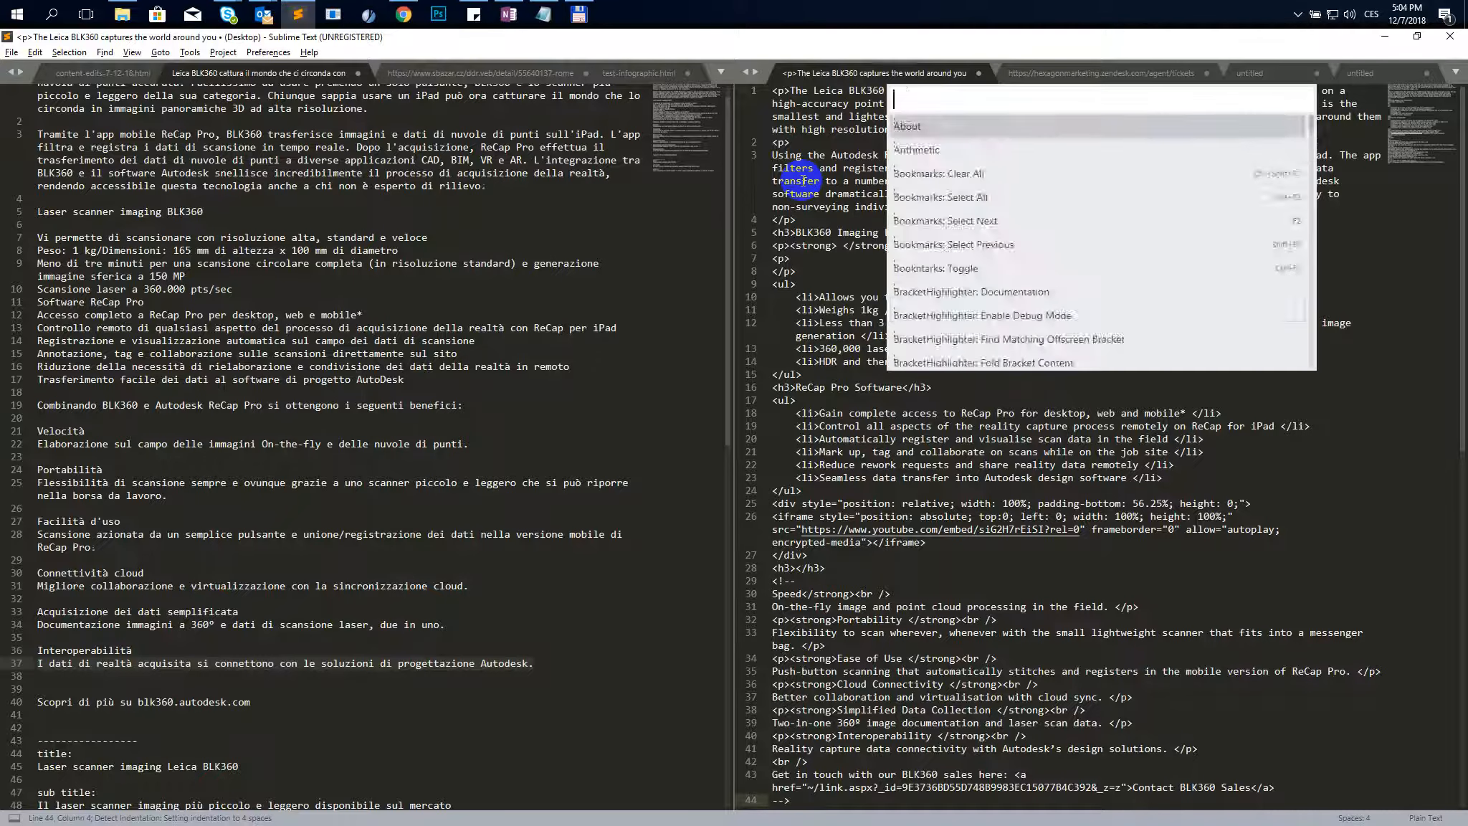
type("seth")
key("Return")
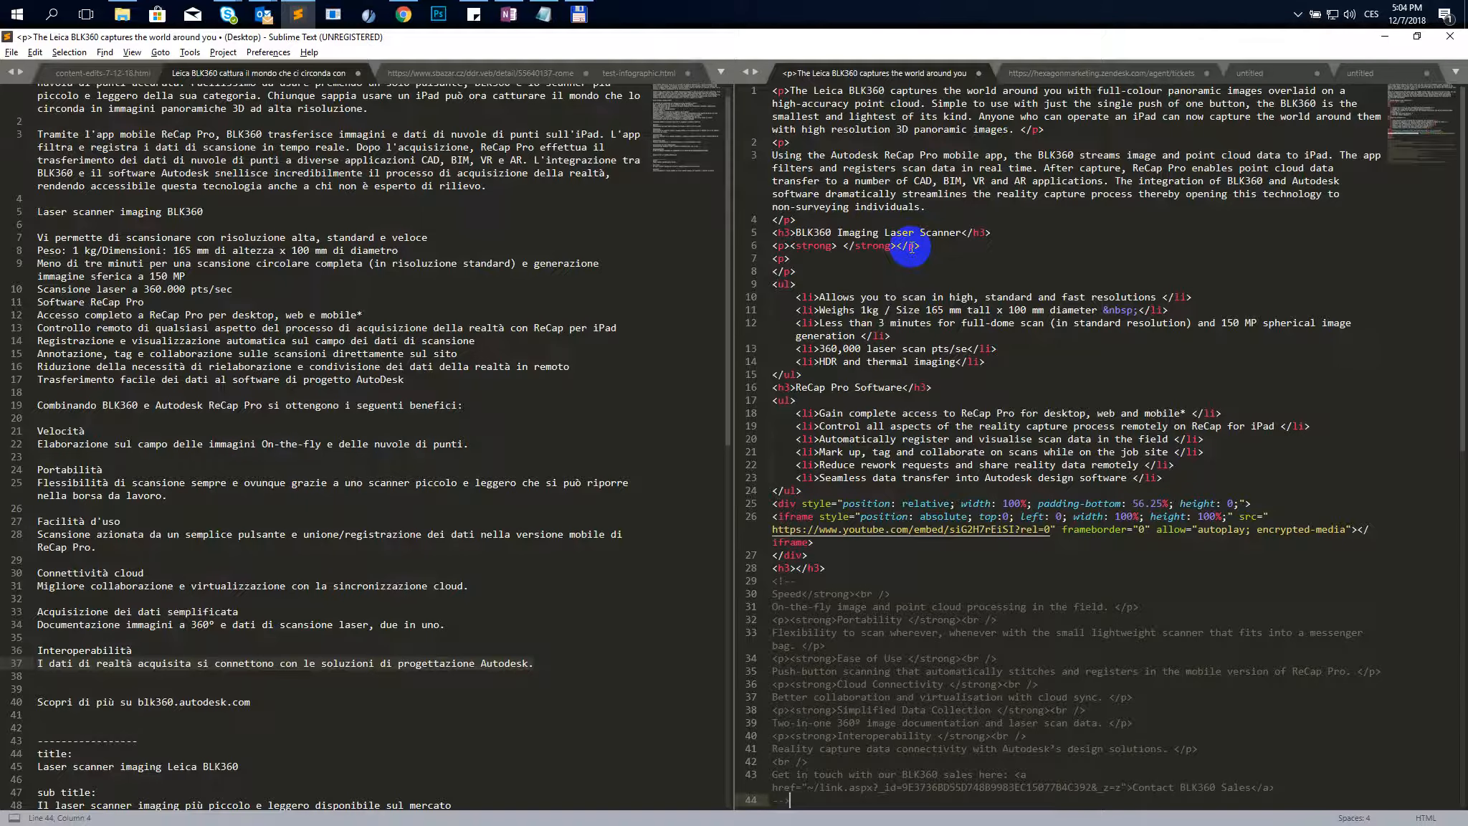
- Copy the first Italian paragraph and replace the first paragraph's text in the HTML file with it
scroll(911, 247, "down", 2)
scroll(832, 322, "up", 2)
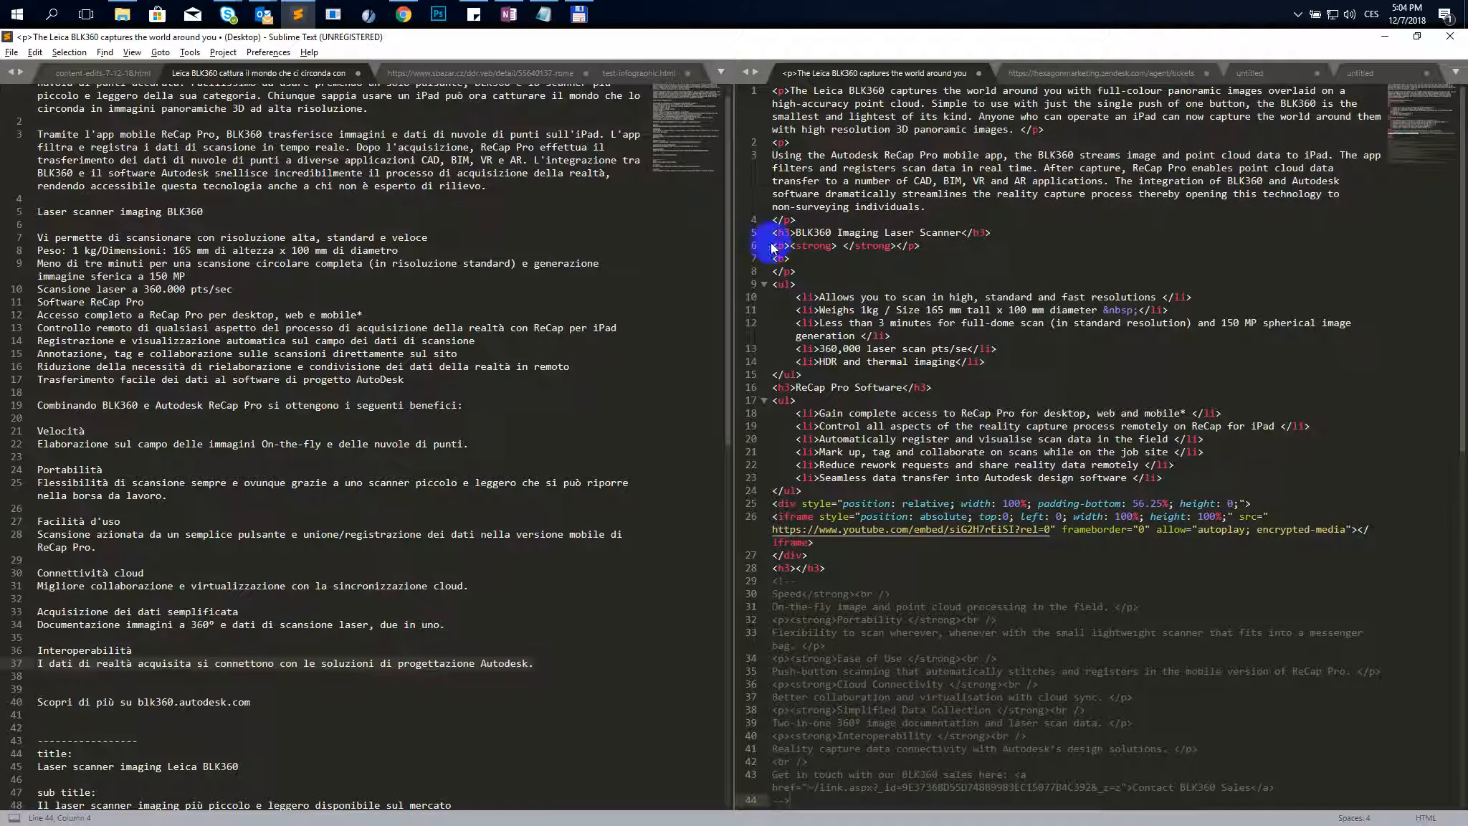
left_click(158, 172)
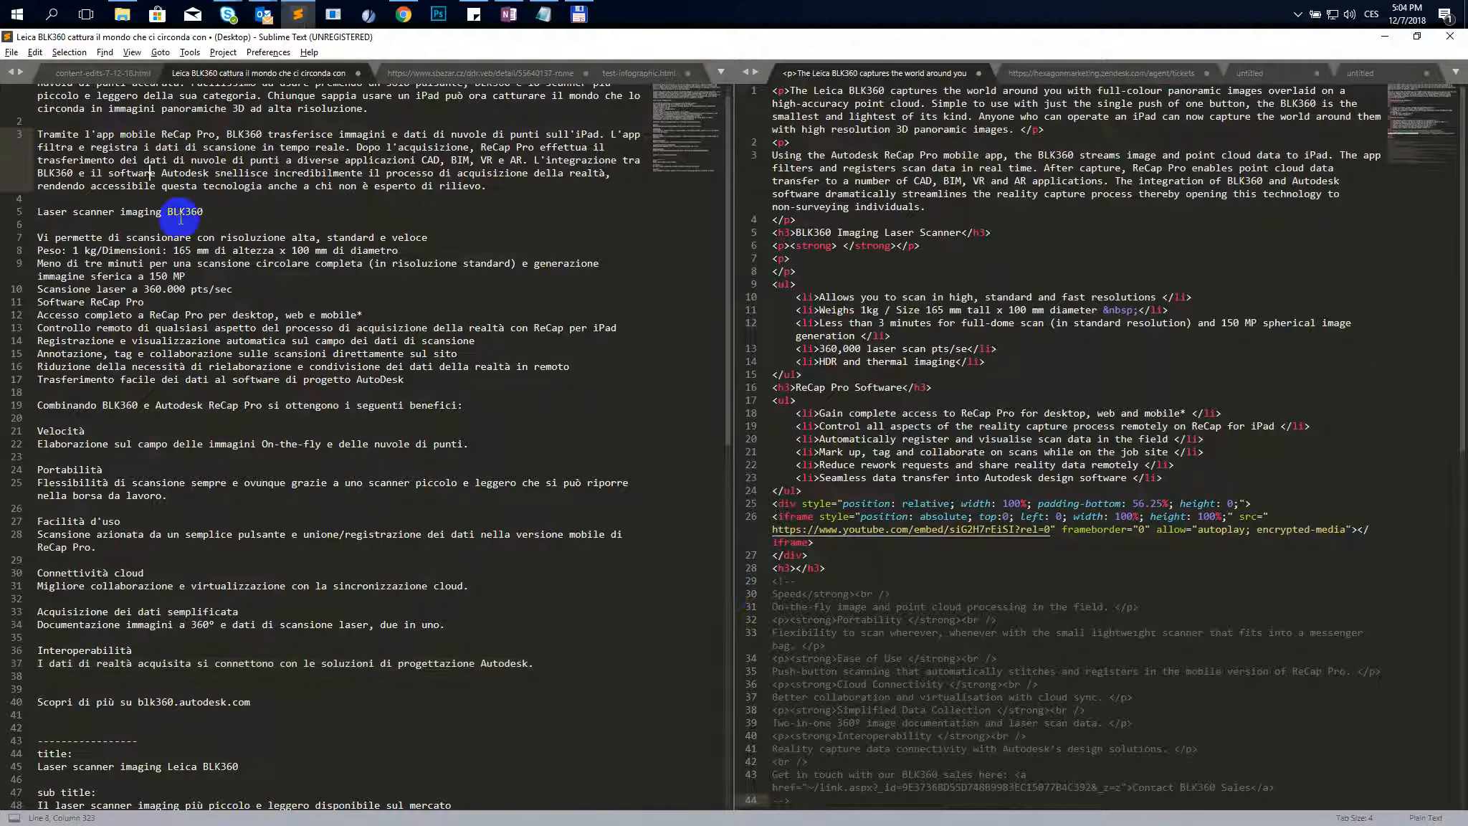
scroll(179, 201, "up", 1)
left_click(855, 116)
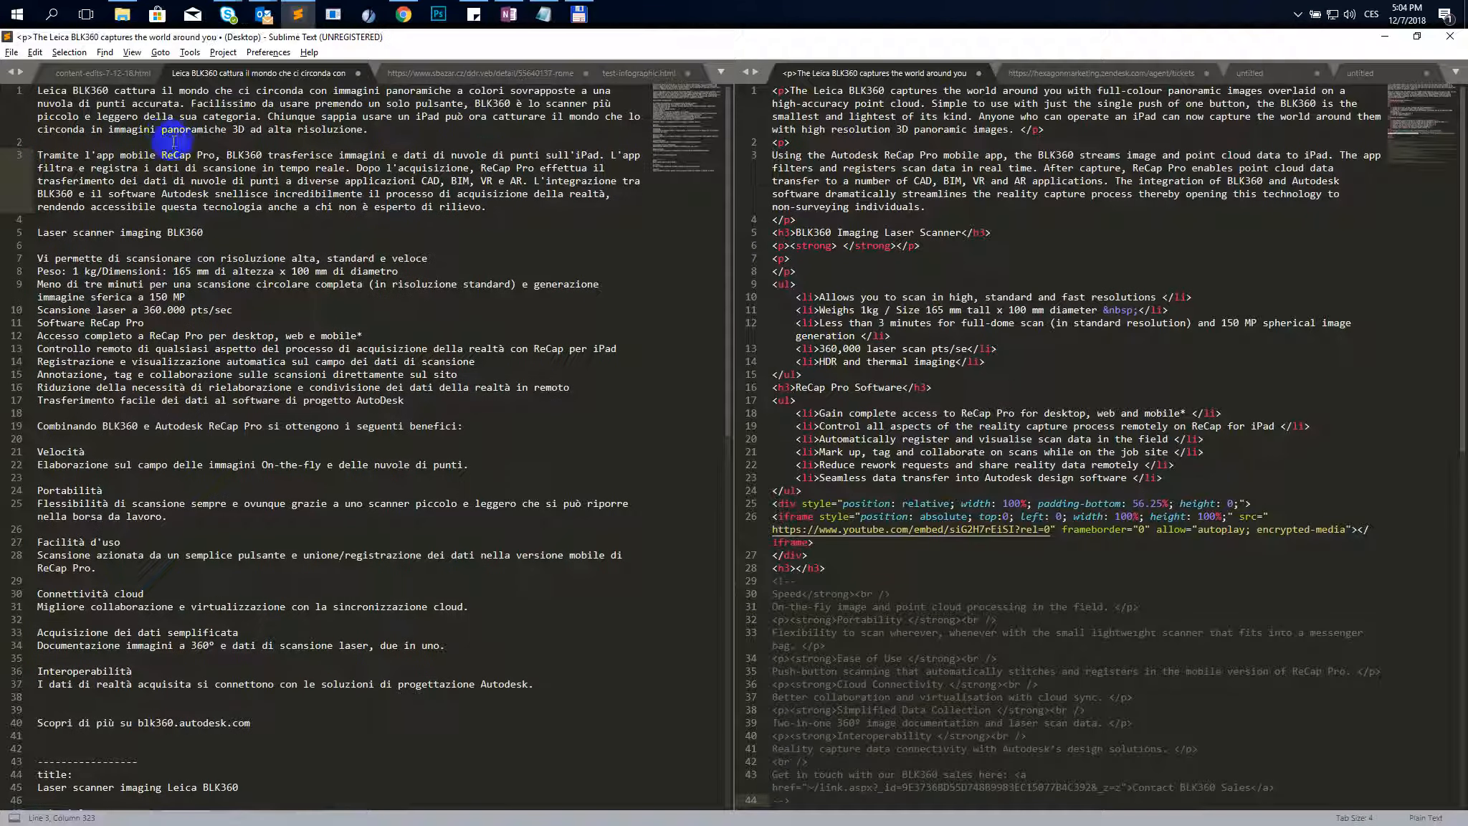
triple_click(75, 92)
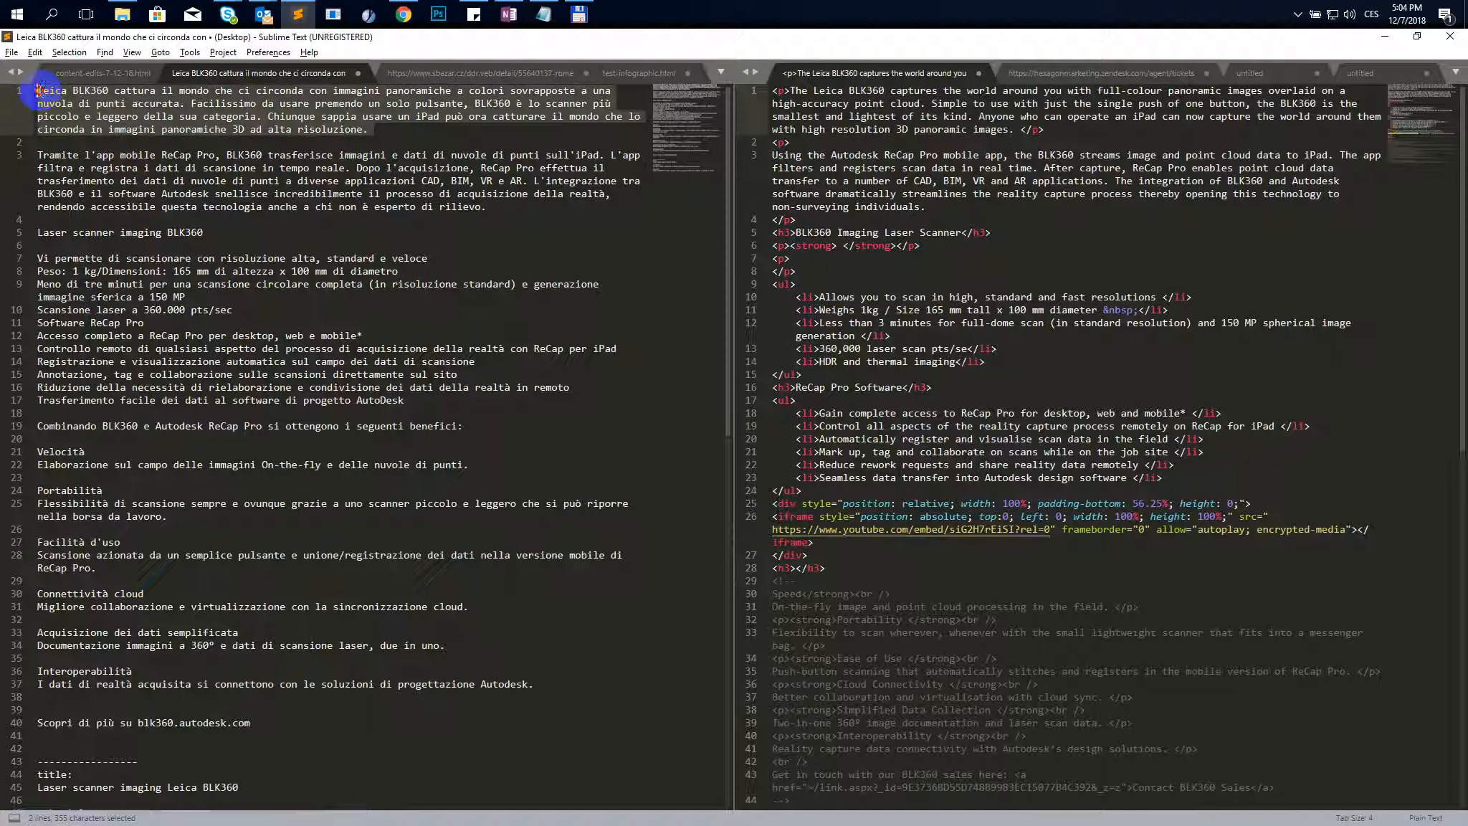
key("ctrl+c")
left_click(951, 90)
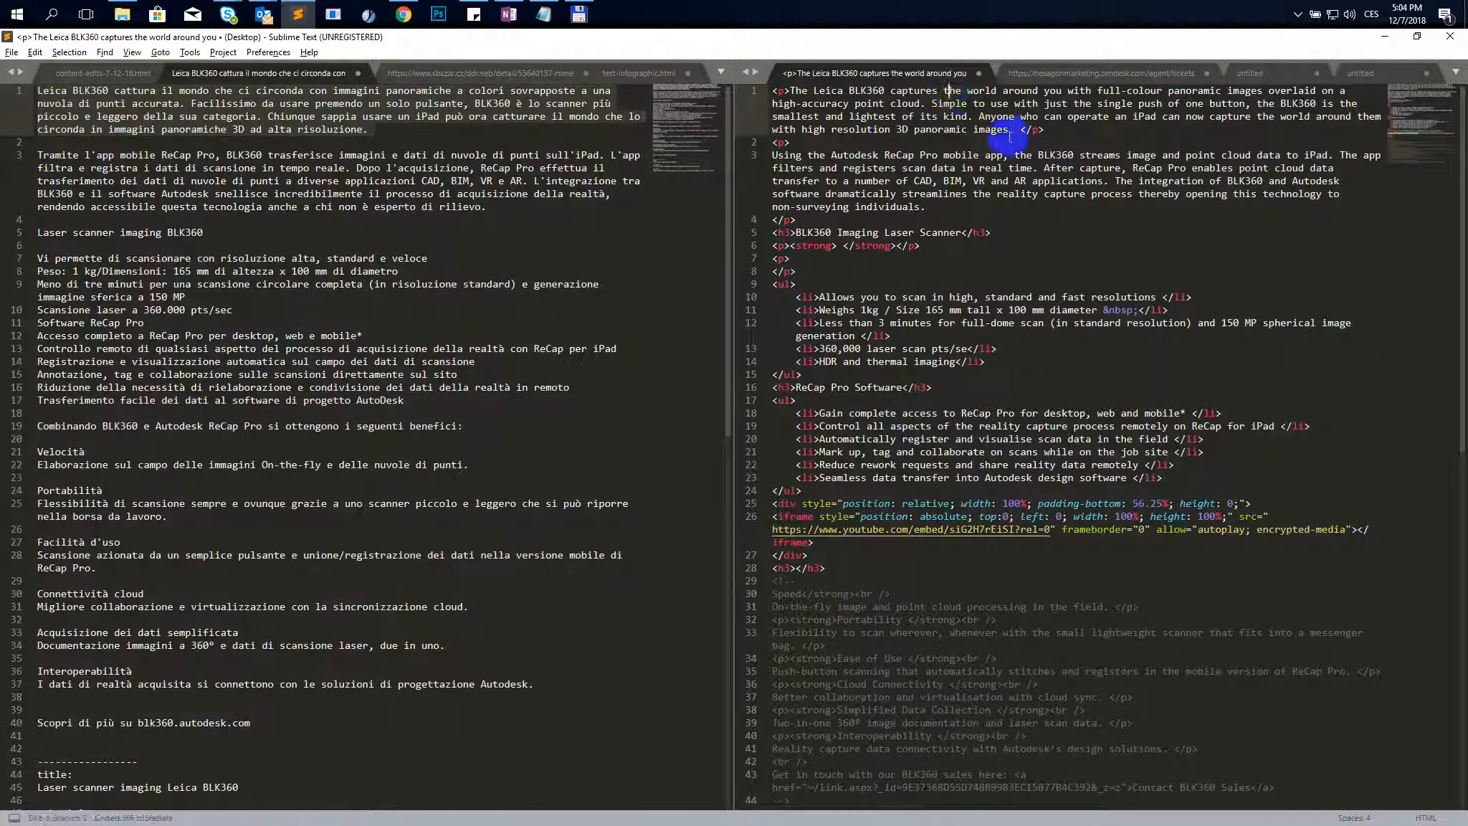
key("ctrl+shift+a")
key("ctrl+v")
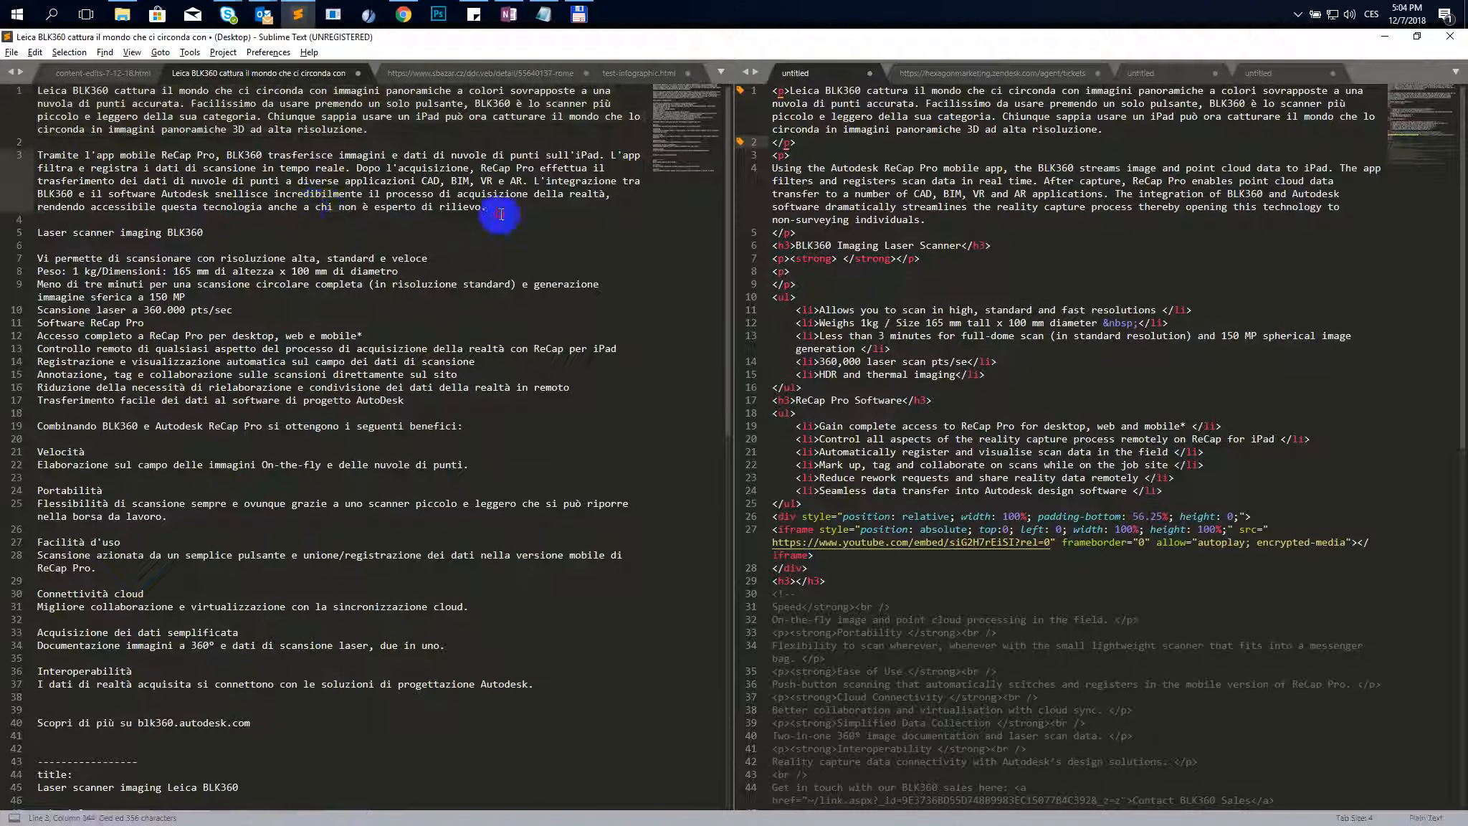
- Replace the second paragraph's text in the HTML file with the second Italian paragraph
triple_click(32, 172)
left_click_drag(32, 173, 25, 158)
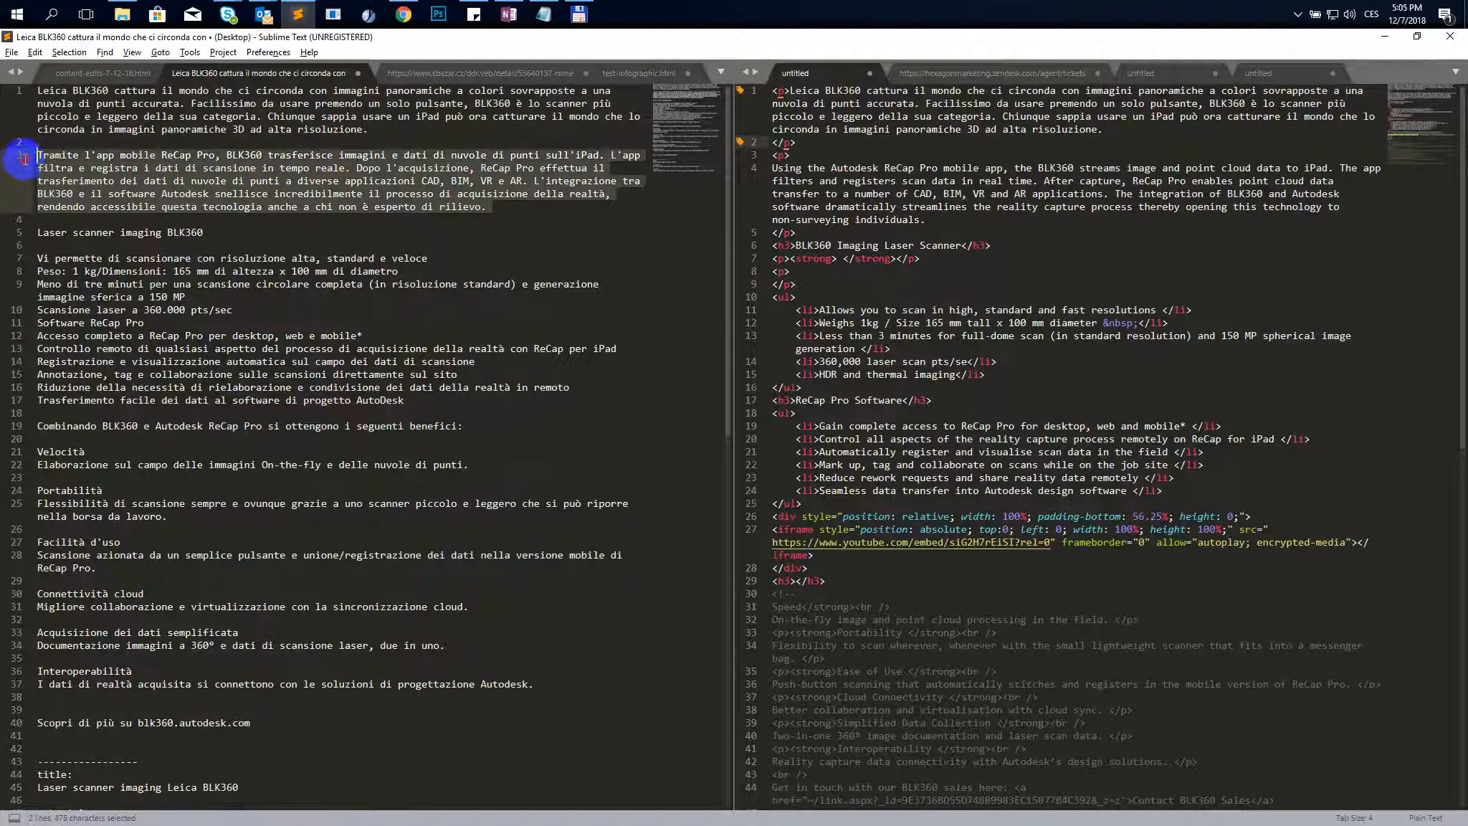
left_click(825, 193)
key("ctrl+shift+a")
key("ctrl+v")
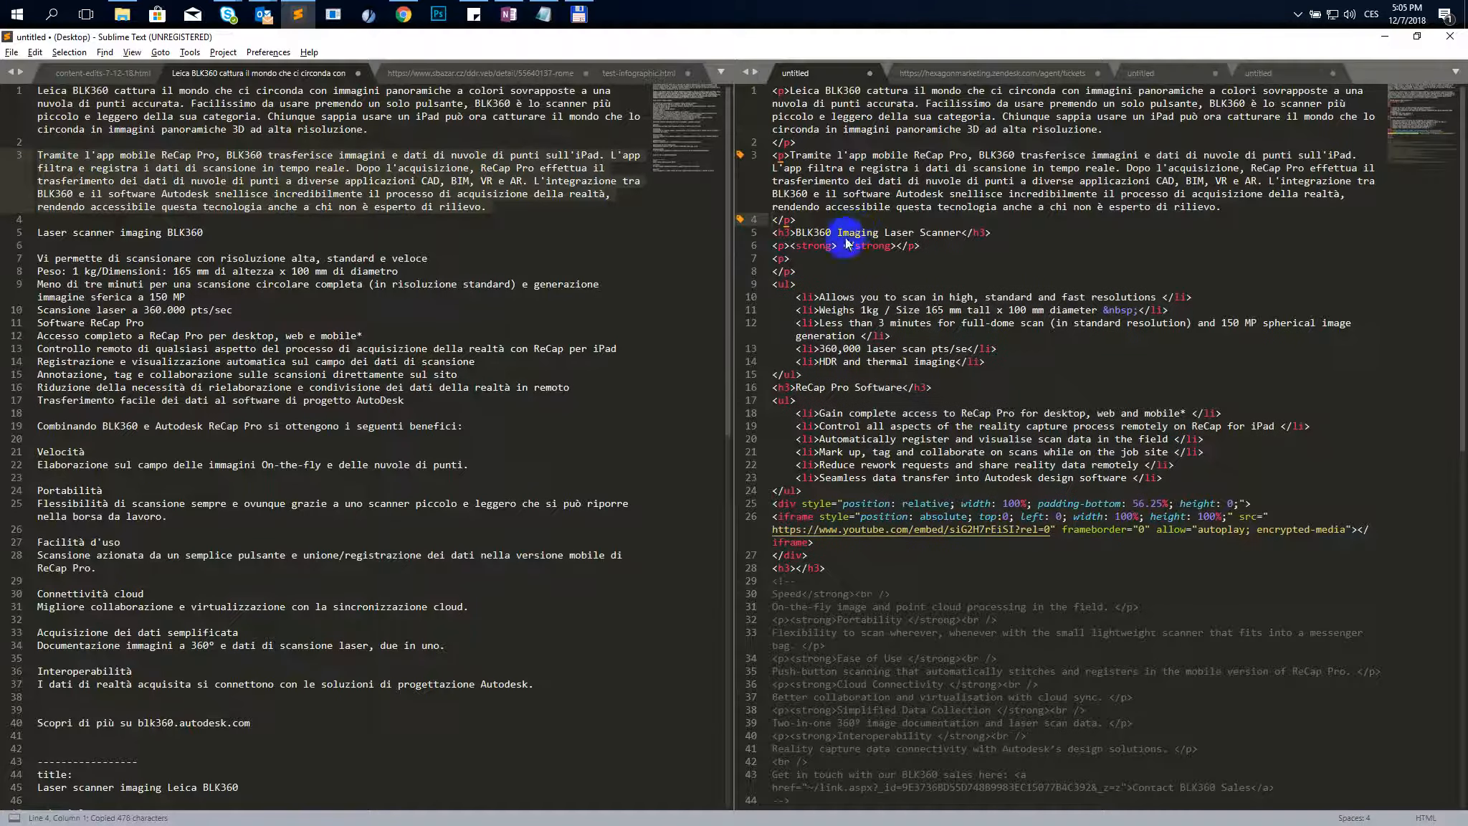
- Replace the BLK360 Imaging Laser Scanner heading text with the Italian heading Laser scanner imaging BLK360
left_click_drag(203, 232, 37, 230)
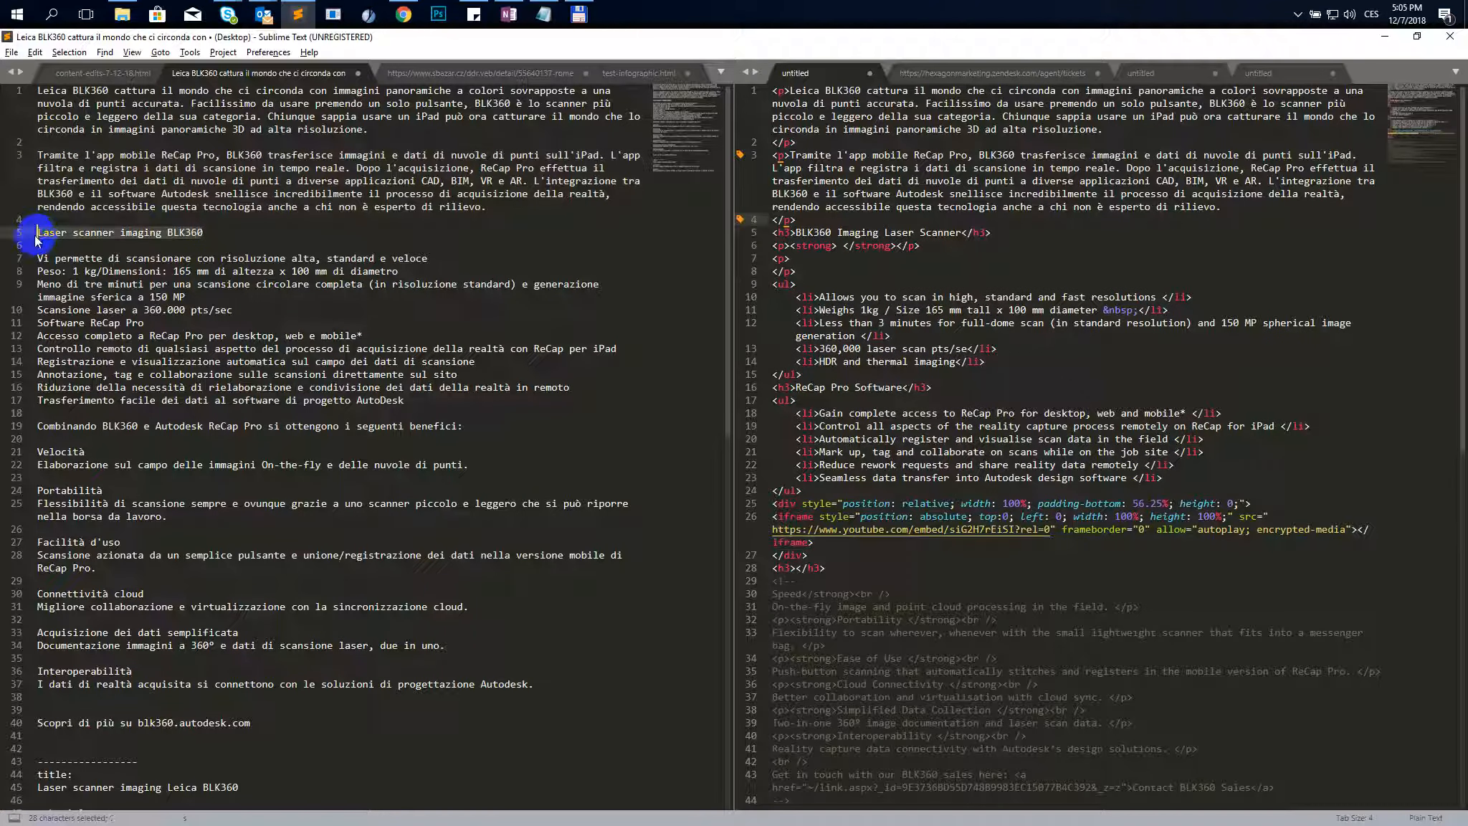
left_click(925, 234)
key("ctrl+shift+a")
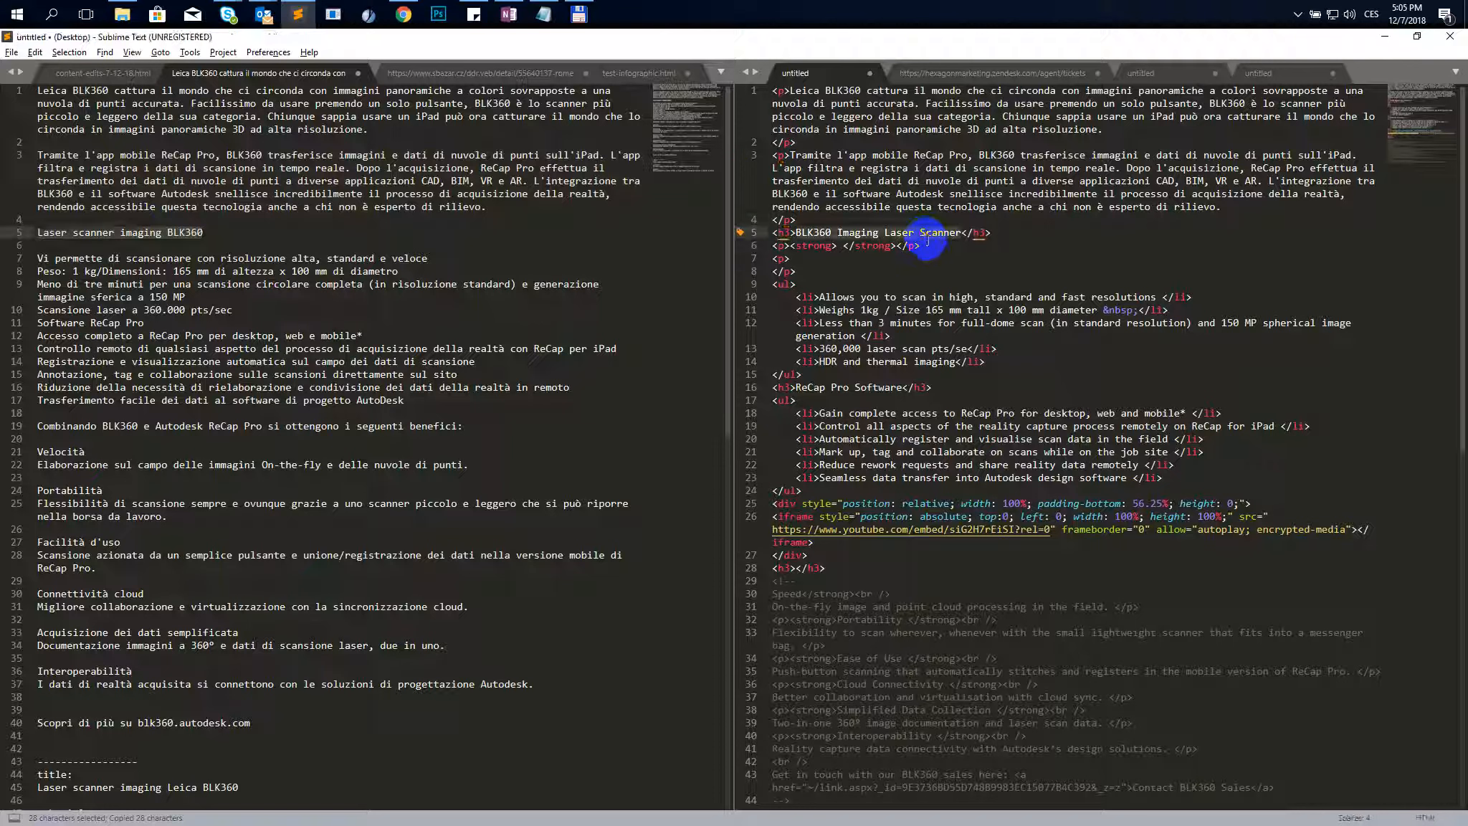
key("ctrl+v")
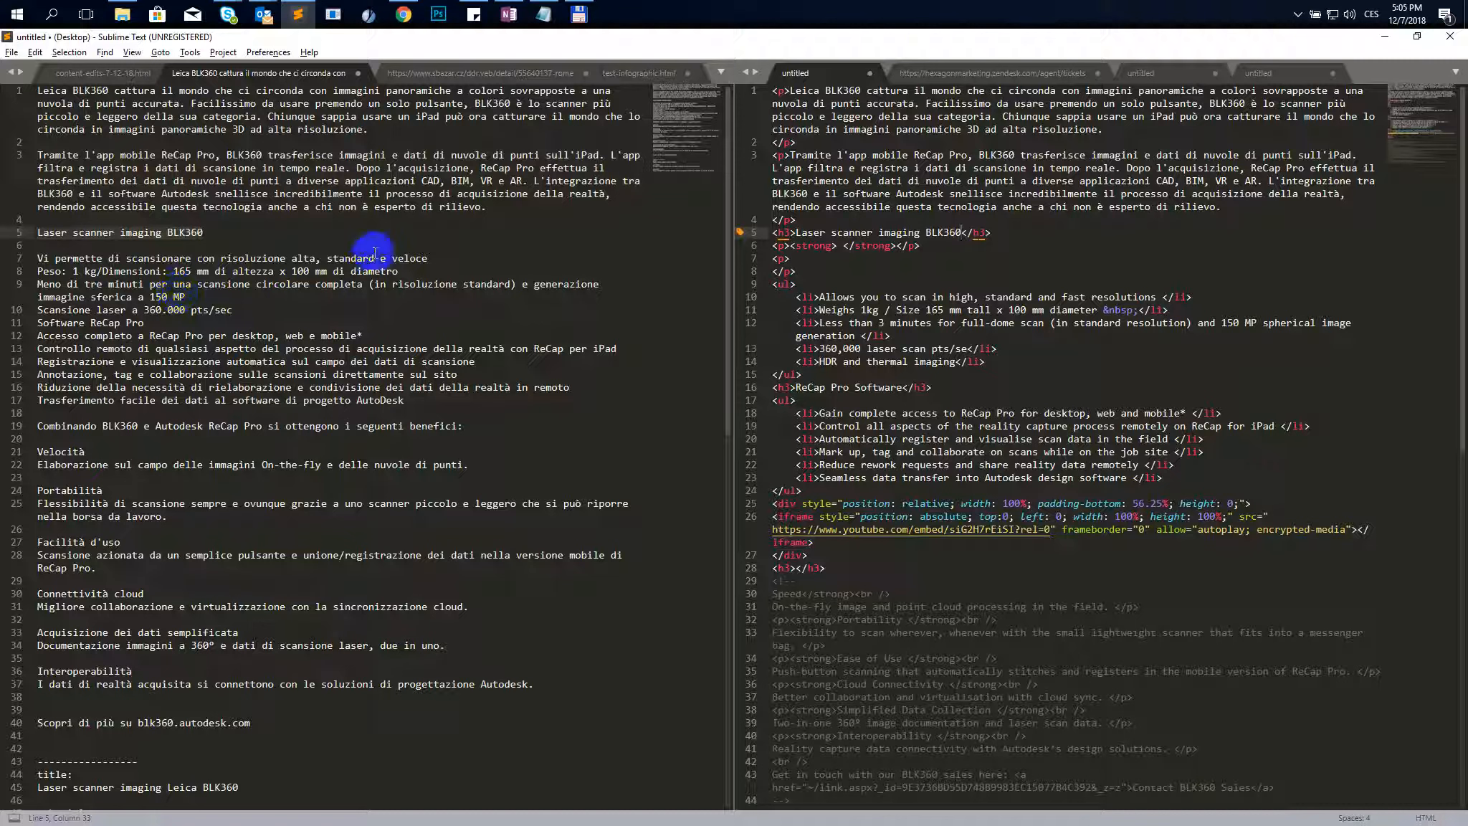
- Replace the first scanner list item with the Italian line about scanning at high, standard and fast resolution
left_click_drag(430, 258, 26, 255)
key("ctrl+c")
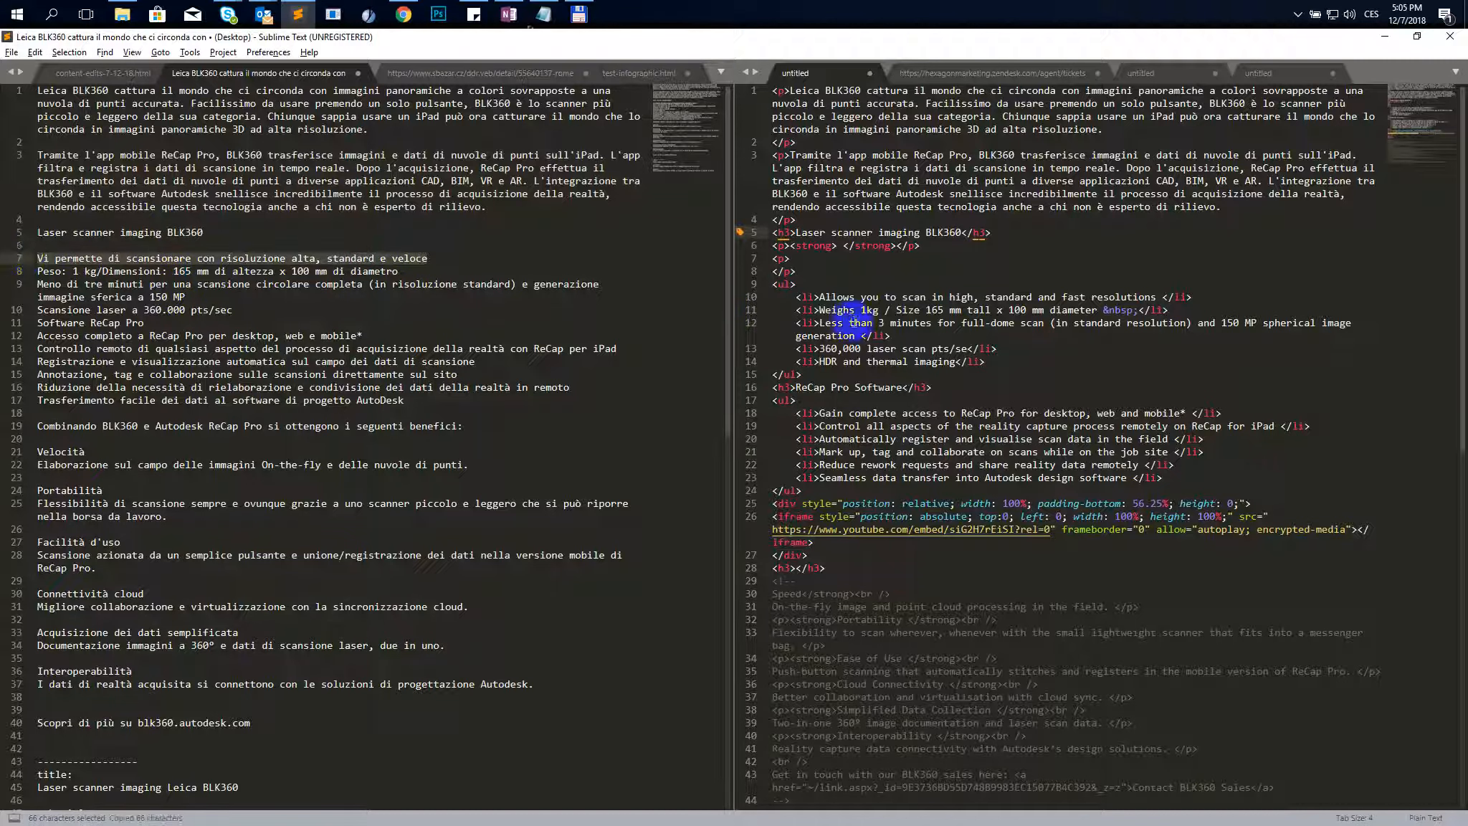
left_click(891, 297)
key("ctrl+shift+a")
key("ctrl+v")
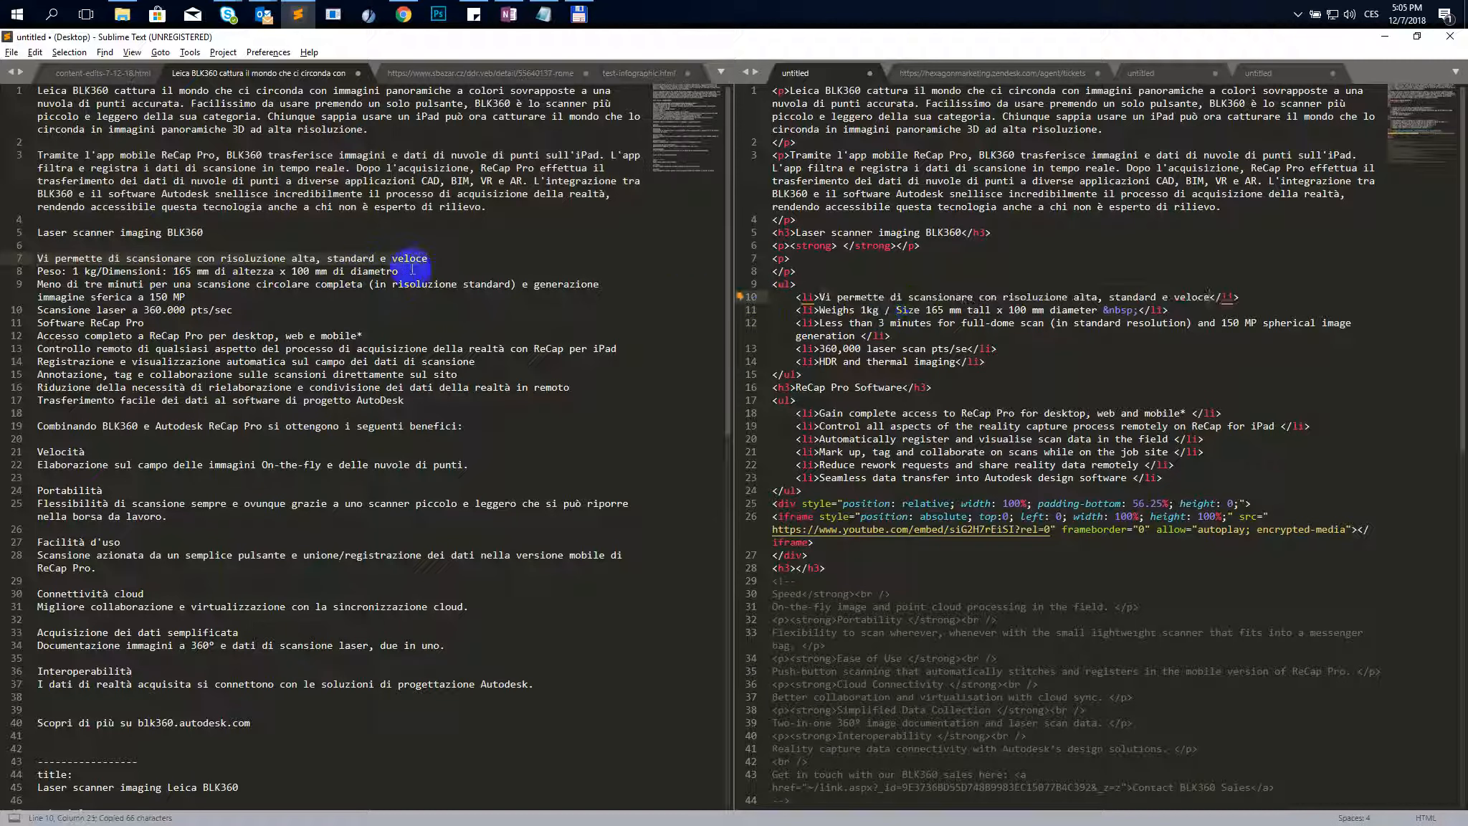
- Replace the second scanner list item with the Italian weight and dimensions line
left_click(252, 279)
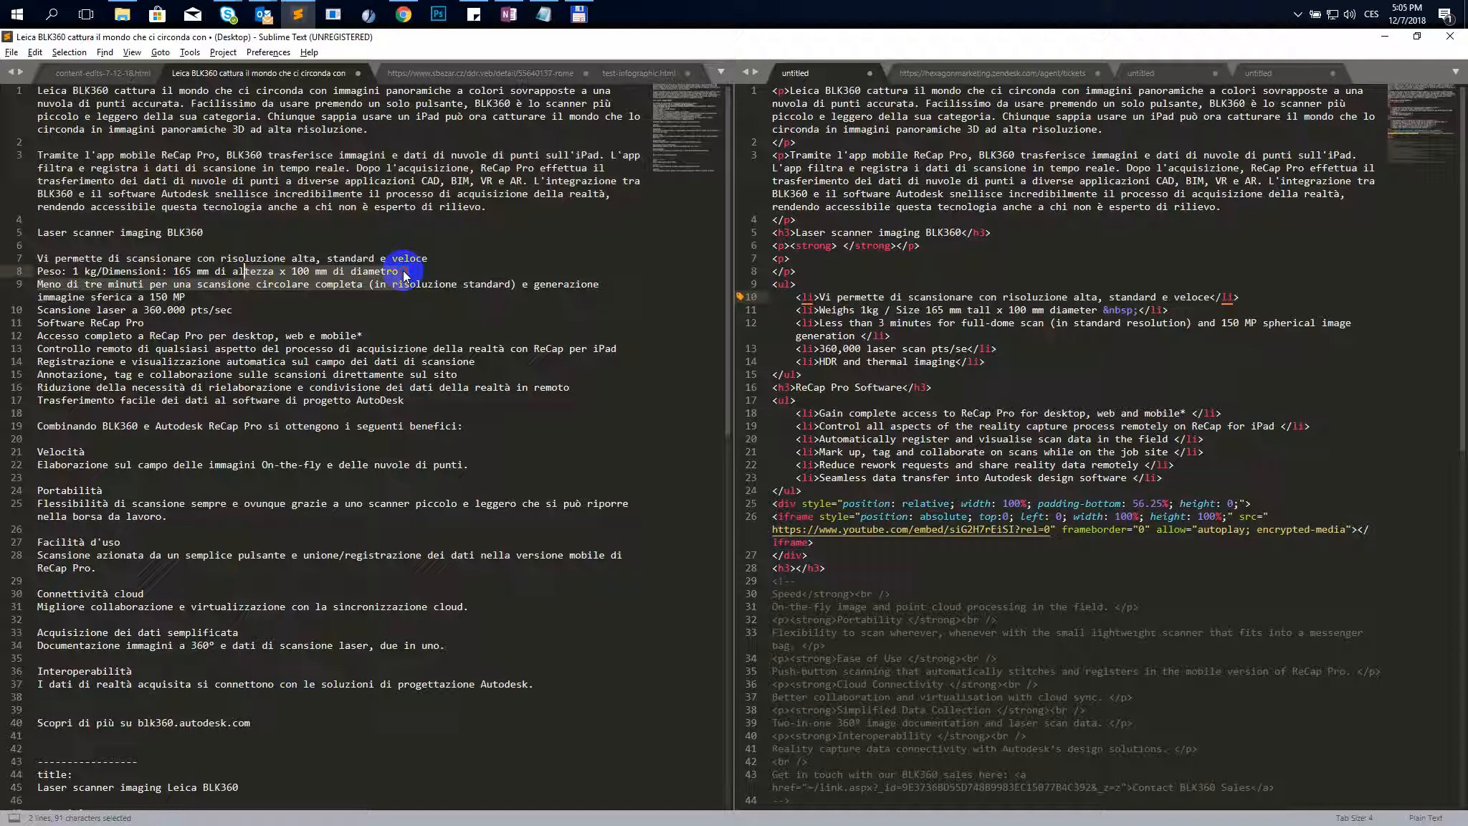
left_click_drag(420, 272, 24, 271)
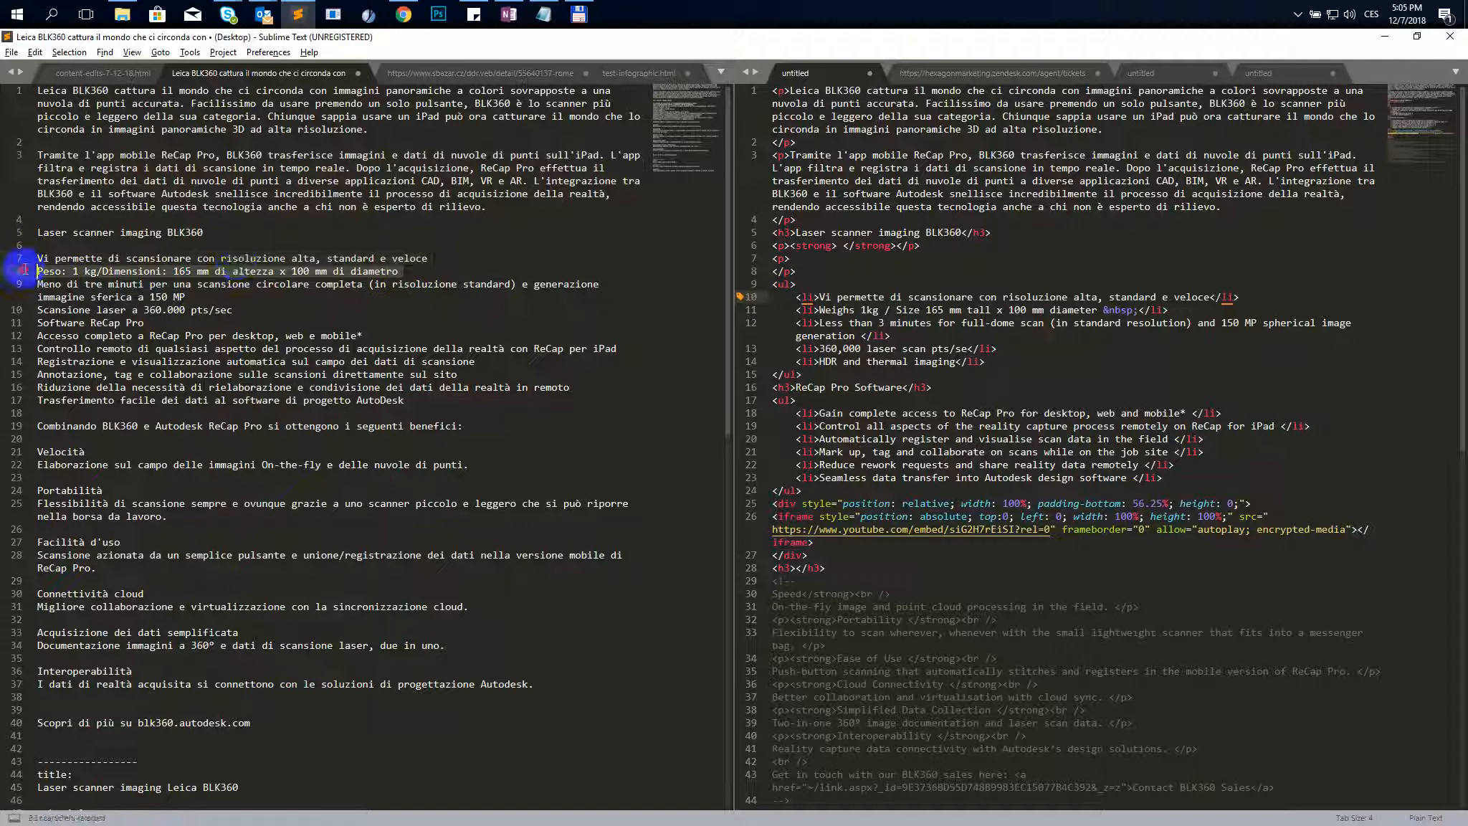
key("ctrl+c")
left_click(864, 308)
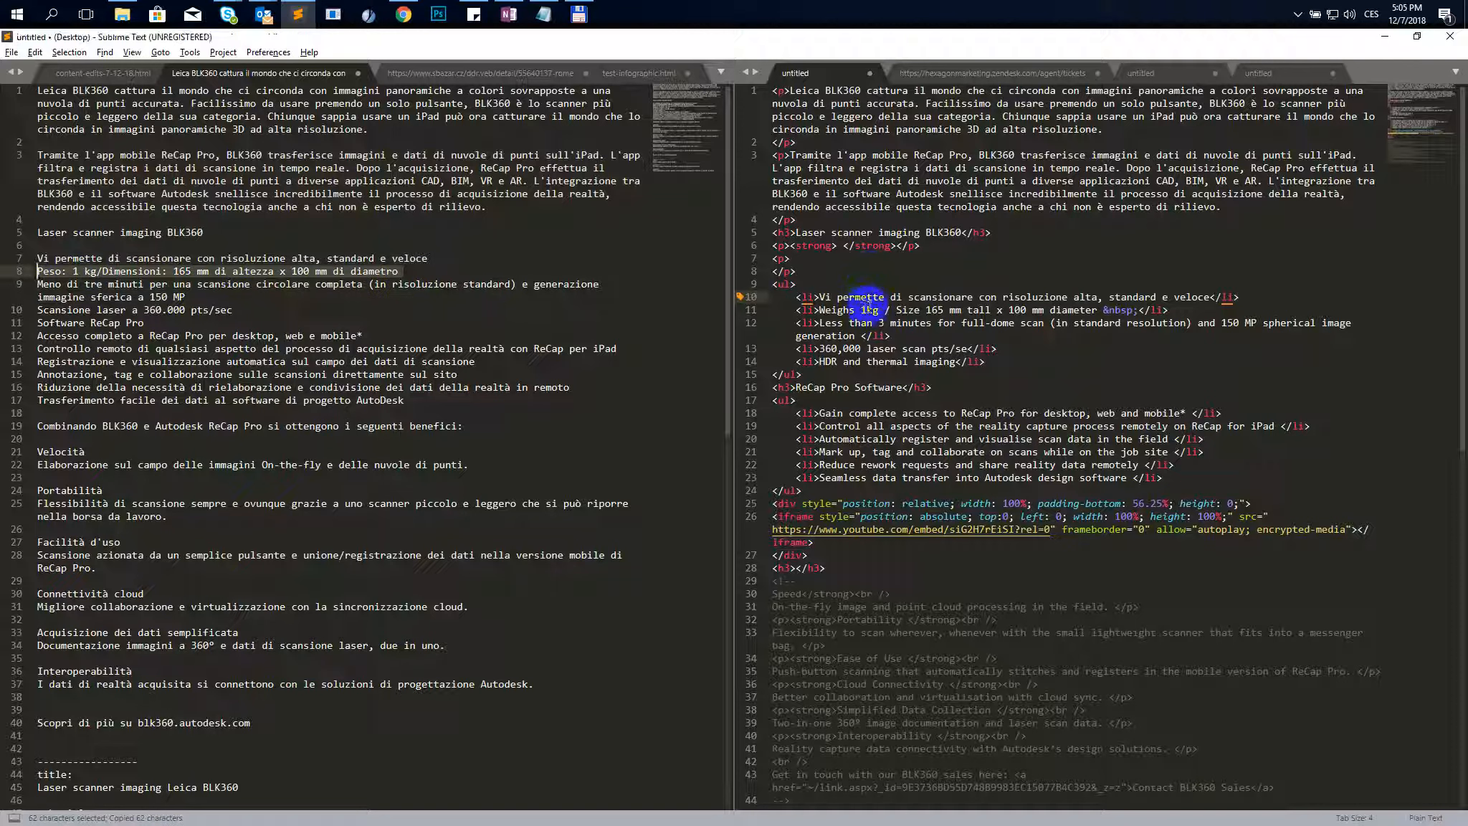
key("ctrl+shift+a")
key("ctrl+v")
- Replace the third scanner list item with the Italian full-dome scan time line
left_click(256, 287)
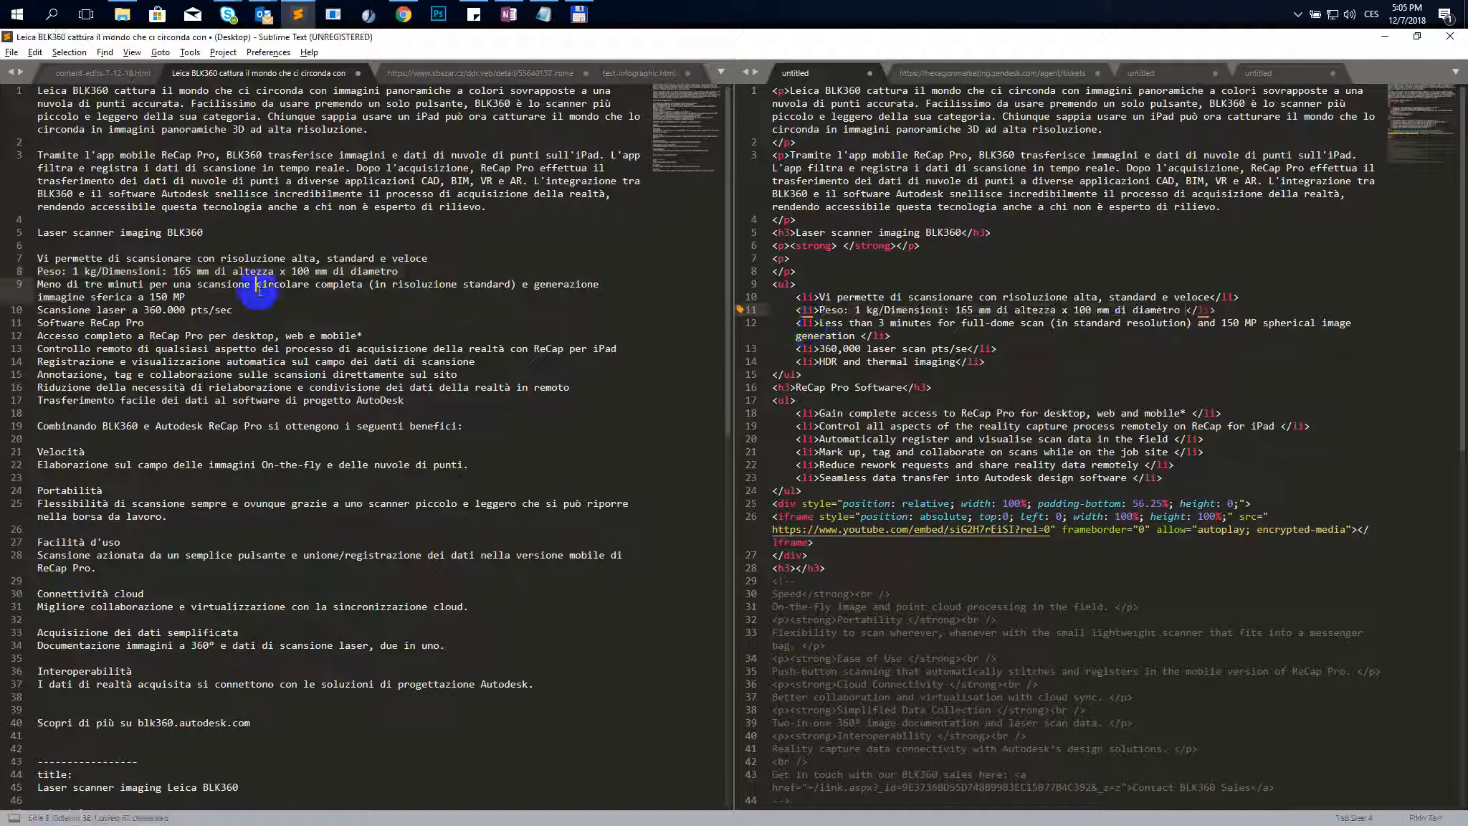
triple_click(195, 298)
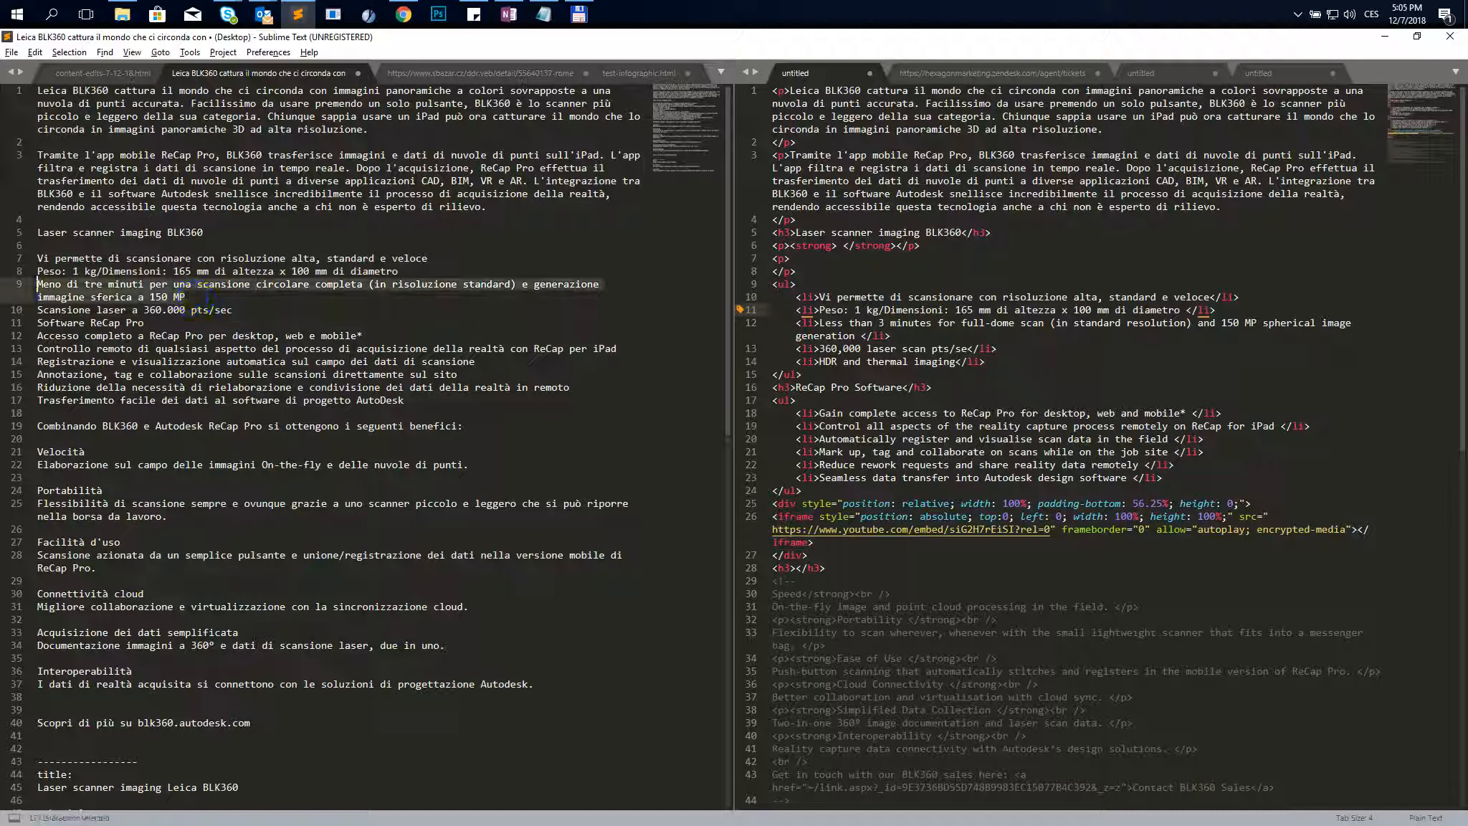
key("ctrl+c")
left_click(853, 324)
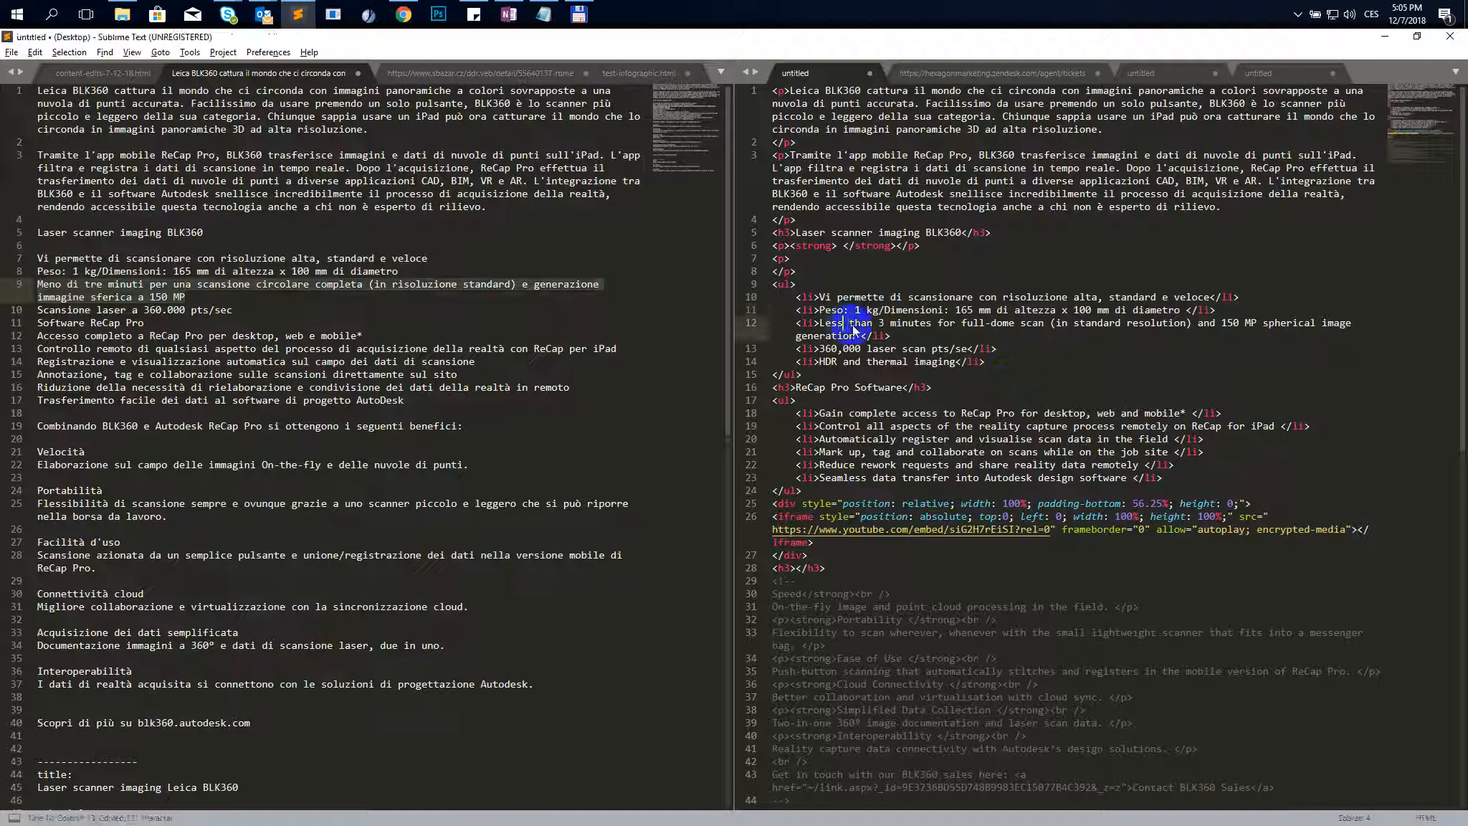
key("ctrl+shift+a")
key("ctrl+v")
- Replace the fourth scanner list item with the Italian line Scansione laser a 360.000 pts/sec
left_click(171, 301)
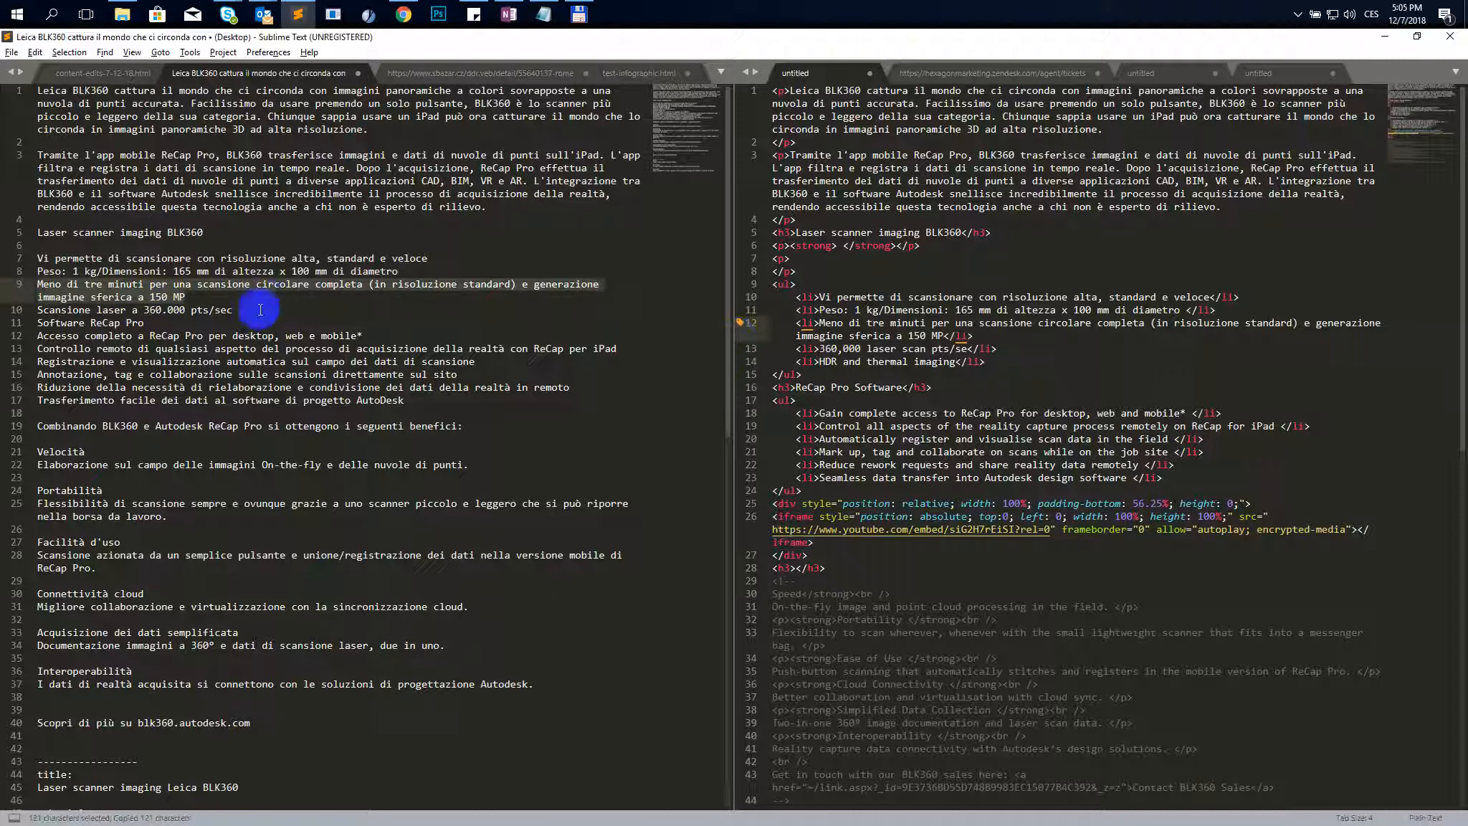
left_click_drag(260, 310, 78, 310)
key("ctrl+c")
left_click(804, 326)
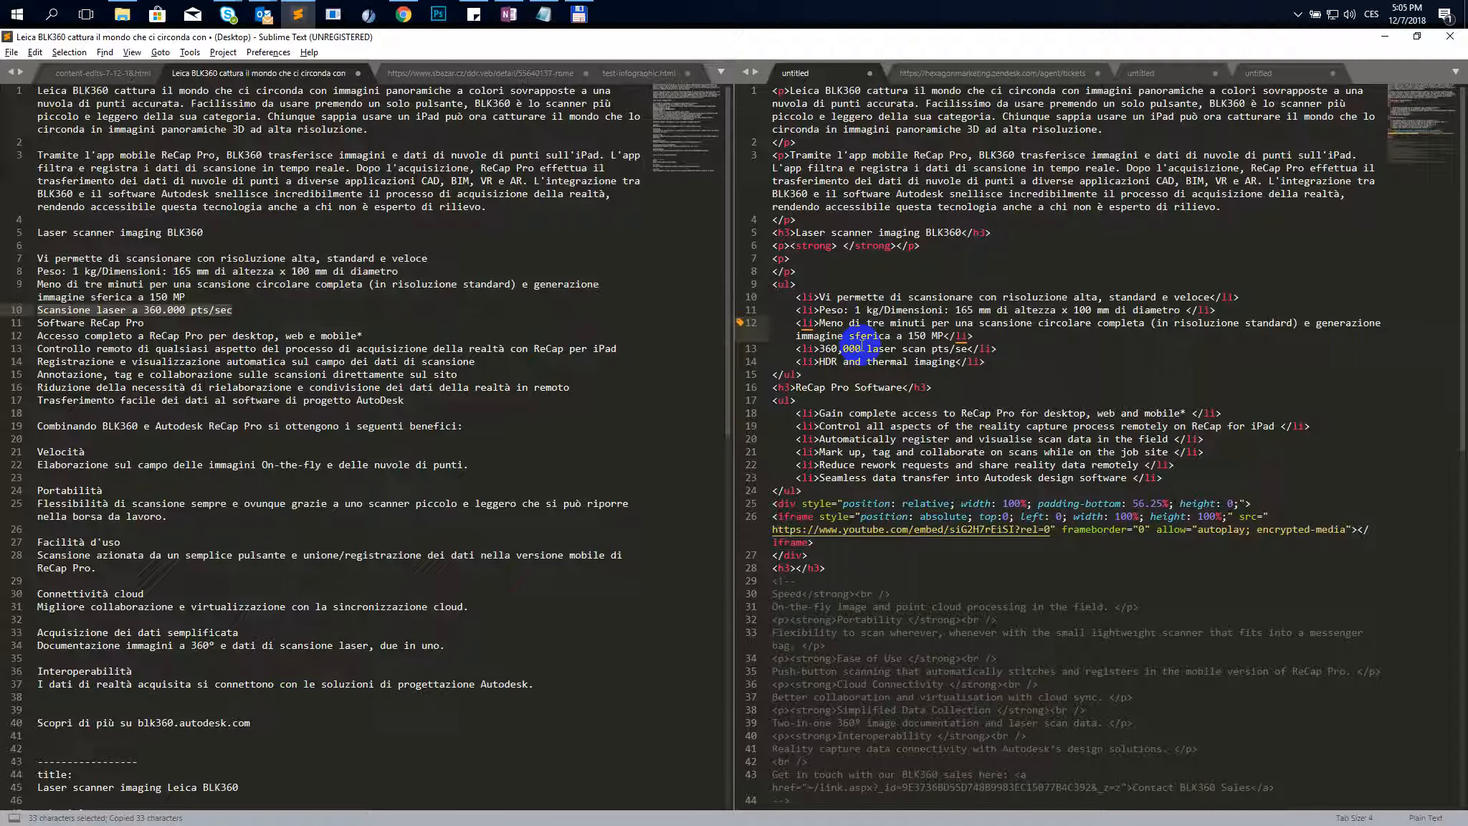
left_click_drag(967, 349, 819, 349)
key("ctrl+v")
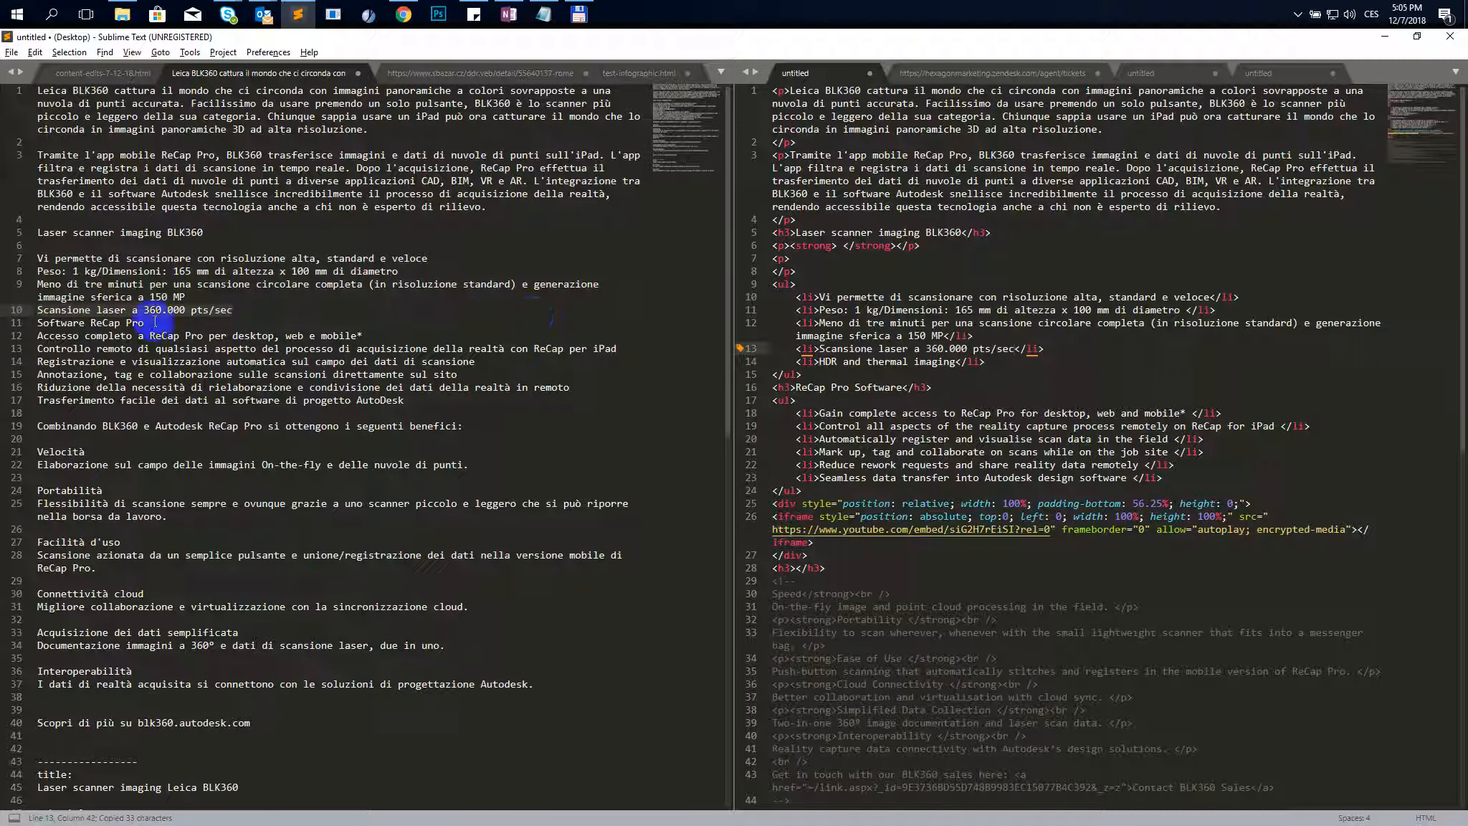
- Replace the fifth scanner list item's text with Software ReCap Pro
left_click_drag(157, 324, 25, 324)
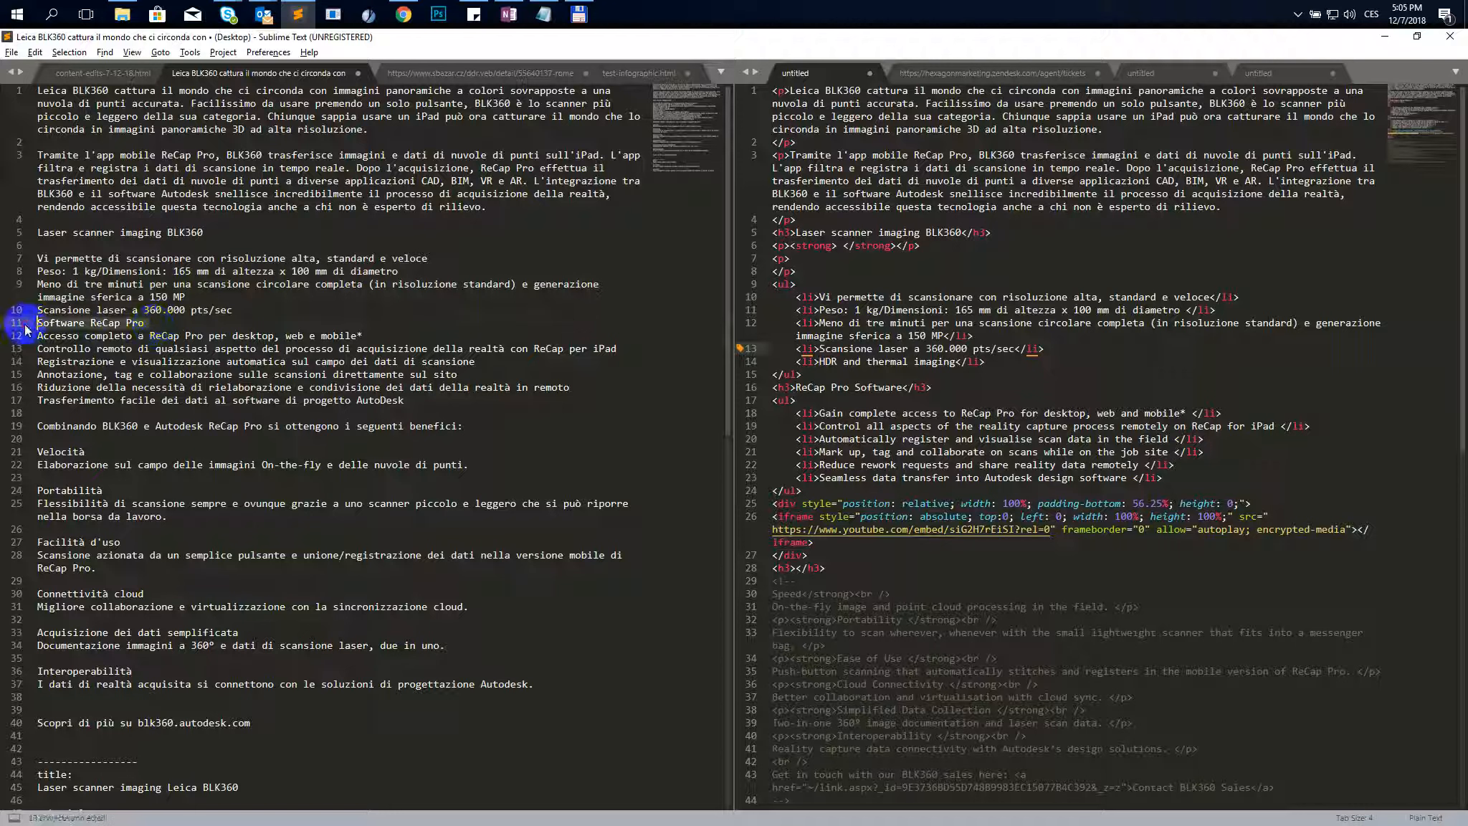
key("ctrl+c")
left_click_drag(934, 361, 819, 361)
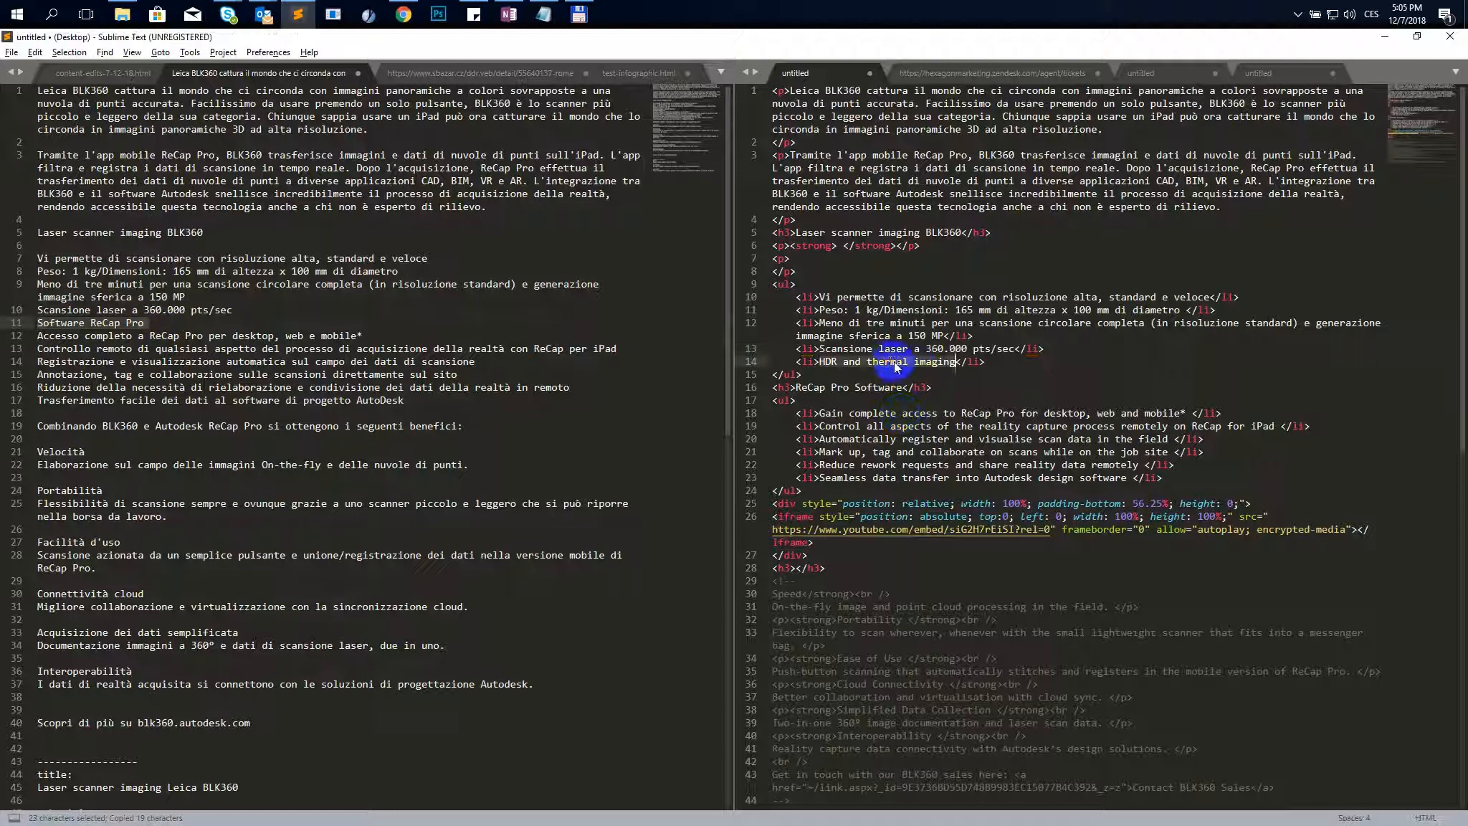
key("ctrl+v")
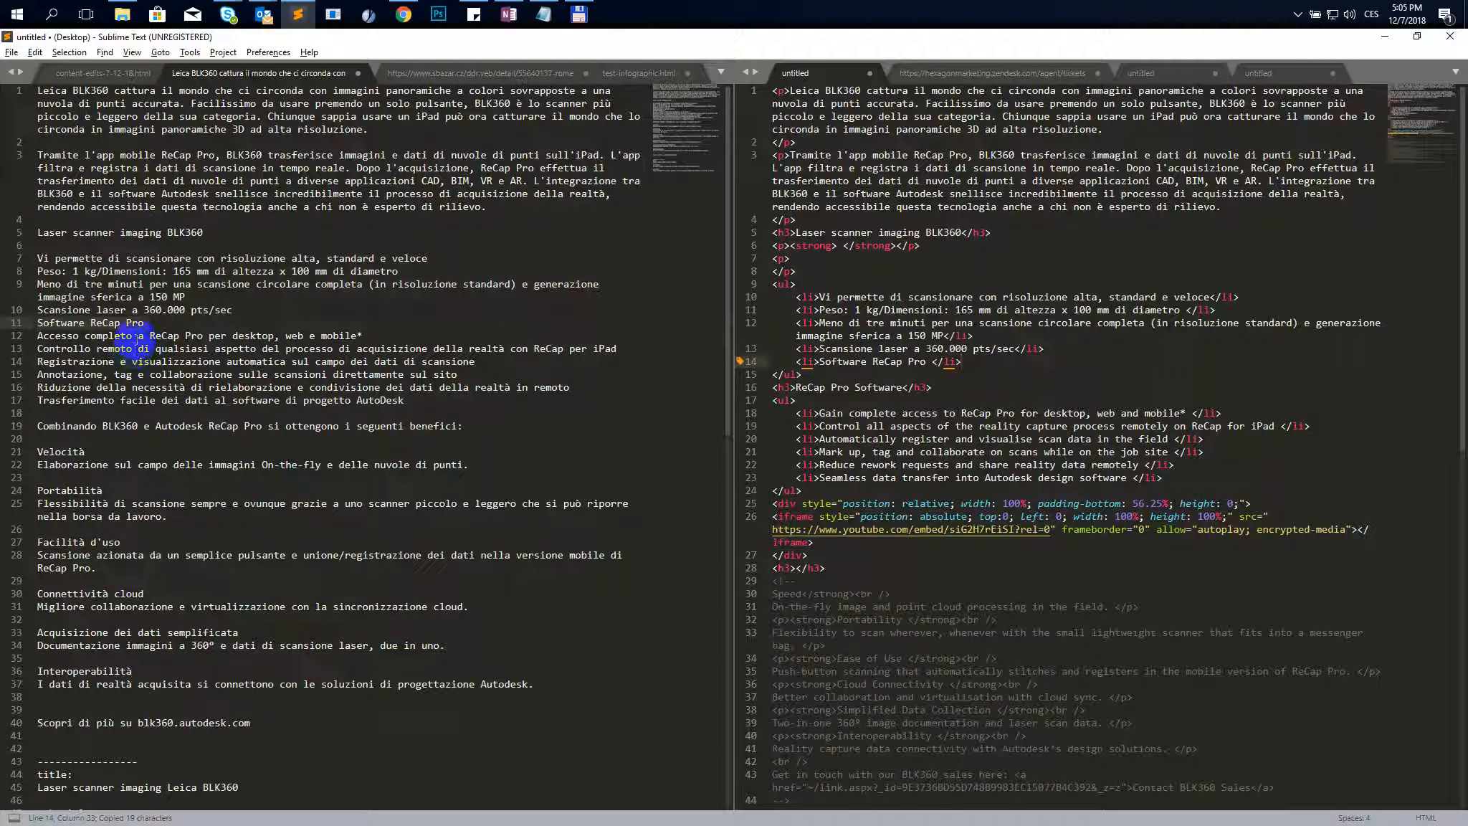
- Review the scanner and ReCap Pro lists on the original English BLK360 product page in the browser
left_click_drag(384, 337, 20, 337)
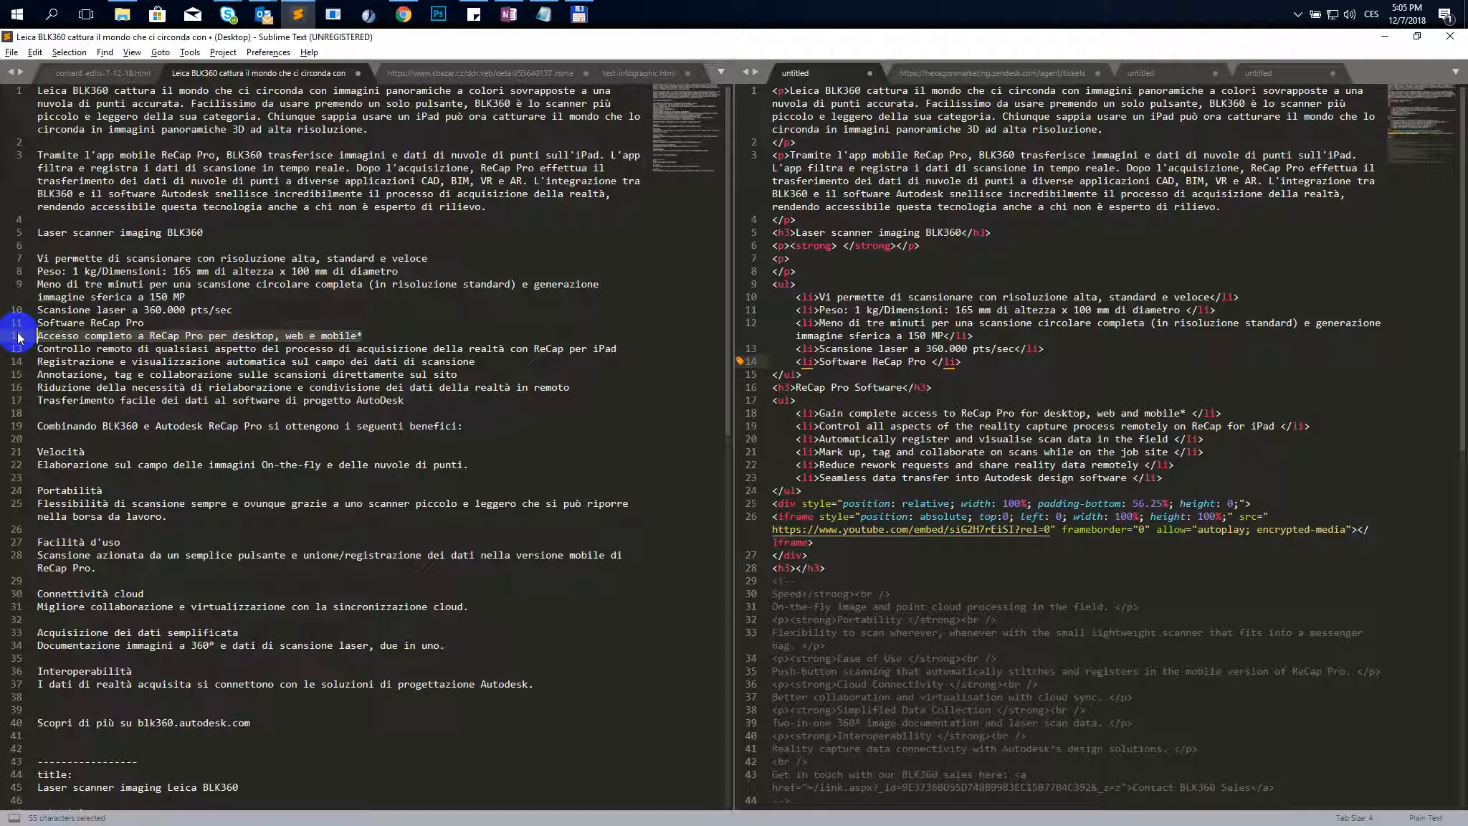
key("ctrl+c")
left_click(403, 14)
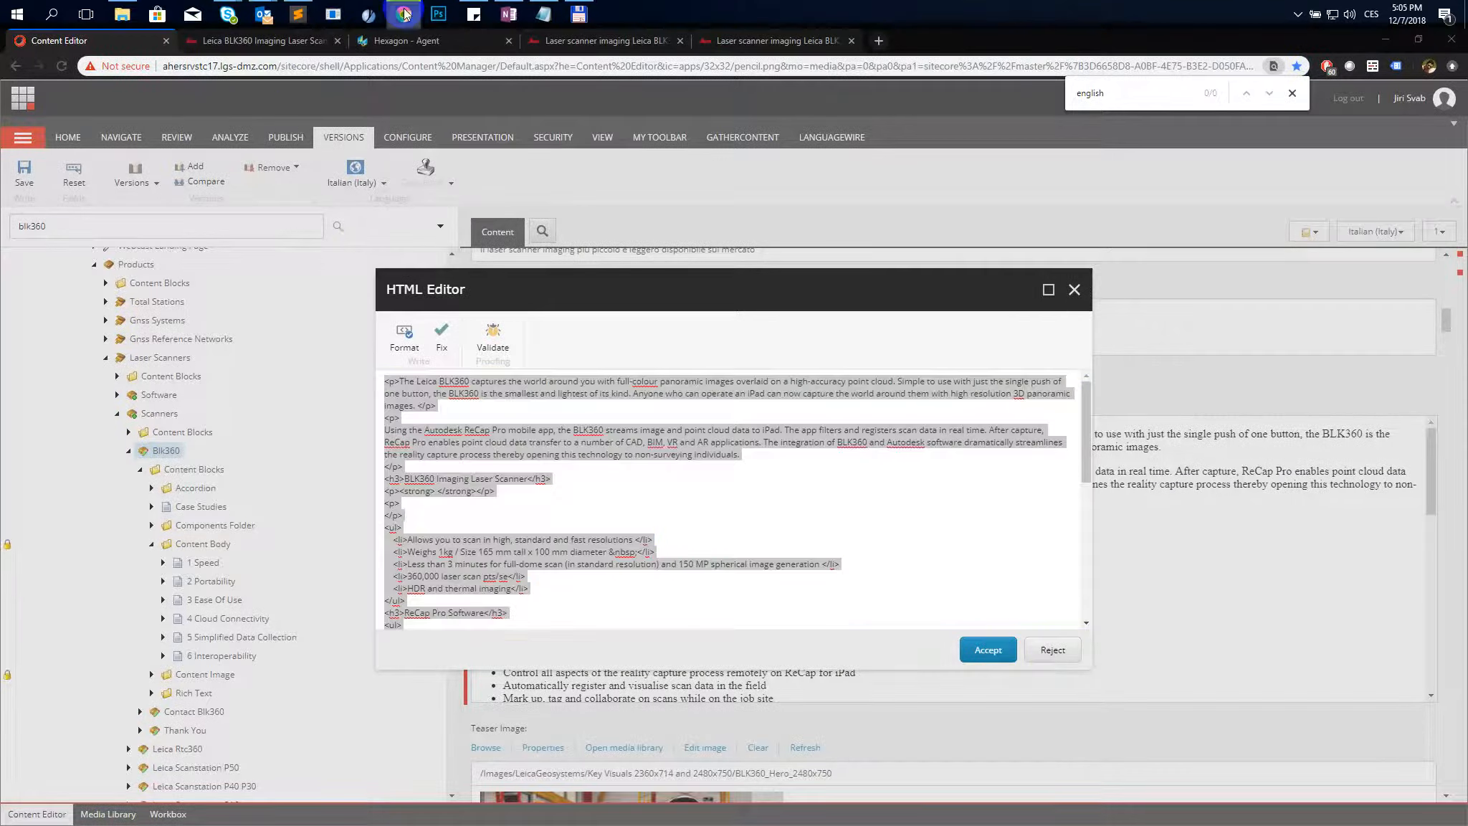
left_click(225, 40)
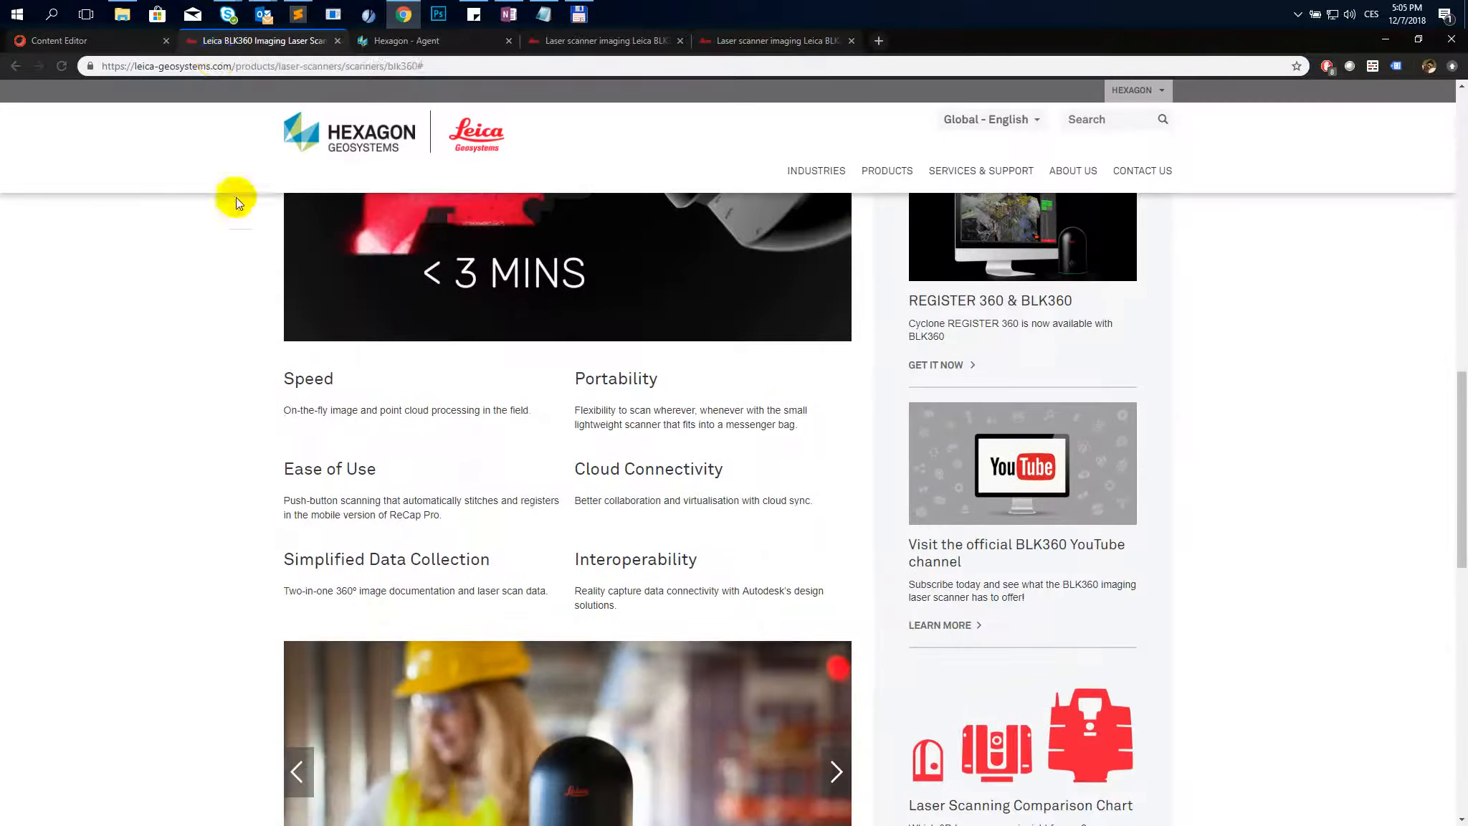
scroll(236, 197, "up", 10)
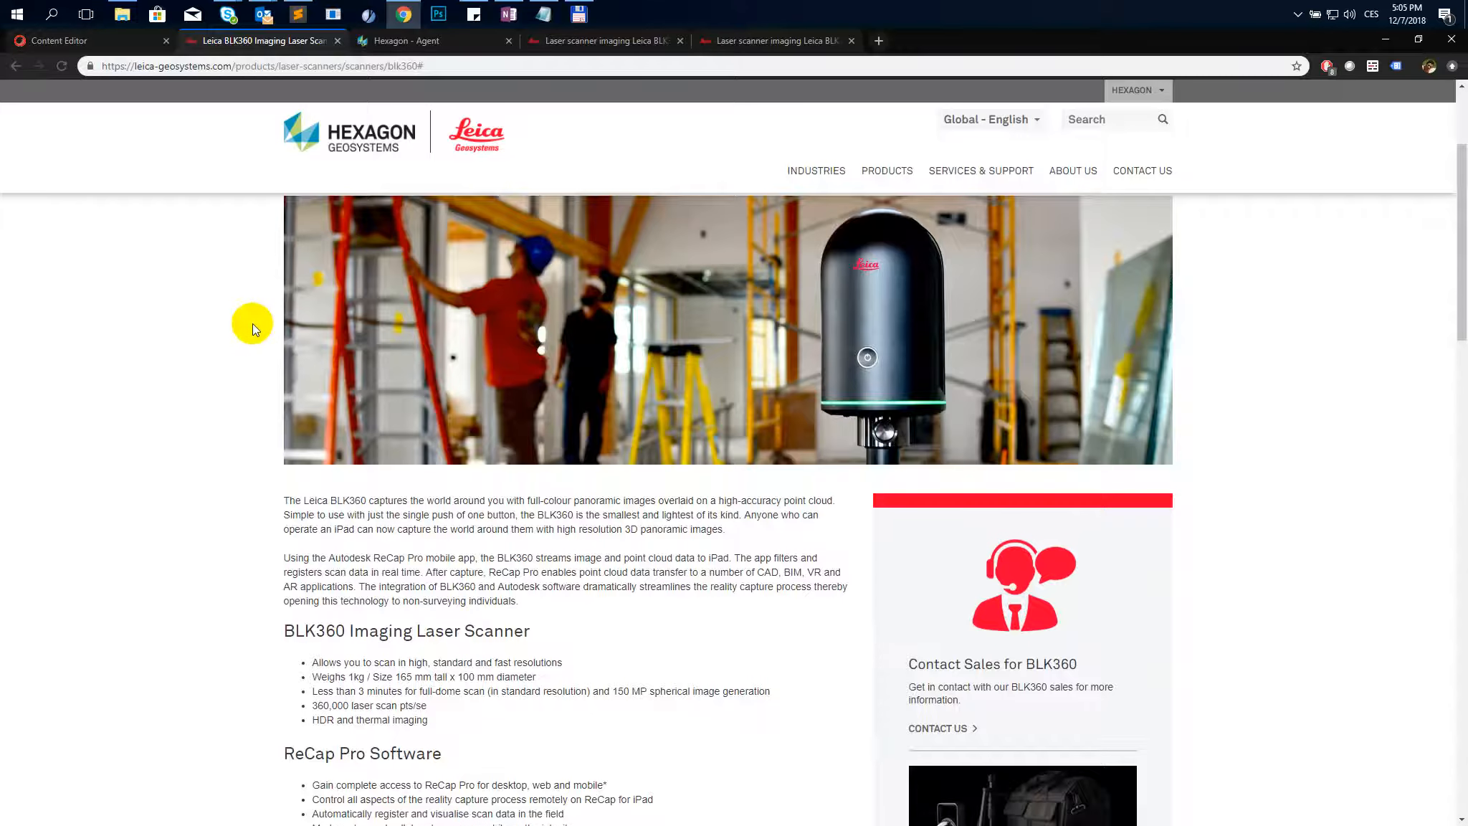
scroll(253, 323, "down", 1)
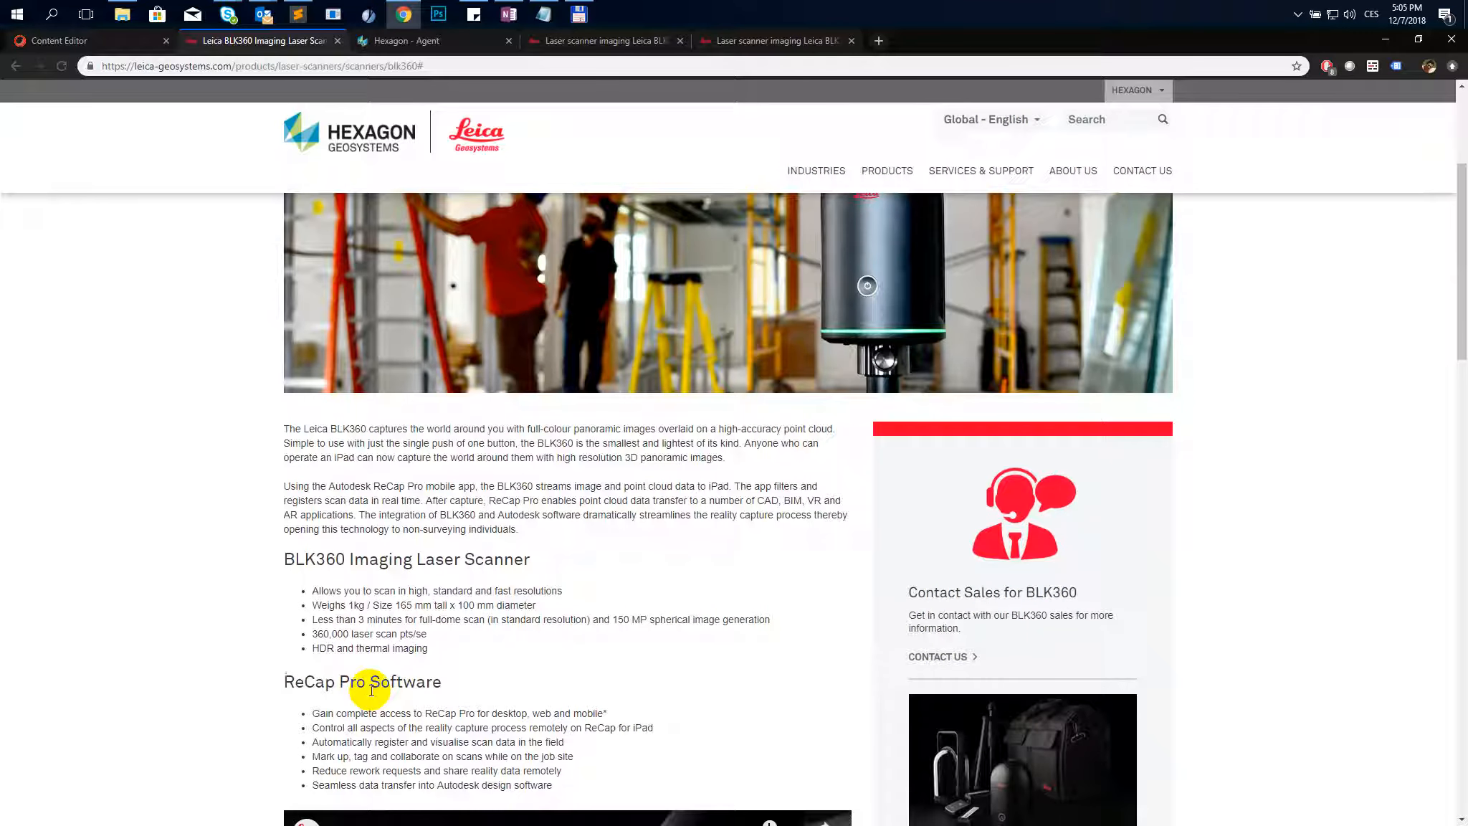
left_click(1385, 39)
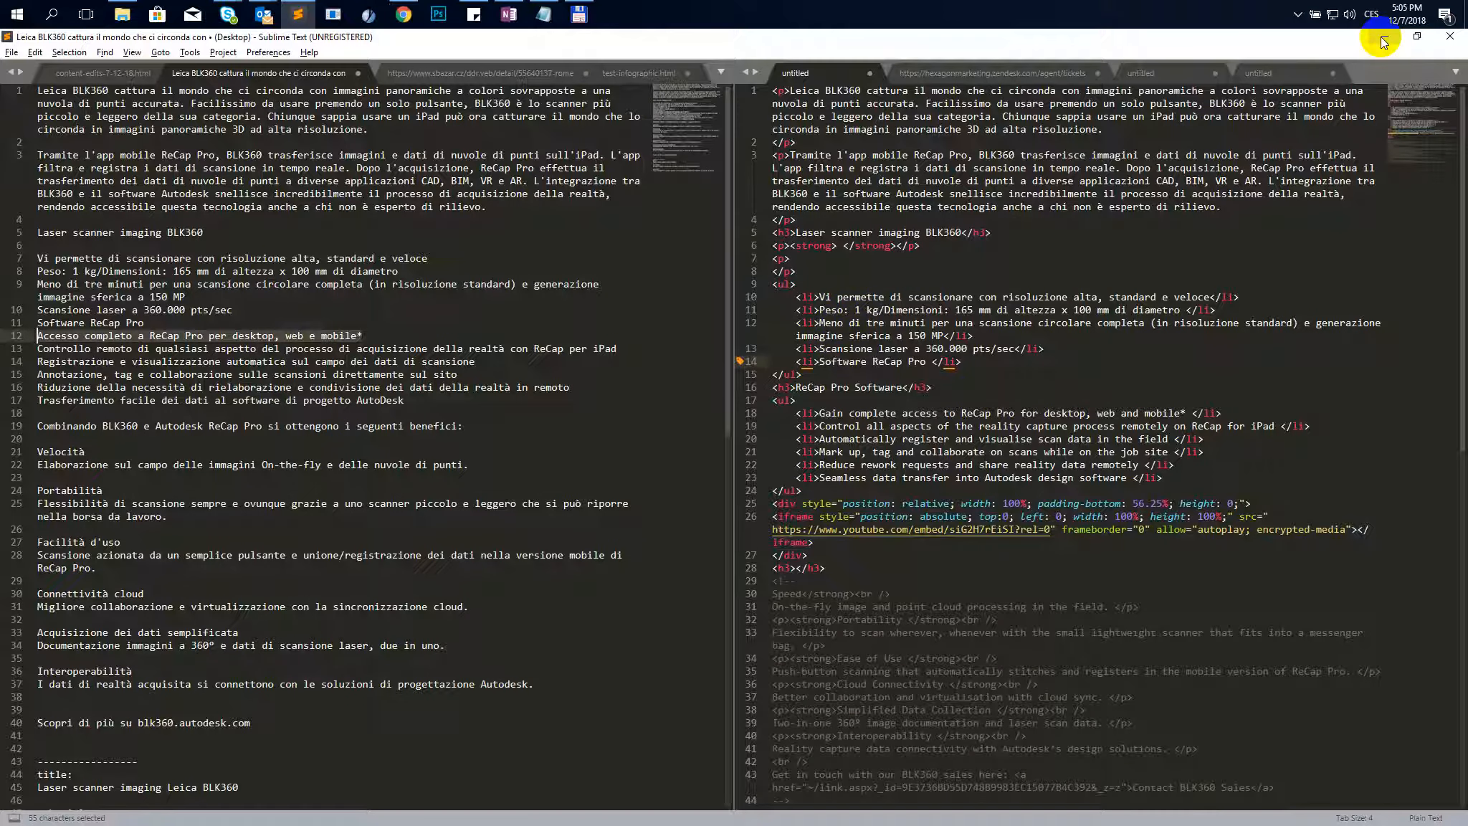
- Replace the ReCap Pro Software heading text with Software ReCap Pro
left_click(843, 386)
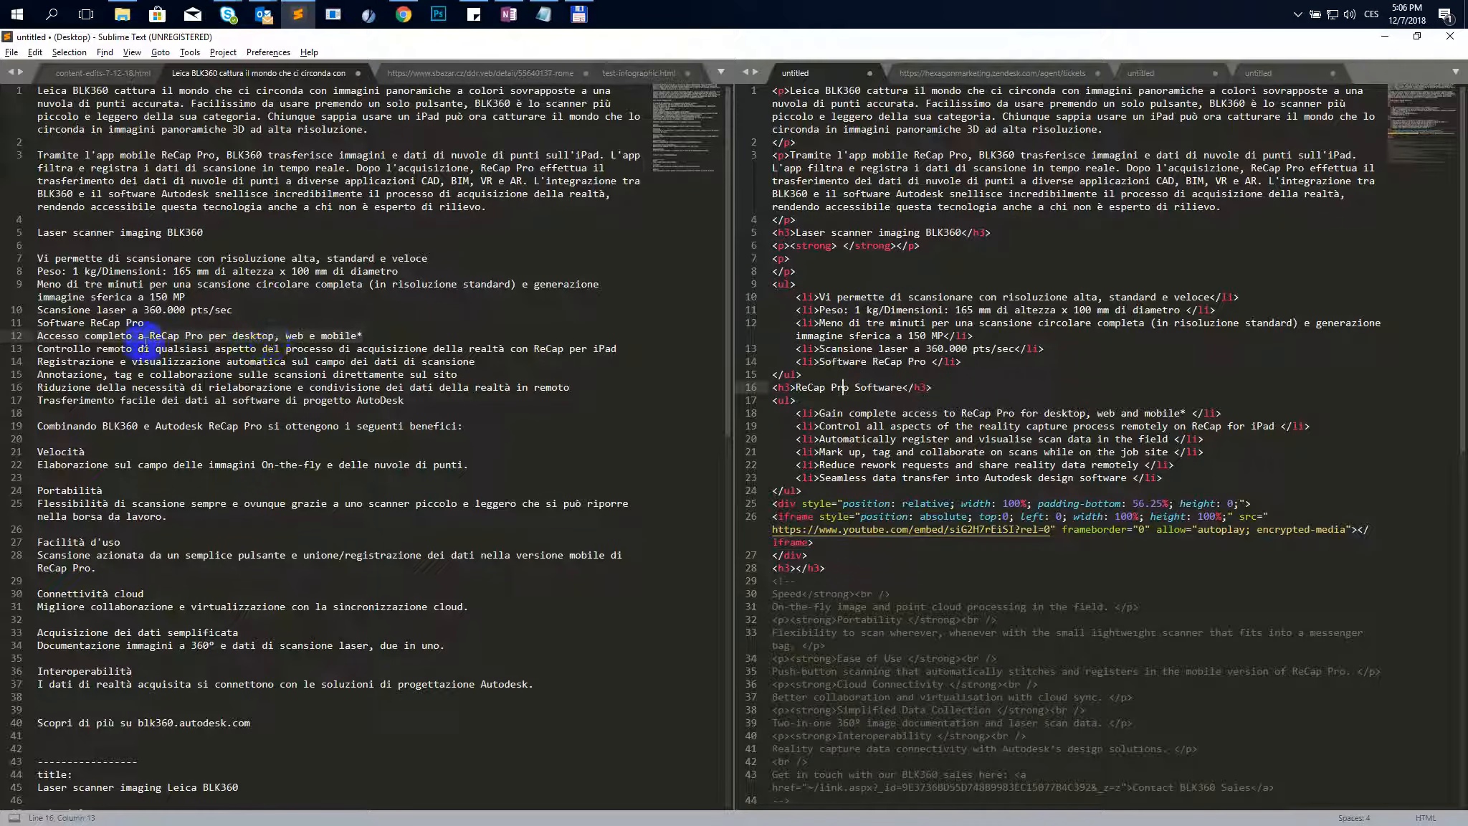
left_click_drag(147, 323, 29, 323)
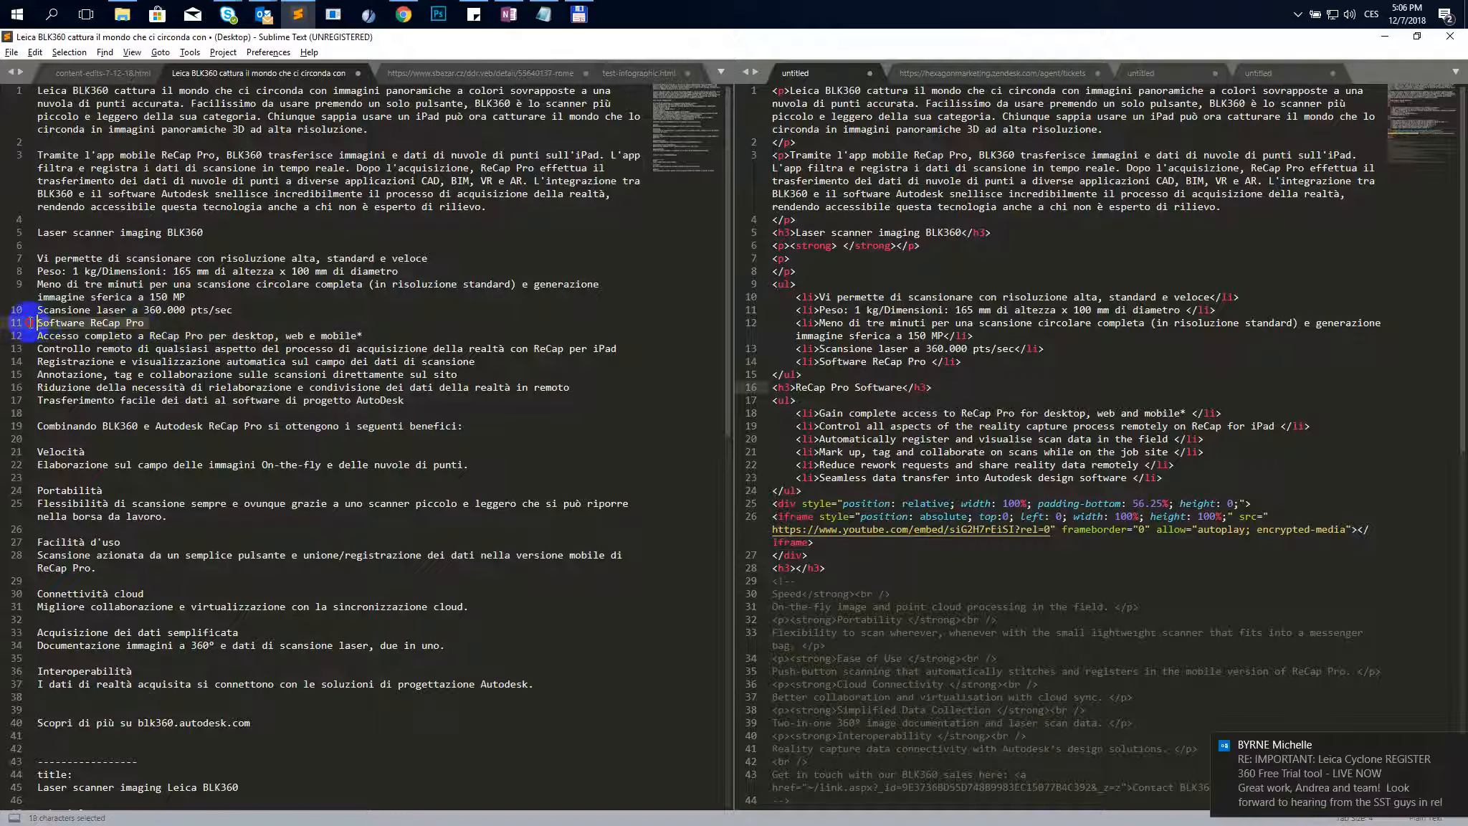
key("ctrl+c")
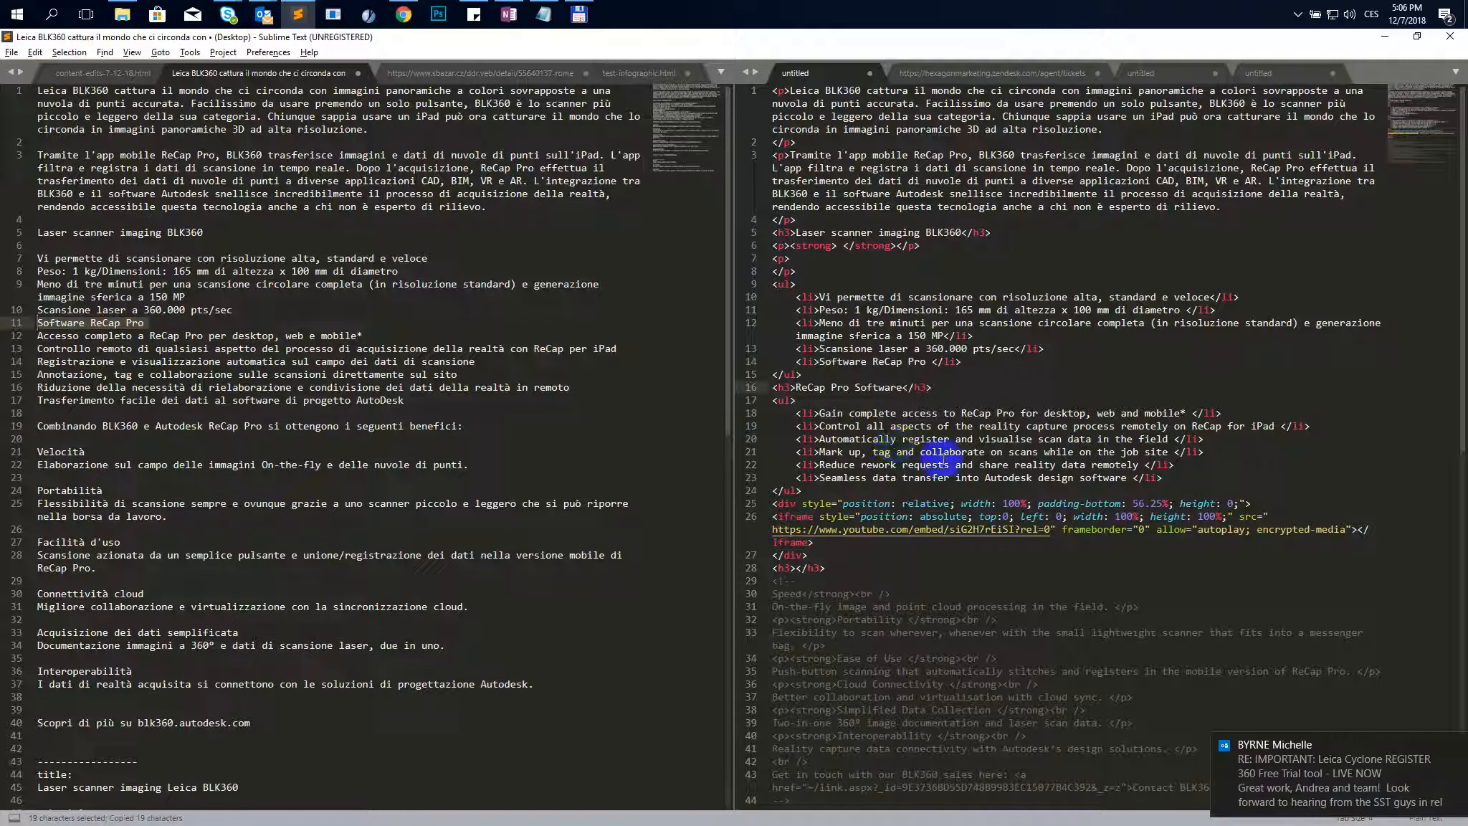
left_click_drag(796, 387, 906, 387)
key("ctrl+v")
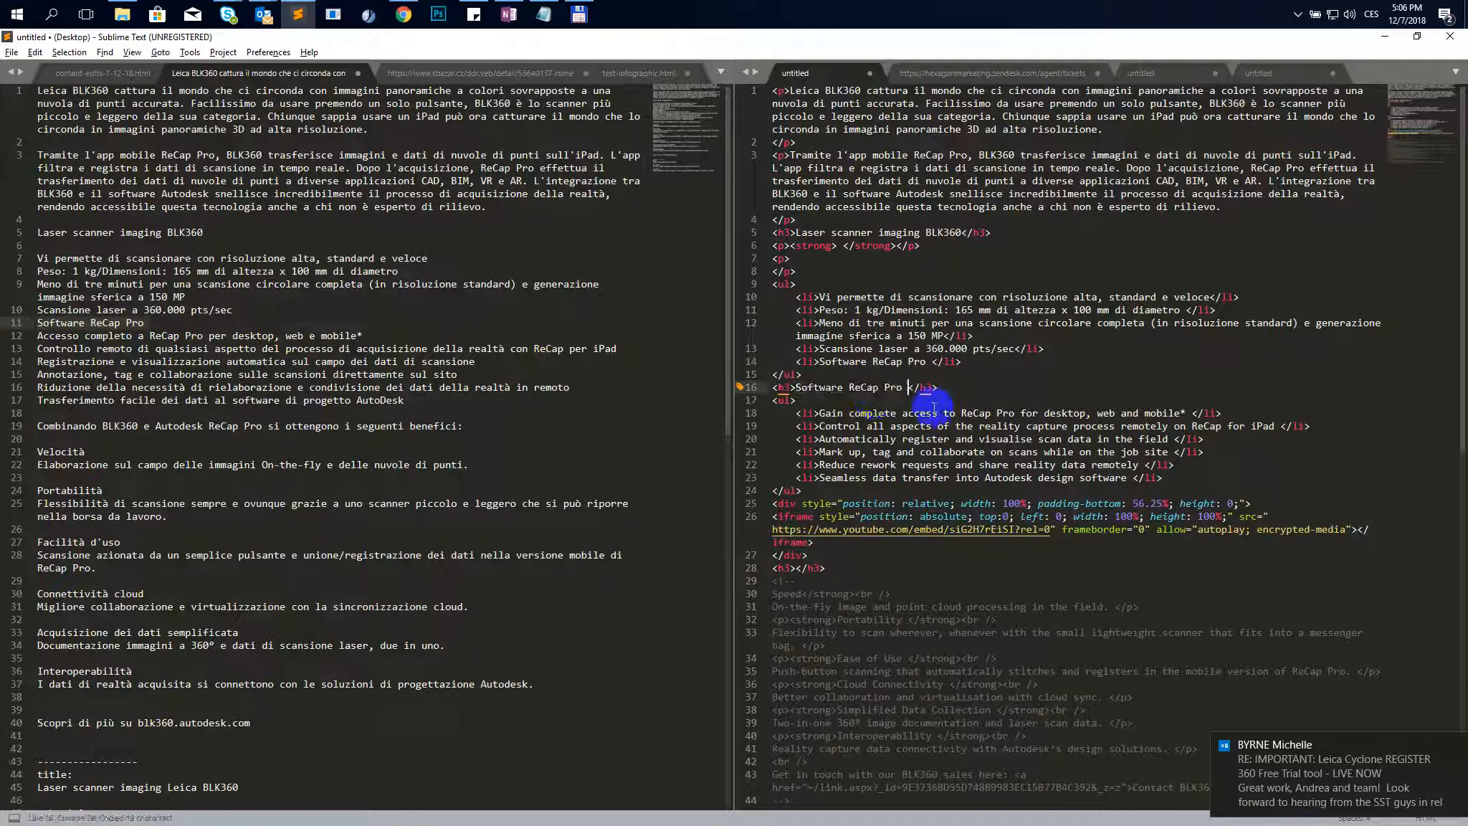
- Replace the first ReCap Pro list item with the Italian line about complete ReCap Pro access
left_click_drag(362, 335, 61, 337)
key("ctrl+c")
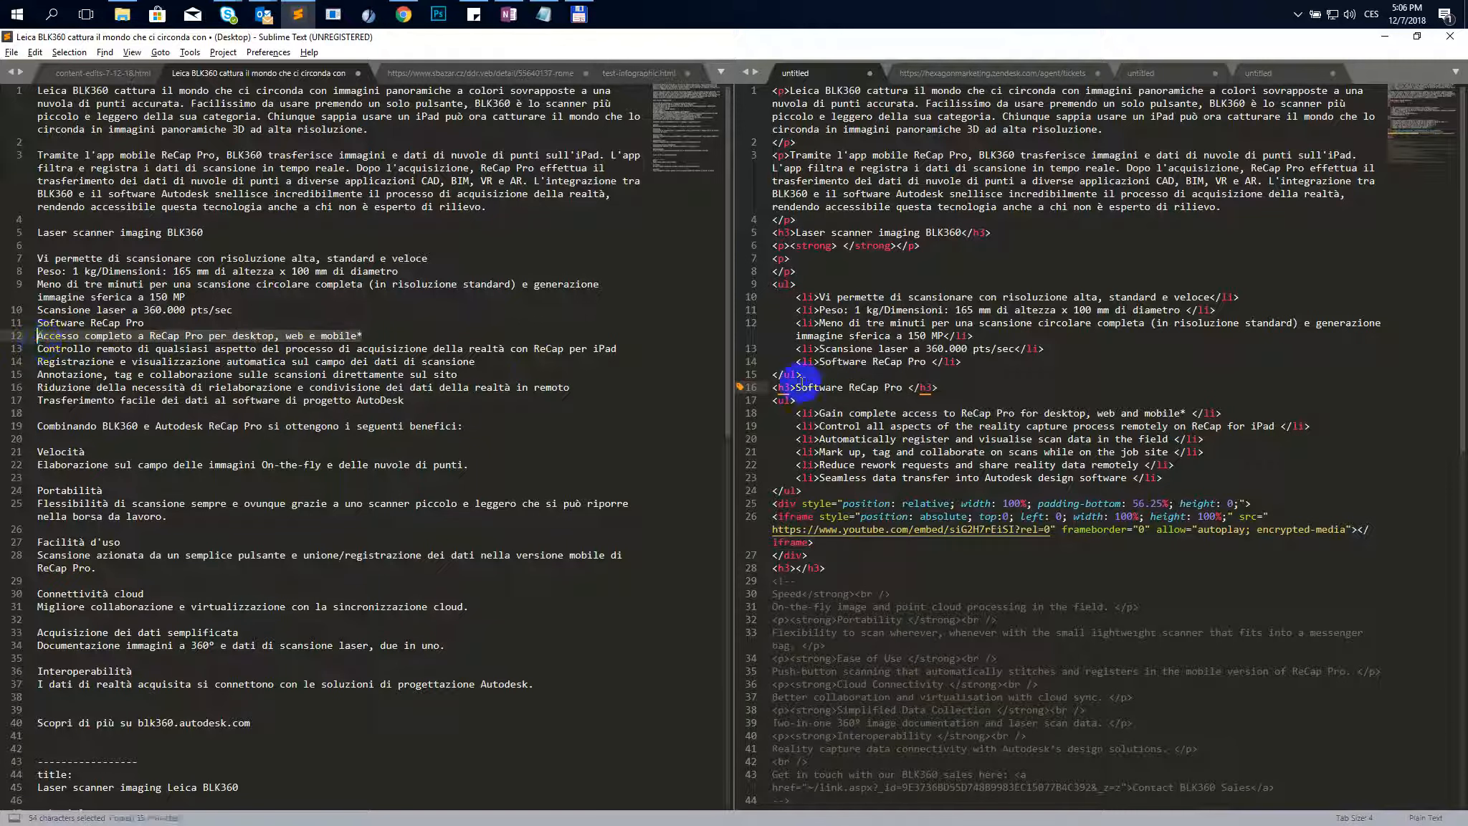
left_click(996, 413)
key("ctrl+shift+a")
key("ctrl+v")
- Replace the second ReCap Pro list item with the Italian remote control line
left_click(321, 336)
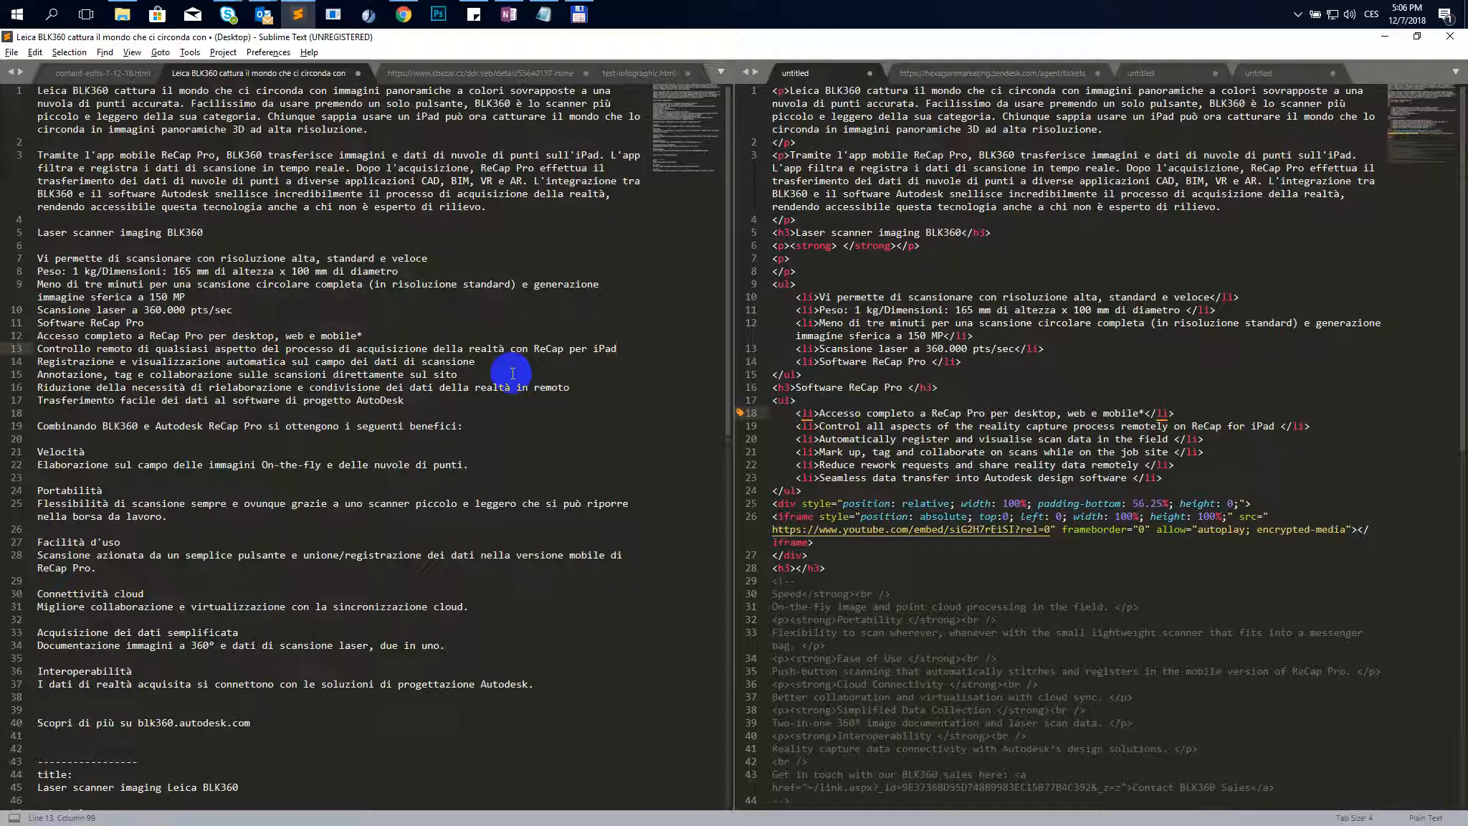
left_click_drag(618, 349, 39, 349)
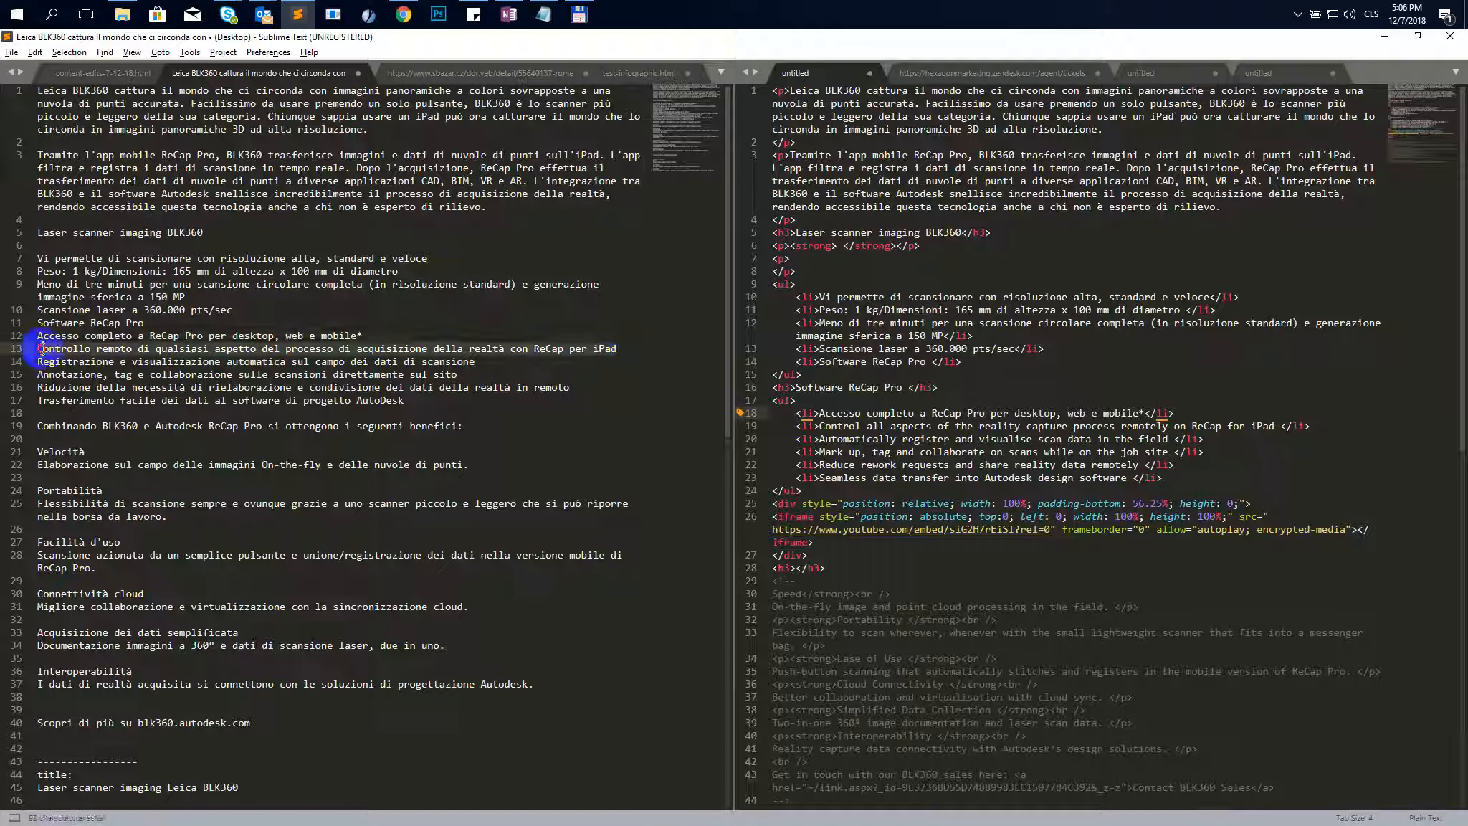
key("ctrl+c")
left_click(1190, 426)
key("ctrl+shift+a")
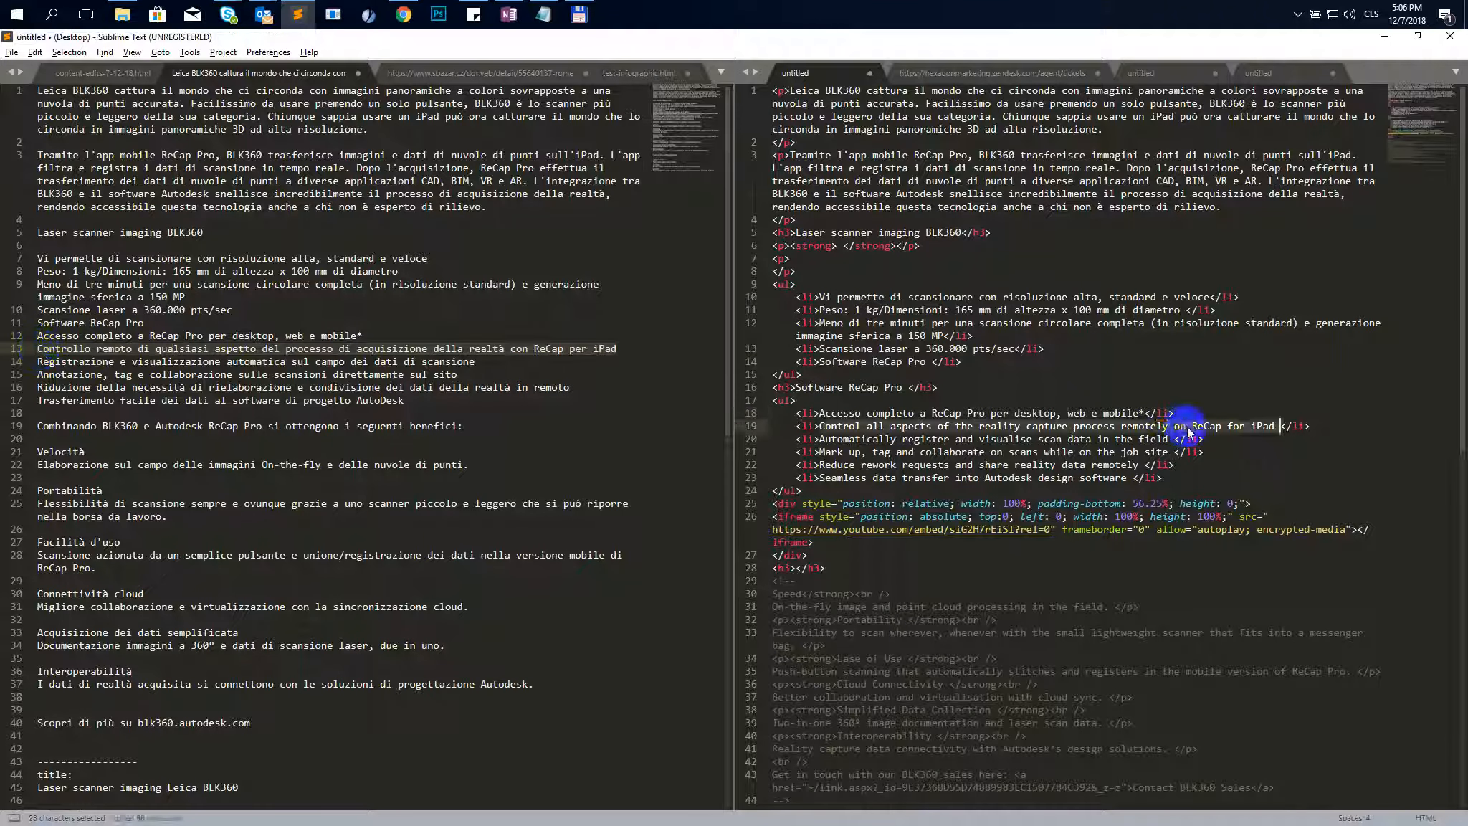
key("ctrl+v")
- Replace the third ReCap Pro list item with the Italian line about automatic registration and visualisation of scan data
left_click_drag(484, 364, 12, 361)
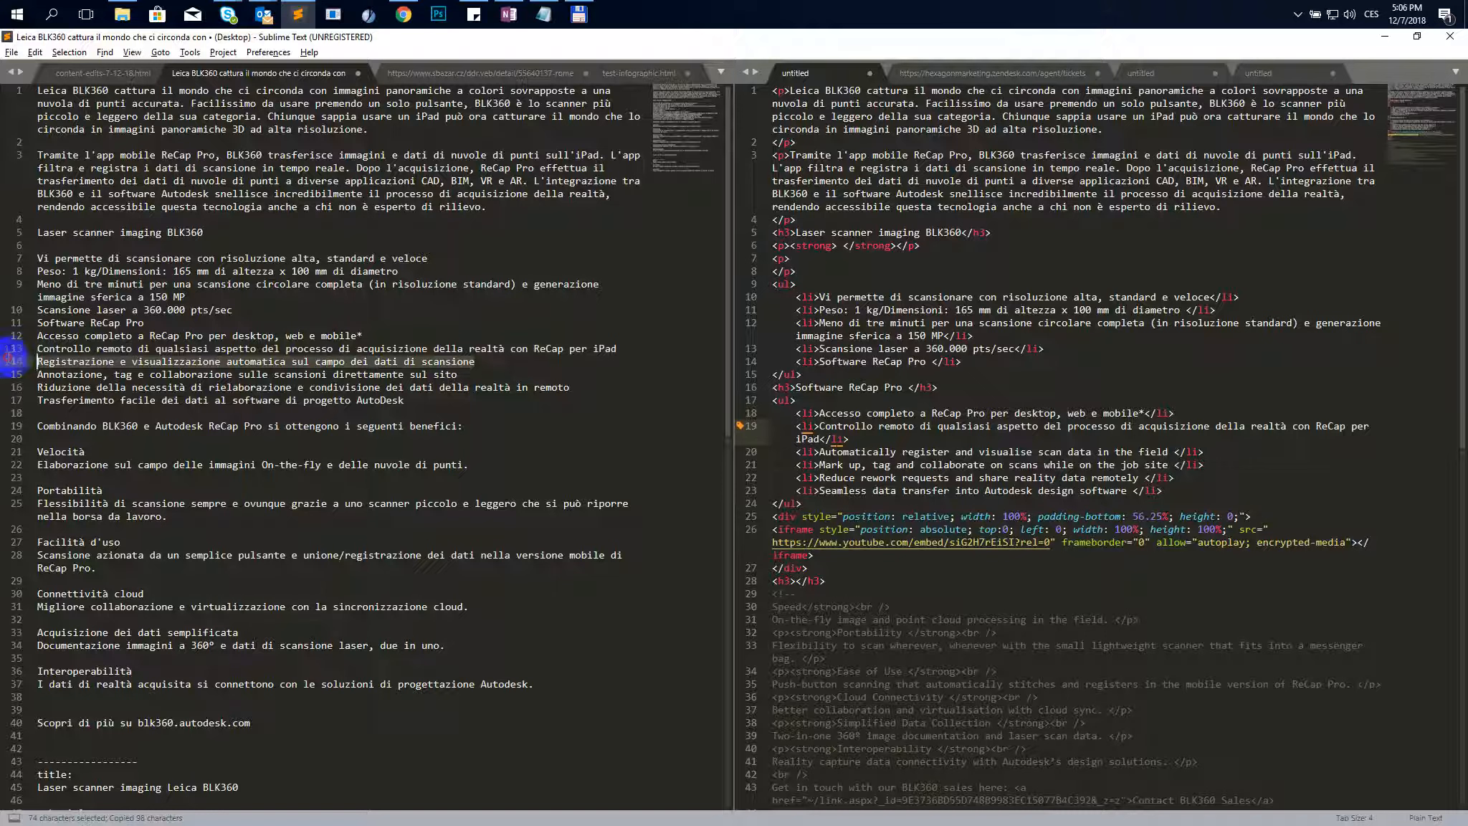
key("ctrl+c")
left_click(899, 452)
key("ctrl+shift+a")
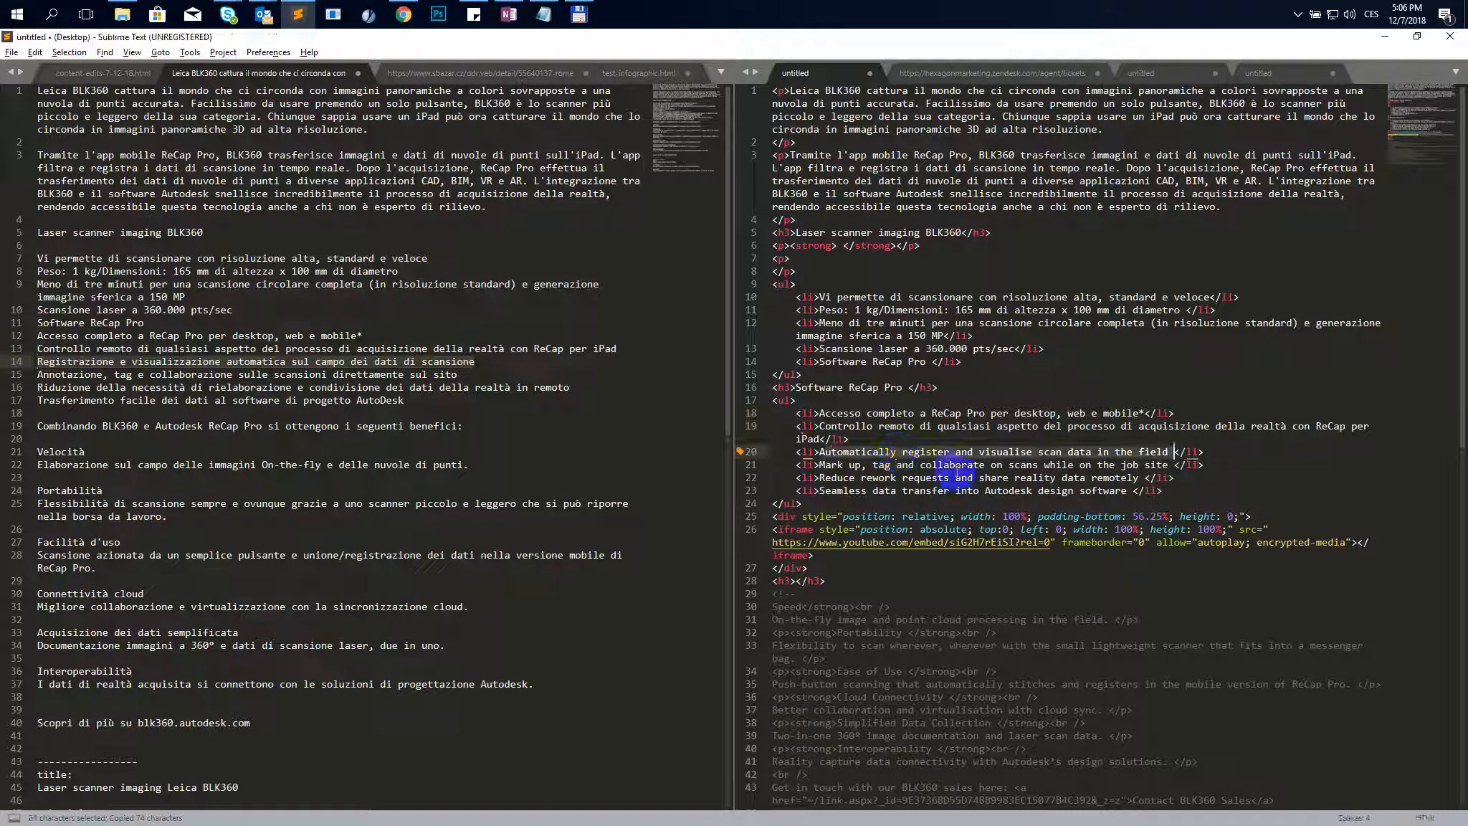
key("ctrl+v")
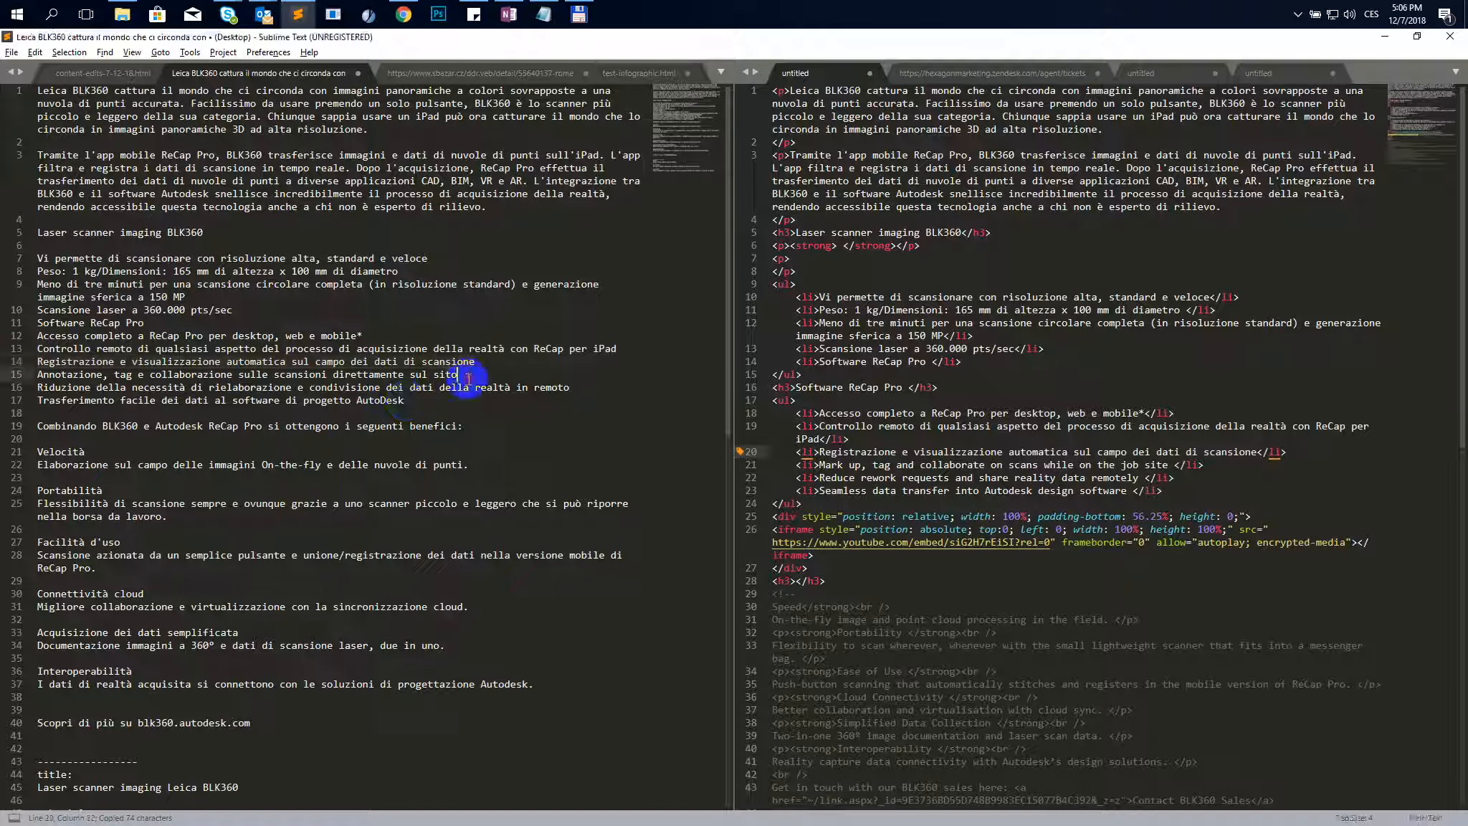
- Replace the fourth ReCap Pro list item with the Italian line about annotation, tagging and collaboration on site
left_click_drag(459, 374, 15, 376)
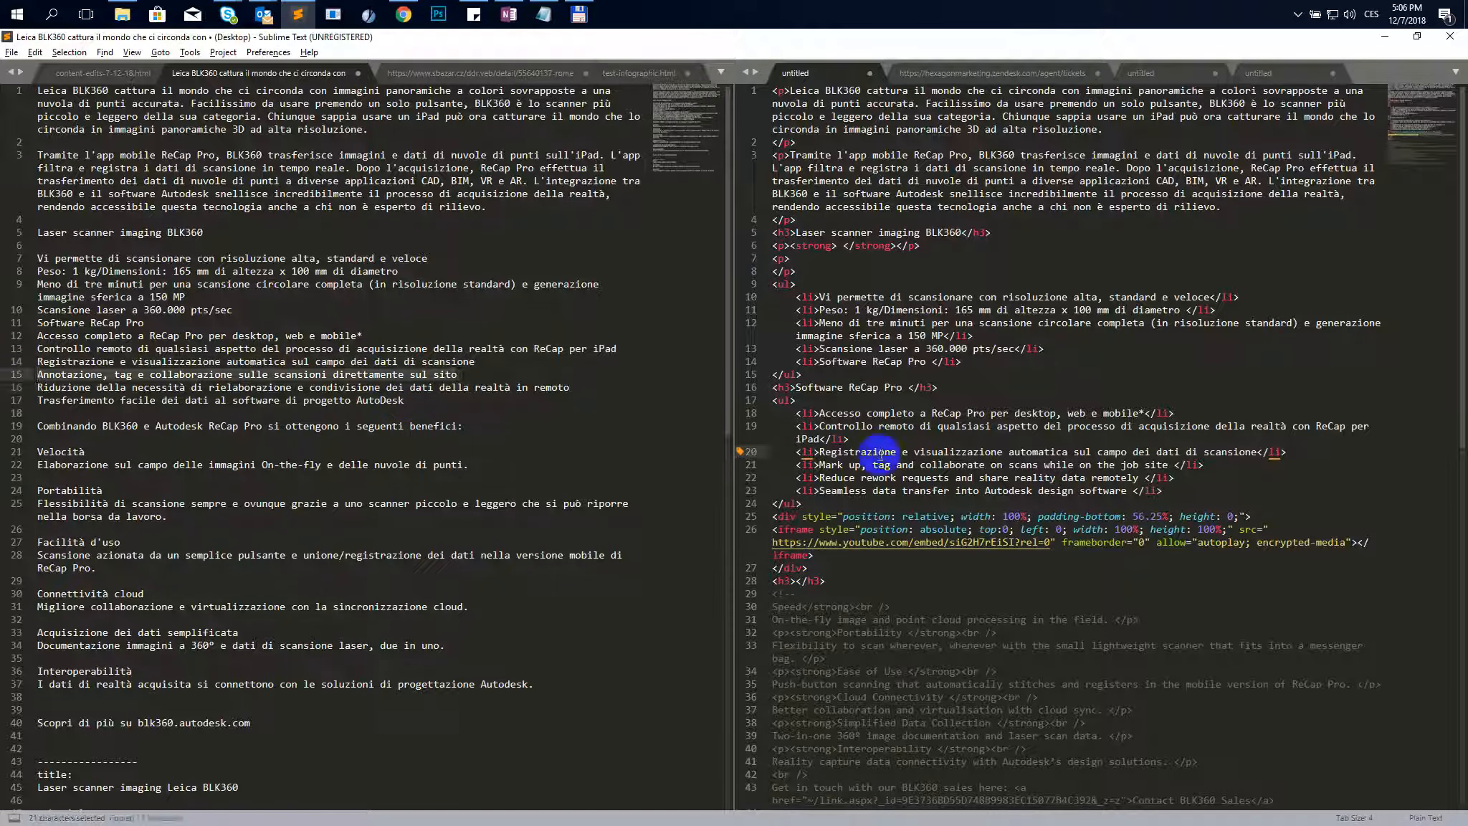
left_click(920, 466)
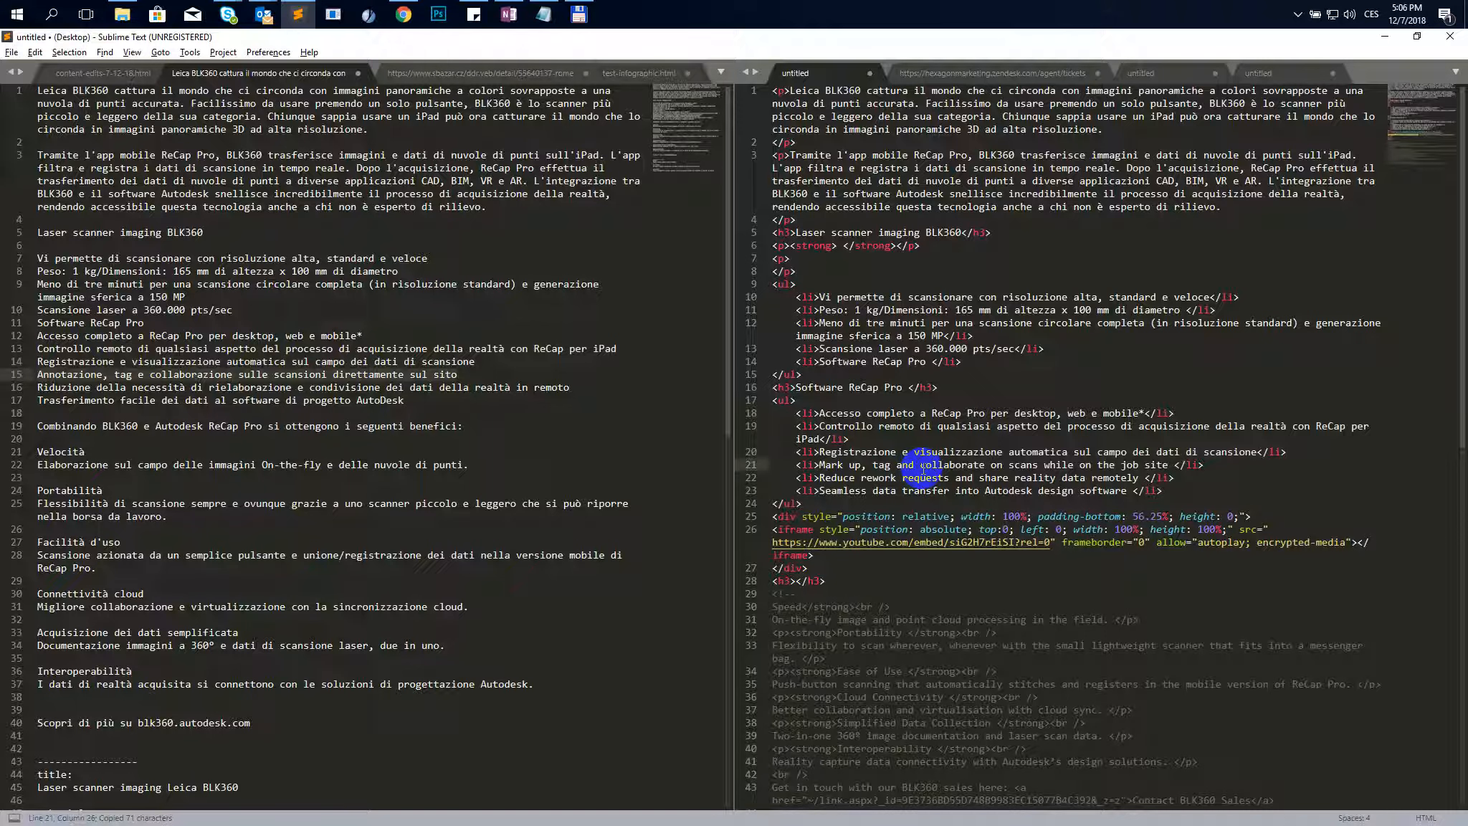
key("ctrl+shift+a")
key("ctrl+v")
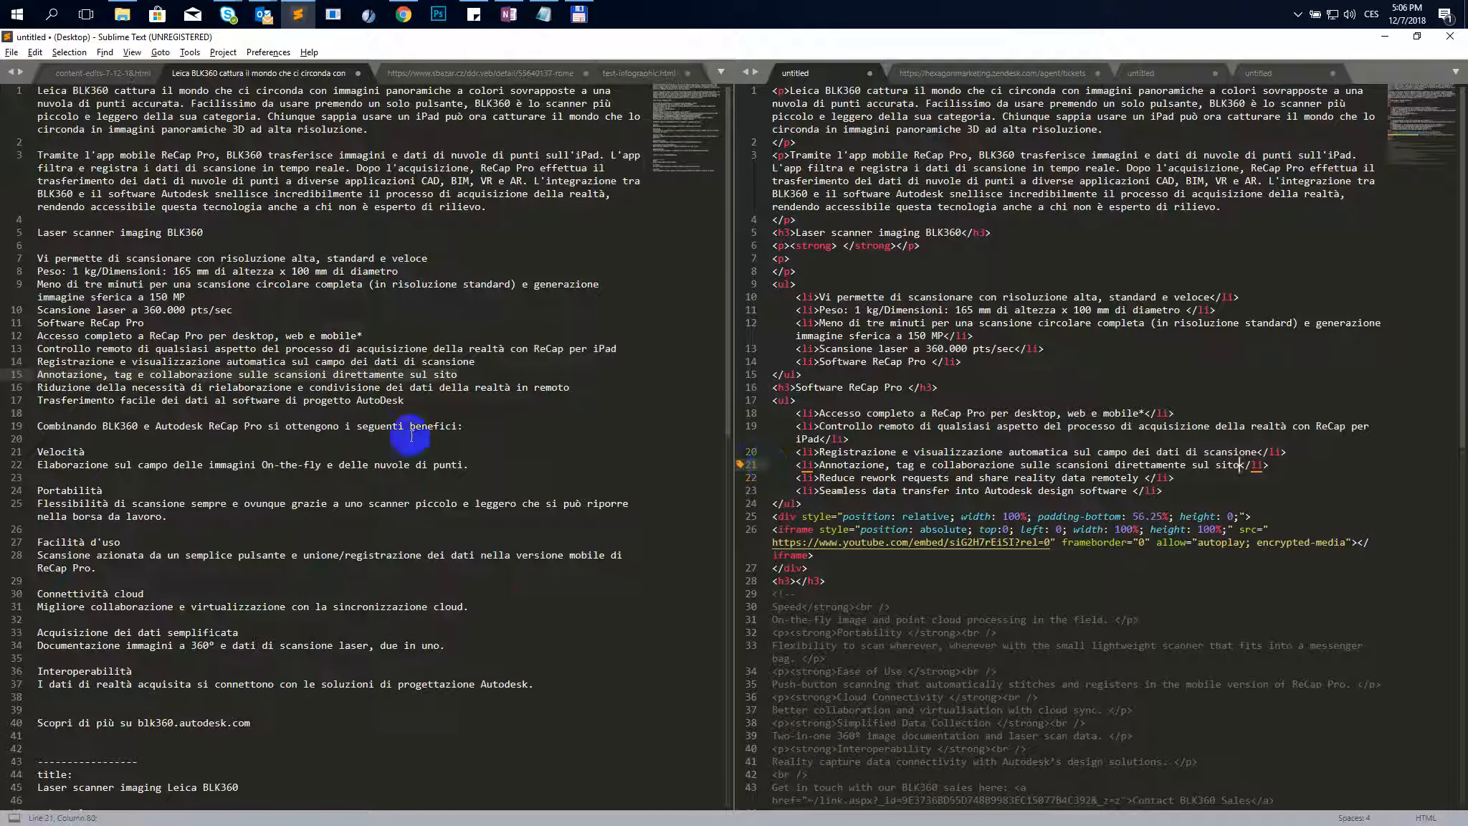
- Replace the fifth ReCap Pro list item with the Italian line about reducing rework and sharing reality data
left_click_drag(571, 388, 36, 387)
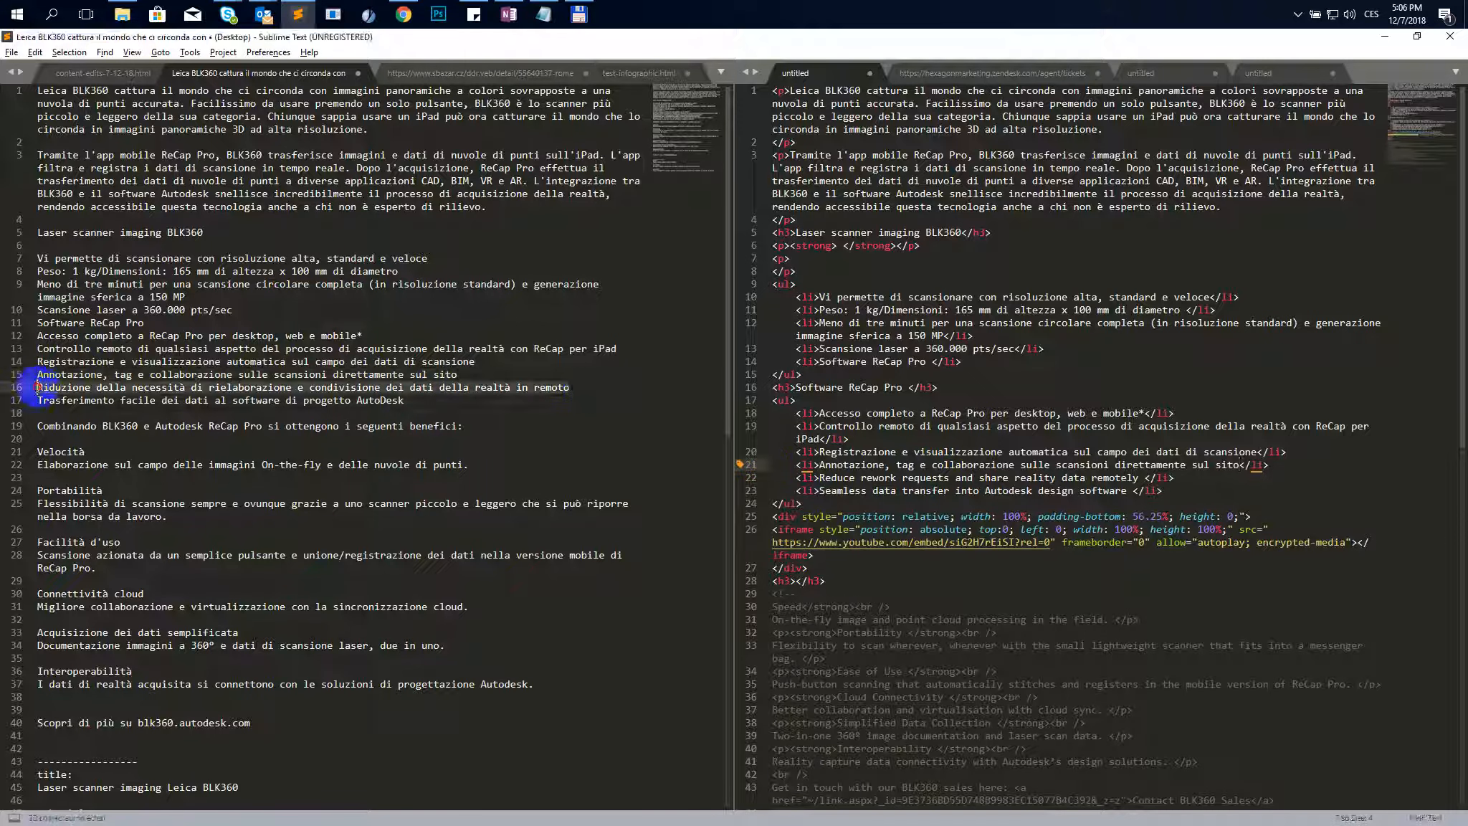
left_click(849, 479)
key("ctrl+shift+a")
key("ctrl+v")
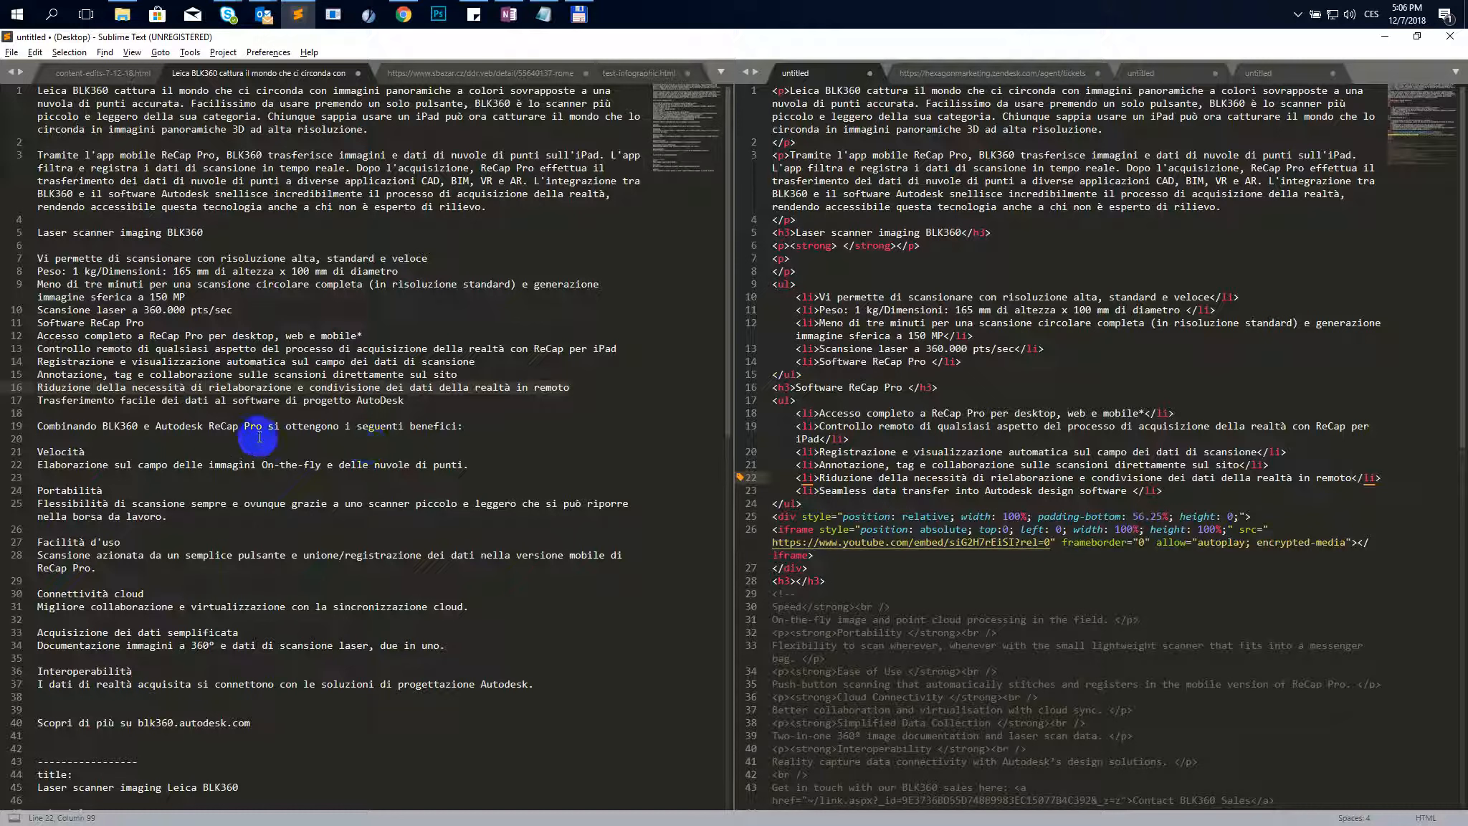
- Replace the last ReCap Pro list item with the Italian line about easy data transfer to AutoDesk software
left_click_drag(406, 405, 36, 403)
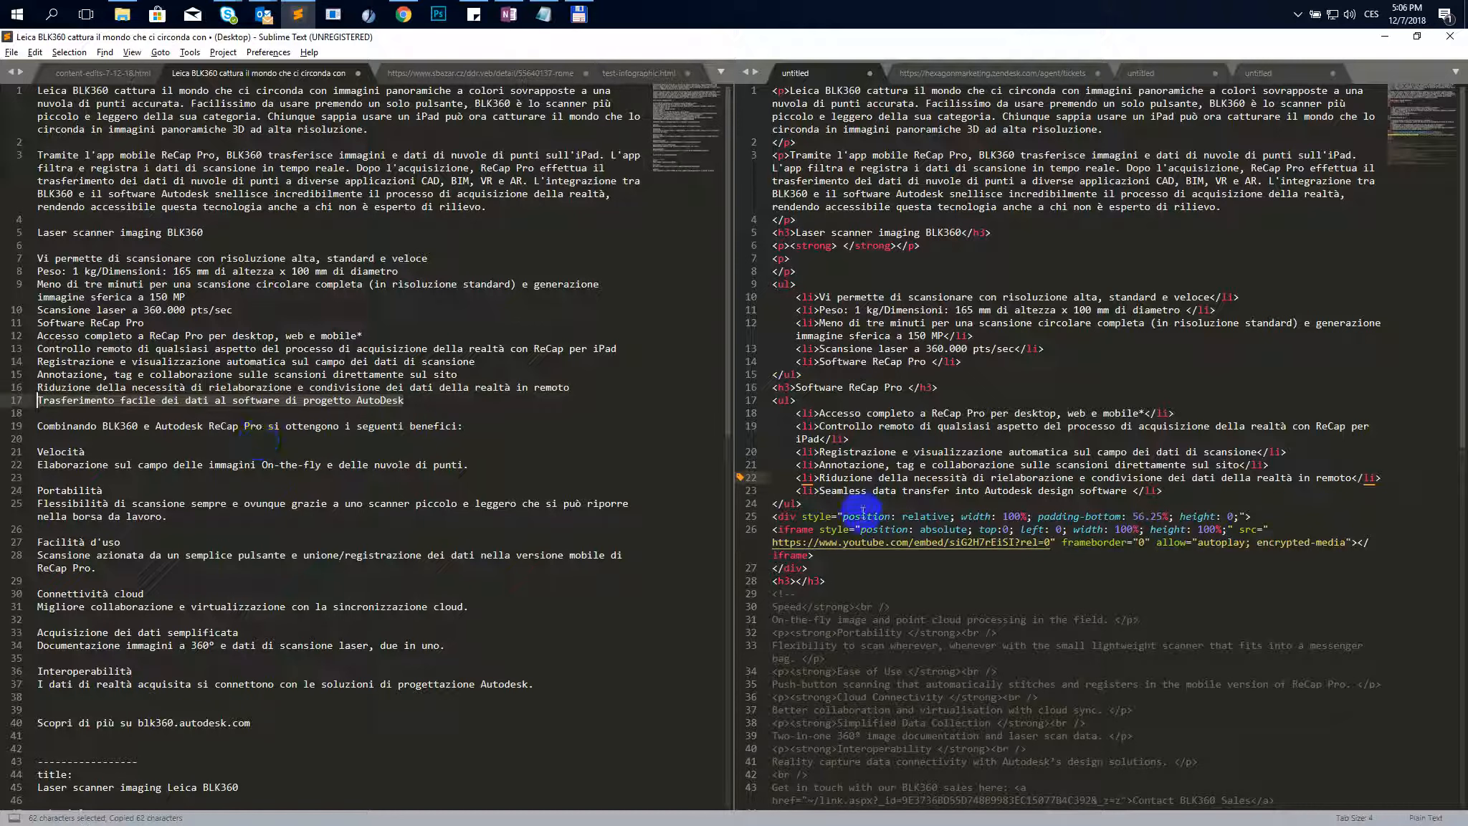
left_click(886, 493)
key("ctrl+shift+a")
key("ctrl+v")
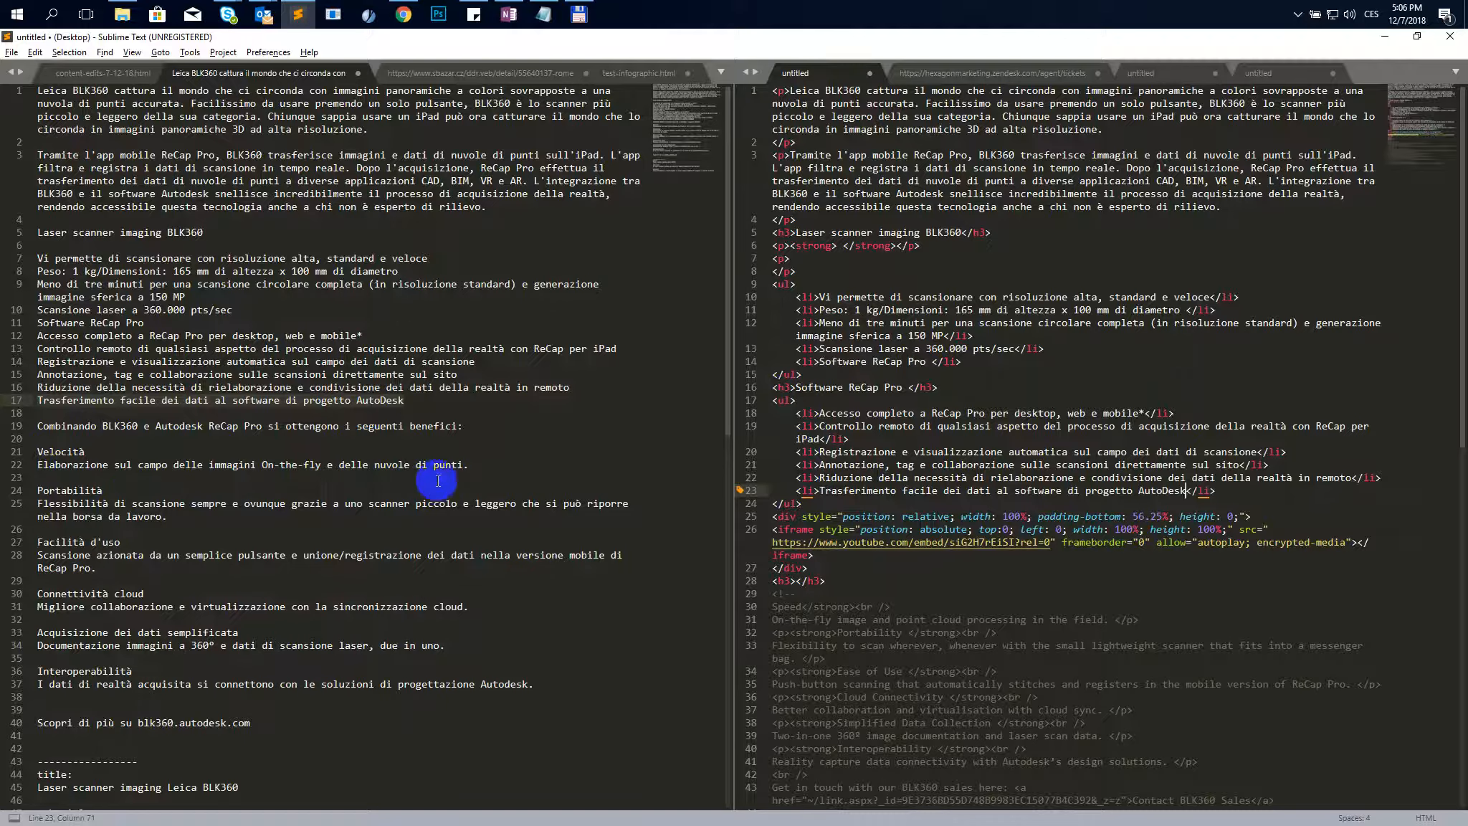
- Copy the full Italian HTML and paste it over the Content field's code in the HTML Editor
scroll(859, 590, "down", 6)
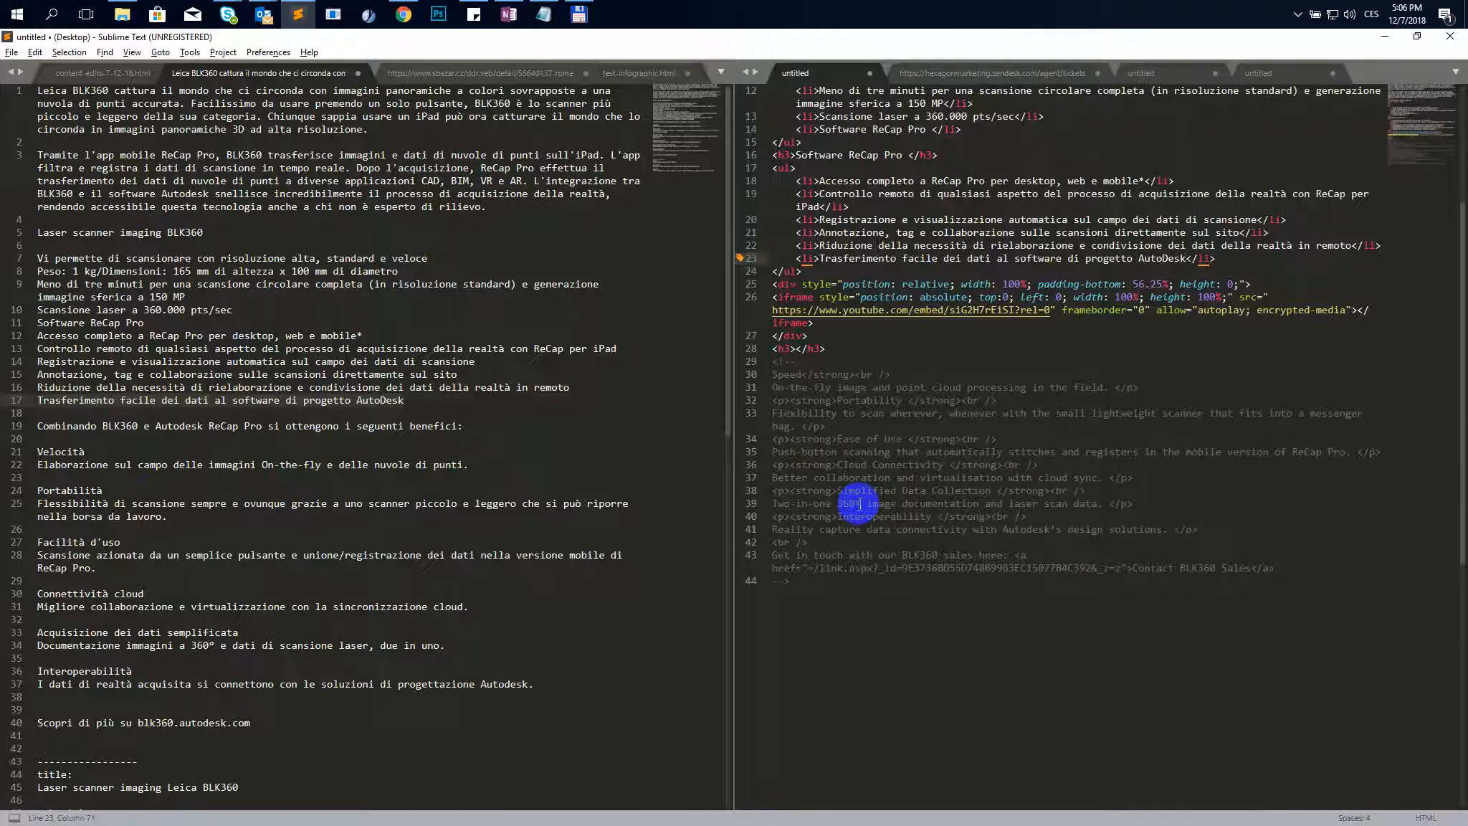
scroll(855, 505, "up", 2)
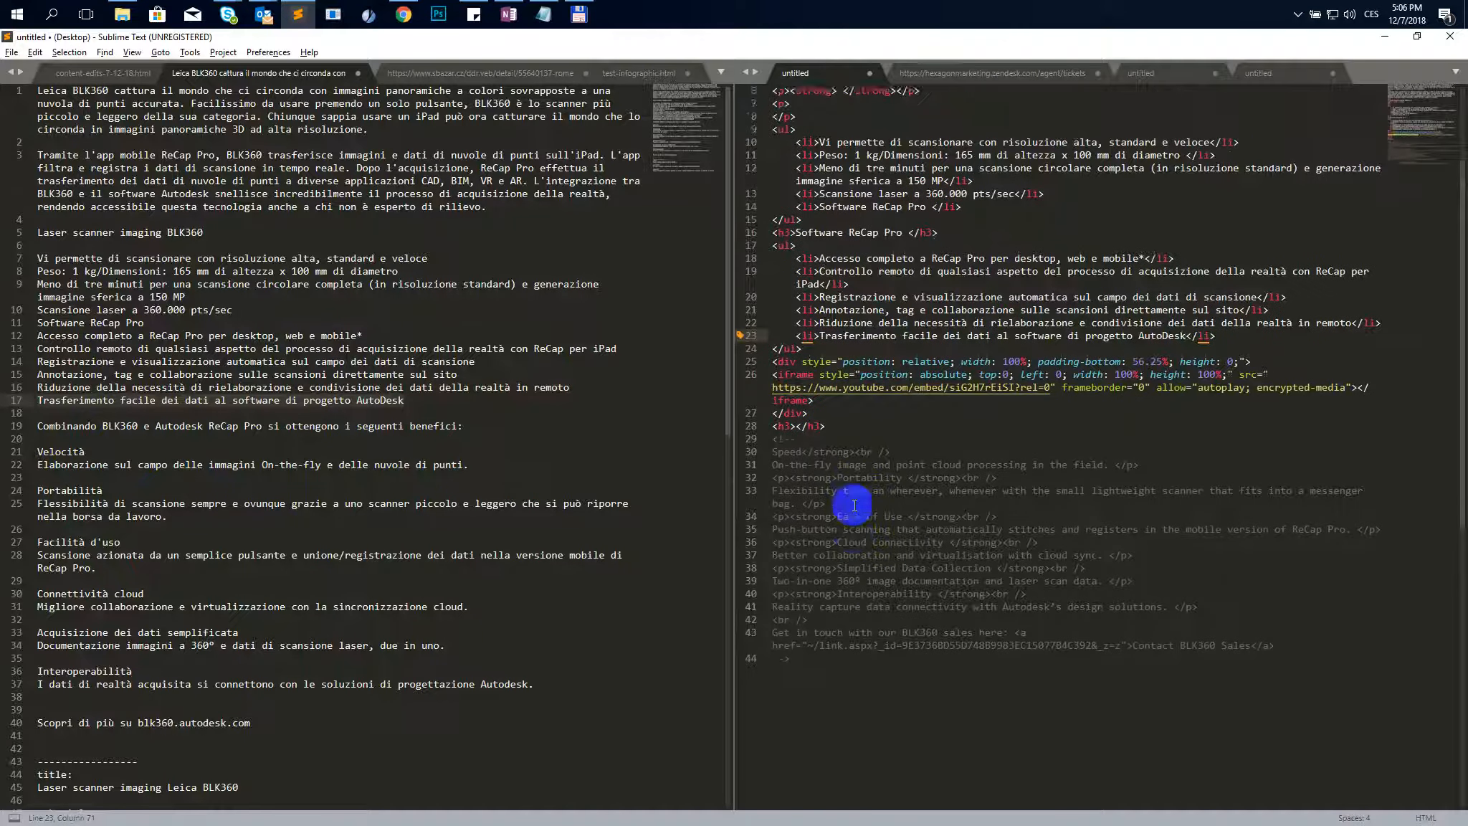
scroll(855, 504, "up", 4)
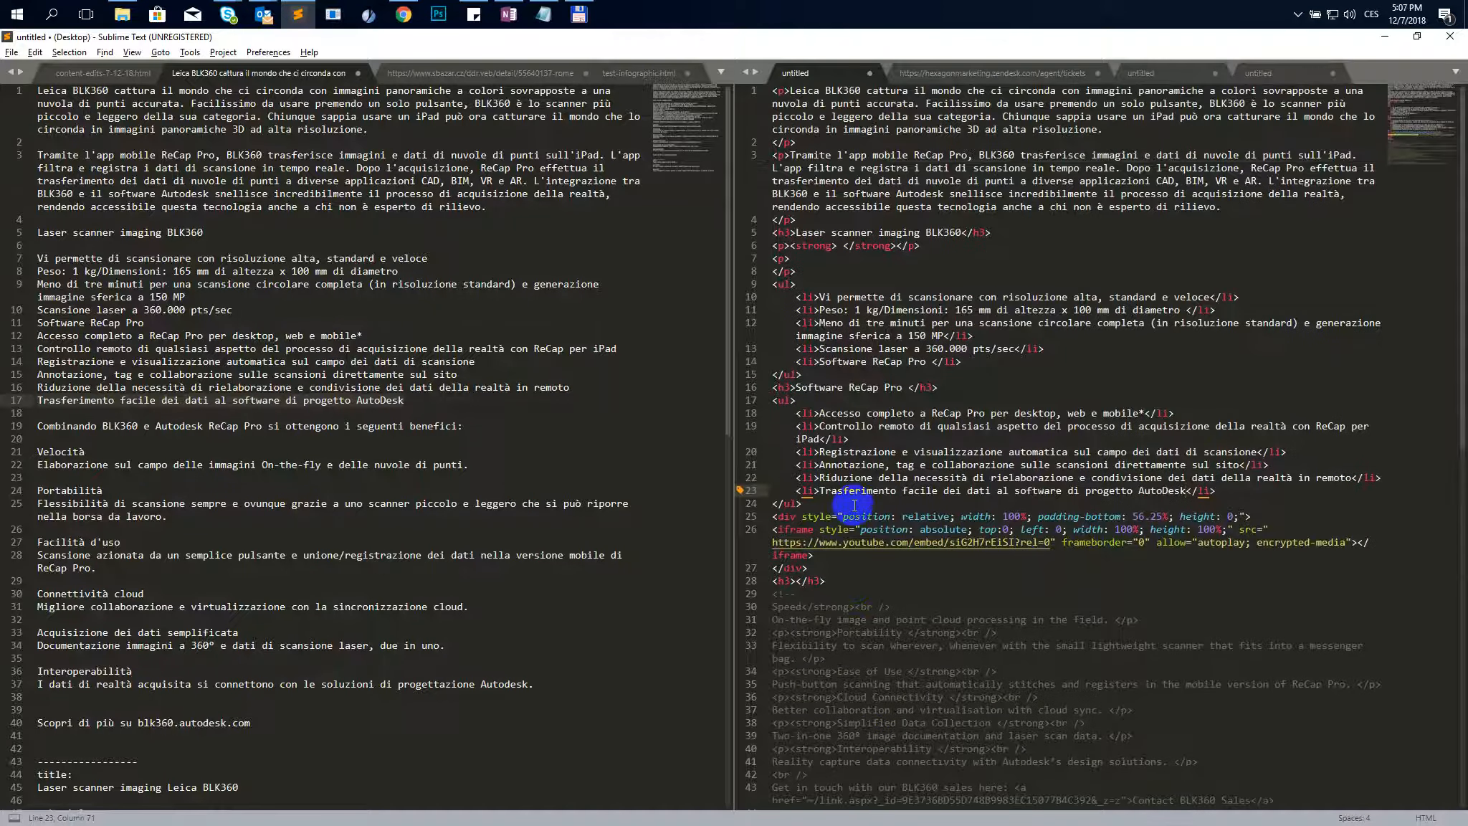
left_click(867, 426)
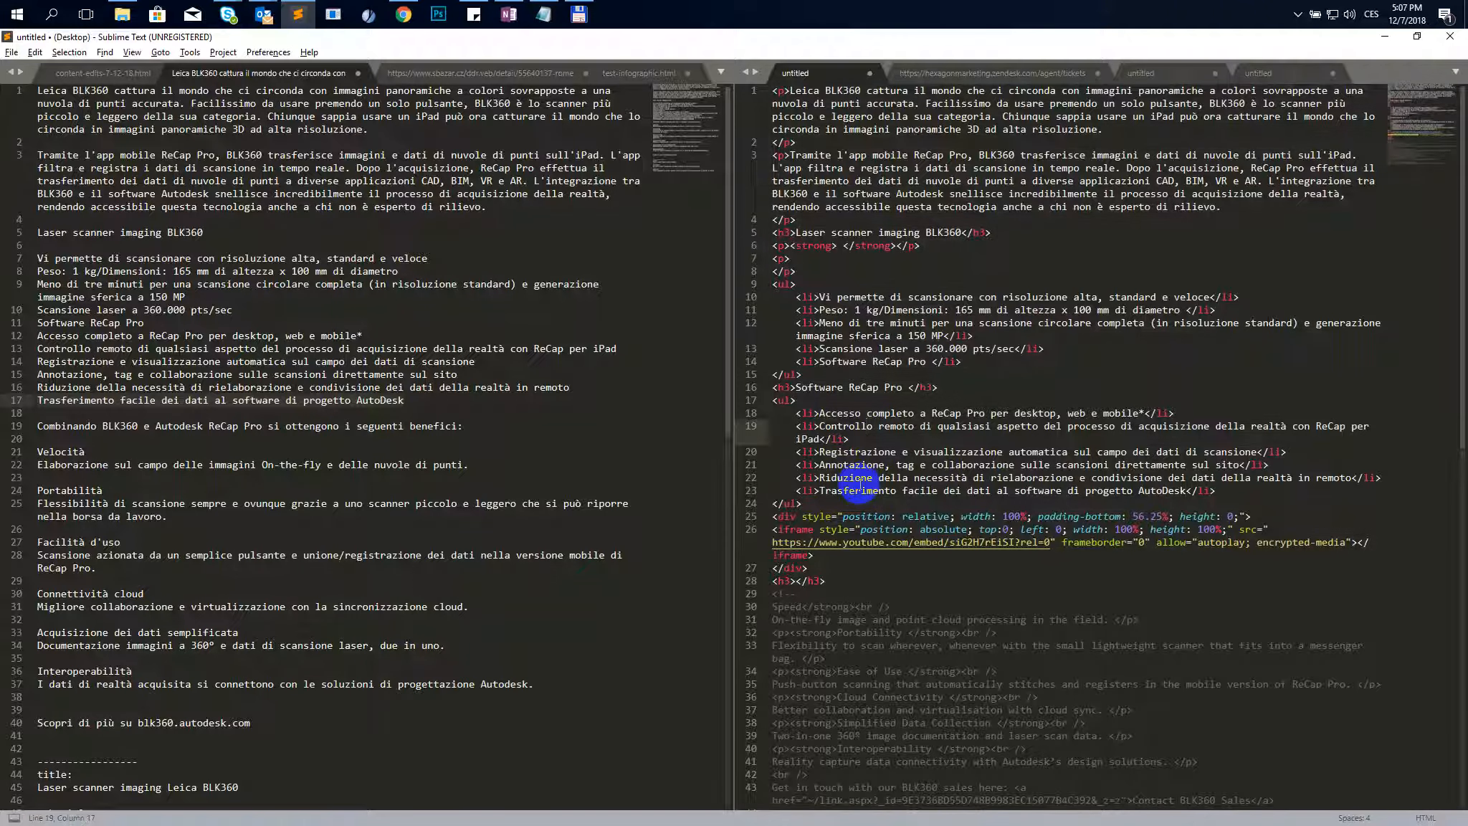
key("ctrl+a")
key("alt+Tab")
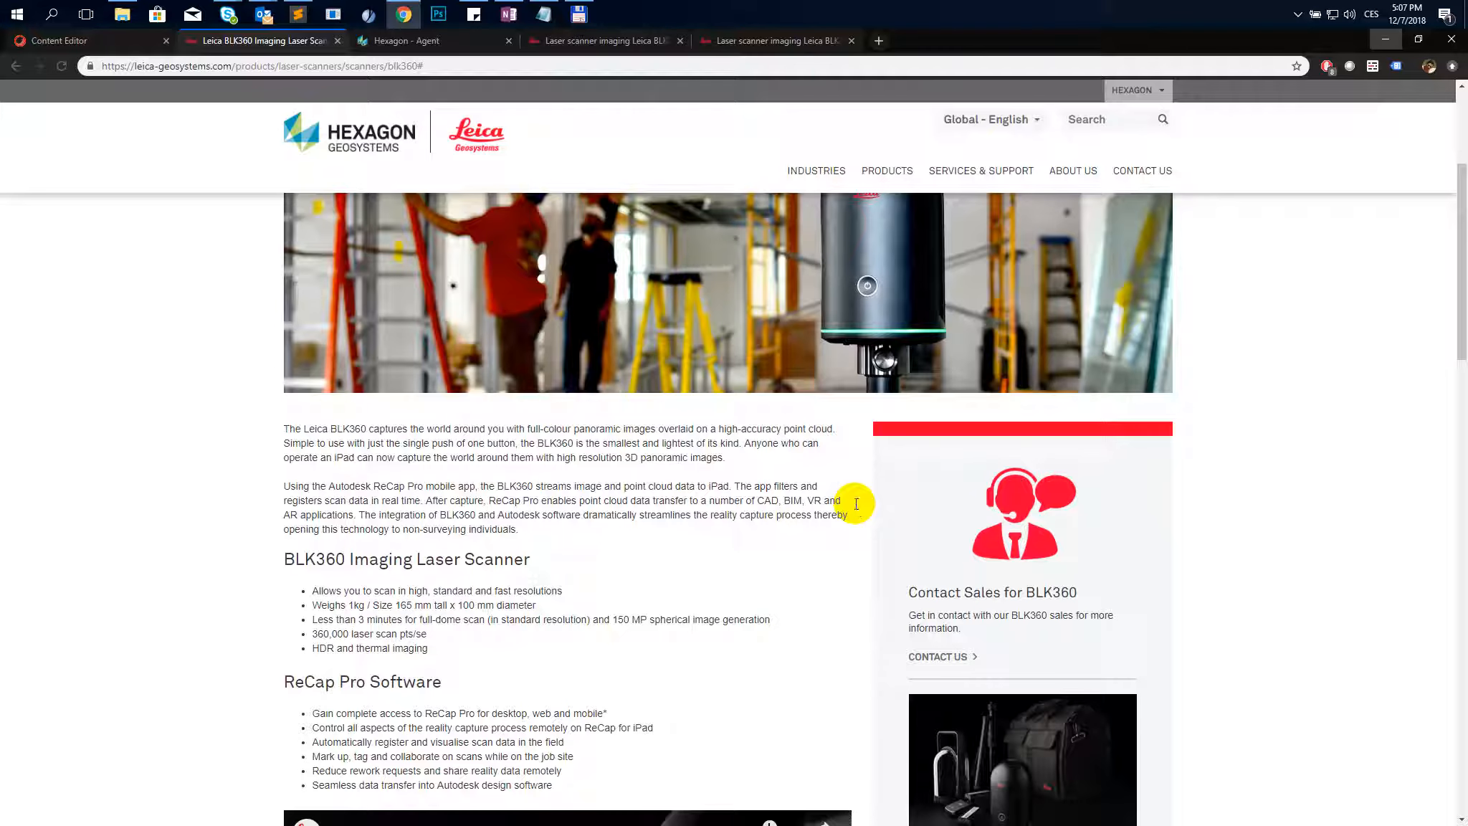
left_click(59, 40)
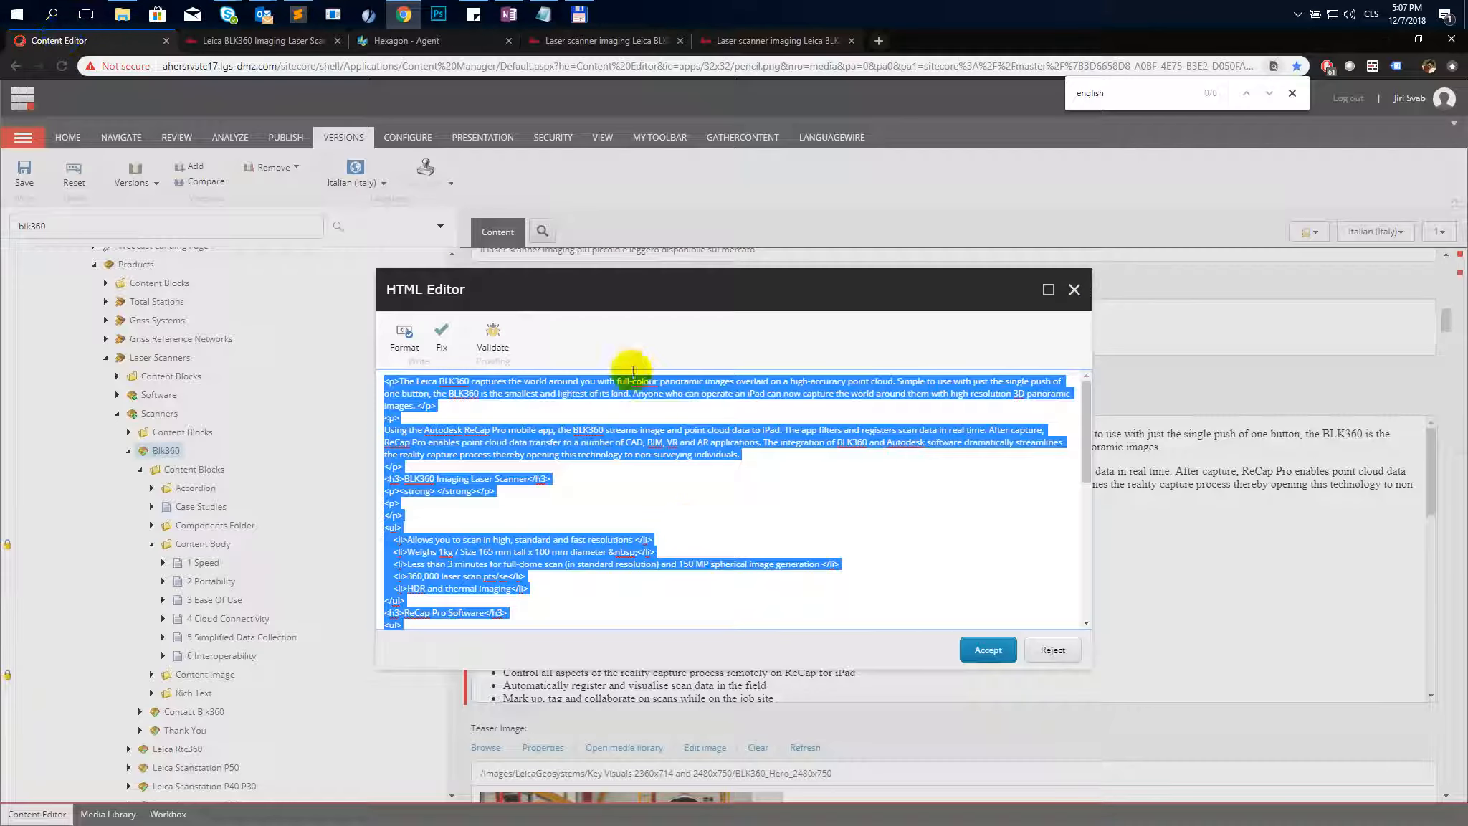
scroll(708, 537, "down", 10)
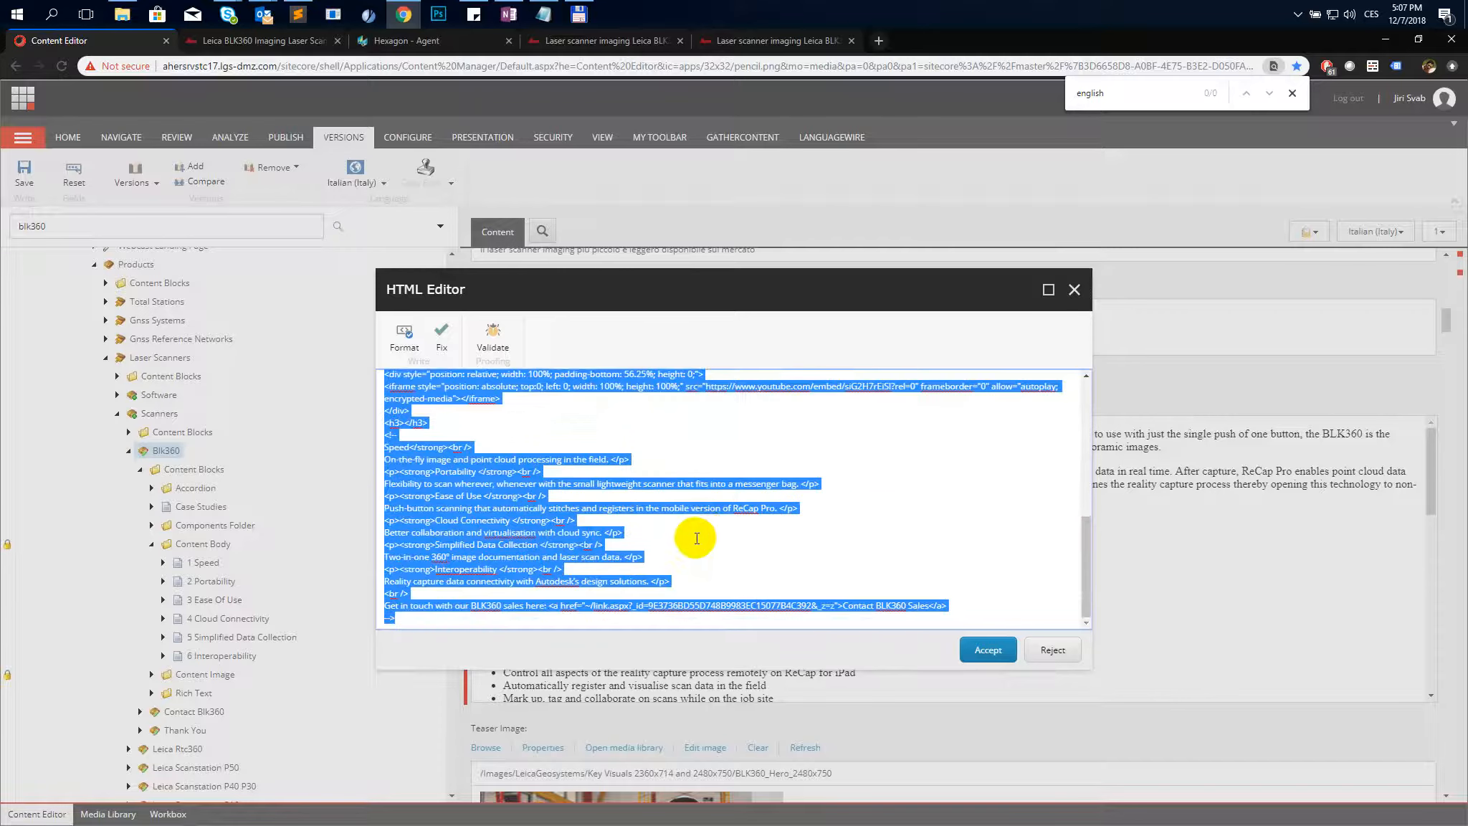
left_click(668, 564)
- Delete the trailing commented-out block after the empty h3 heading and accept the HTML Editor changes
scroll(609, 502, "up", 3)
scroll(595, 535, "down", 3)
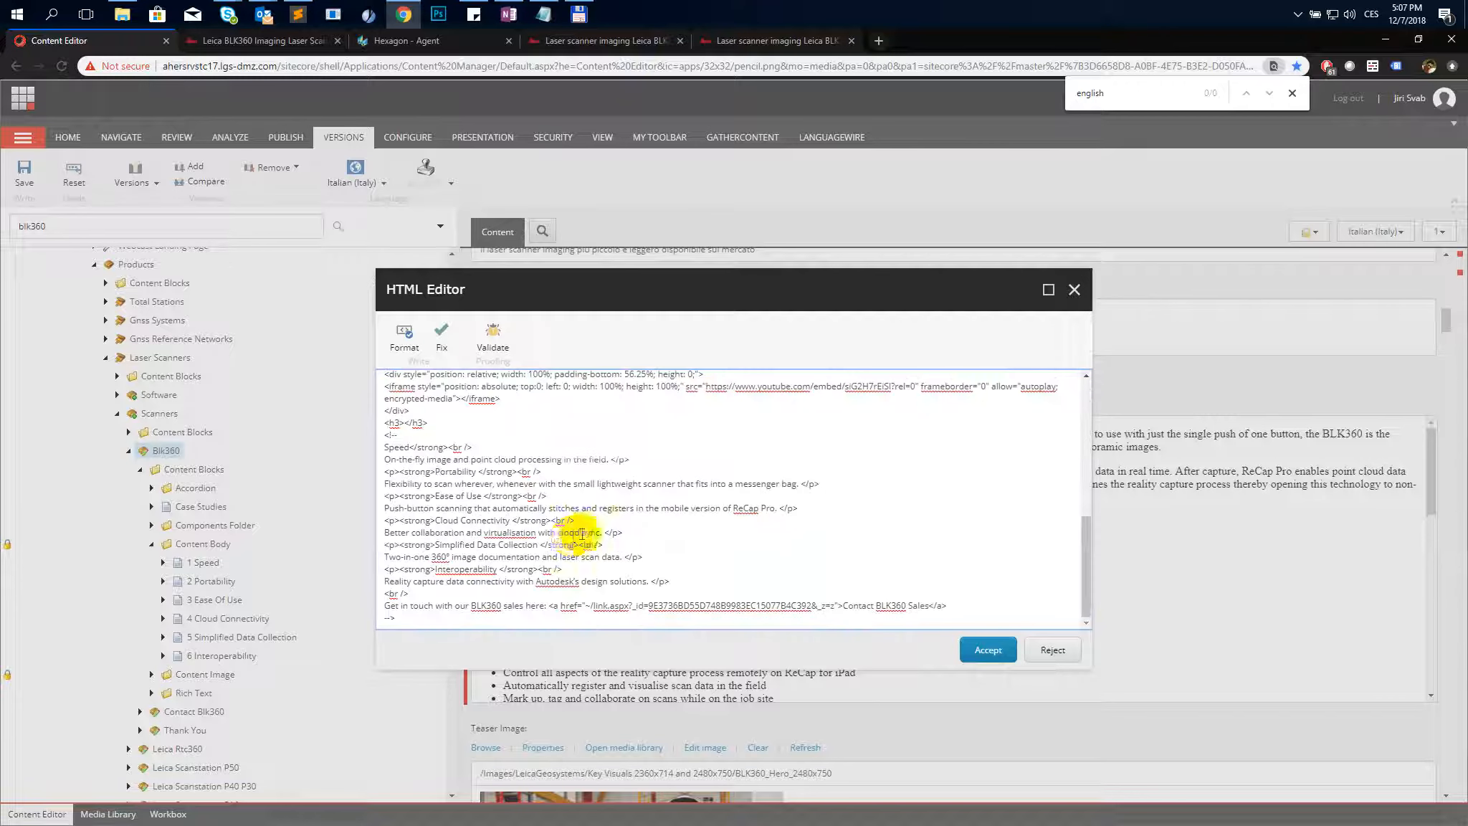
left_click_drag(394, 618, 361, 427)
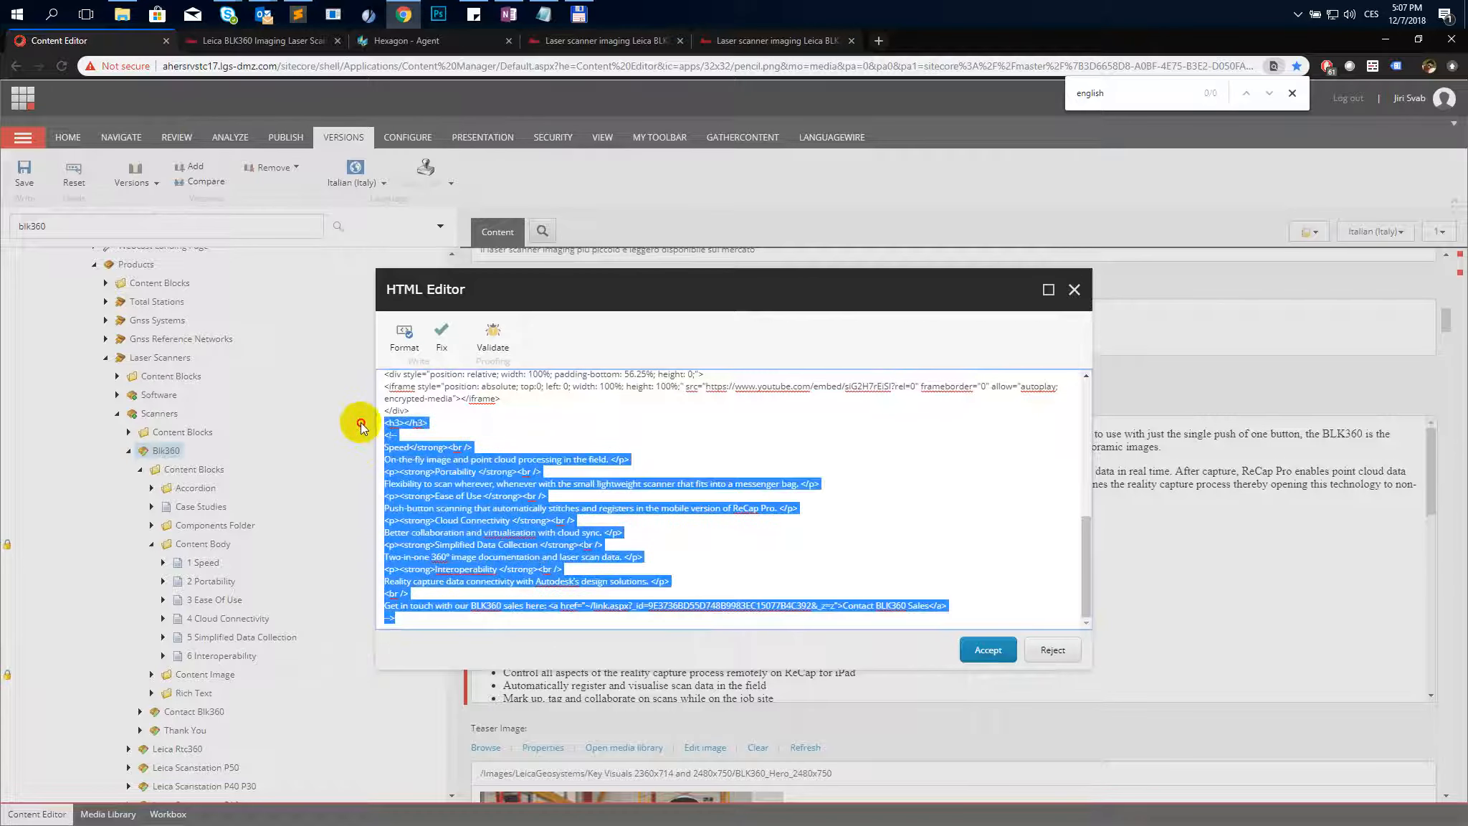
key("Delete")
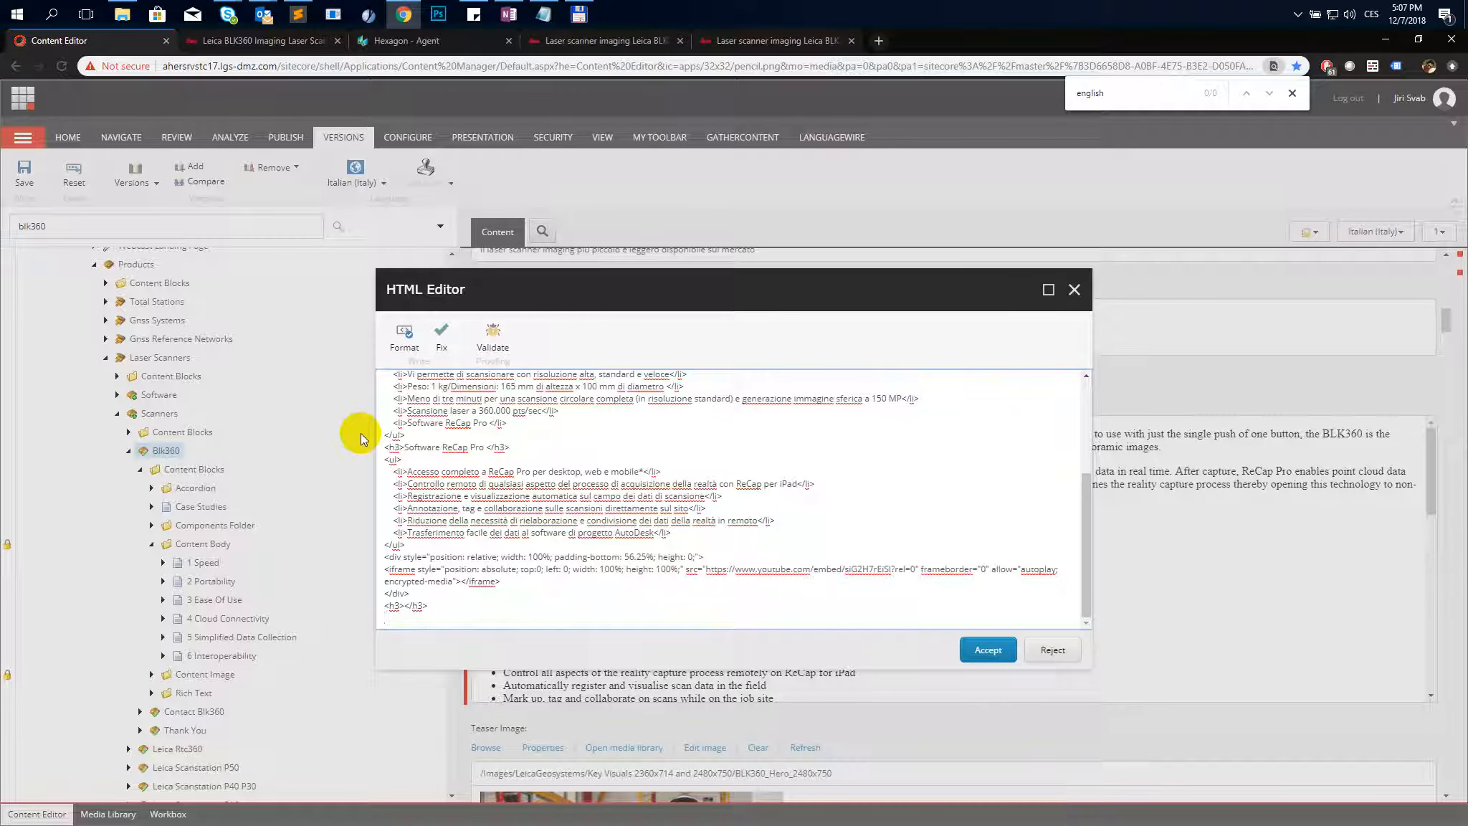
left_click(979, 649)
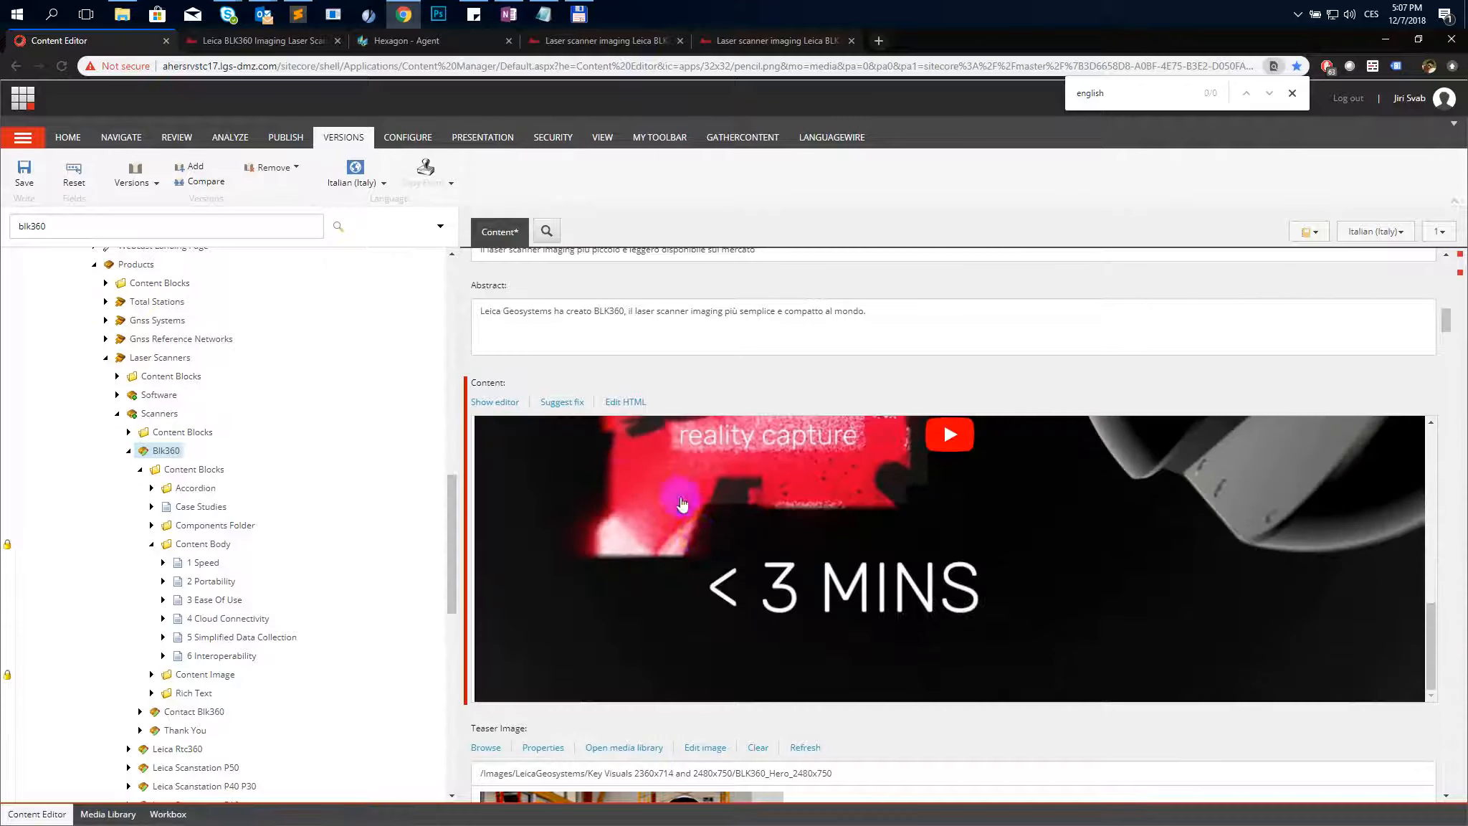
- Save the Italian Blk360 item and open Publish Item for it
scroll(684, 502, "down", 5)
left_click(25, 172)
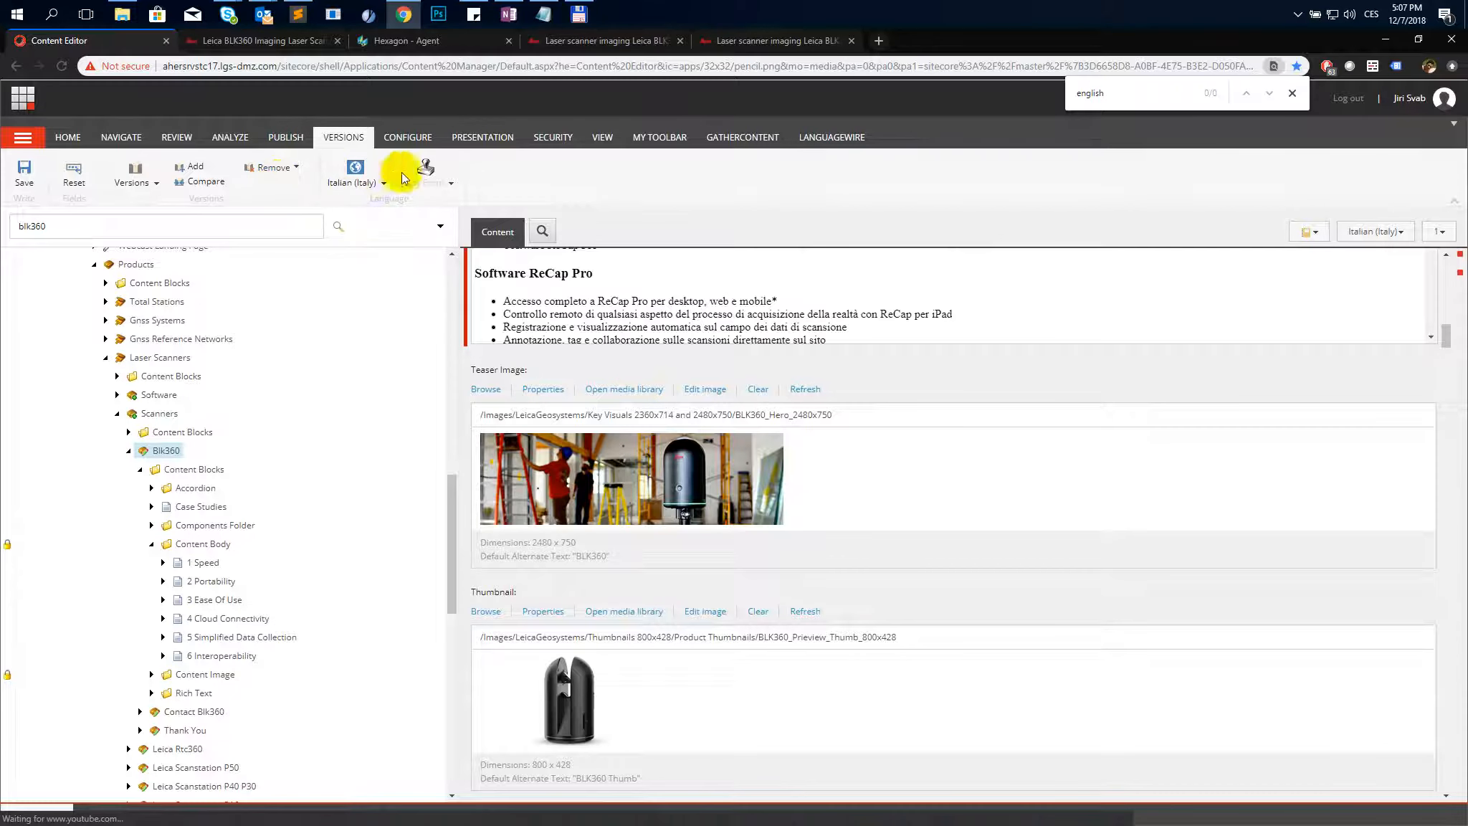
left_click(271, 140)
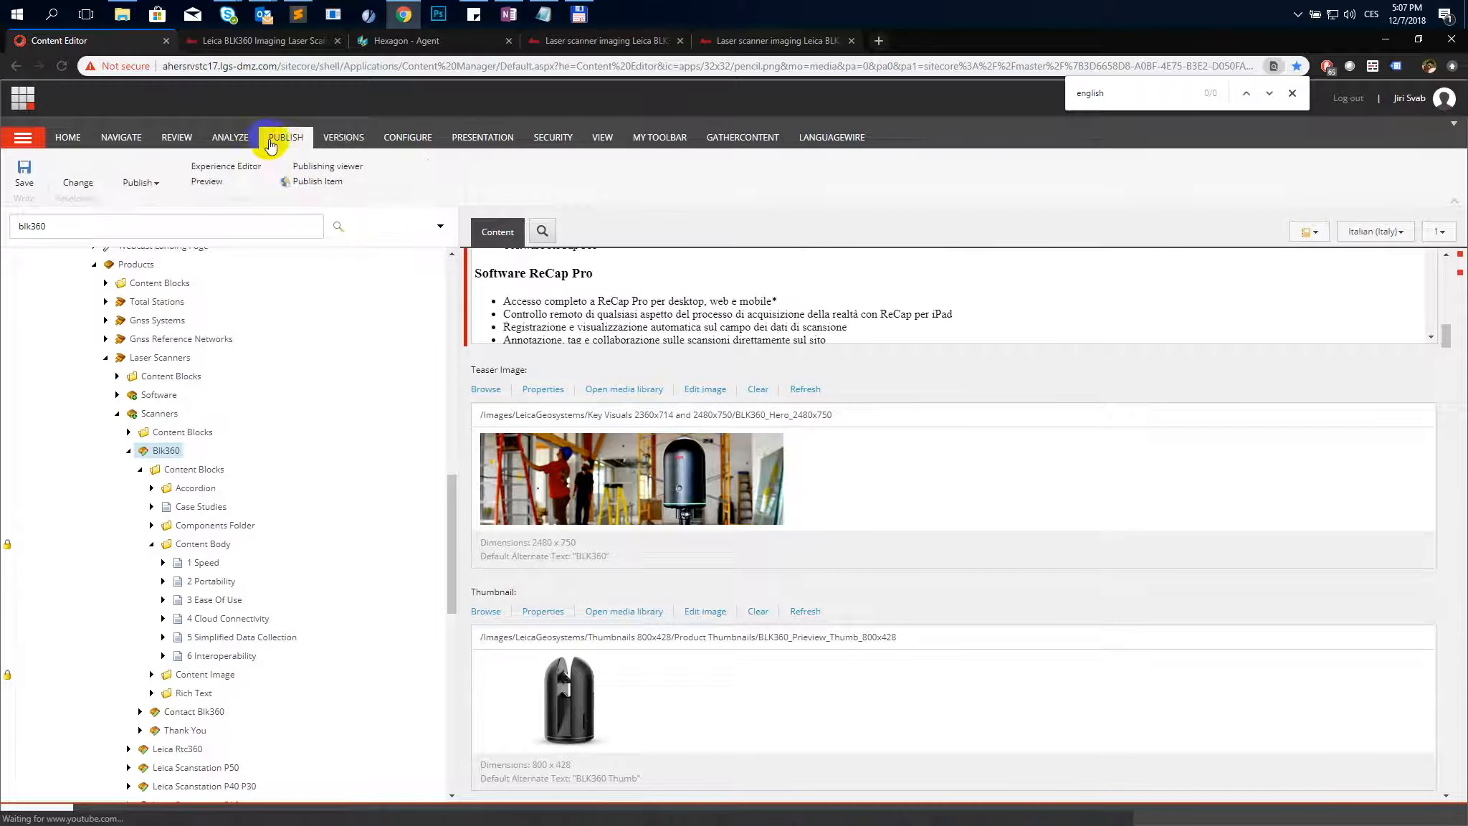
left_click(310, 181)
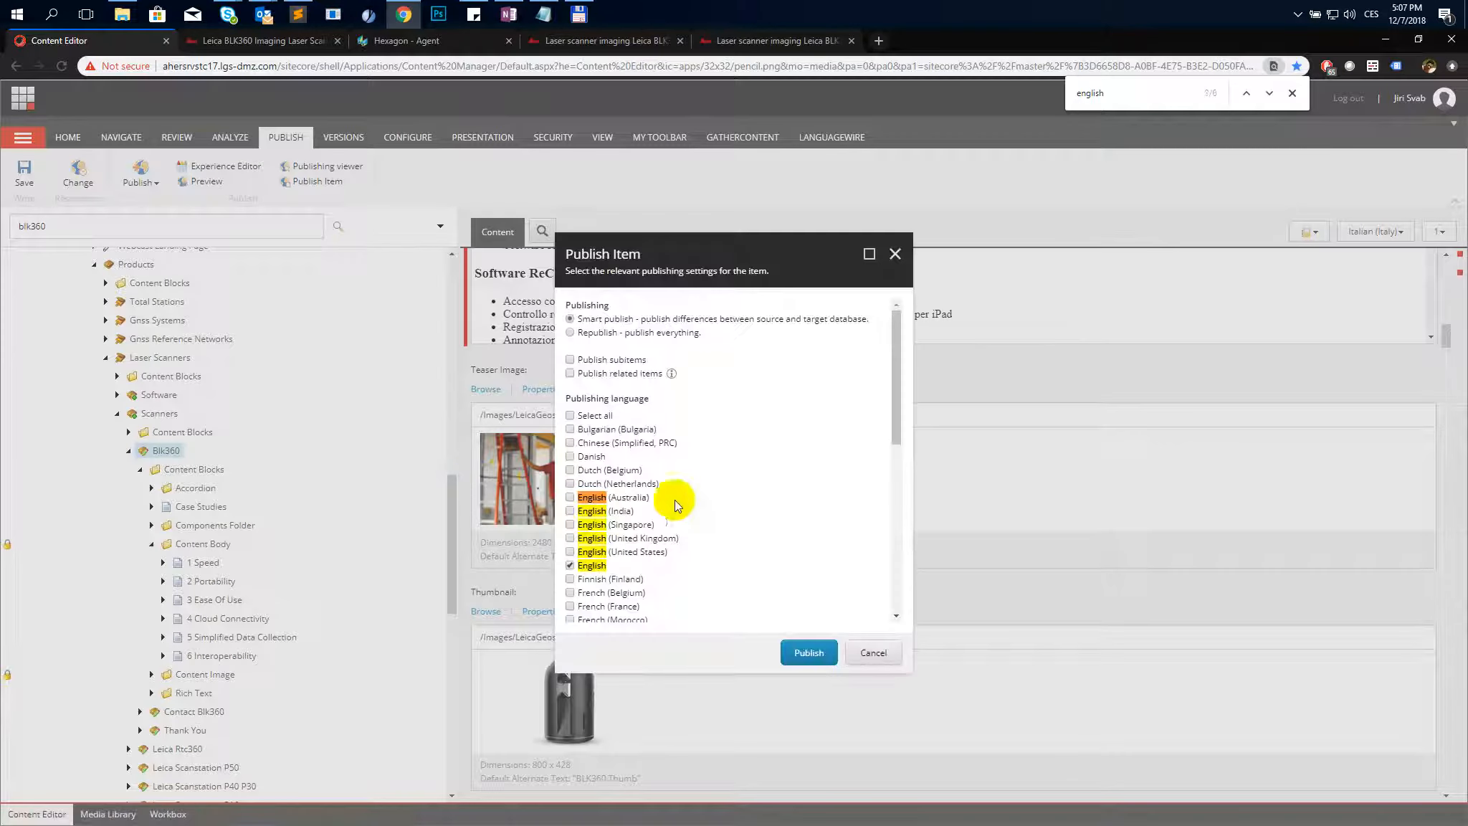
- Set publishing to include subitems, deselect English and select Italian (Italy) as the publishing language
left_click(570, 565)
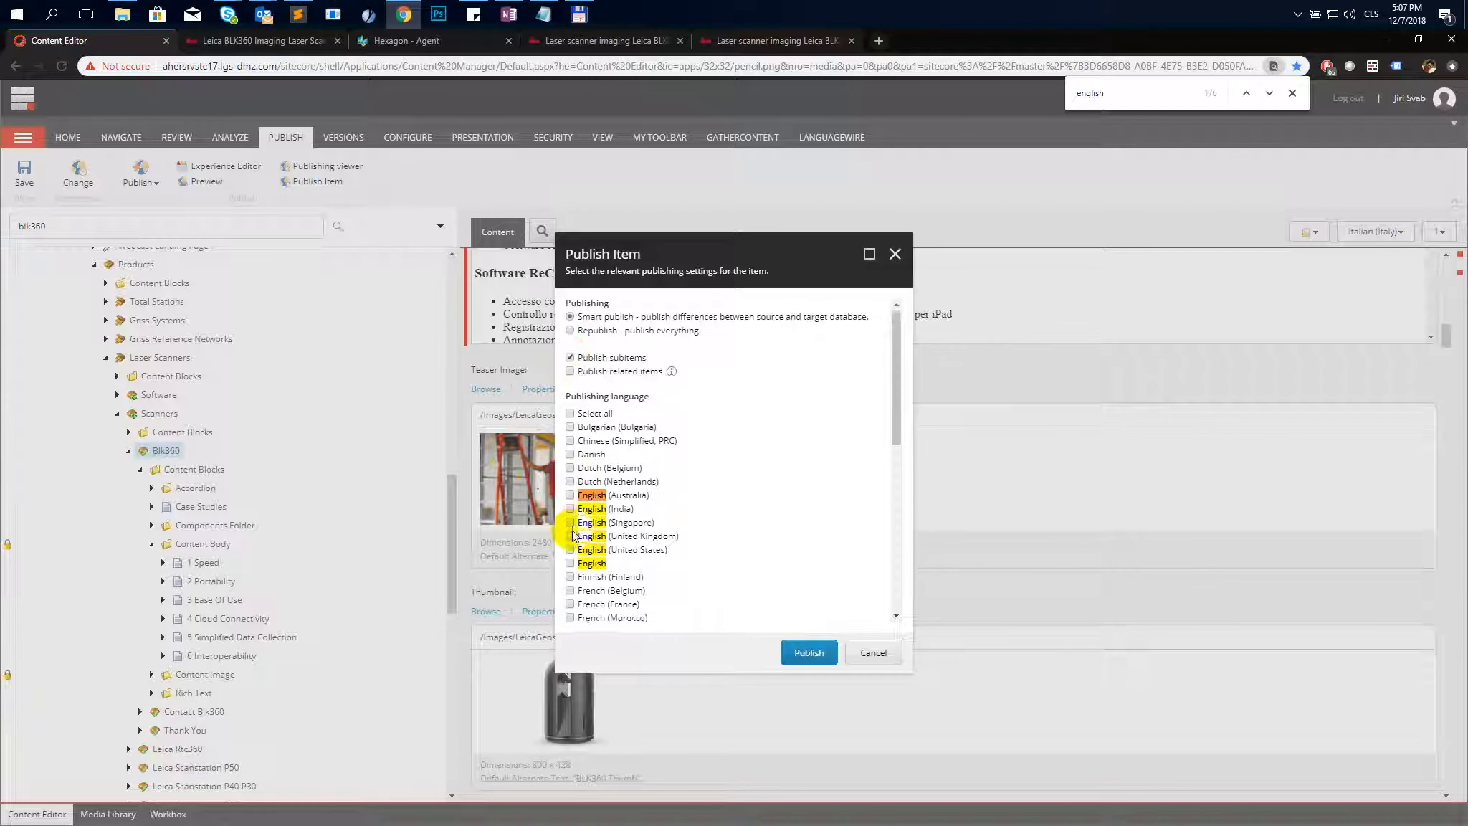
scroll(588, 529, "down", 2)
key("ctrl+f")
type("ita")
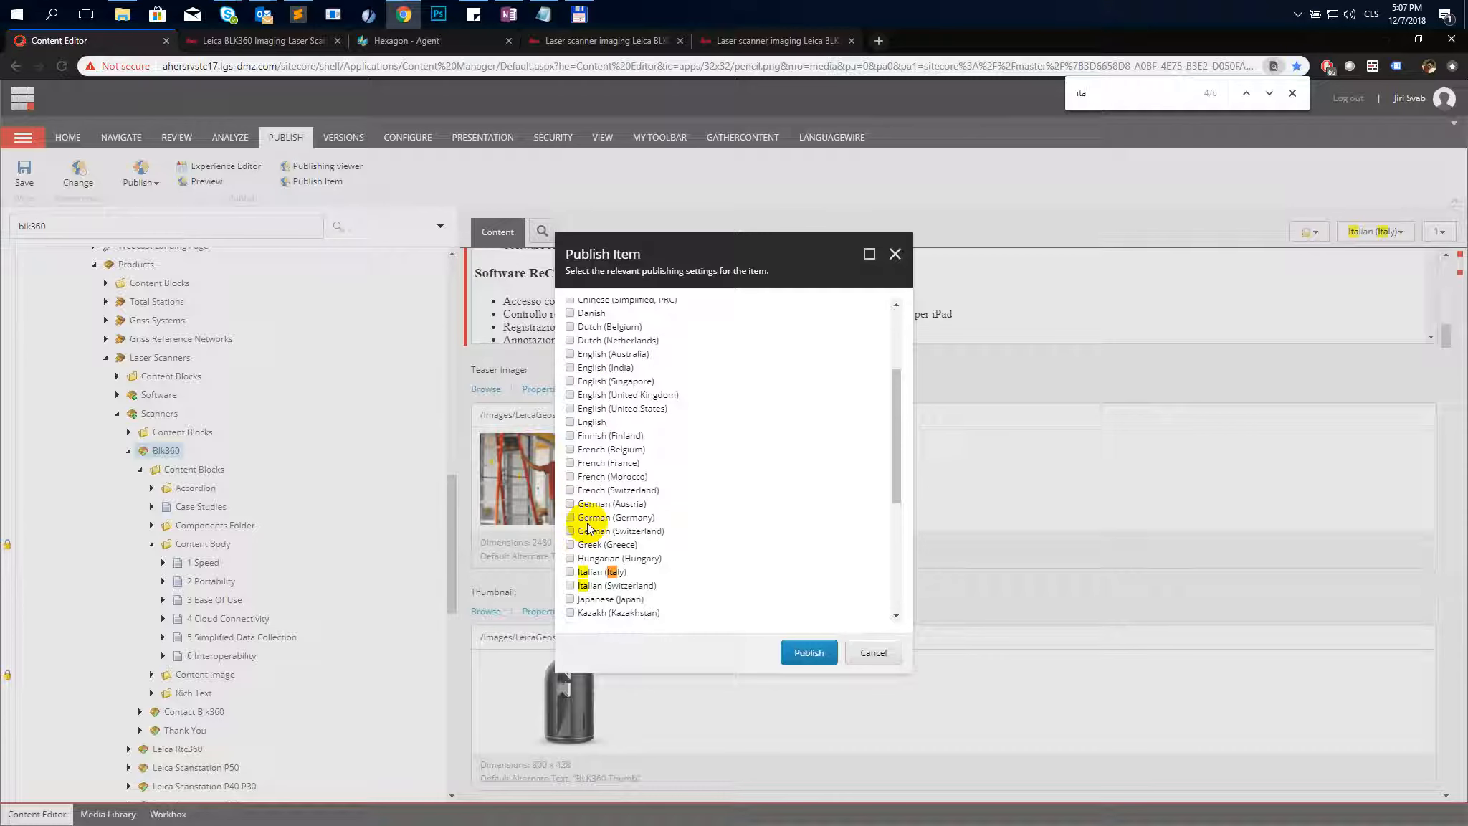
left_click(570, 571)
- Deselect the Internet (web) target so only Beta is published, and start publishing with confirmation
scroll(574, 573, "down", 4)
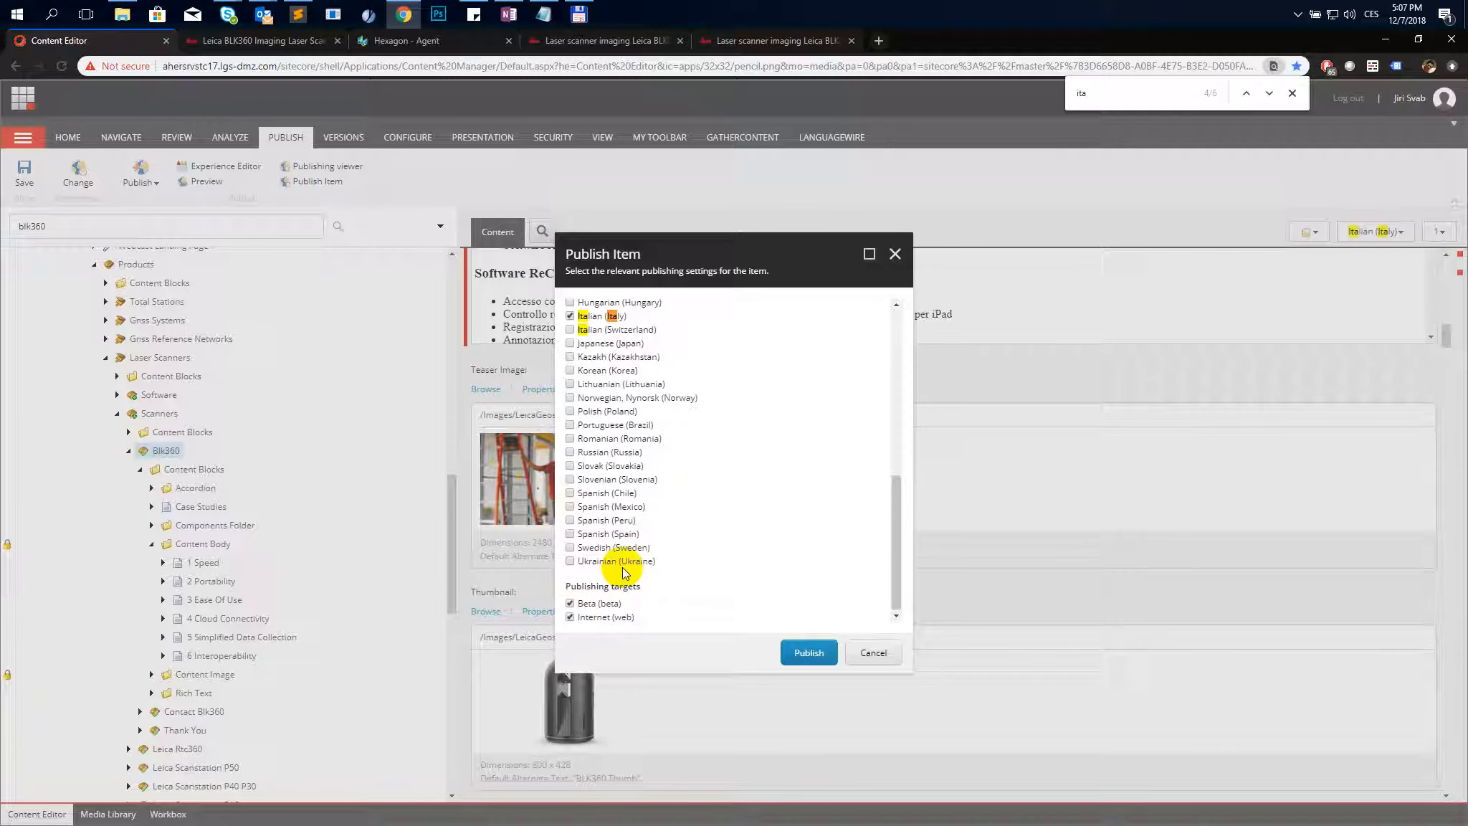
left_click(570, 616)
left_click(804, 654)
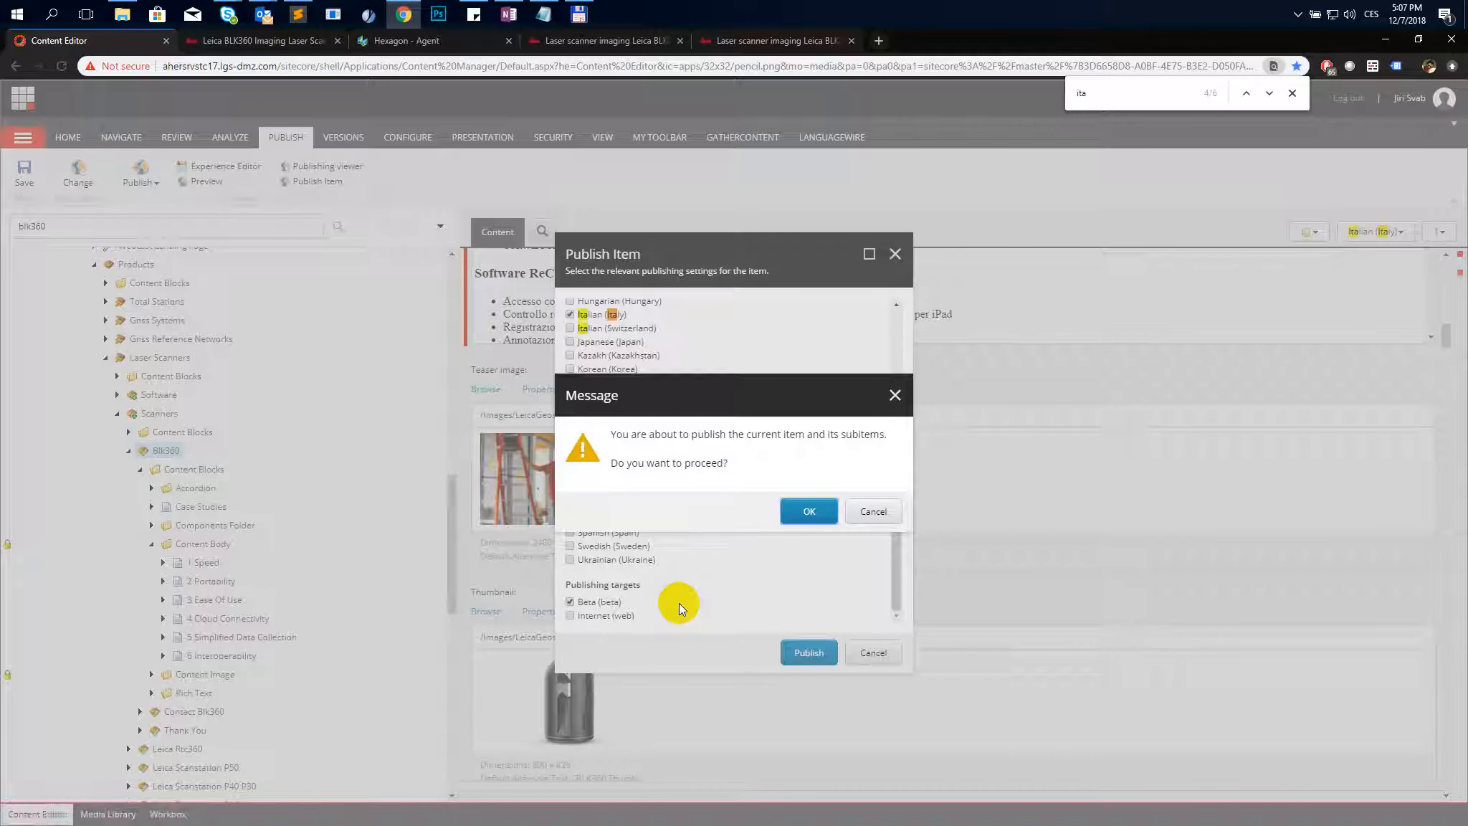
left_click(797, 511)
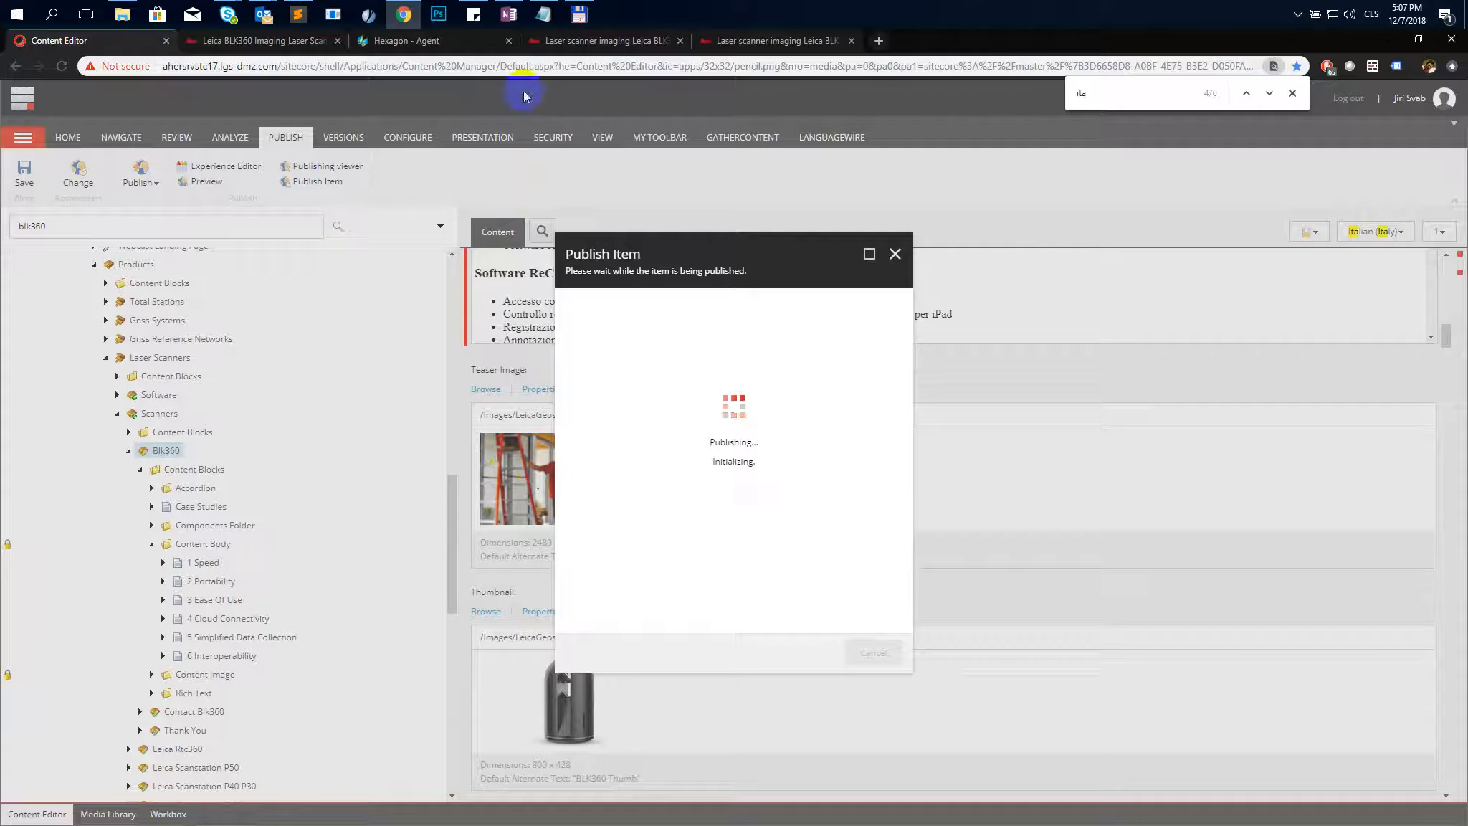
- Open the Italian BLK360 page on beta9.leica-geosystems.com in a new tab and return to the Content Editor
left_click(563, 43)
left_click(576, 63)
key("ctrl+c")
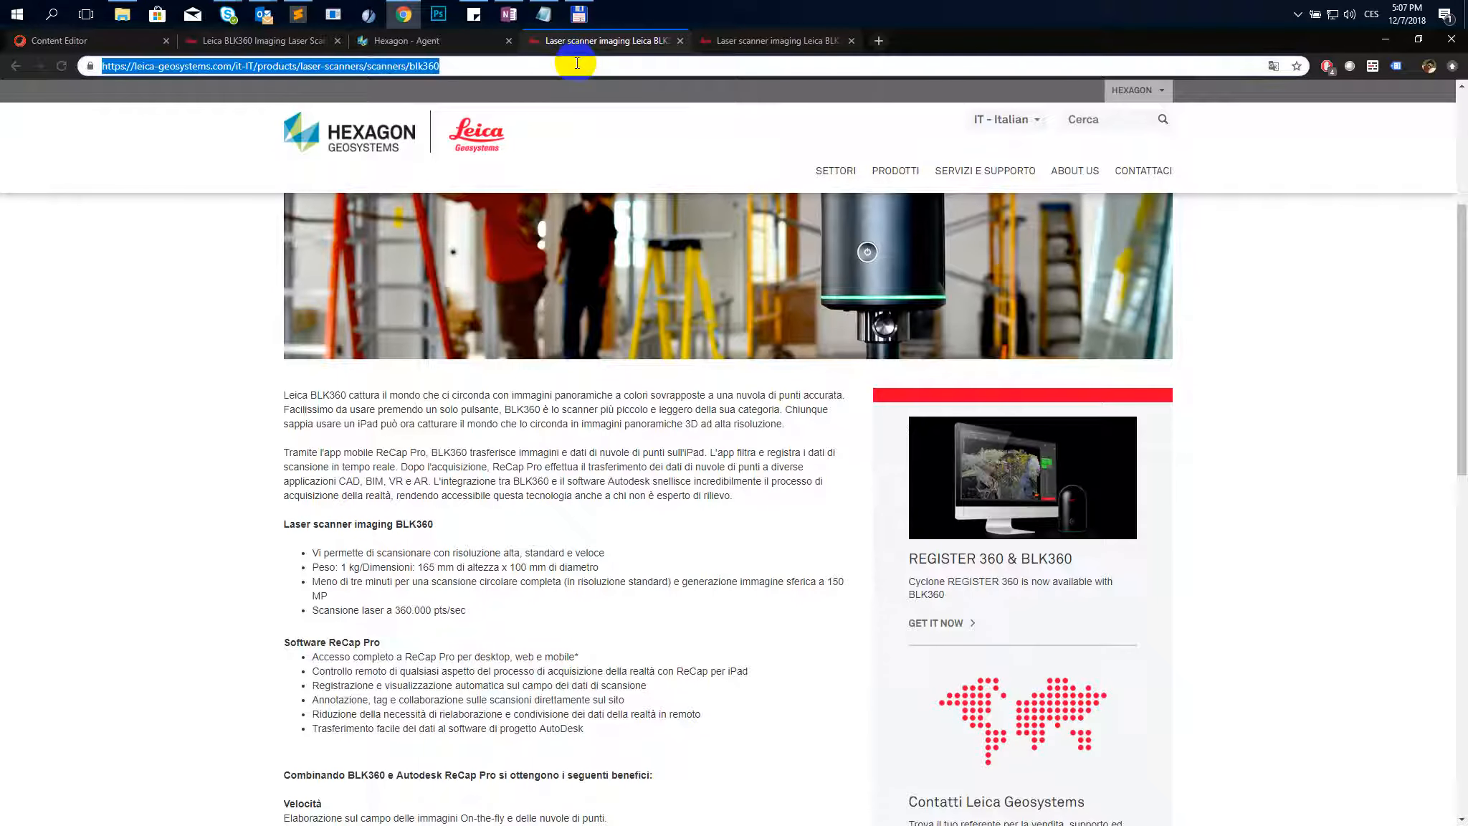
left_click(879, 42)
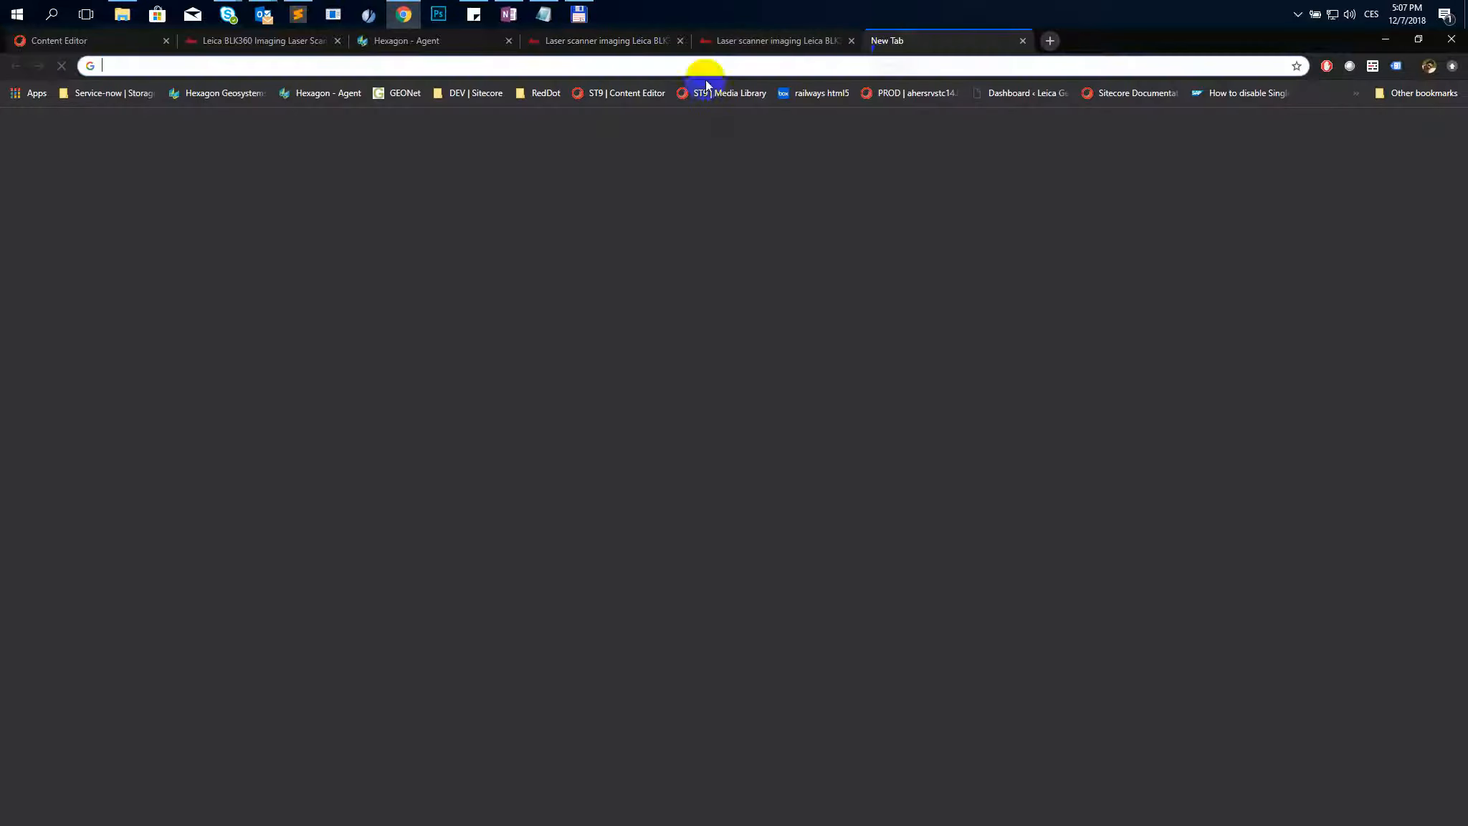
key("ctrl+v")
left_click(142, 66)
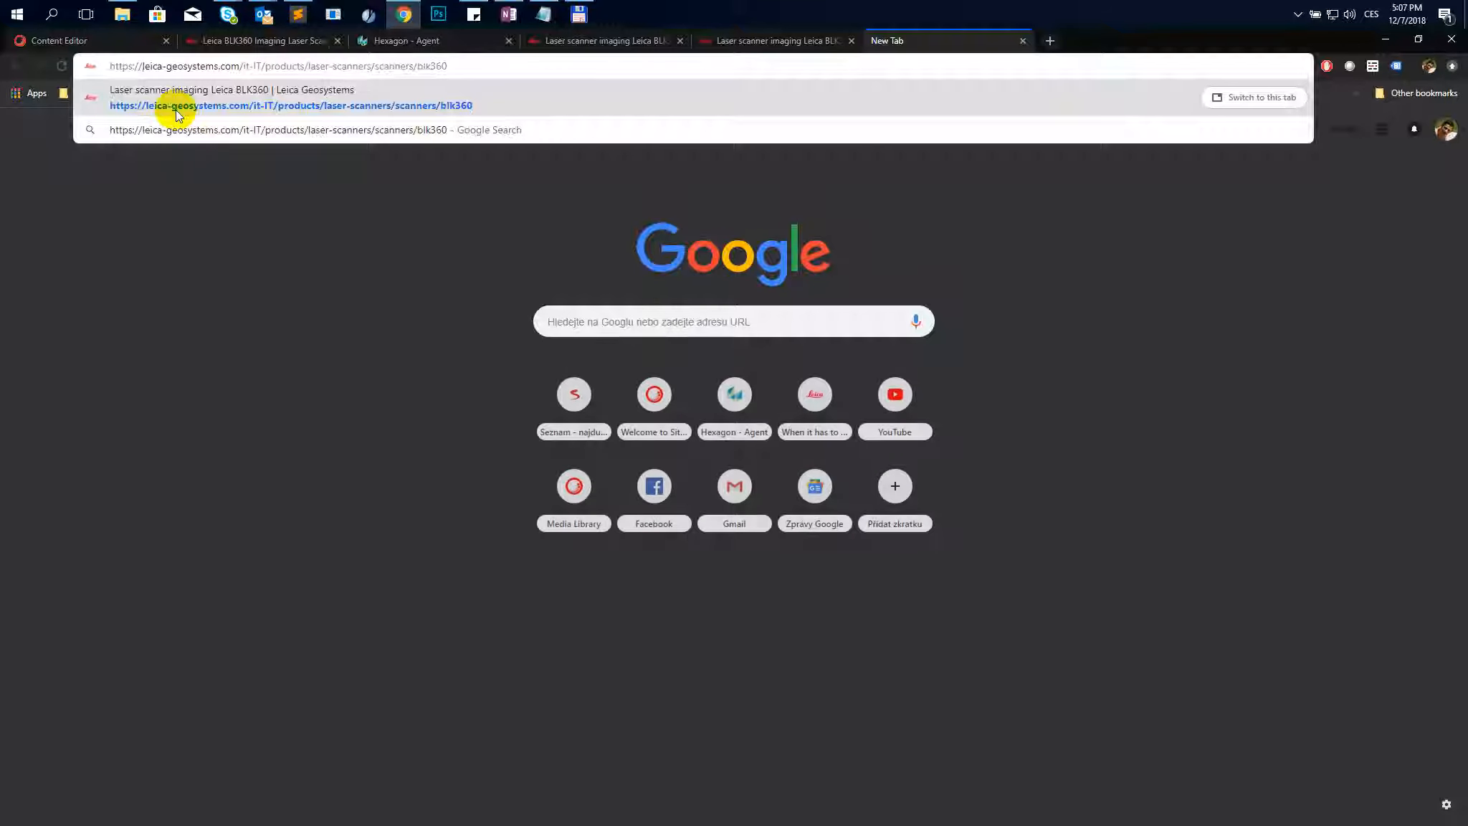
type("beta9.")
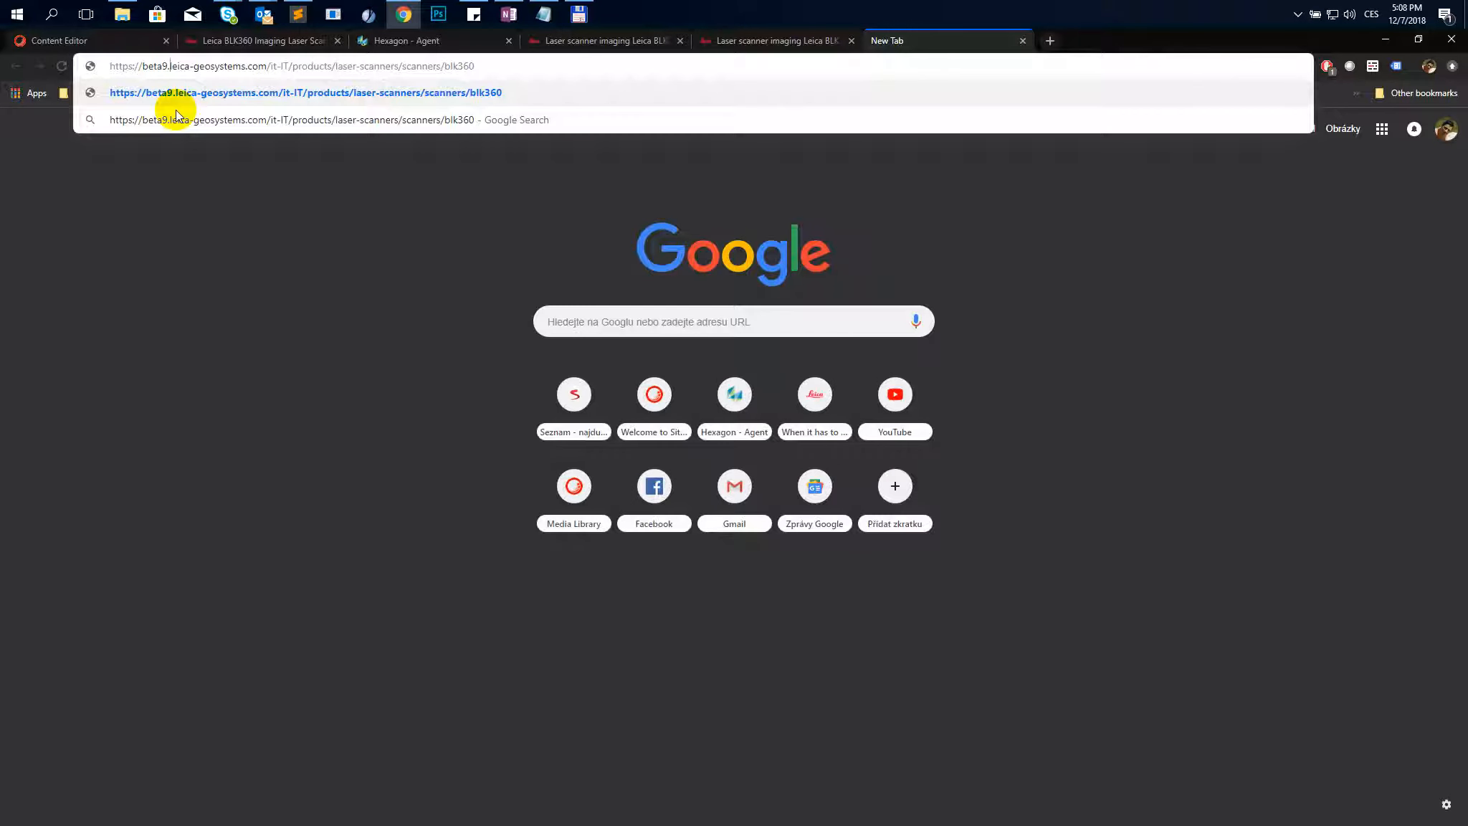
key("ctrl+a")
key("Return")
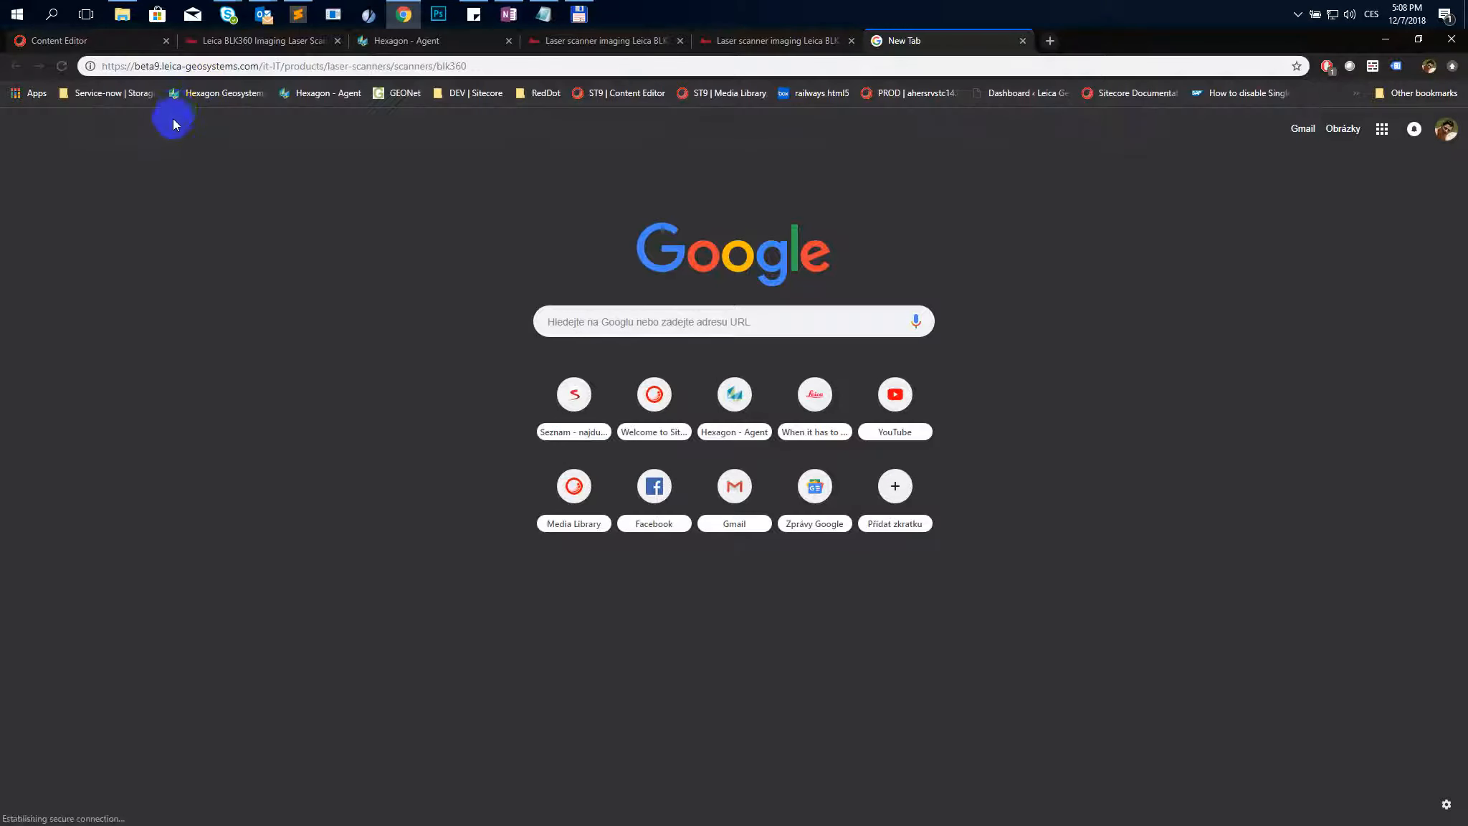
left_click(84, 47)
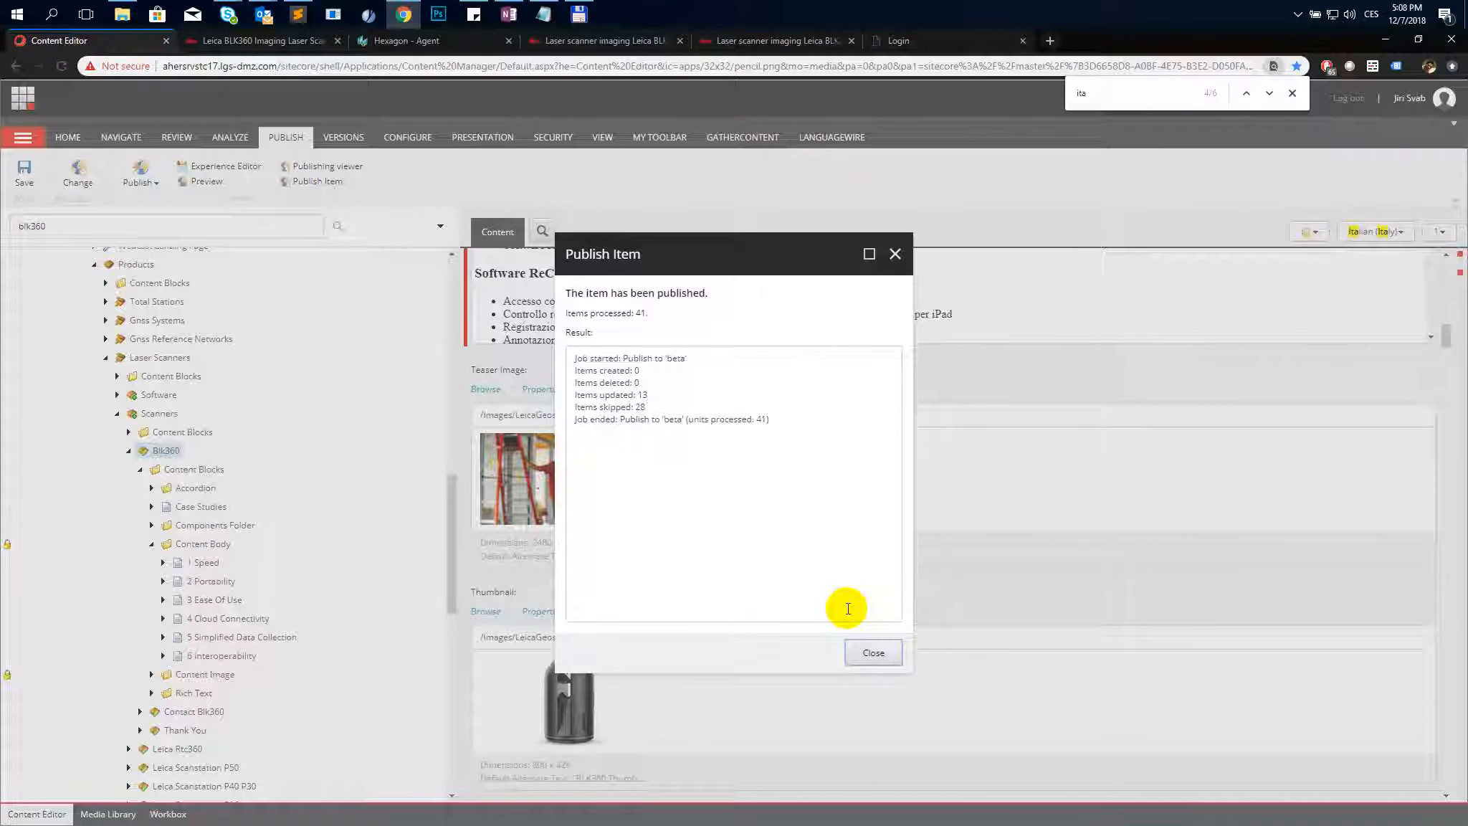
- Close the publishing result and scroll through the published Italian BLK360 page on beta
left_click(874, 653)
left_click(932, 40)
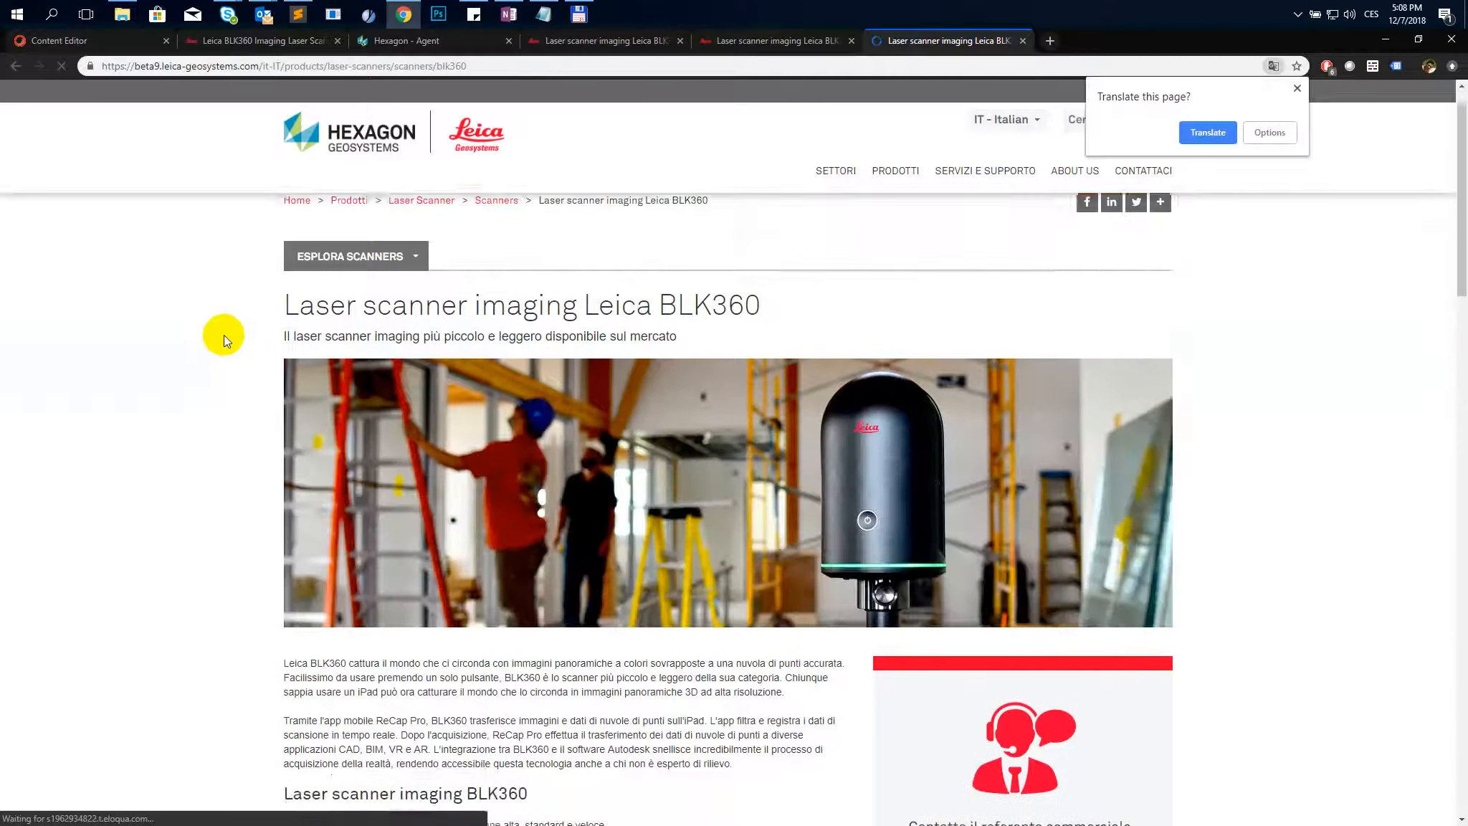
scroll(223, 335, "down", 3)
scroll(224, 334, "down", 10)
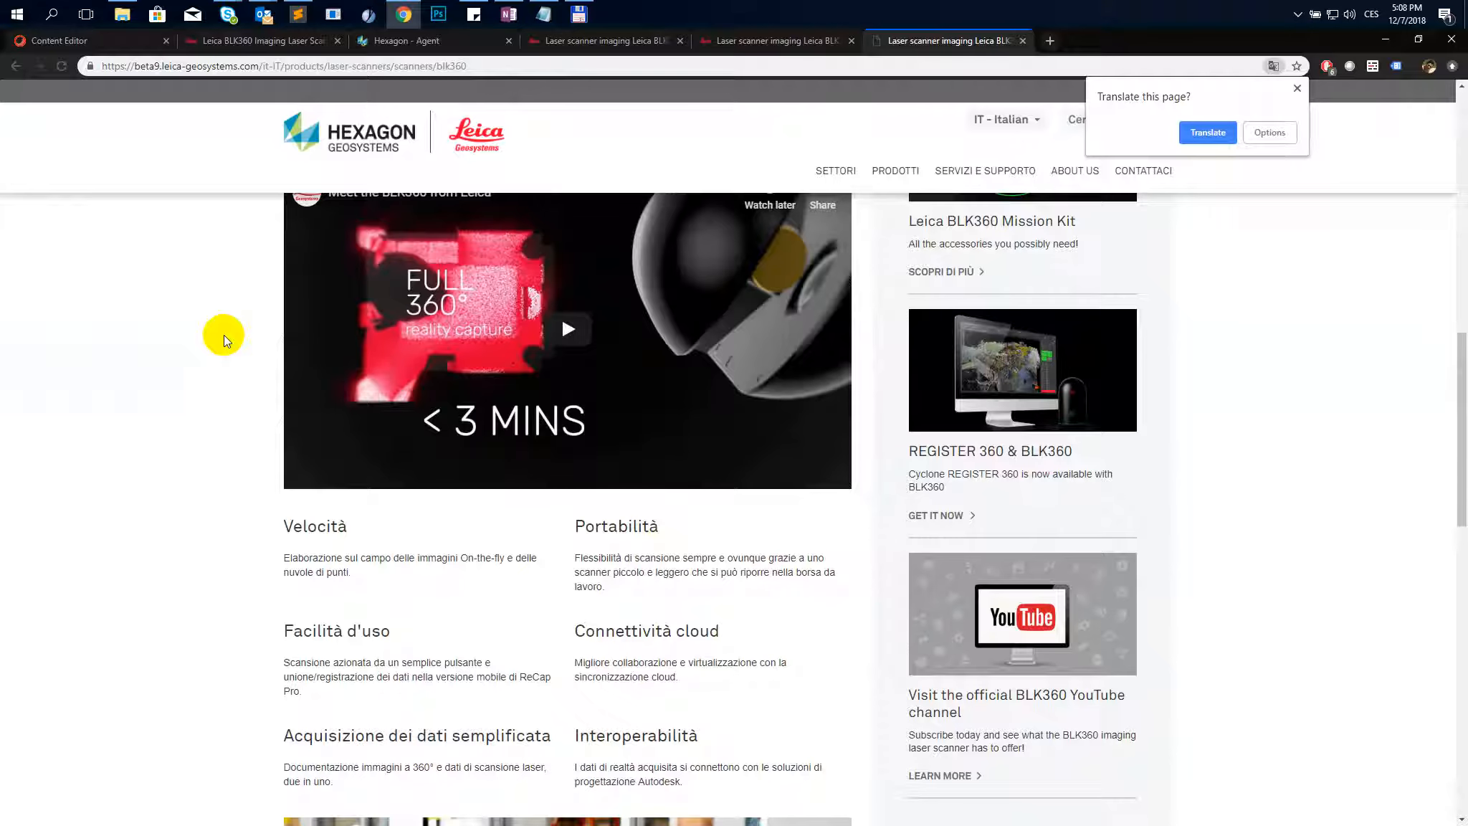
scroll(224, 335, "down", 3)
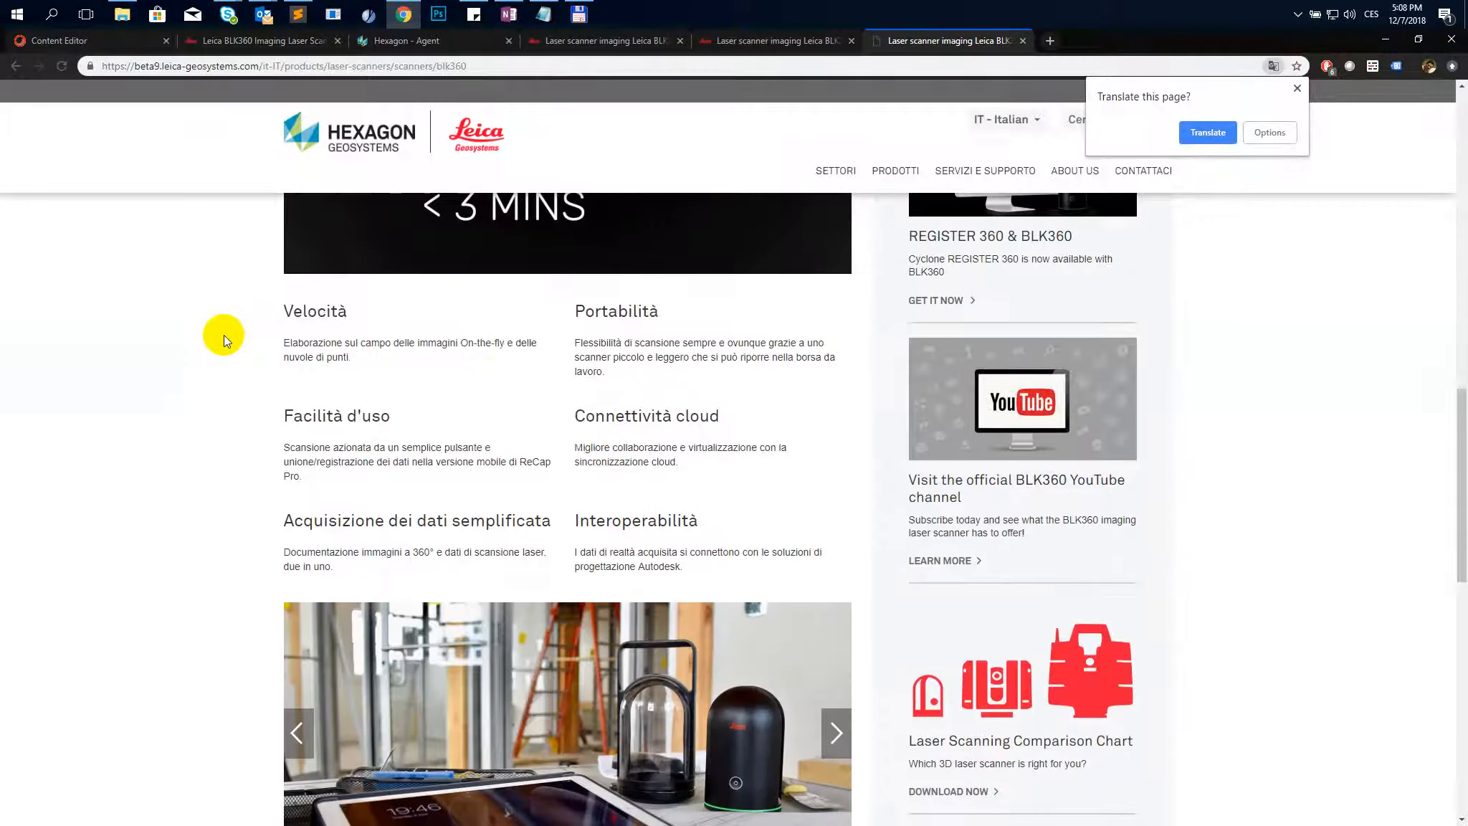
scroll(224, 335, "up", 4)
scroll(223, 335, "down", 11)
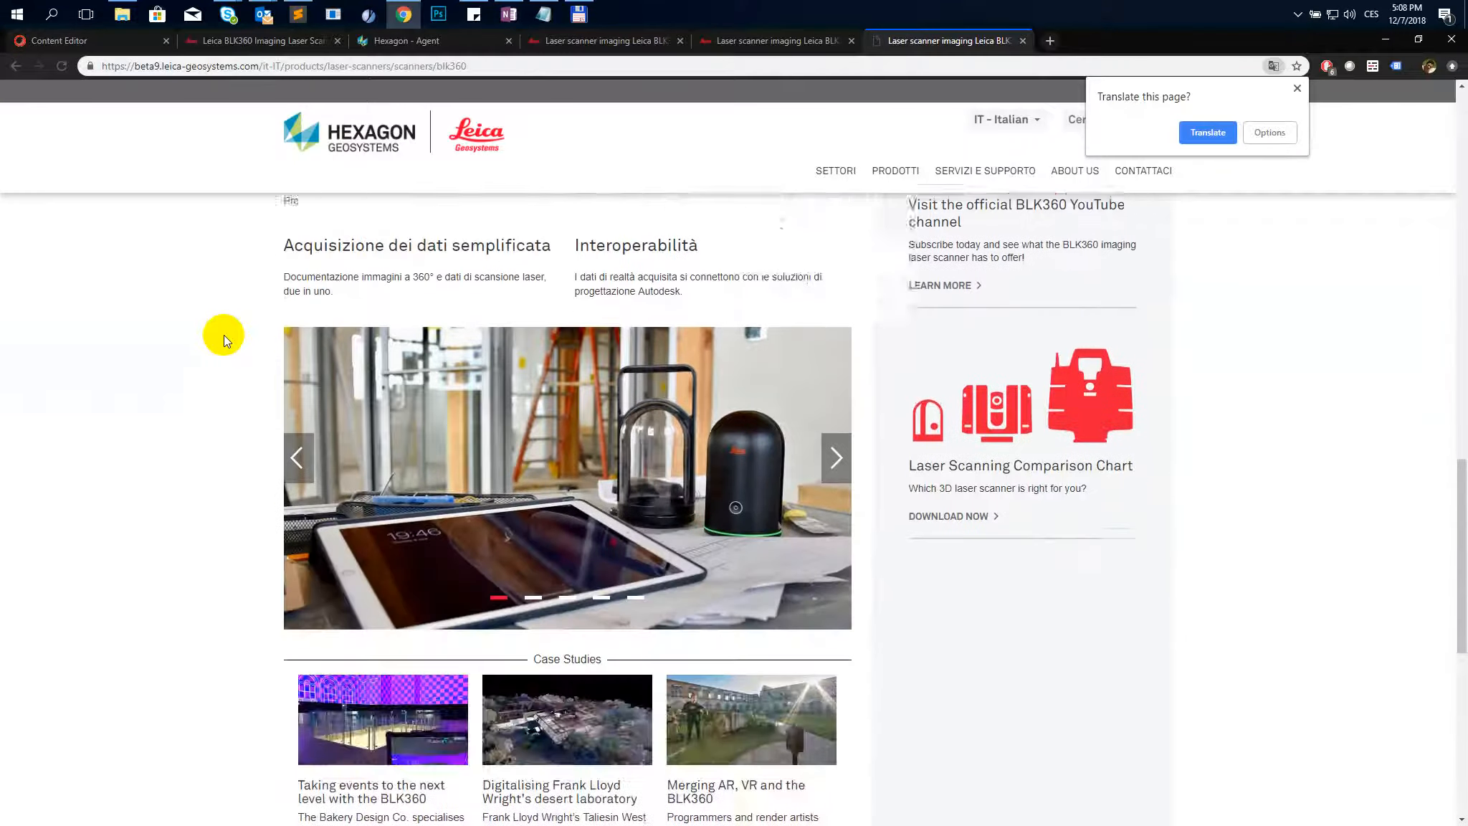
scroll(224, 335, "down", 5)
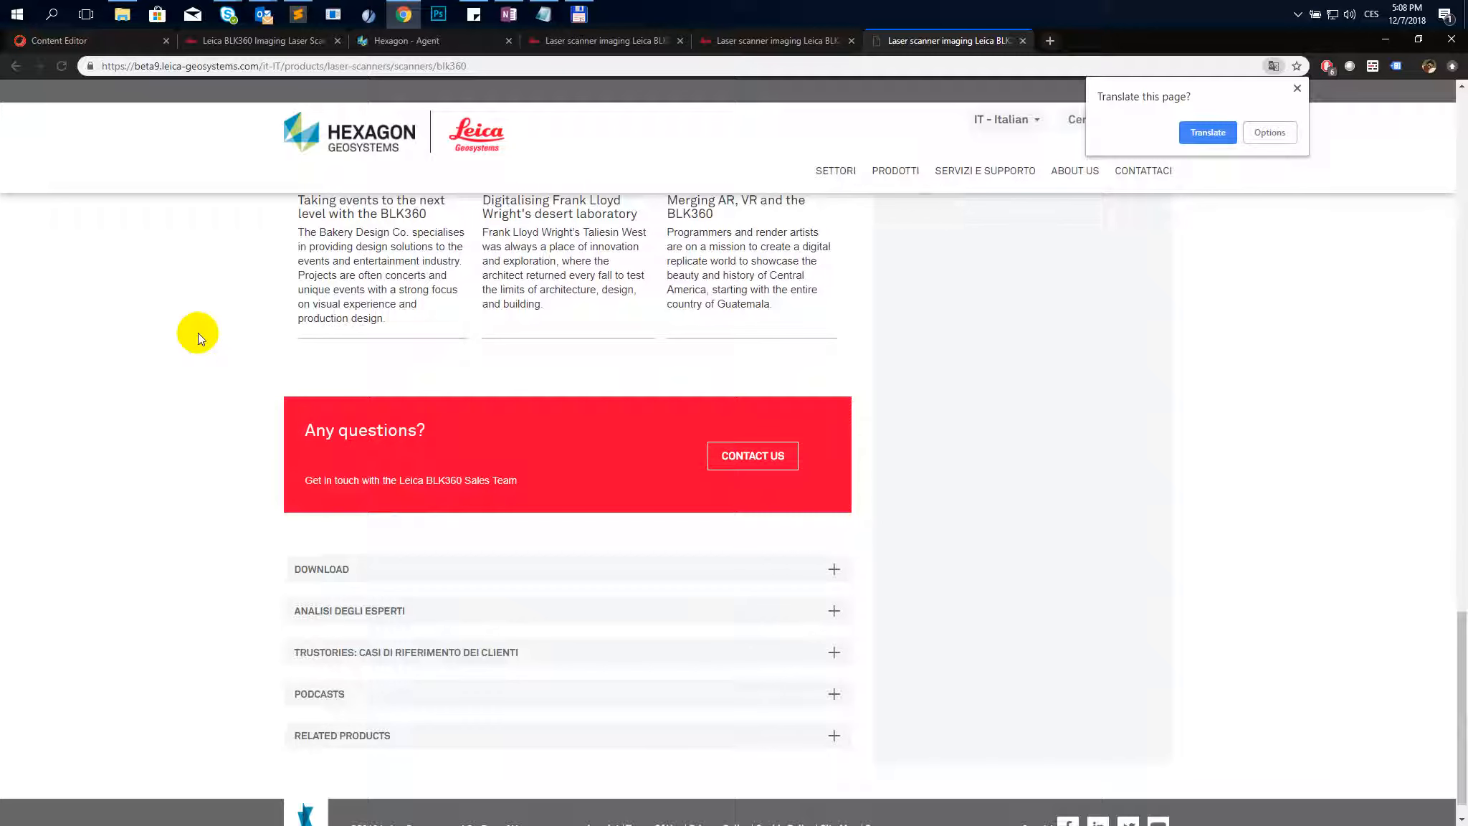
- Expand and collapse the Download section on the beta page, then scroll back up through its content
left_click(311, 564)
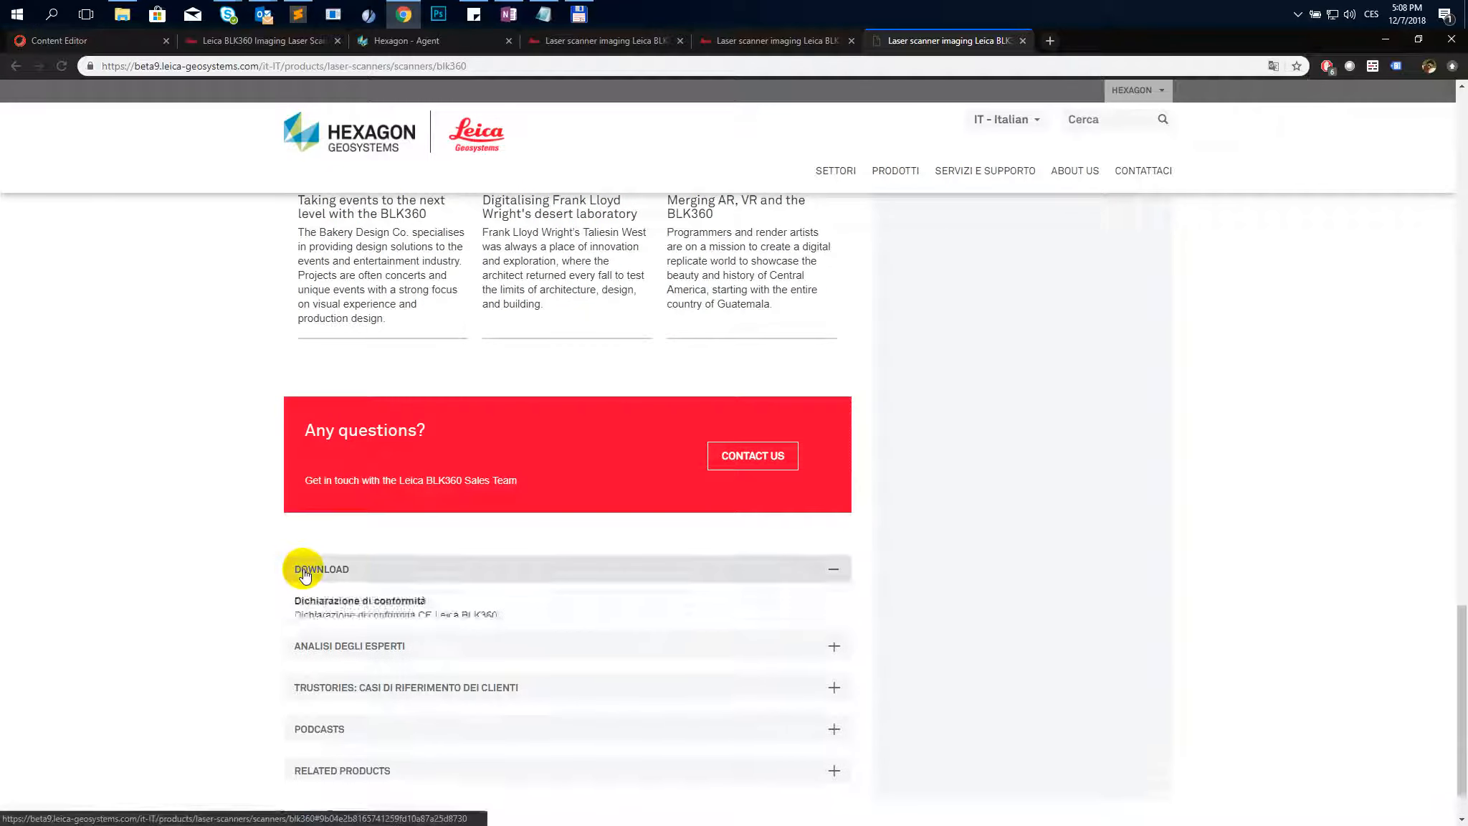
left_click(309, 566)
scroll(124, 504, "up", 1)
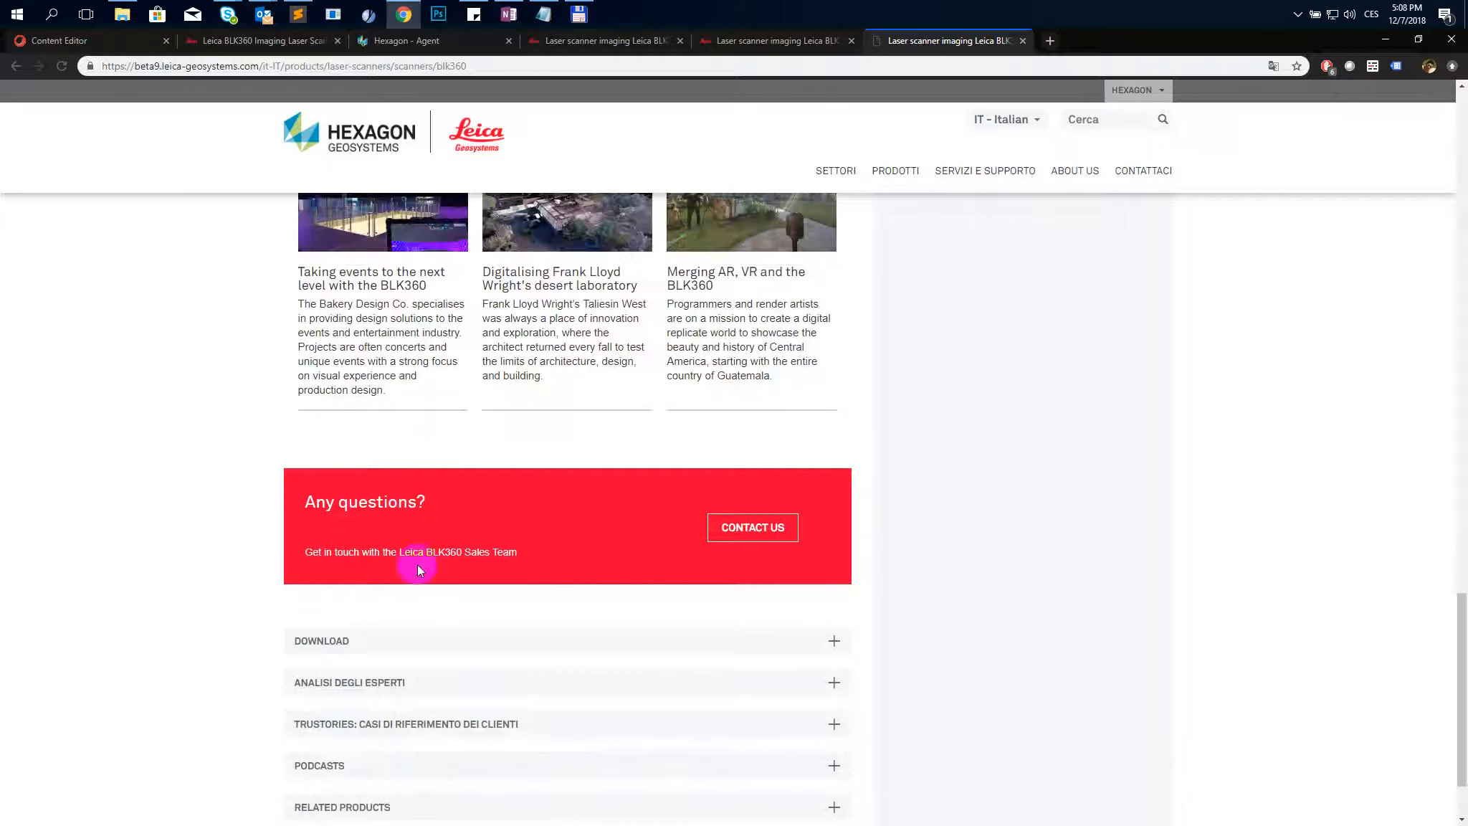
scroll(360, 535, "up", 2)
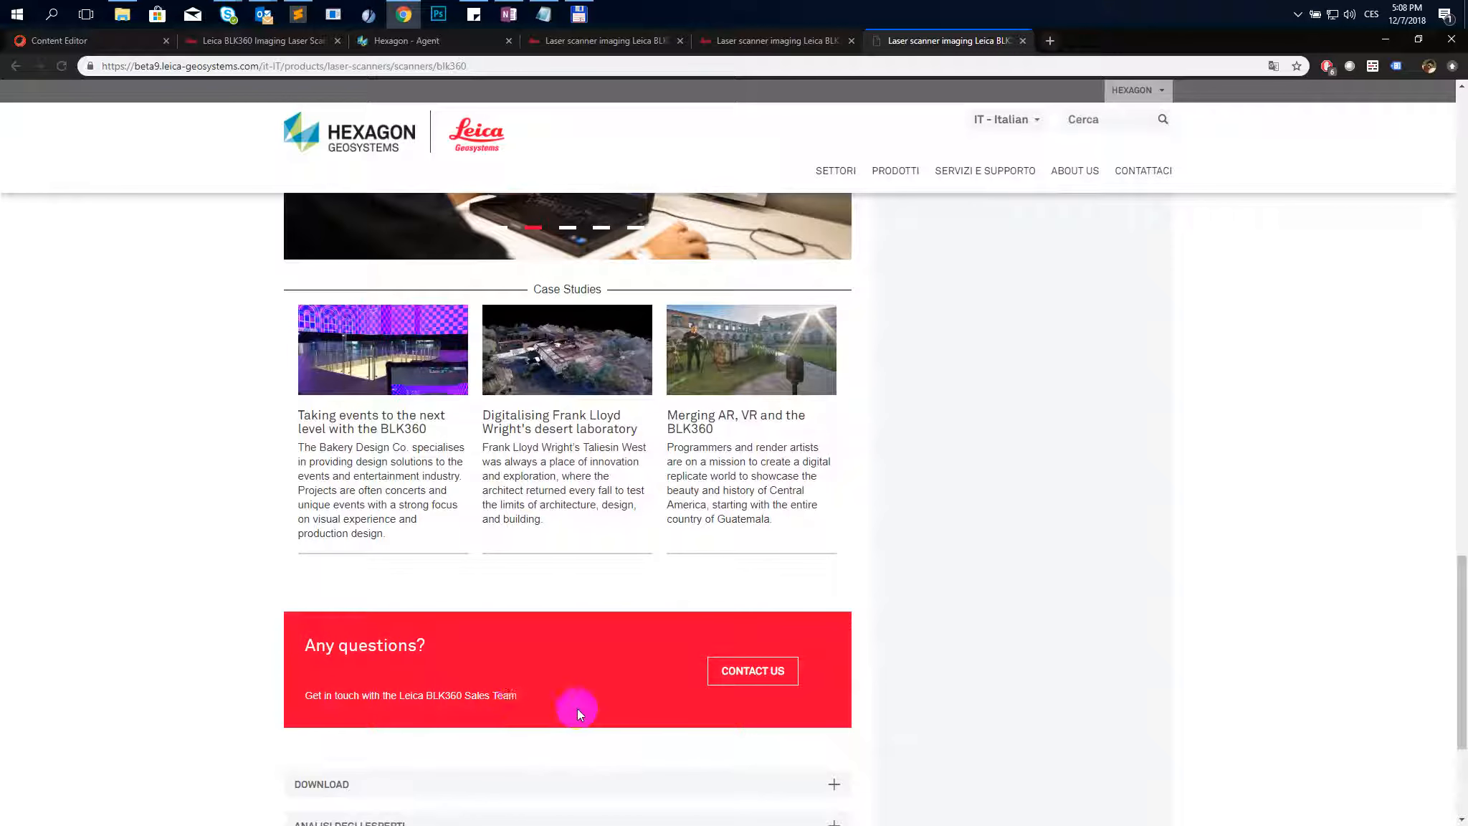
scroll(250, 605, "up", 2)
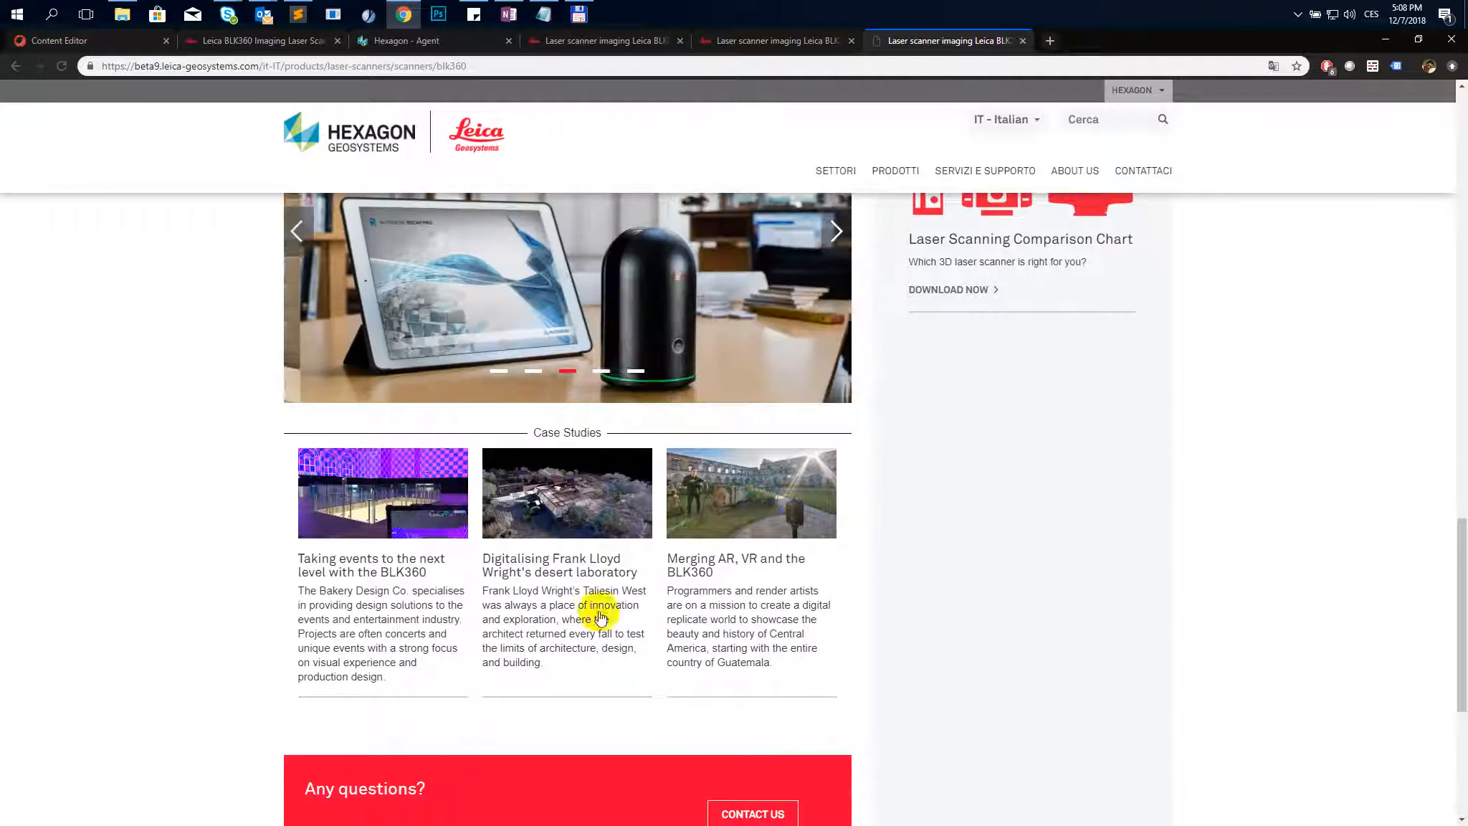
scroll(595, 602, "up", 4)
scroll(466, 543, "up", 3)
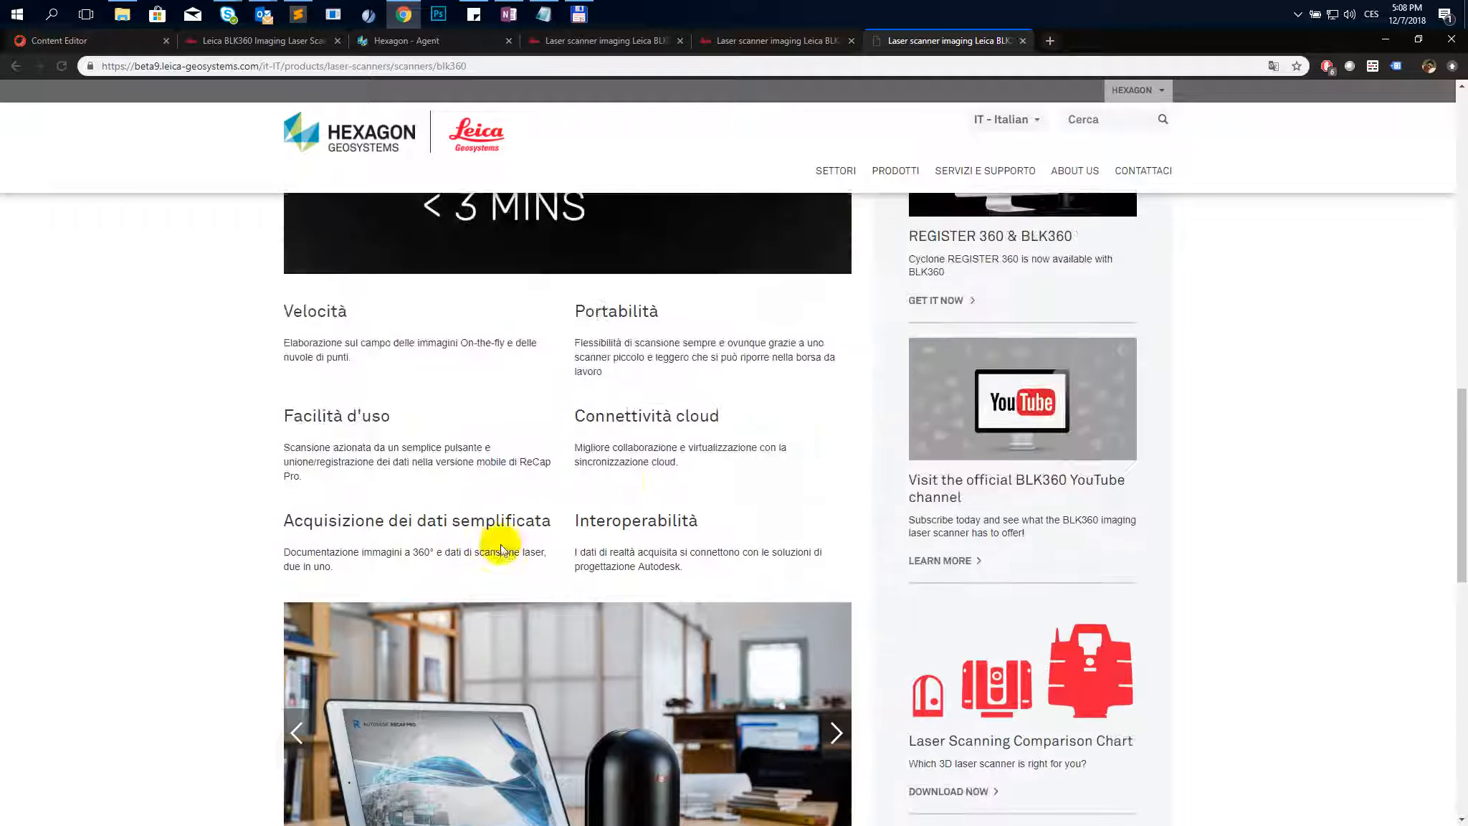
scroll(552, 354, "up", 4)
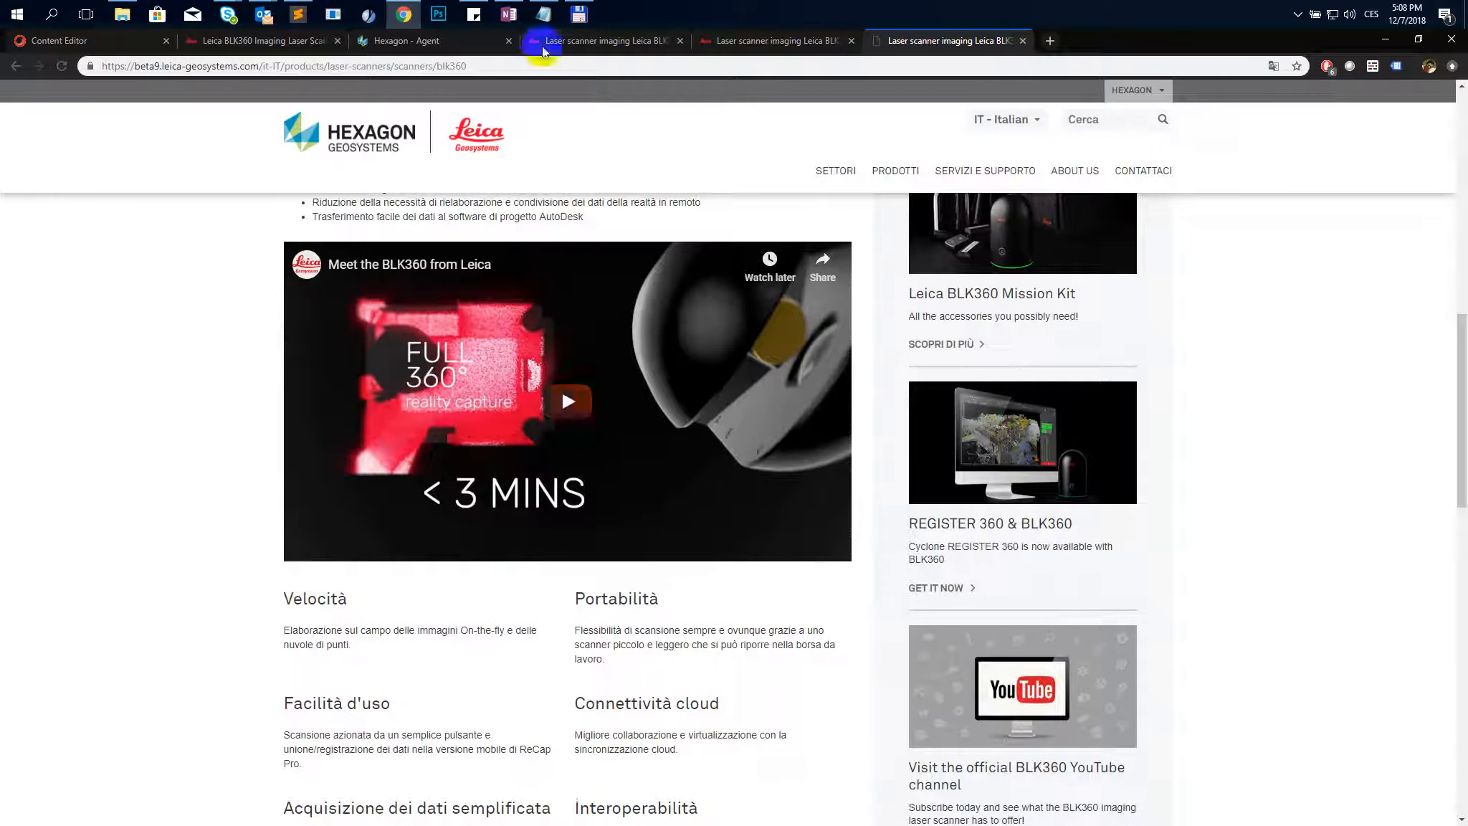
- Switch to the live Italian BLK360 page and select the benefits section text for comparison
left_click(731, 43)
scroll(260, 323, "down", 12)
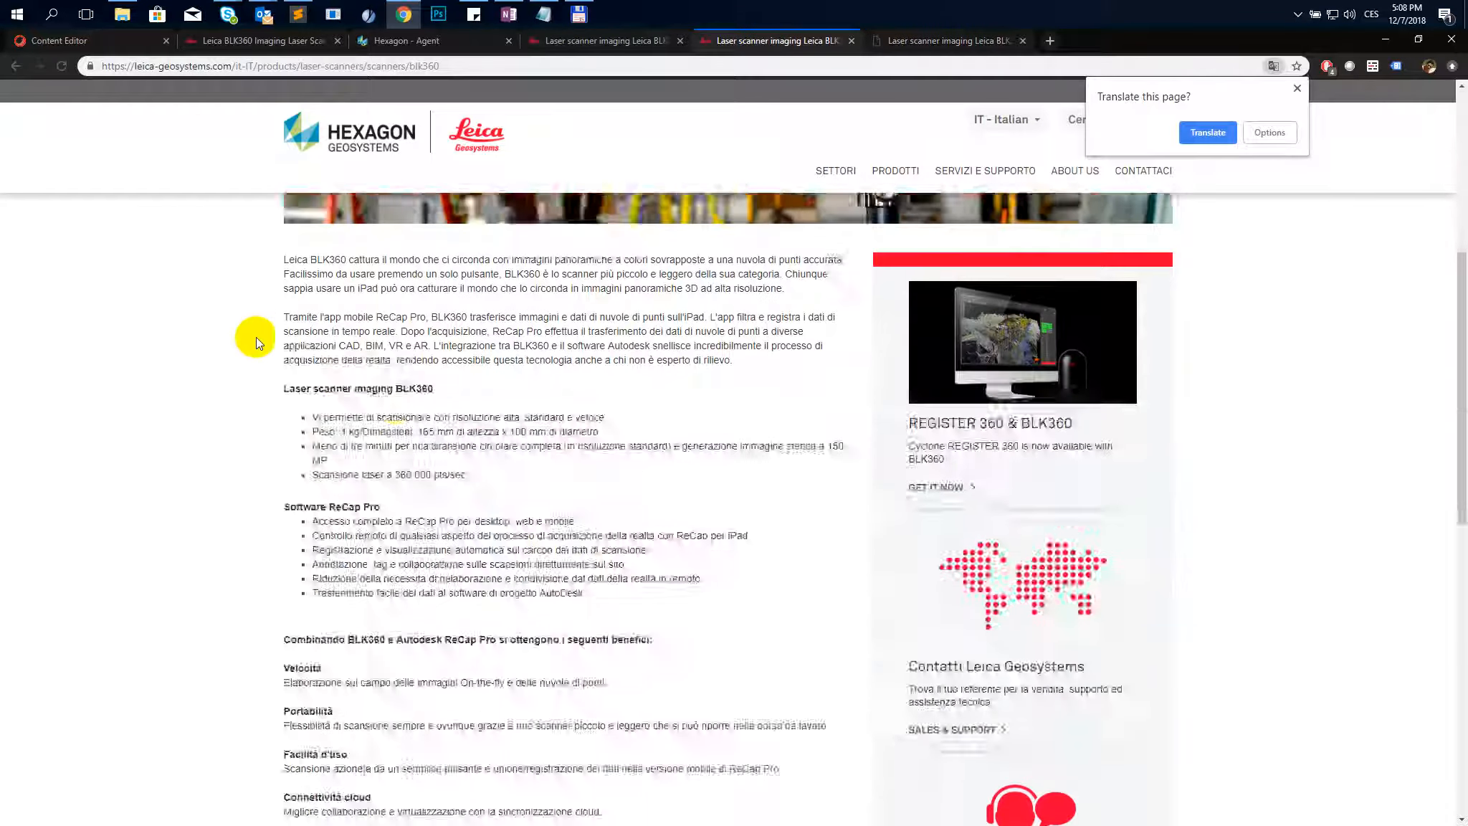
left_click_drag(638, 482, 246, 319)
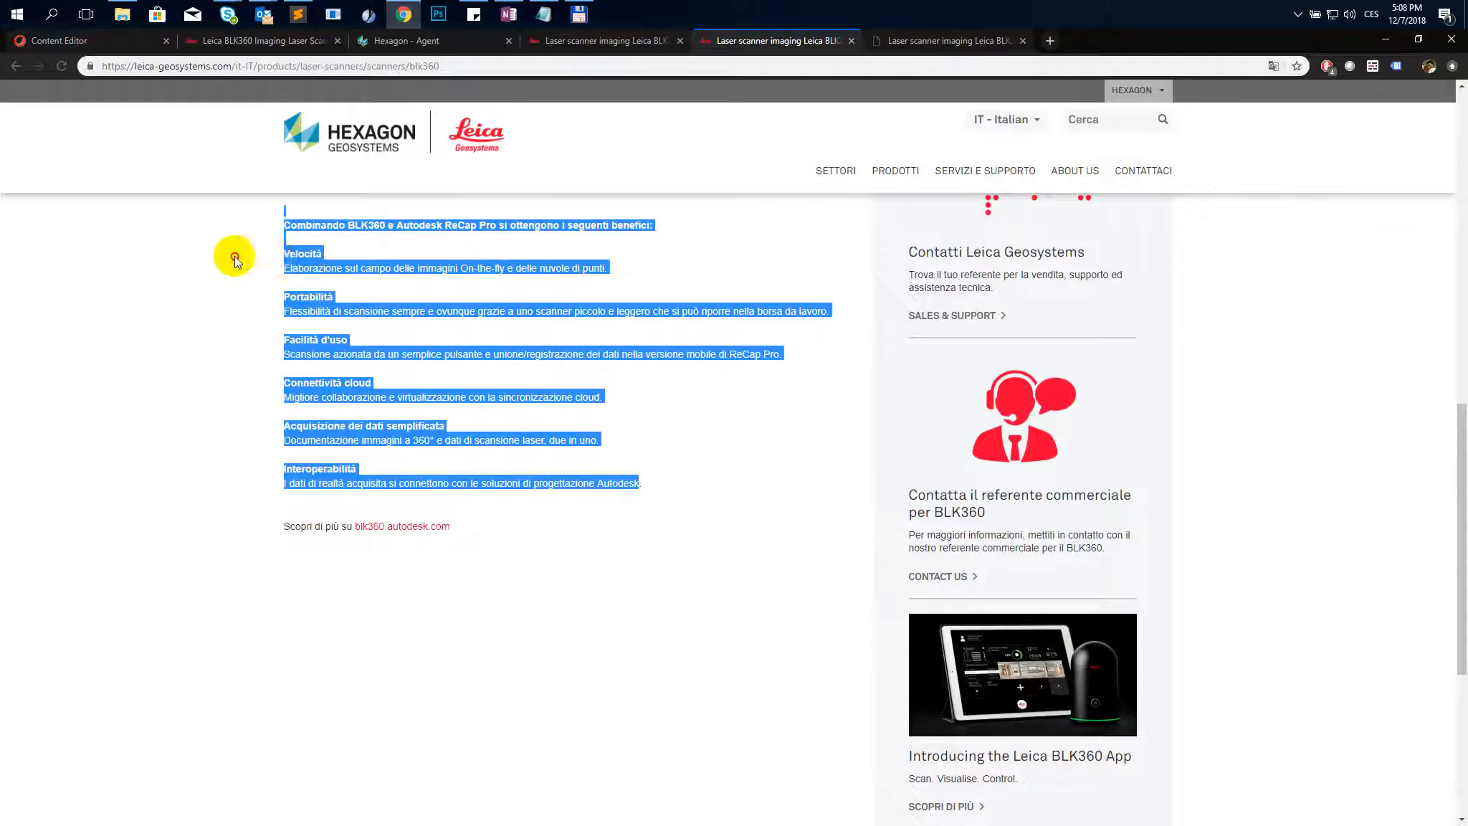
left_click_drag(234, 256, 287, 256)
scroll(267, 257, "up", 2)
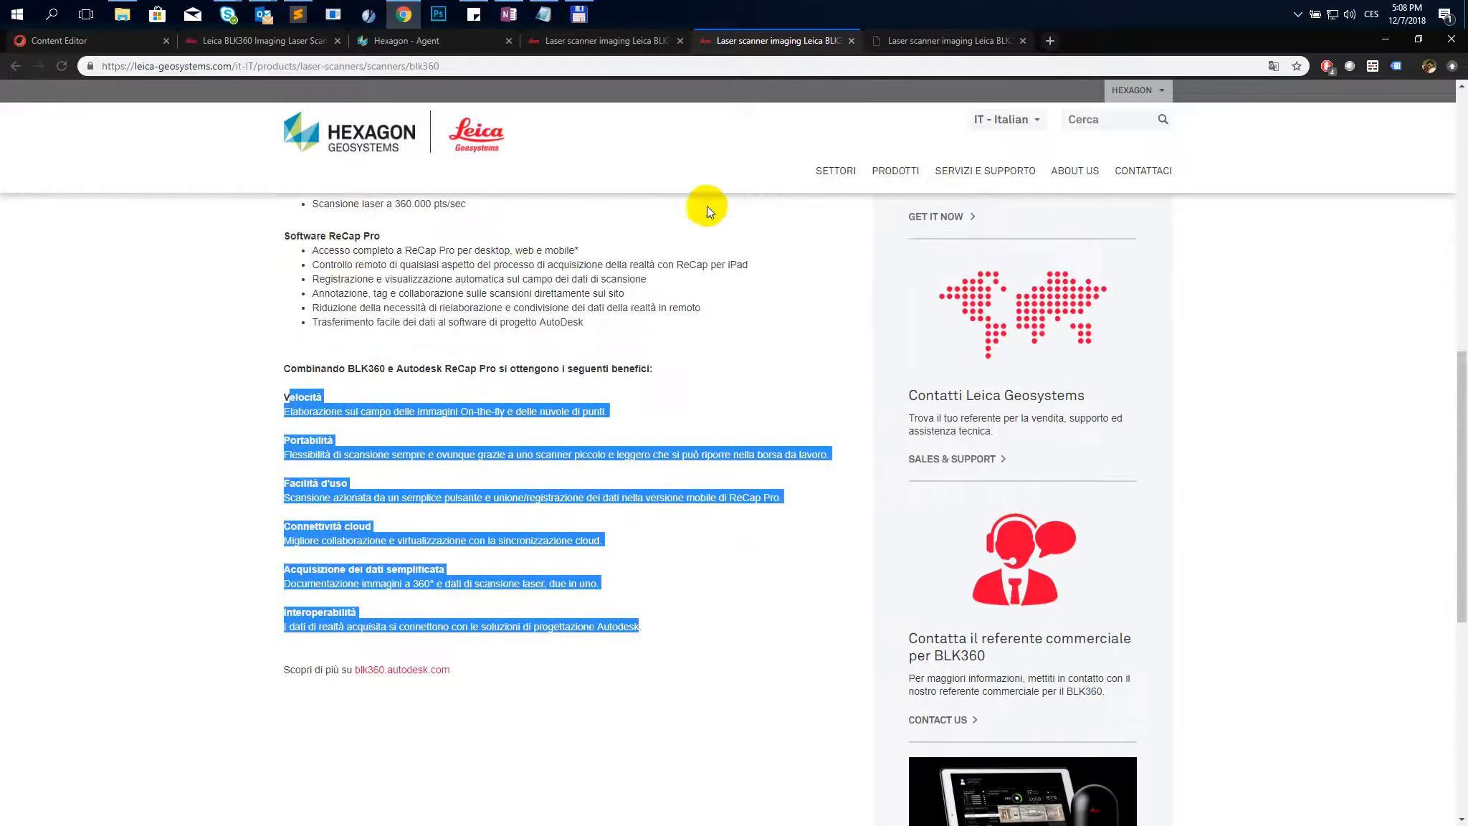
- Compare the beta page's Software ReCap Pro list with the live Italian page's content
left_click(918, 40)
scroll(373, 518, "down", 4)
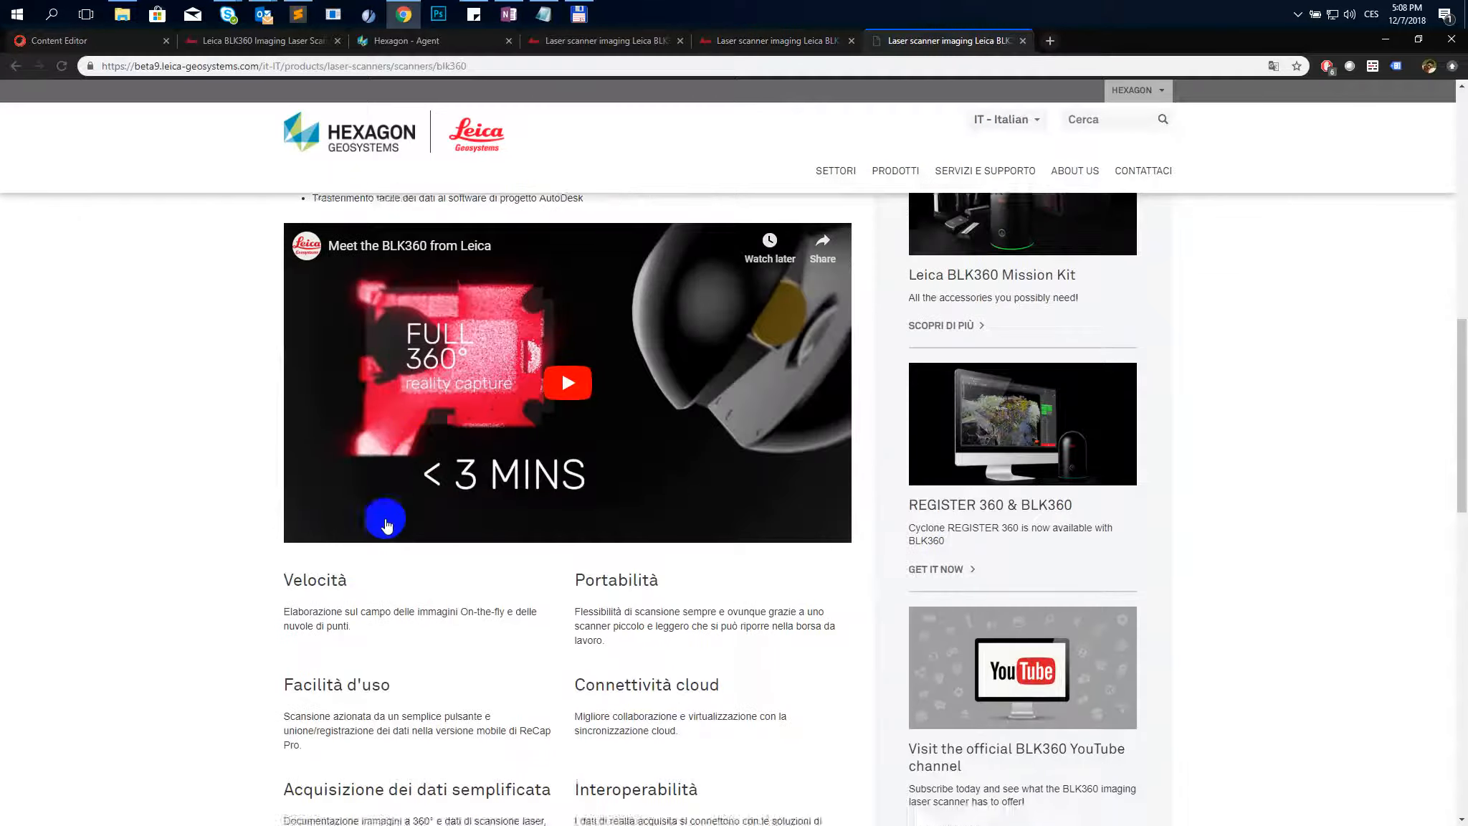
scroll(373, 517, "up", 10)
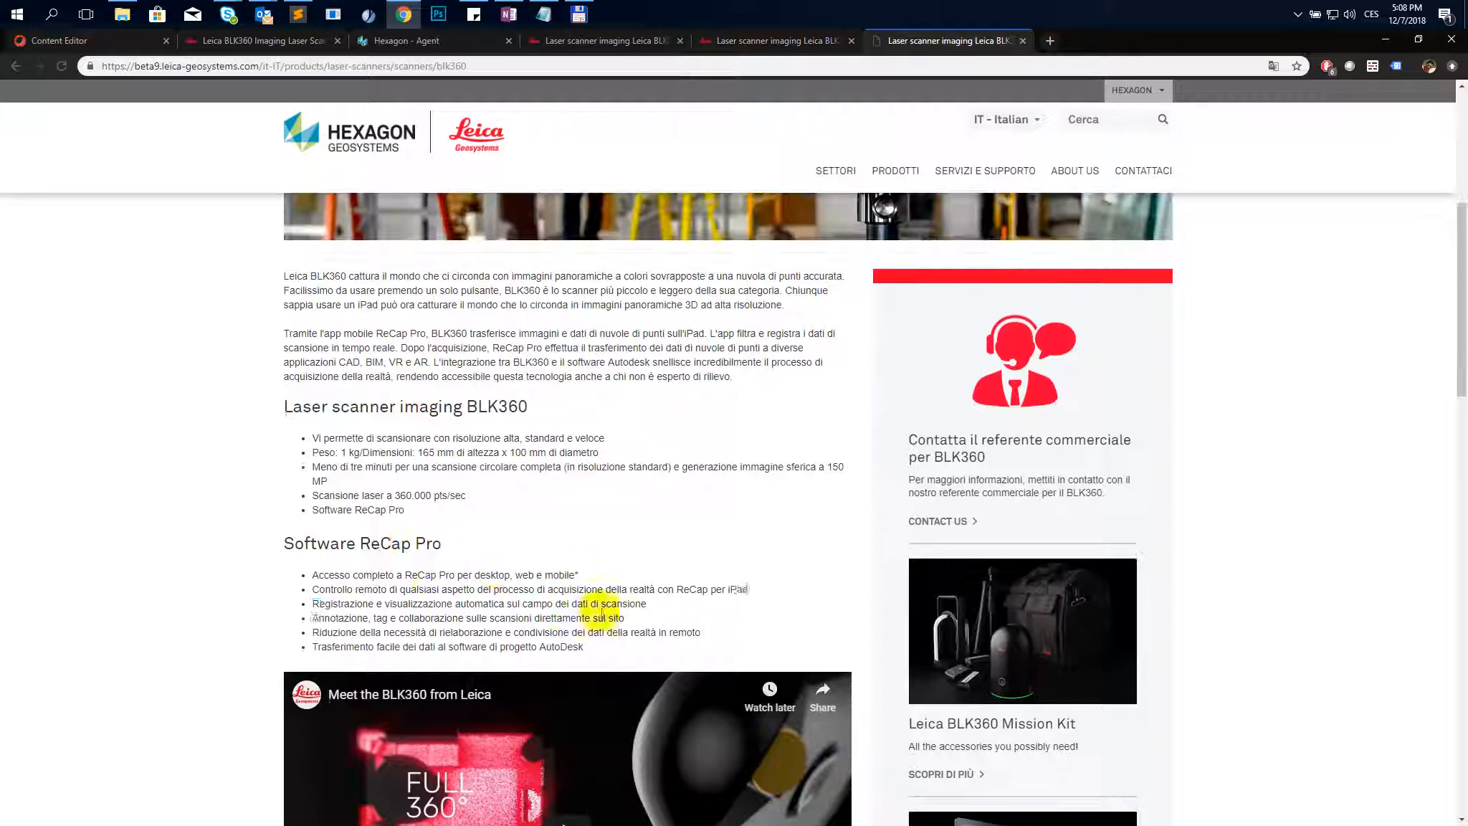
left_click_drag(581, 618, 606, 632)
left_click_drag(529, 596, 335, 485)
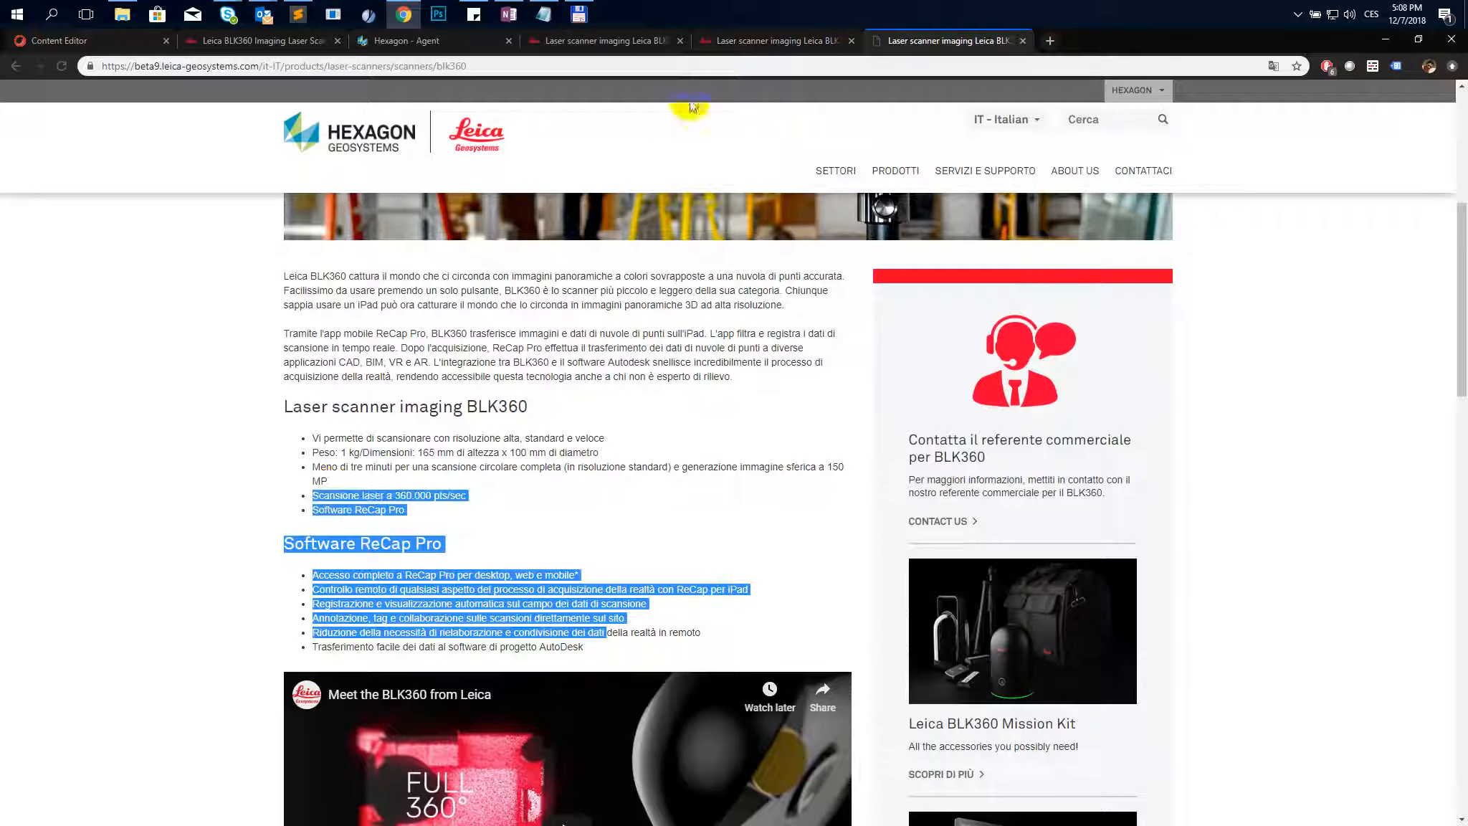
left_click(727, 43)
scroll(433, 394, "up", 4)
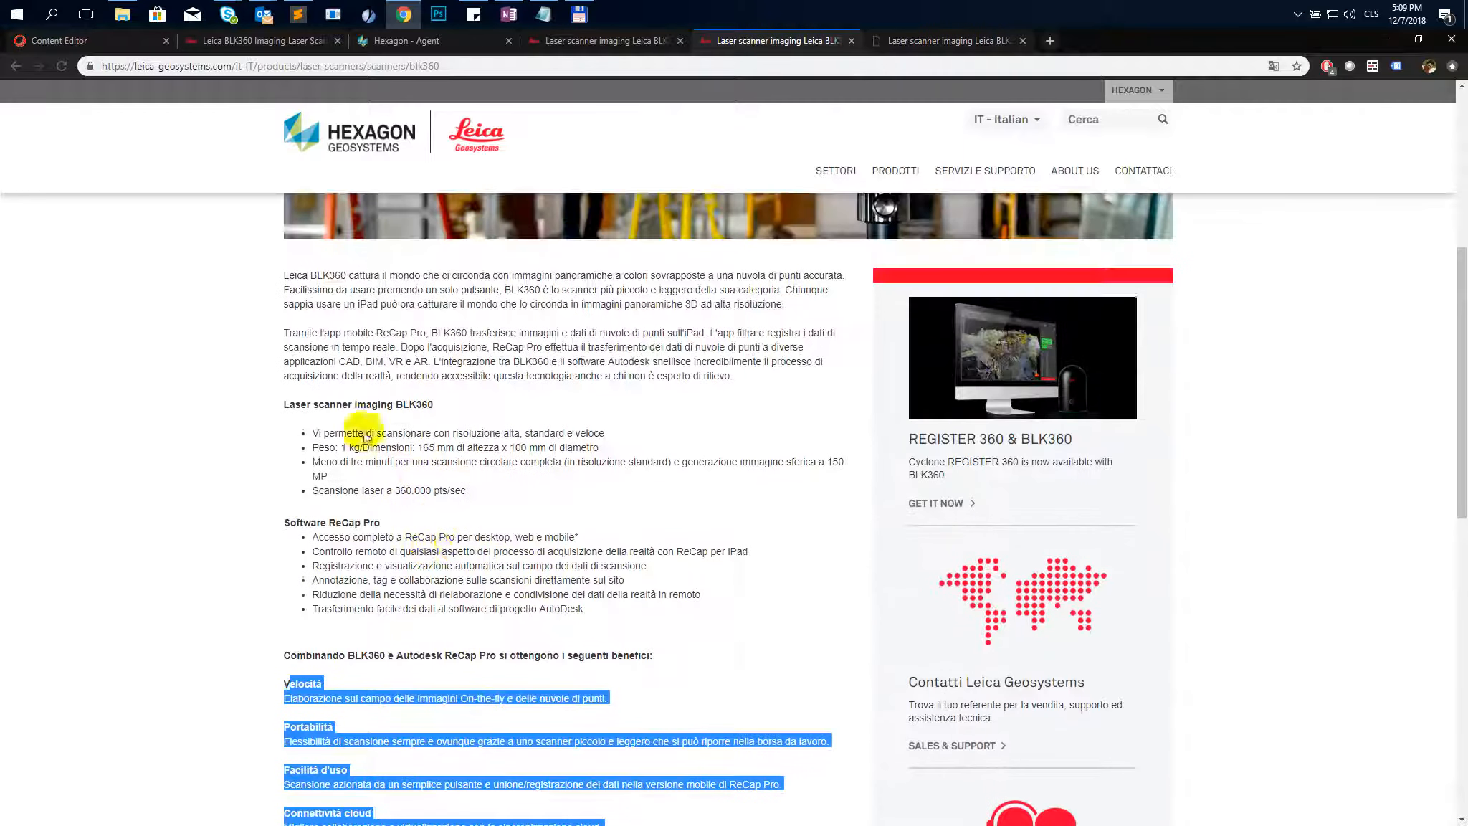
scroll(271, 310, "down", 4)
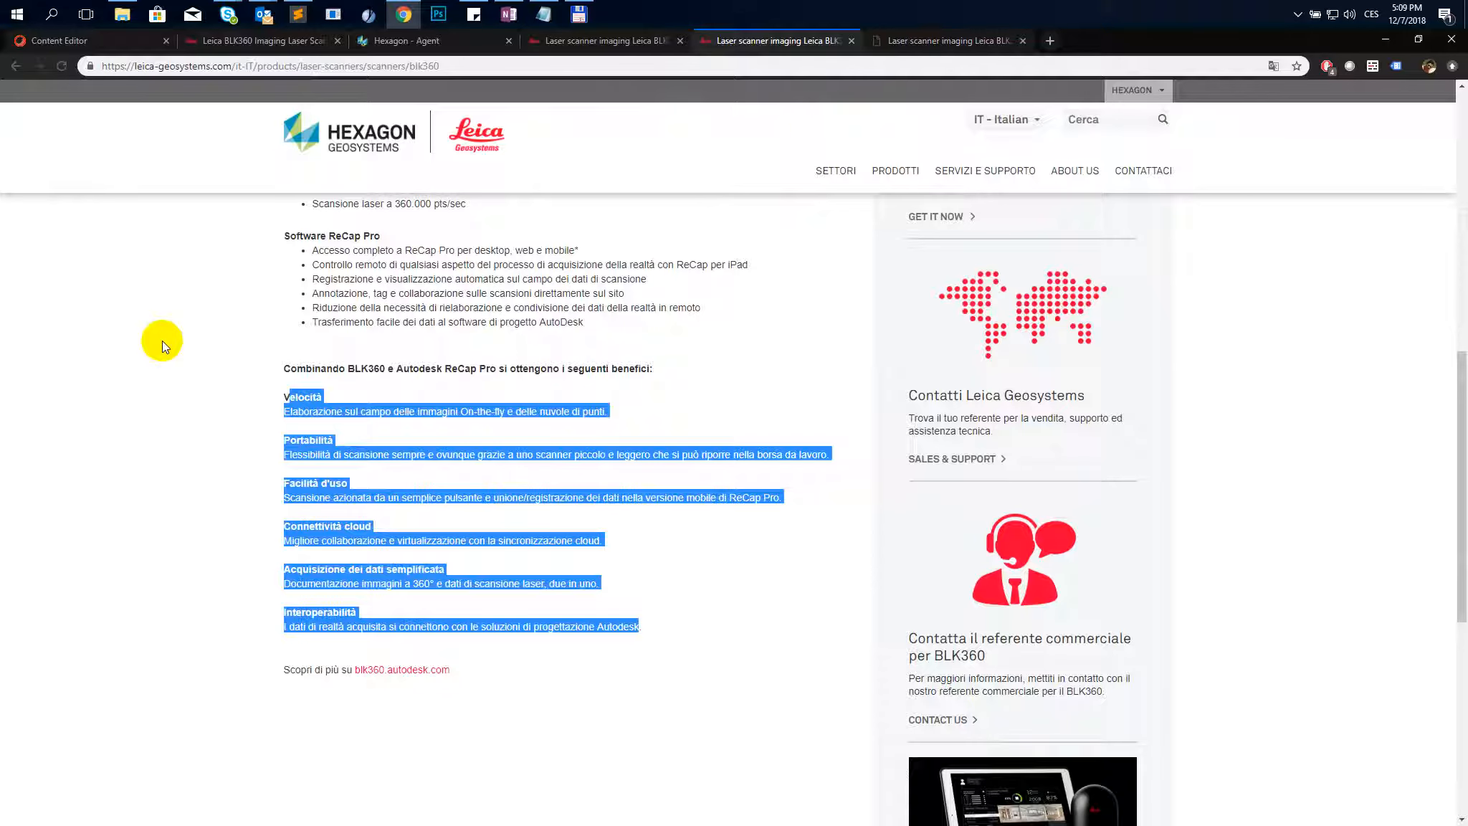
- Review the English BLK360 page's content sections for comparison
left_click(265, 41)
scroll(186, 367, "down", 11)
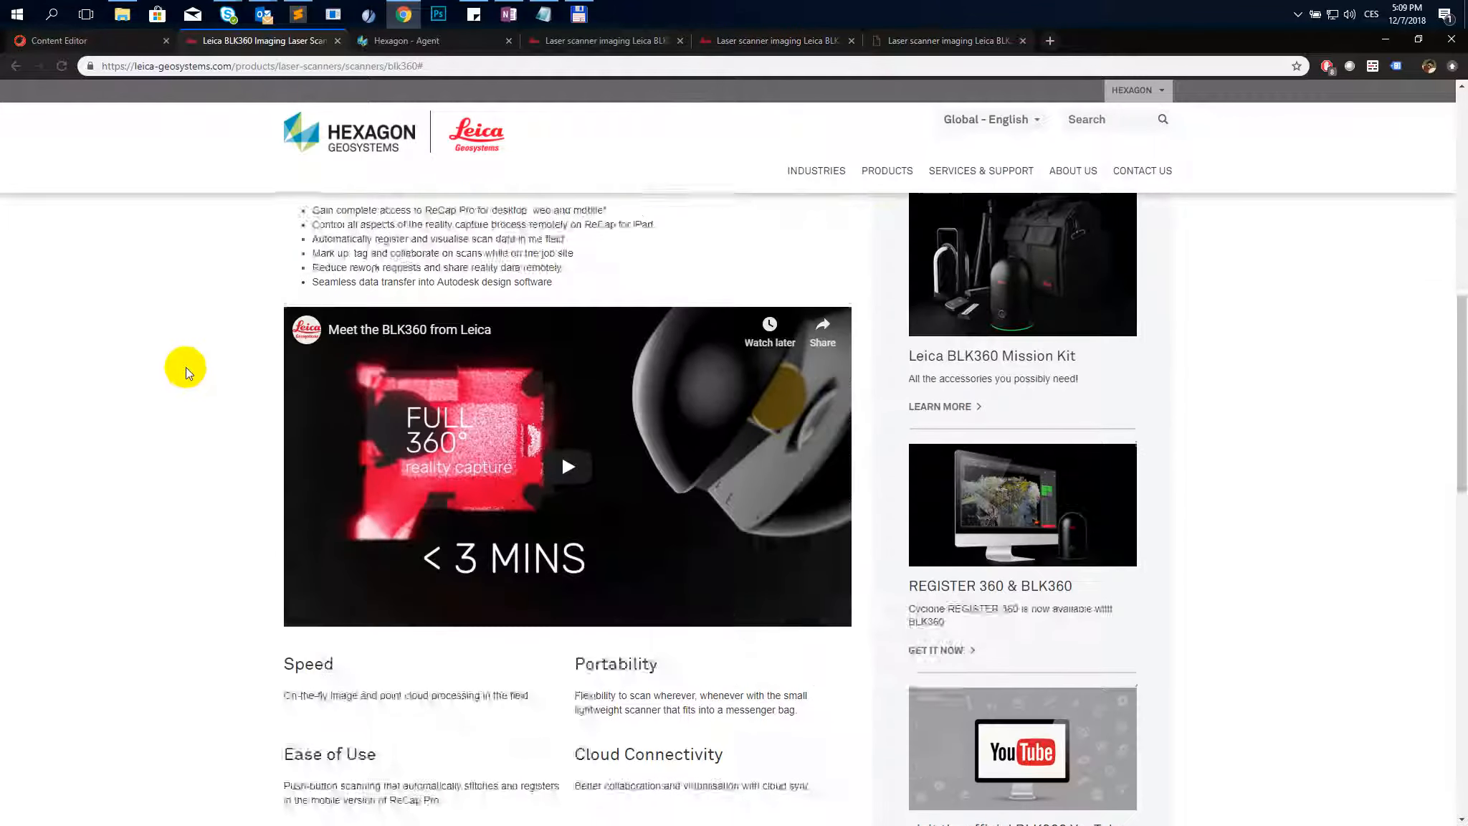
scroll(186, 367, "down", 6)
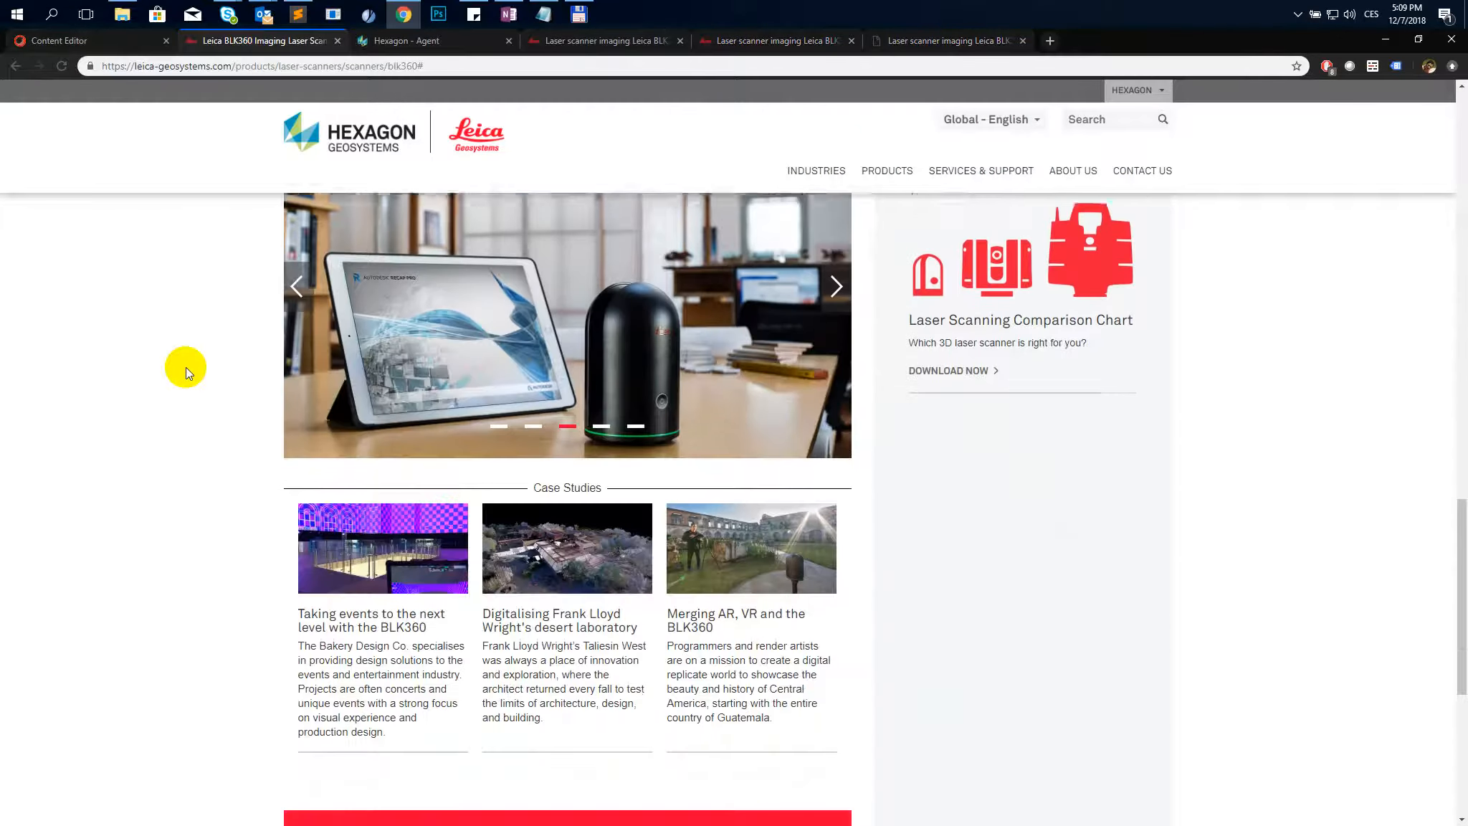
scroll(187, 366, "up", 11)
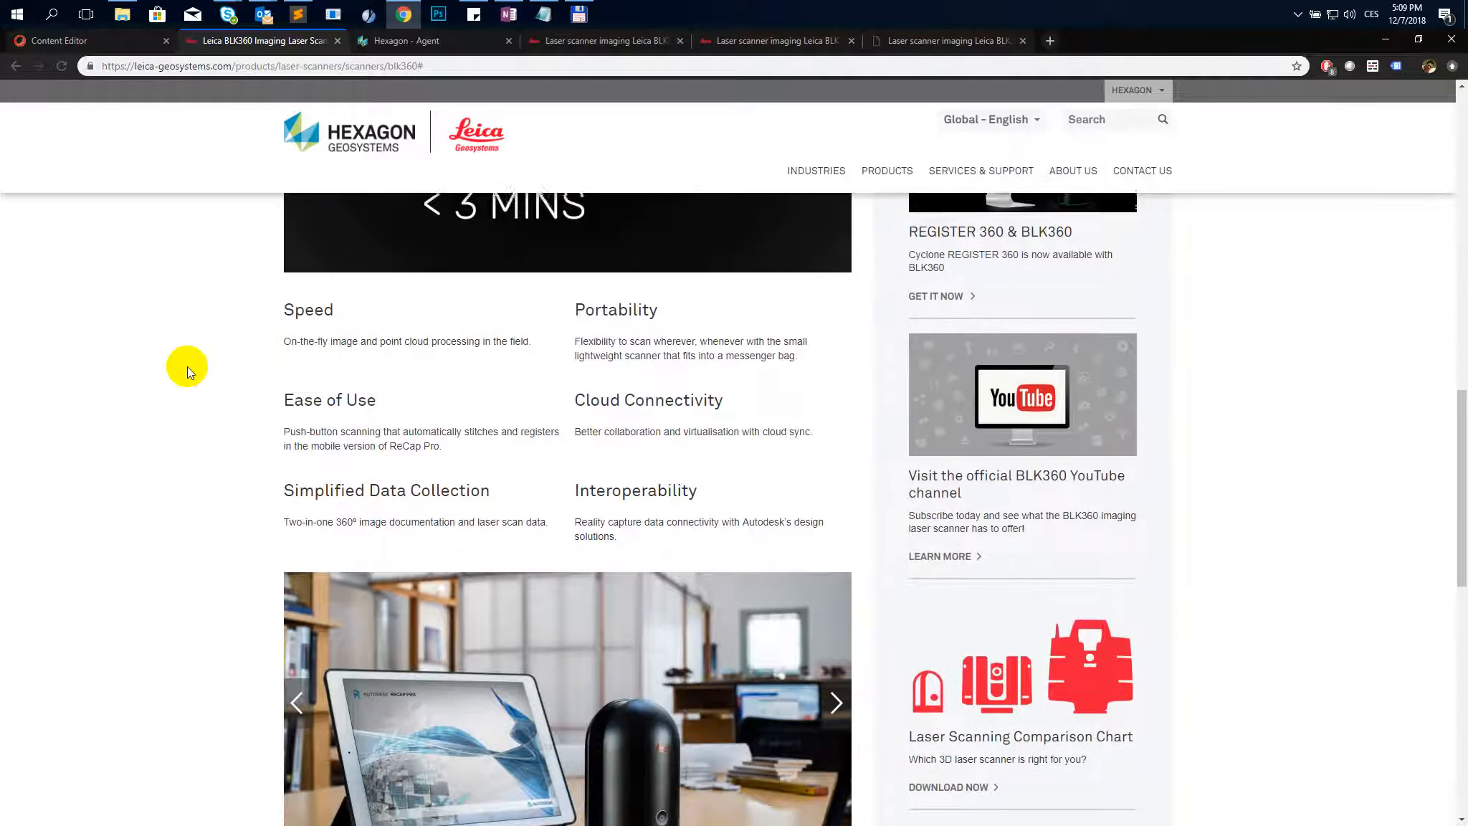
scroll(187, 365, "up", 4)
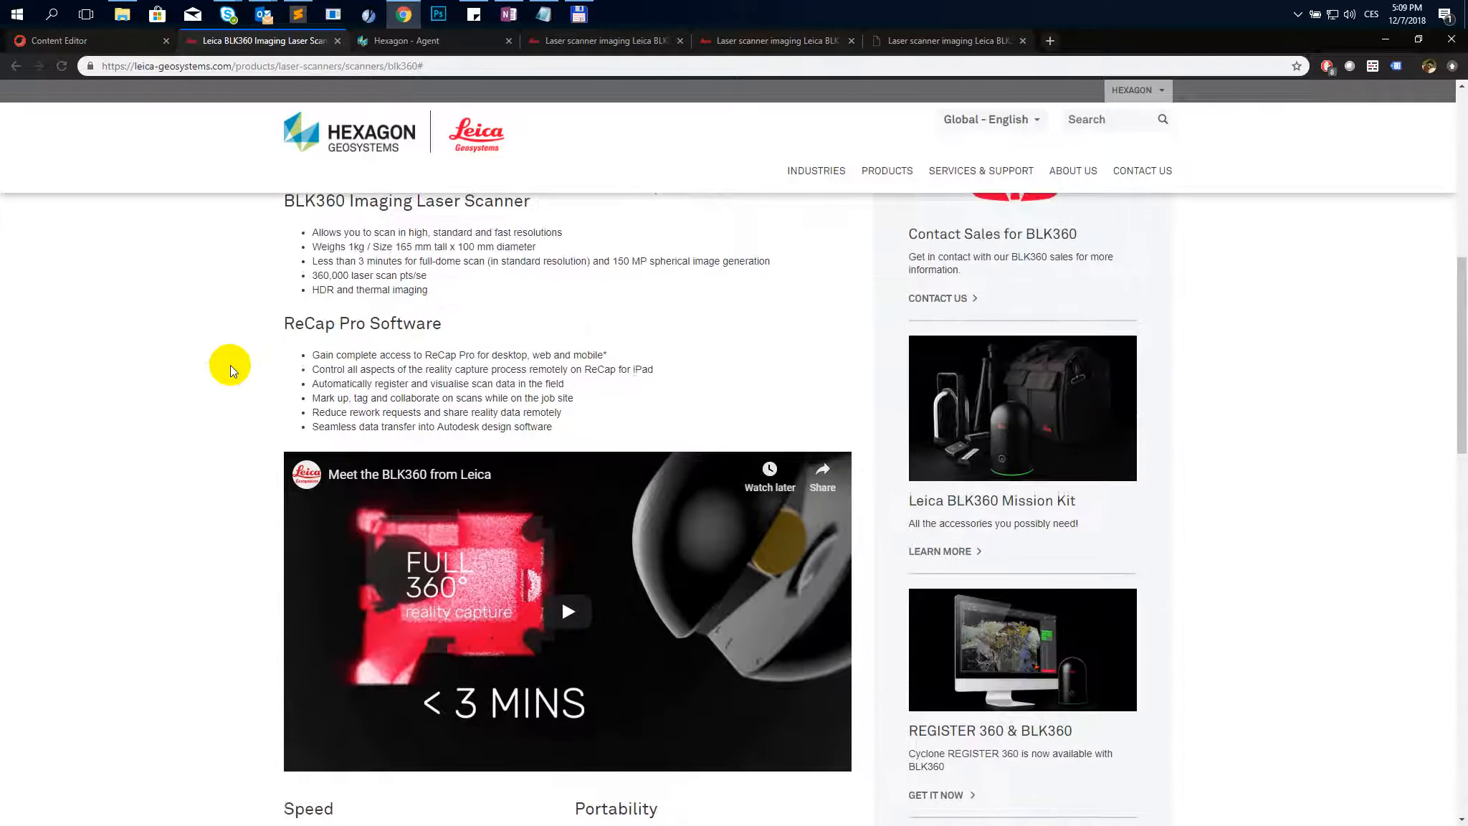
- Examine the live Italian BLK360 page's benefits section and closing link line in both live Italian tabs
left_click(737, 41)
left_click(476, 723)
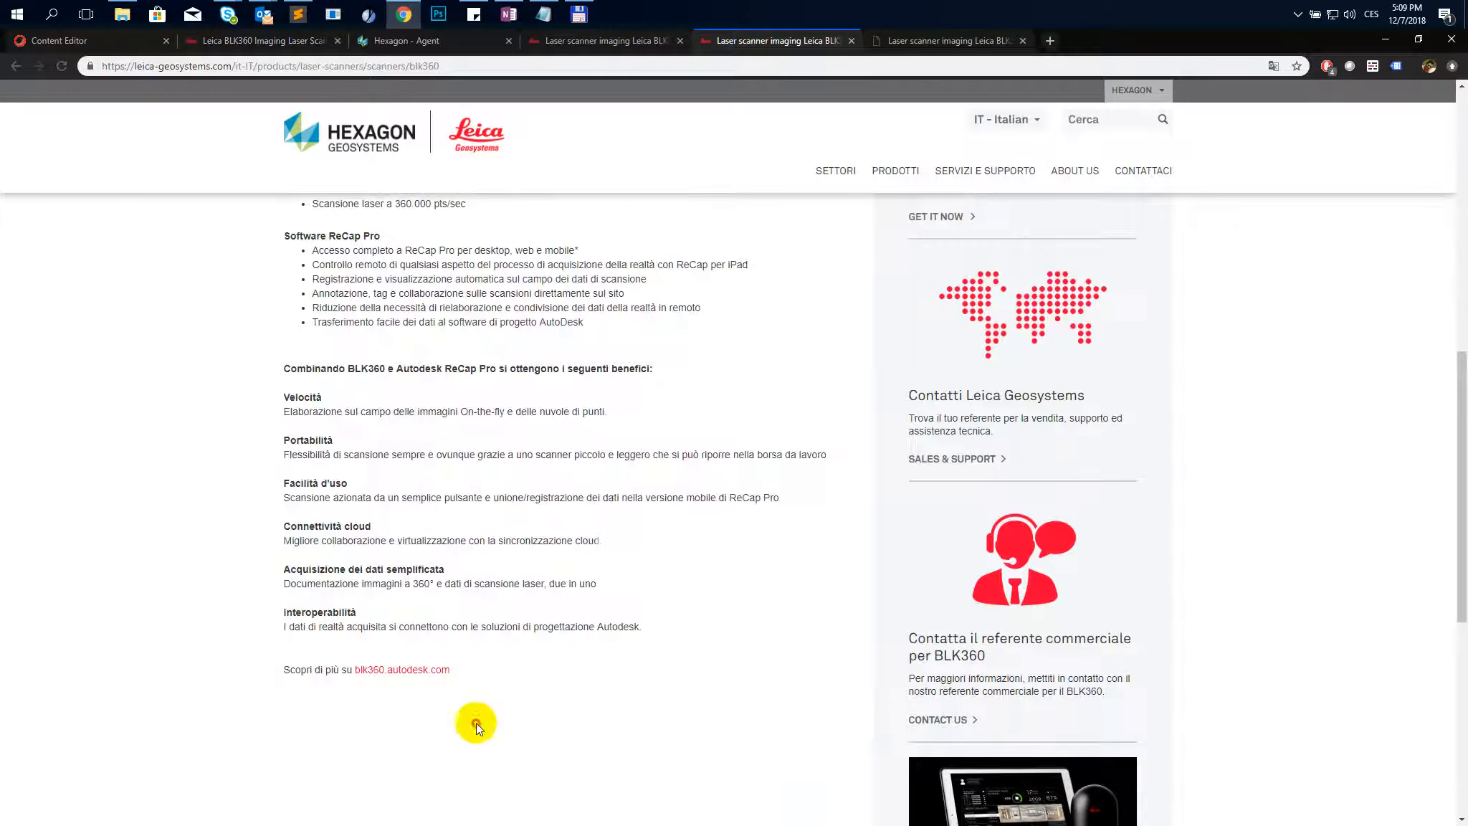
left_click_drag(467, 672, 295, 666)
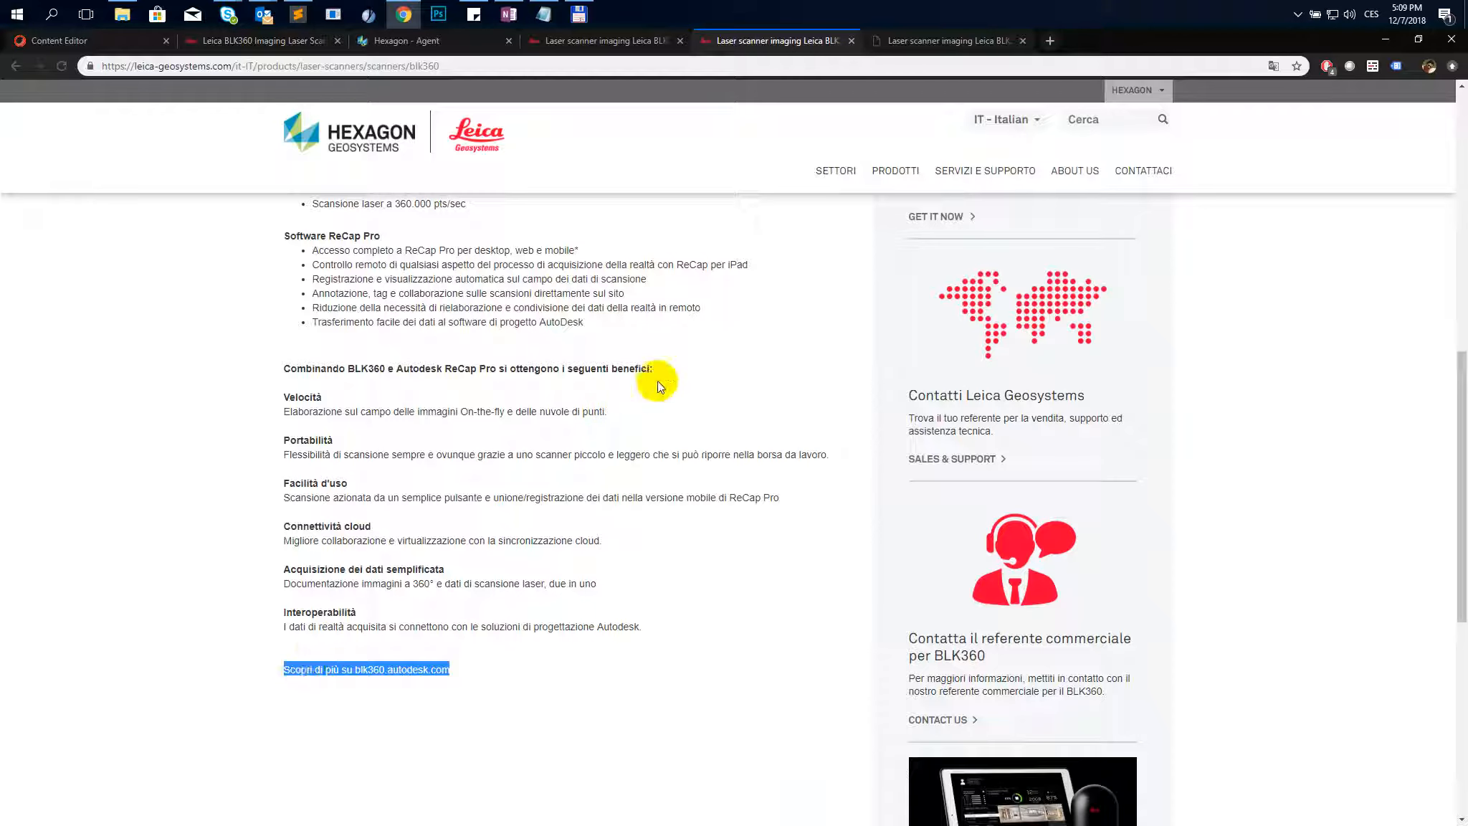
left_click_drag(653, 368, 306, 368)
left_click(590, 40)
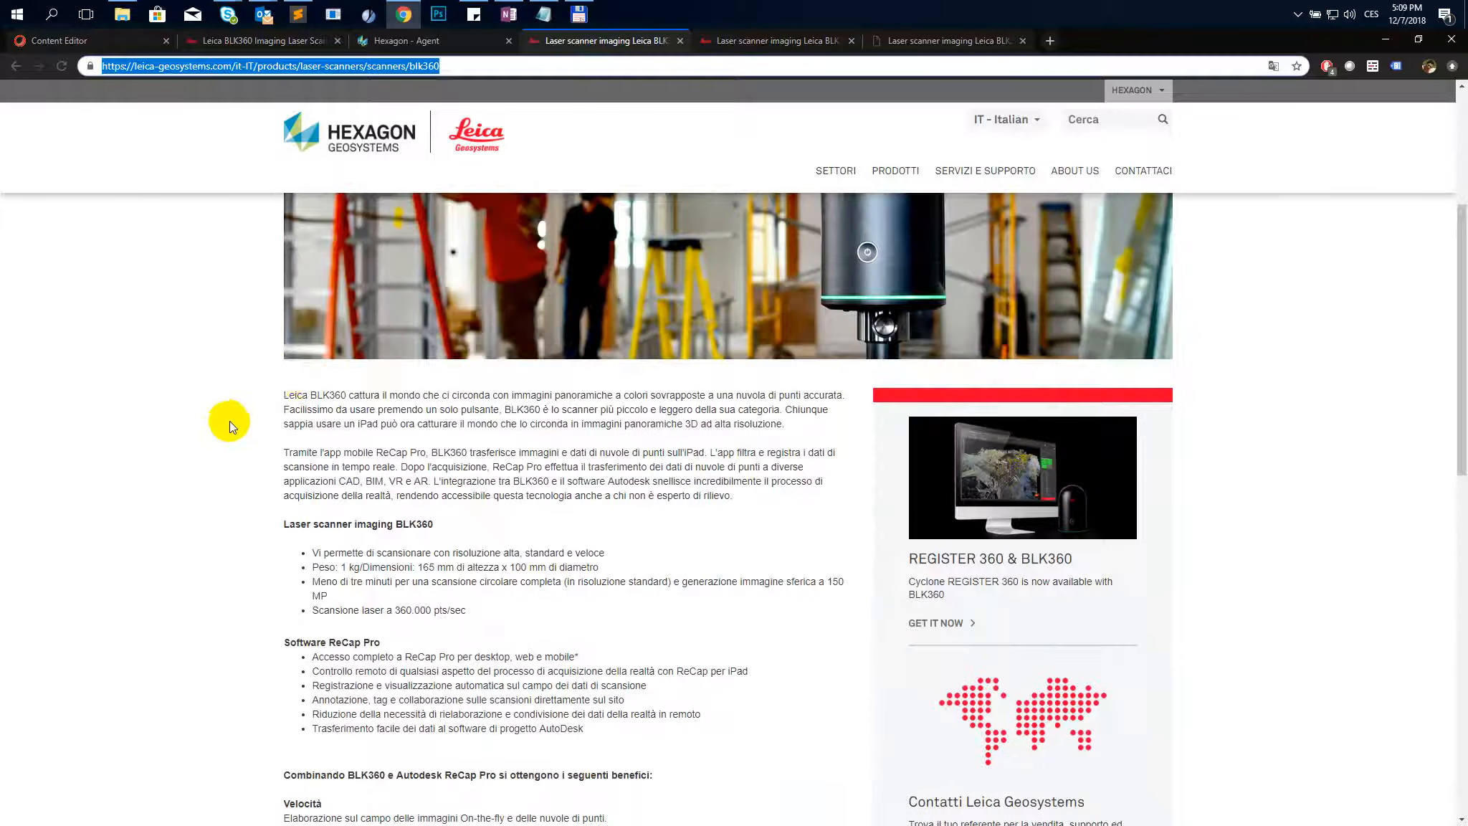
scroll(226, 445, "down", 4)
scroll(227, 461, "down", 8)
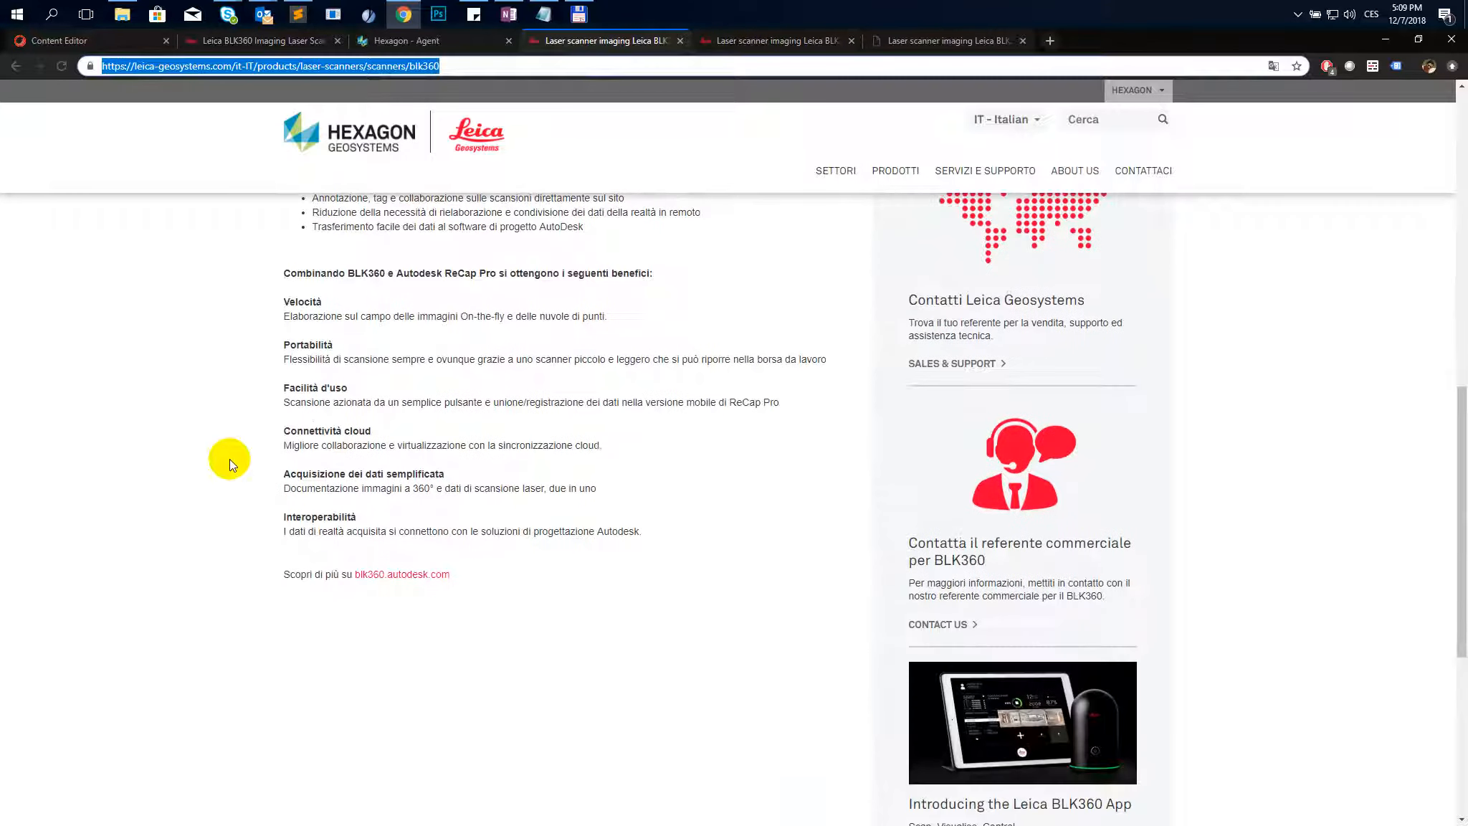
scroll(230, 459, "up", 12)
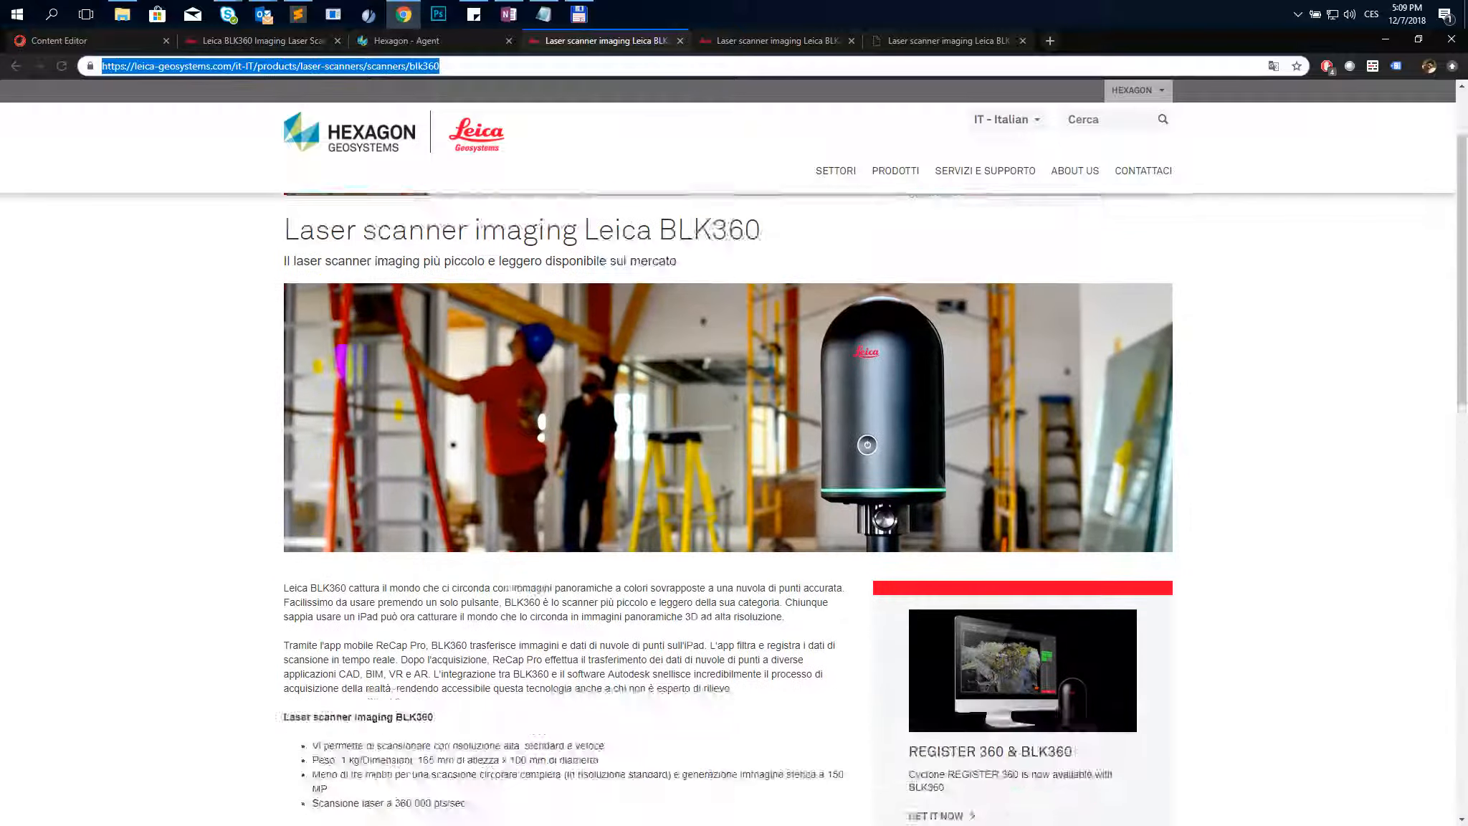
scroll(386, 327, "down", 2)
scroll(258, 410, "down", 4)
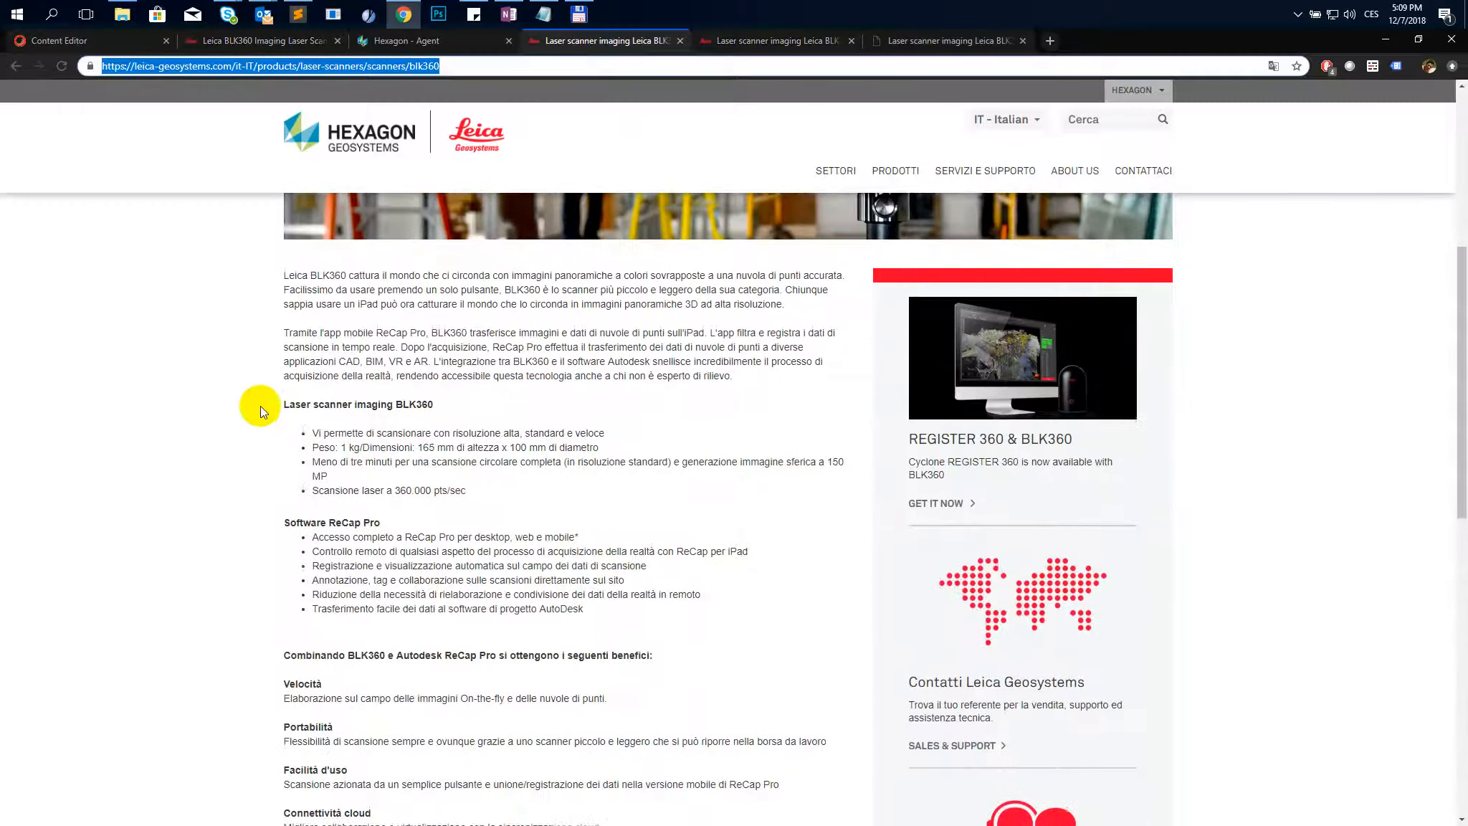
scroll(208, 576, "down", 5)
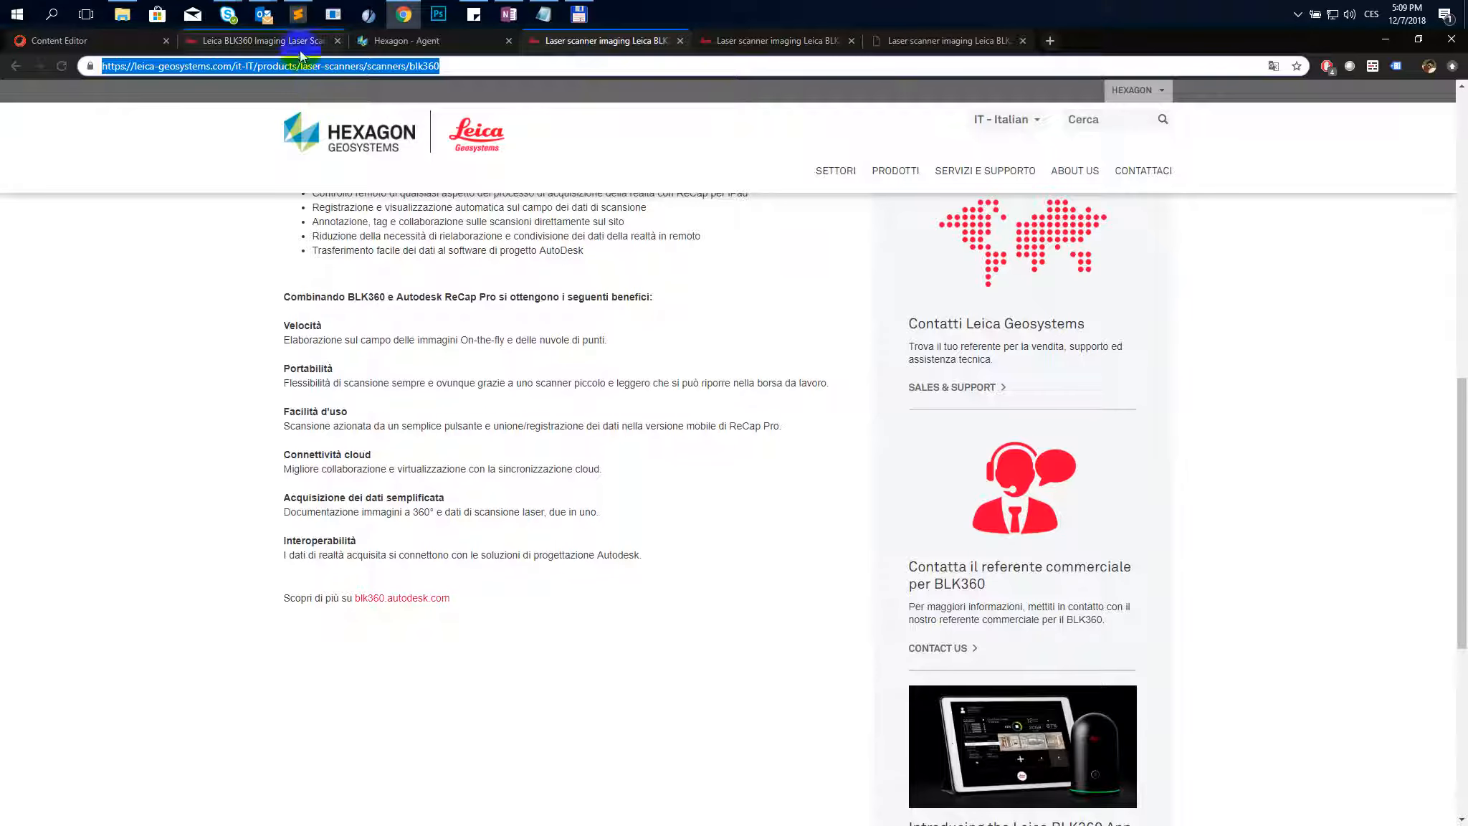
- Scroll through the Italian BLK360 beta page again to check its content blocks
left_click(959, 44)
left_click(190, 378)
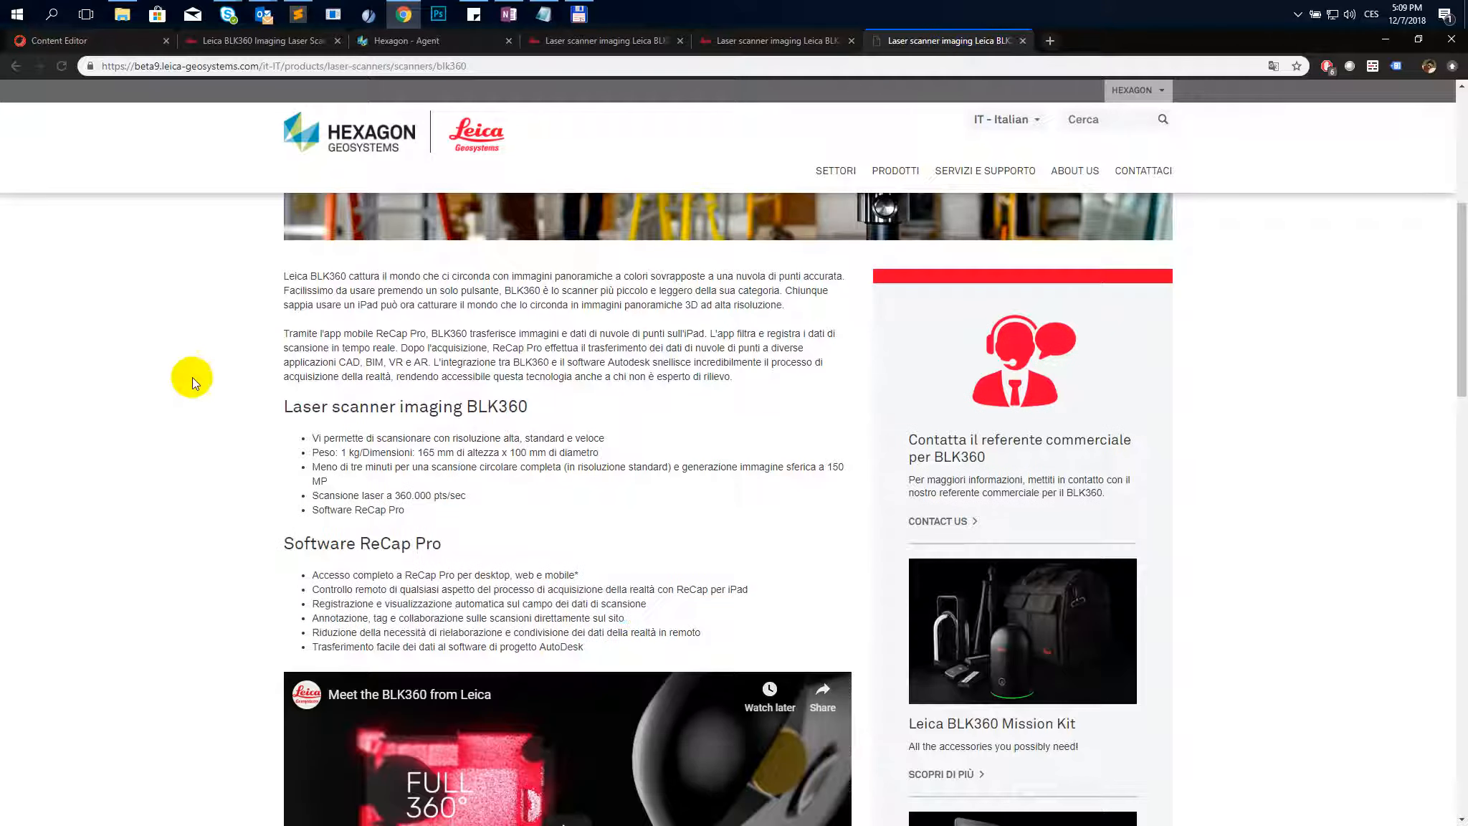
scroll(204, 457, "down", 2)
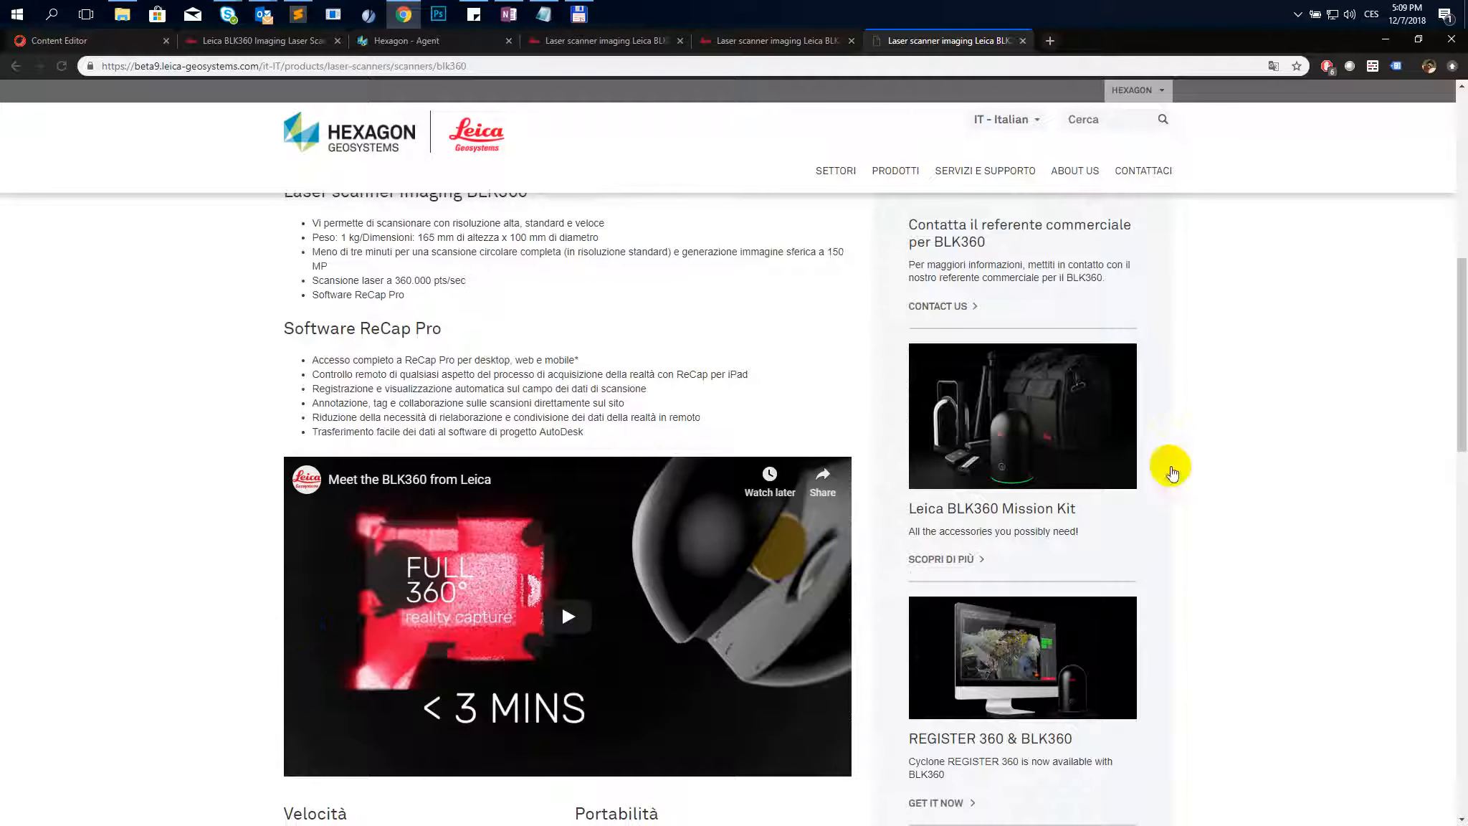
scroll(1068, 457, "up", 3)
scroll(902, 606, "down", 2)
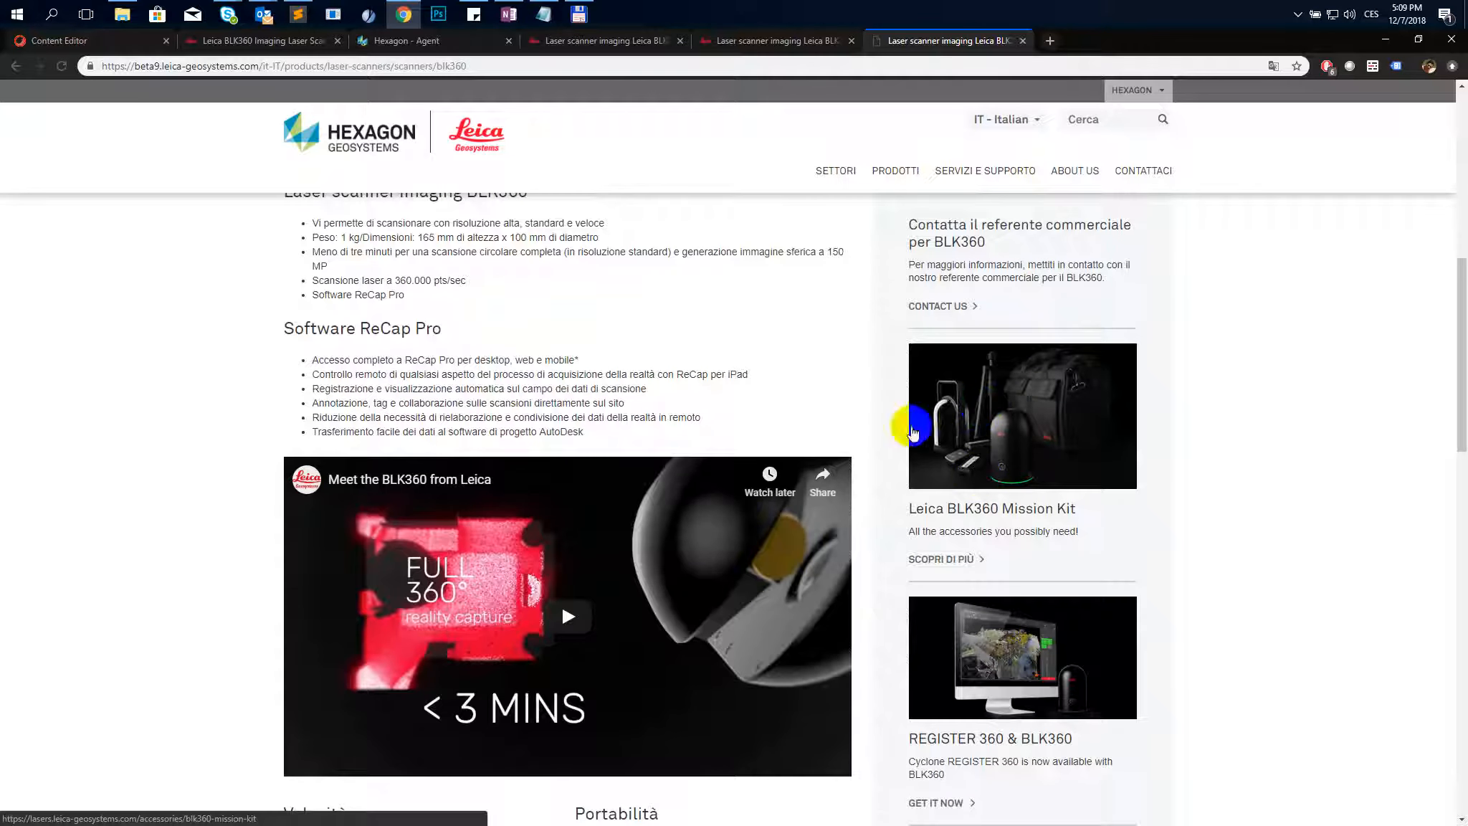
scroll(952, 529, "down", 3)
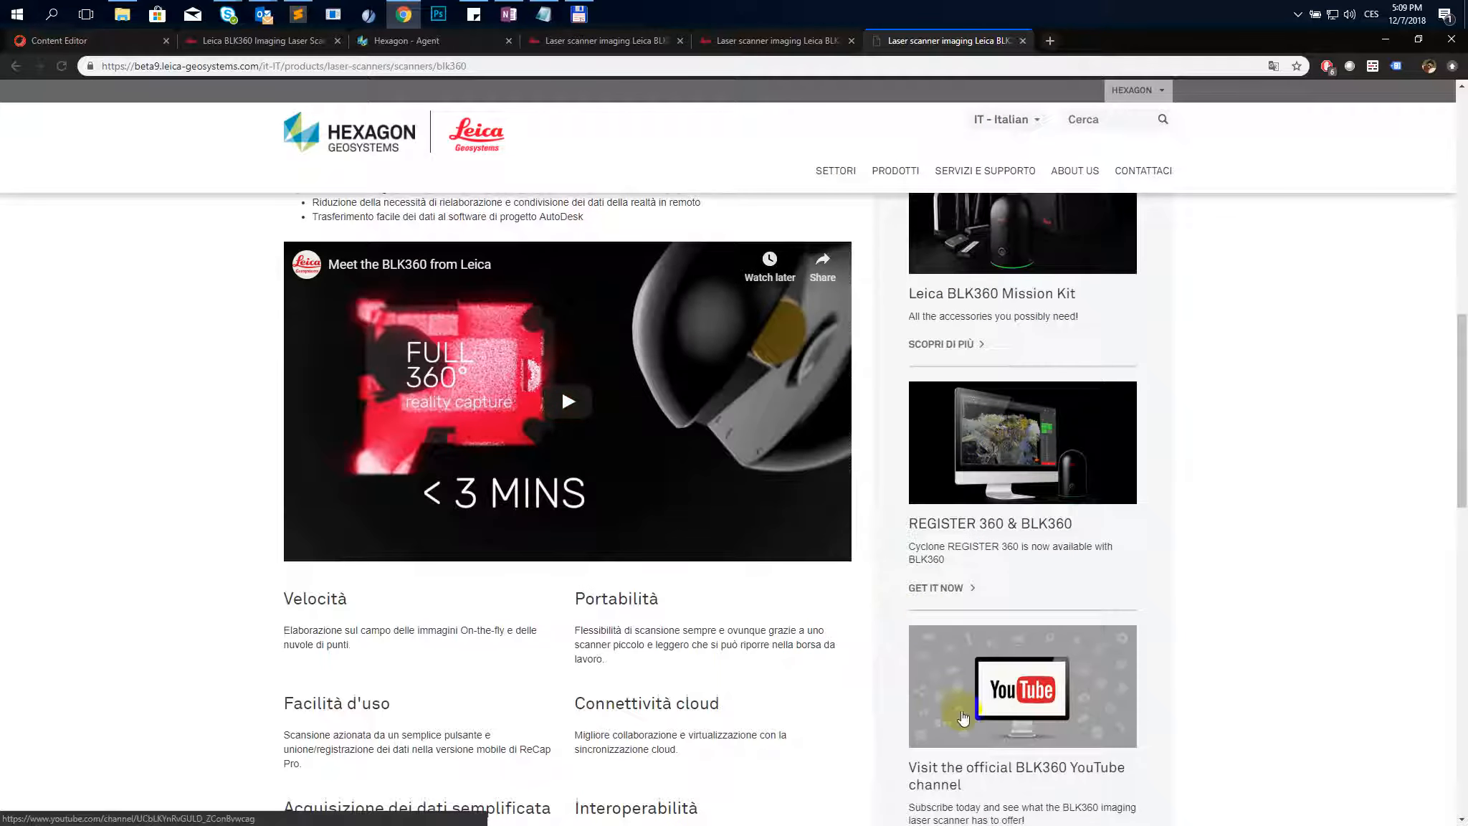
scroll(926, 645, "down", 4)
scroll(442, 511, "down", 5)
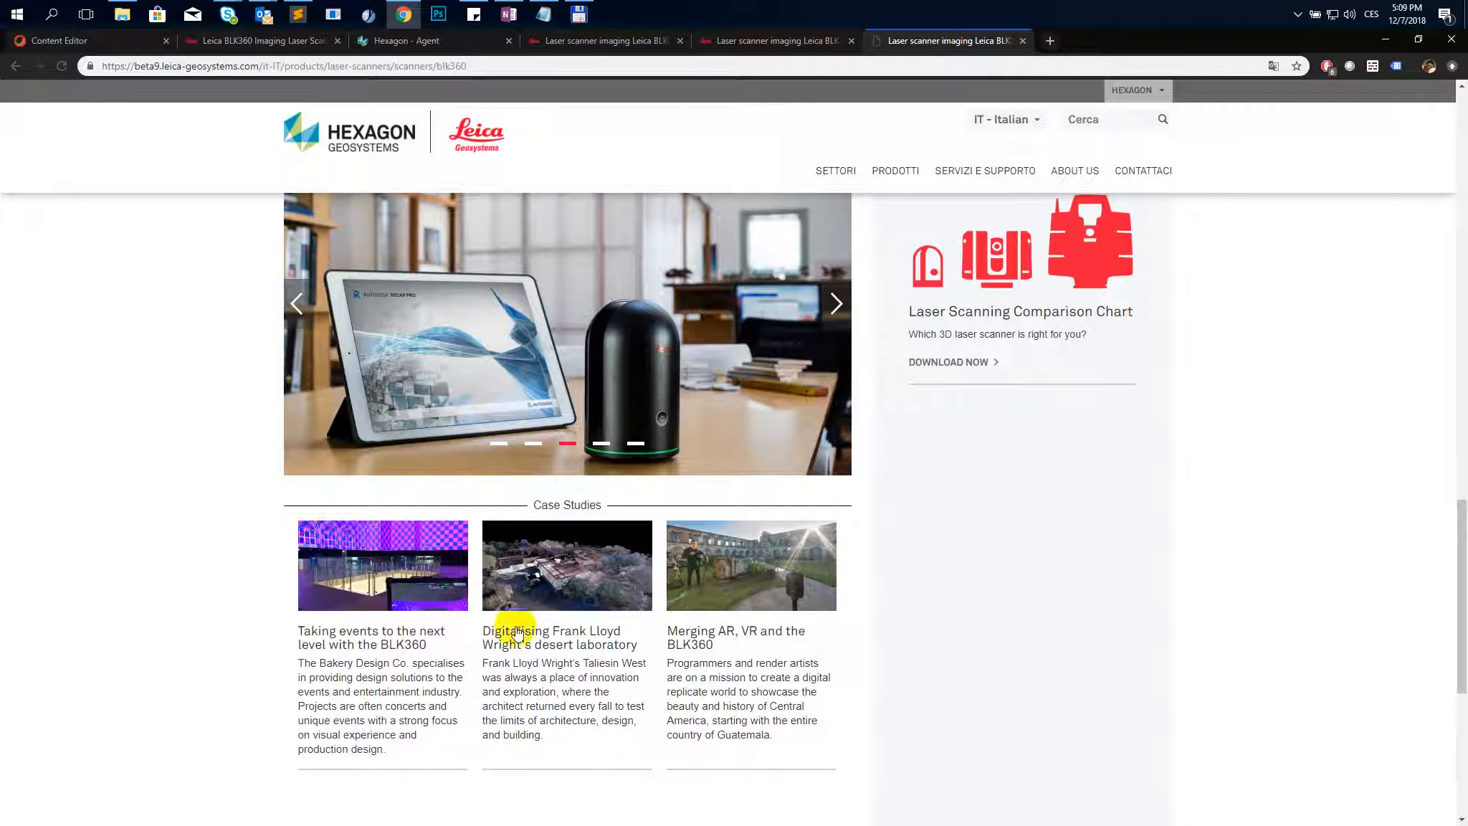
scroll(704, 579, "up", 4)
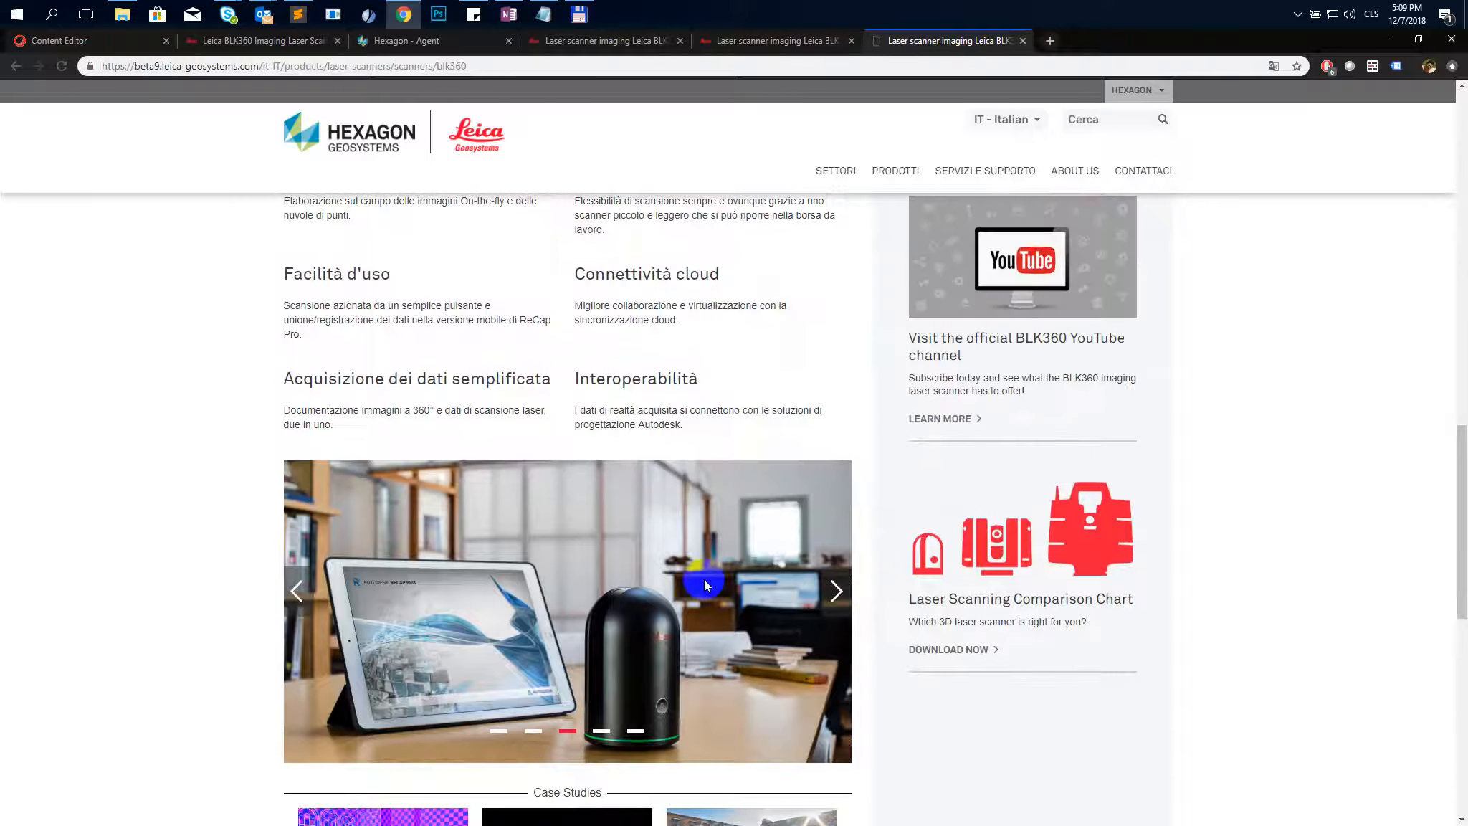
scroll(706, 428, "up", 2)
scroll(679, 500, "up", 7)
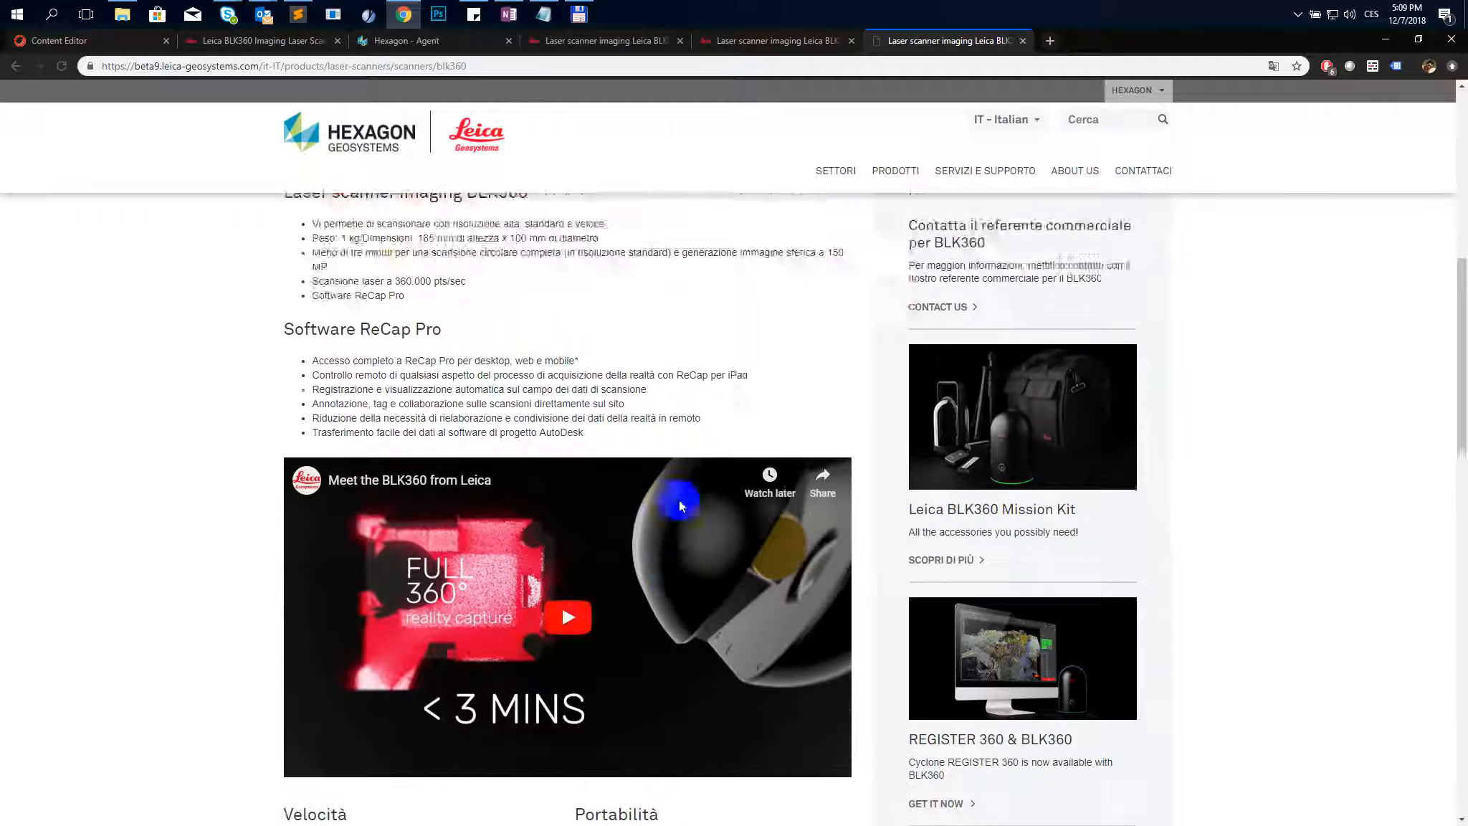
scroll(679, 500, "up", 1)
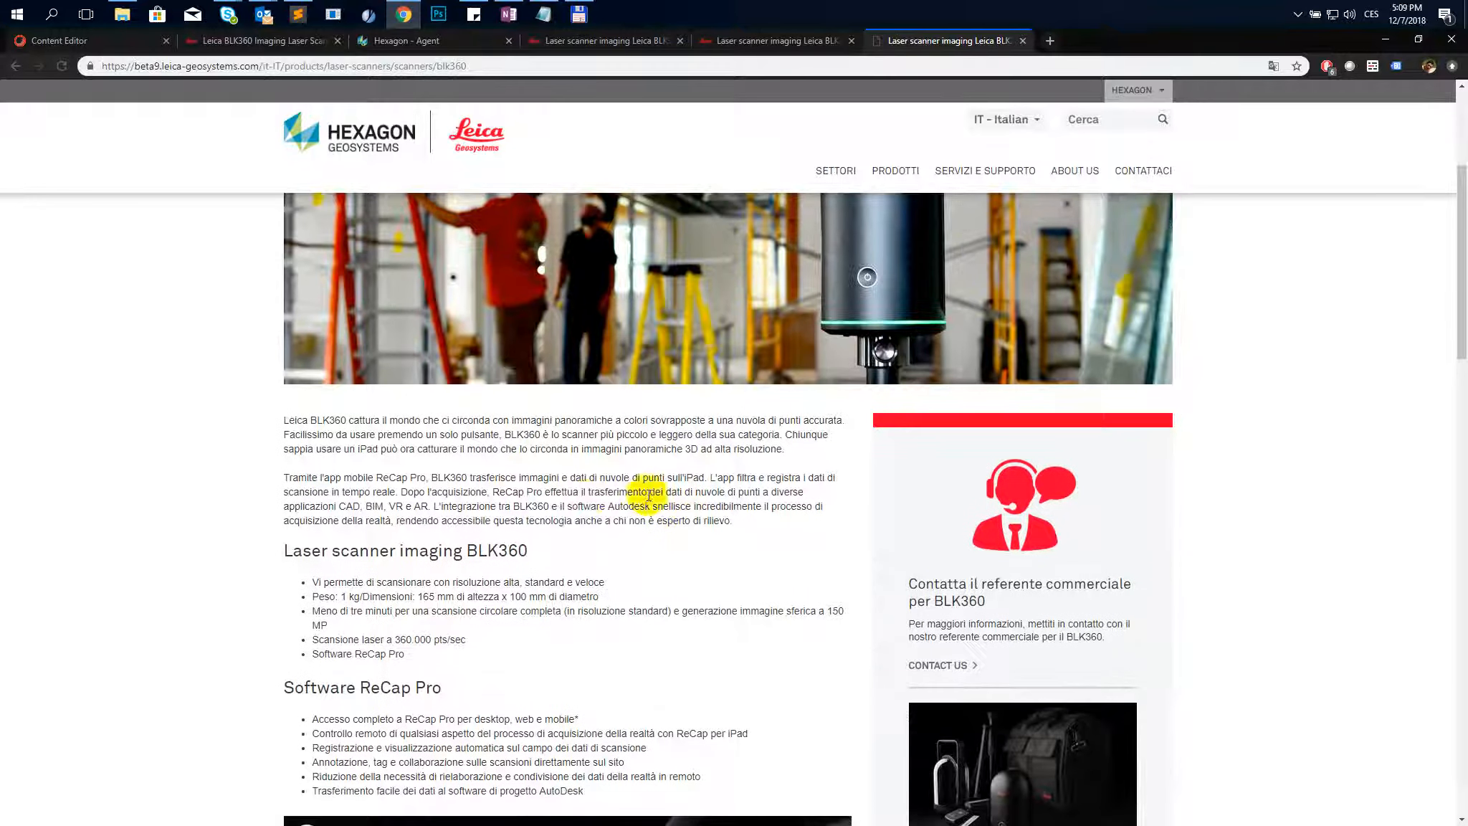
scroll(667, 477, "down", 5)
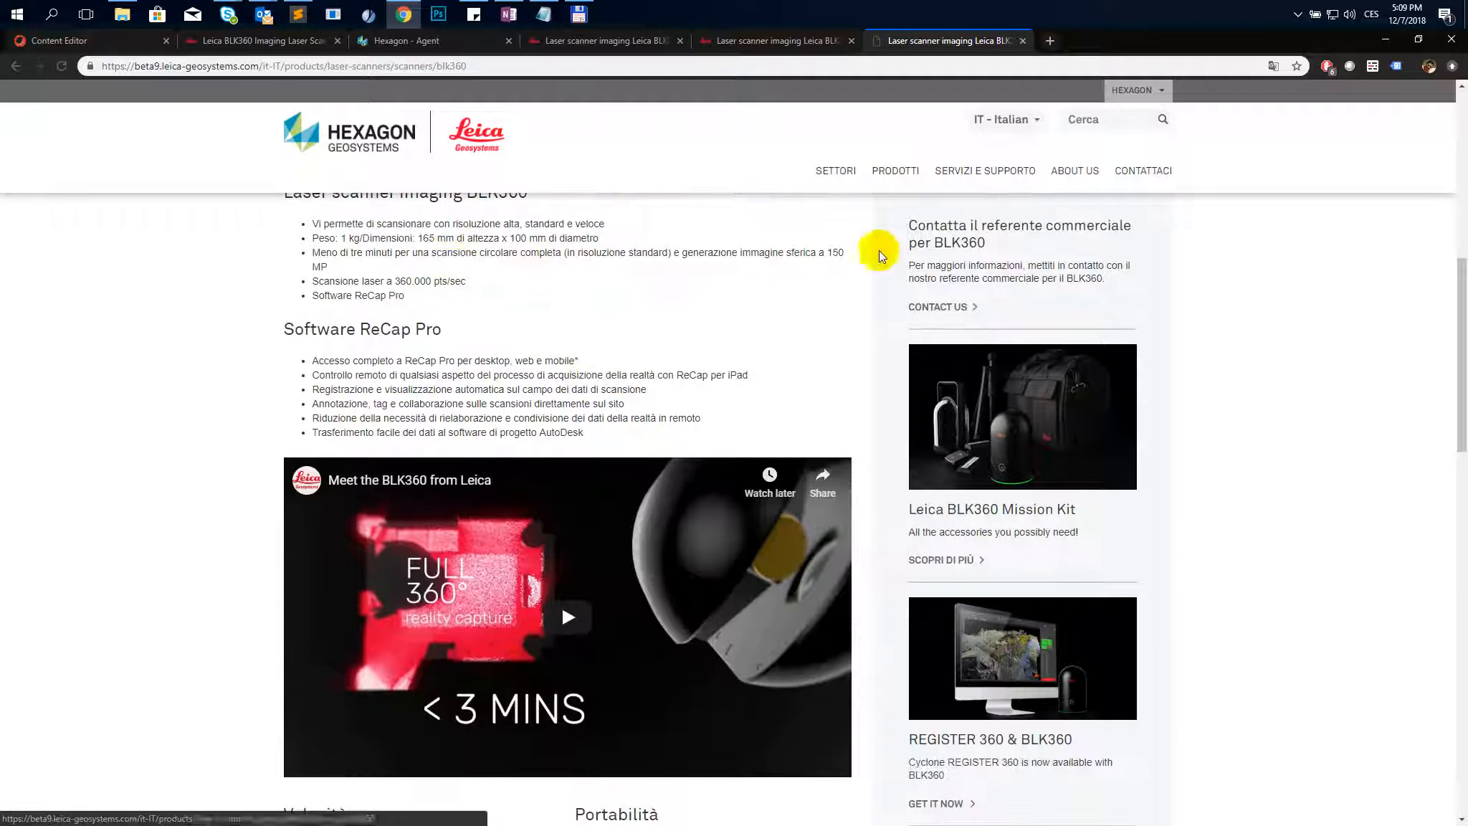